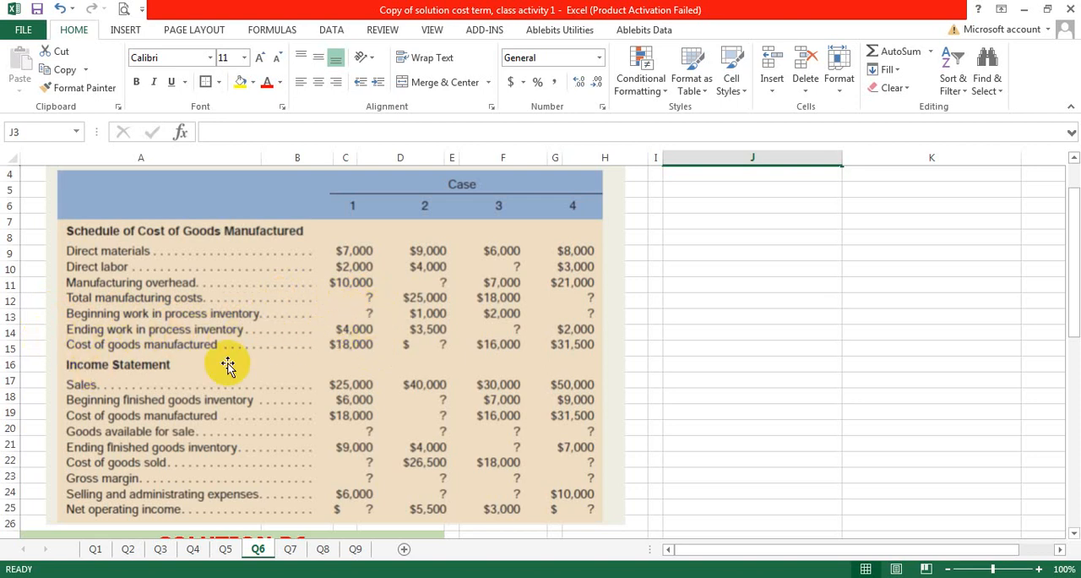
# Step: Enter the total manufacturing cost formula as the text "Tmc=d/m+d/l+foh" in cell J6
pyautogui.click(686, 205)
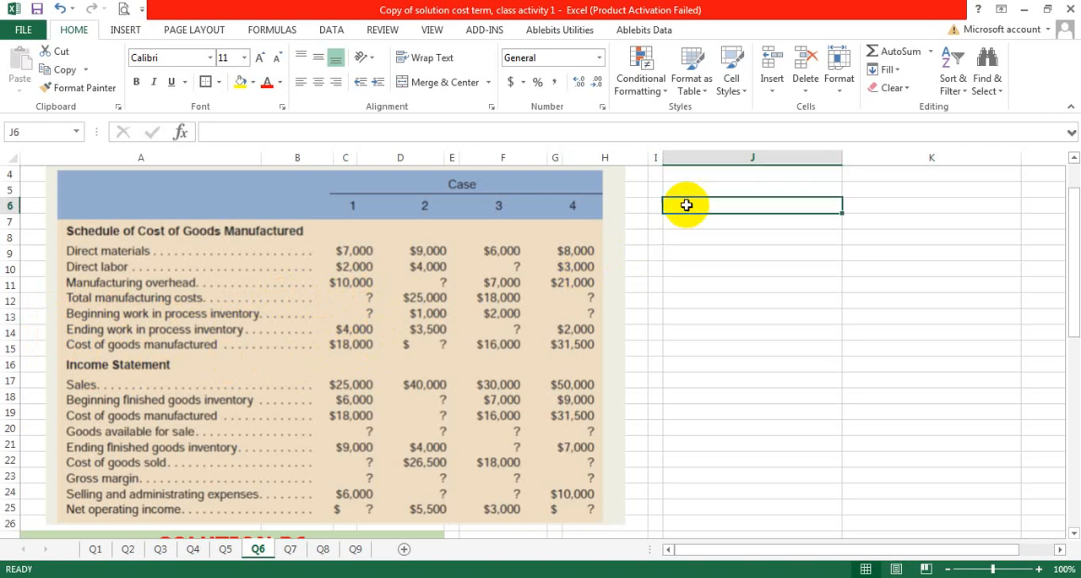
pyautogui.doubleClick(687, 205)
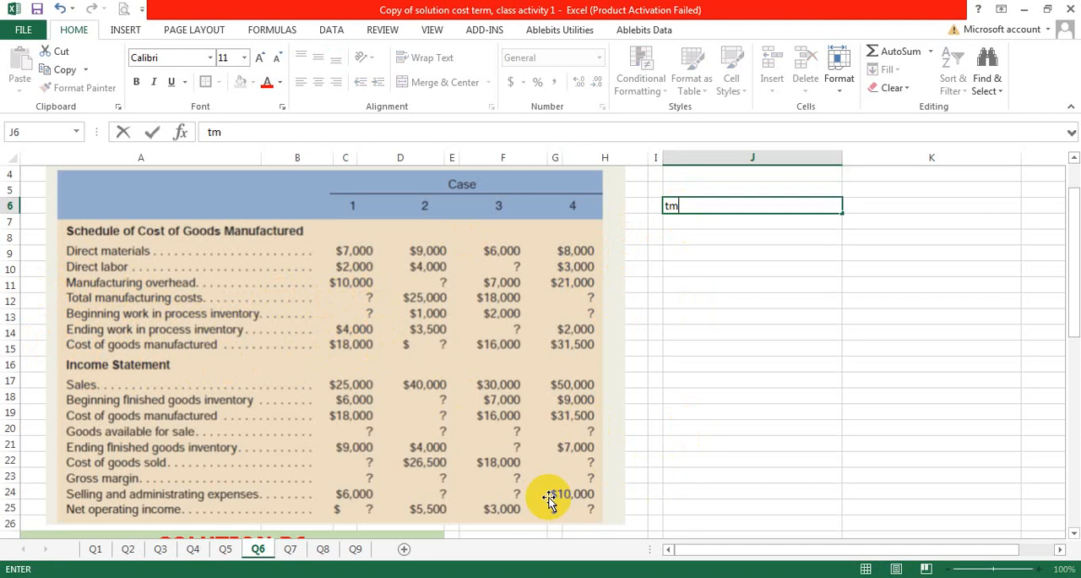
pyautogui.write('Tmc=d/m+d/l+foh')
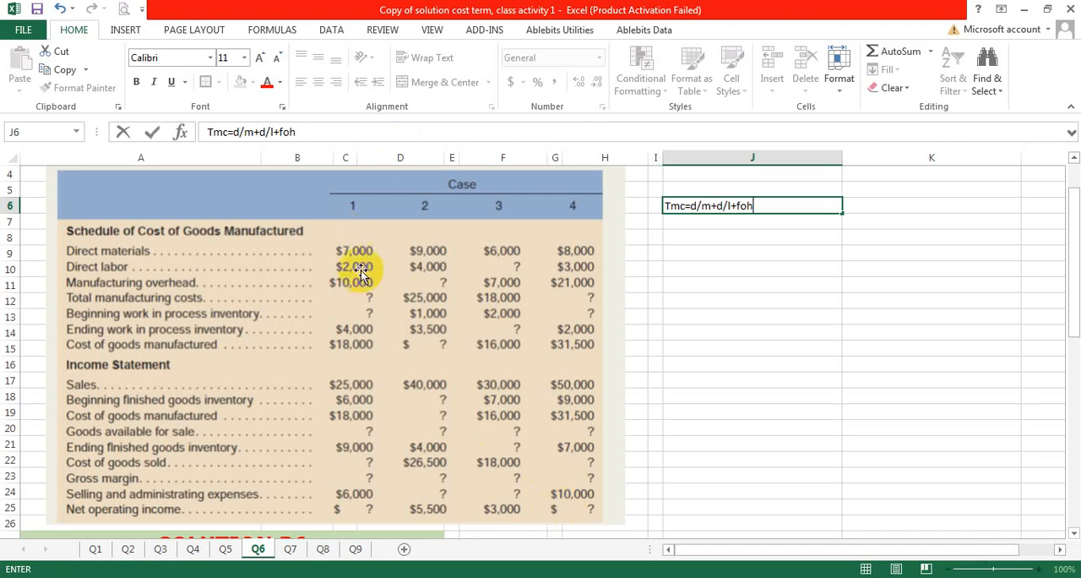
# Step: Calculate Case 1's total manufacturing costs in cell J7 with the formula =7000+2000+10000
pyautogui.click(713, 223)
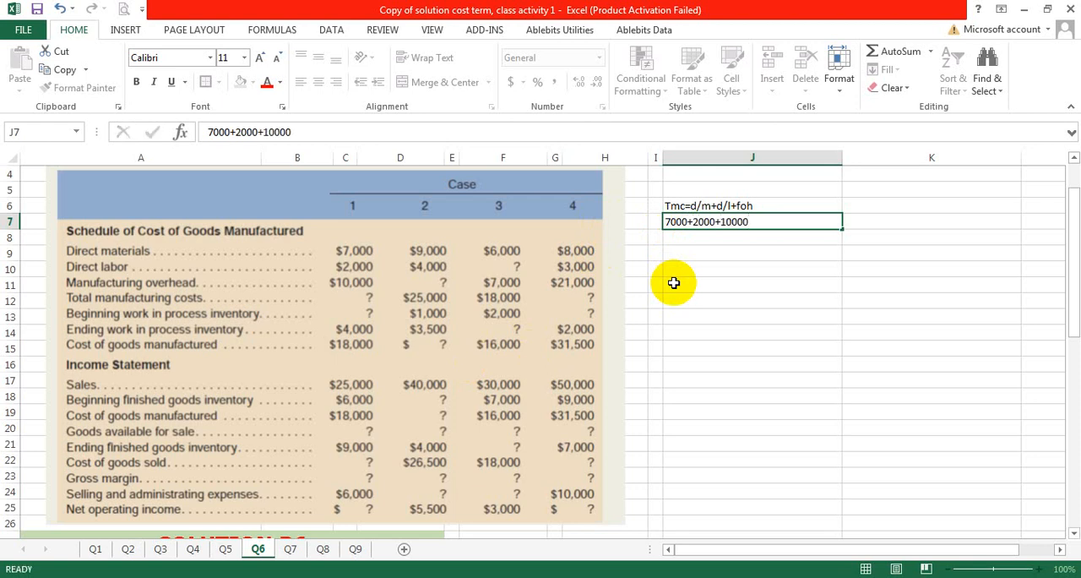
pyautogui.press('Return')
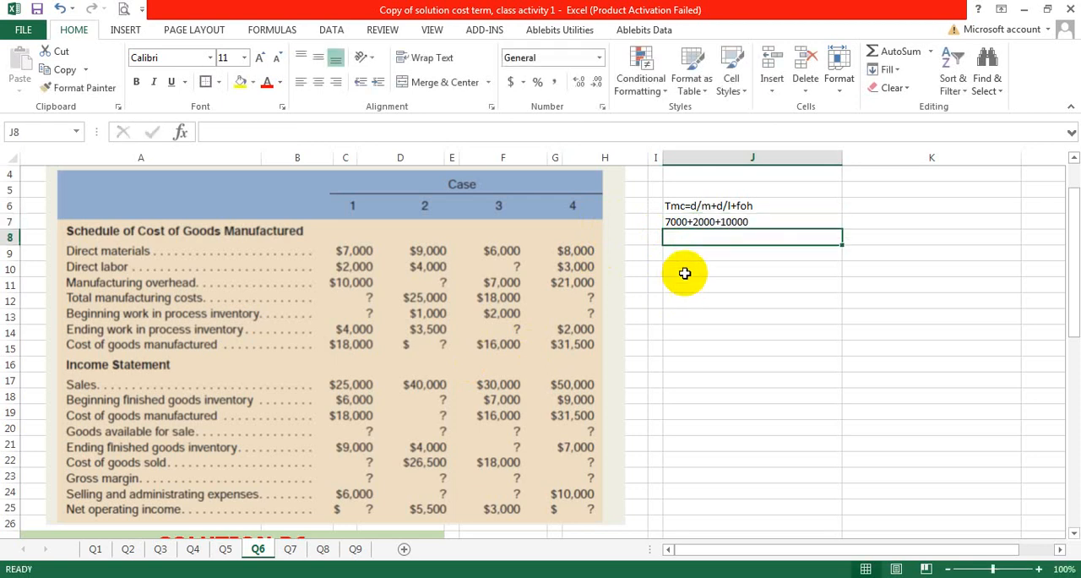
pyautogui.doubleClick(667, 221)
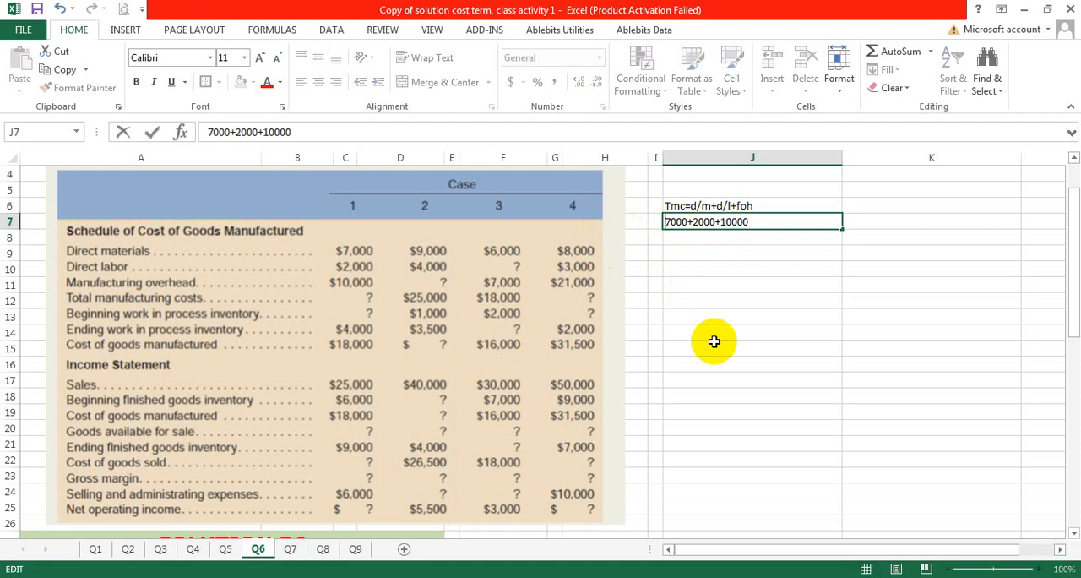
pyautogui.write('=')
pyautogui.press('Return')
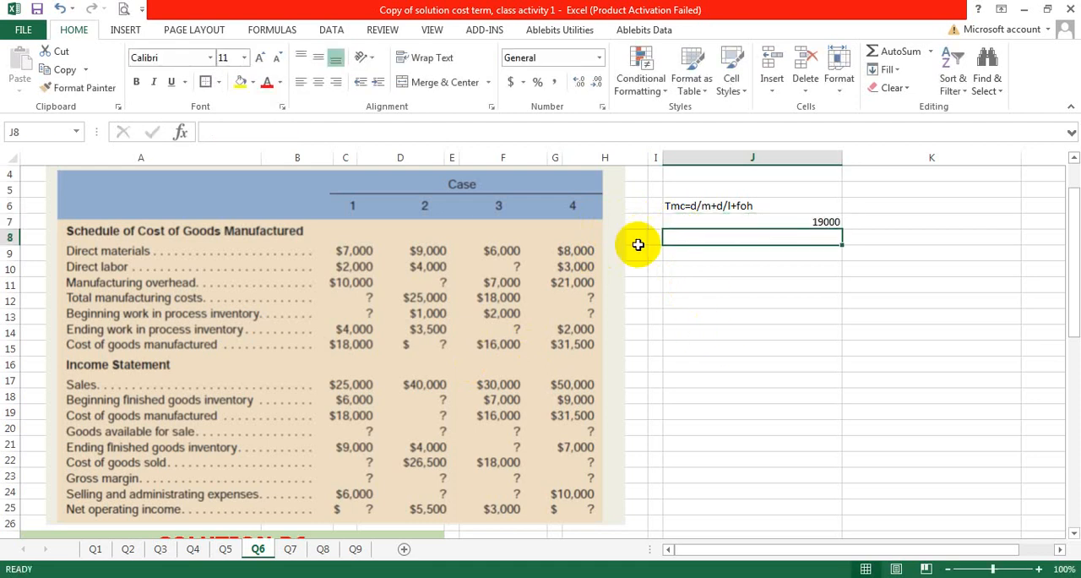
pyautogui.click(774, 220)
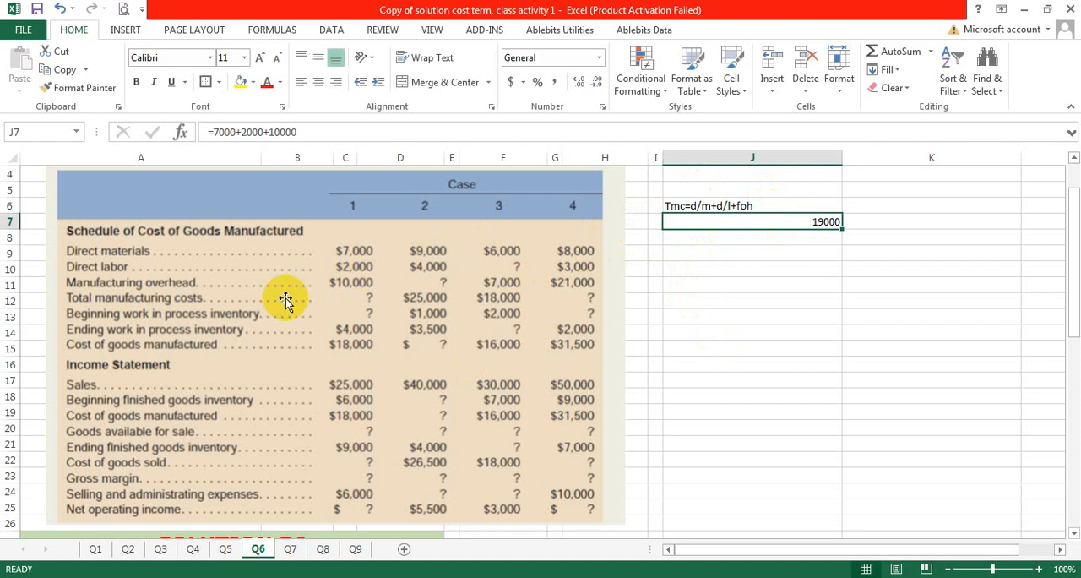
# Step: Enter 19000 as Case 1's total manufacturing costs in cell B32 of the Solution P6 table
pyautogui.scroll(-3, 261, 315)
pyautogui.scroll(-3, 261, 316)
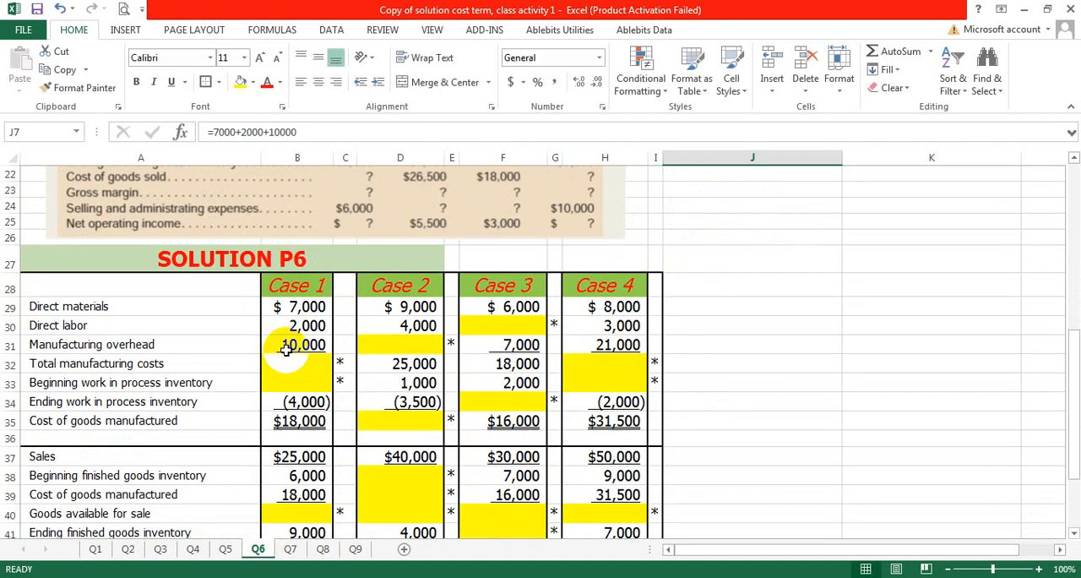
pyautogui.click(281, 359)
pyautogui.write('19000')
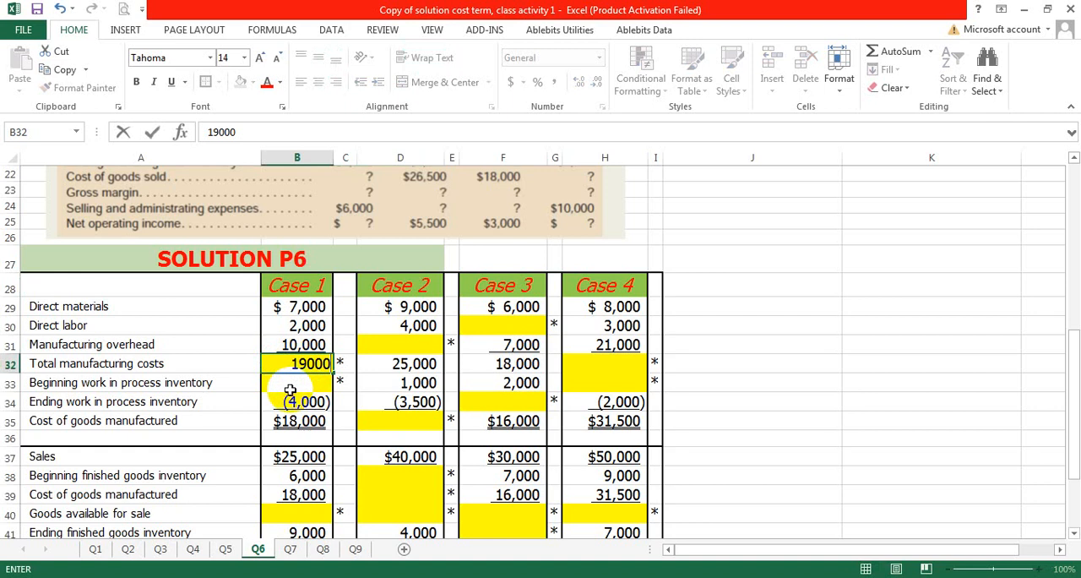
pyautogui.click(383, 399)
pyautogui.click(330, 370)
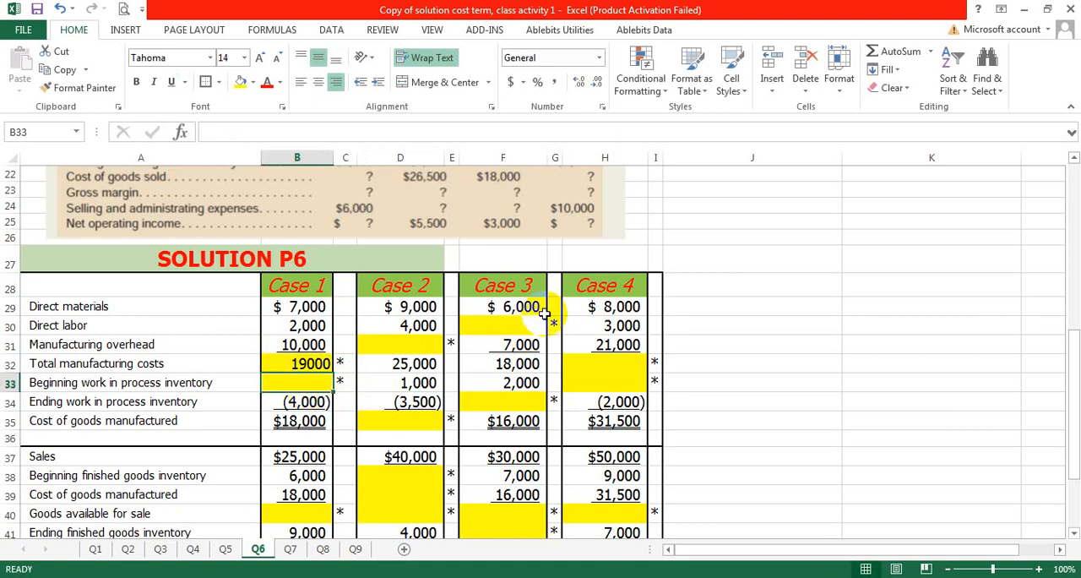
# Step: Add a top border across J9:K9 as the horizontal line of a T-account
pyautogui.click(786, 253)
pyautogui.scroll(7, 591, 276)
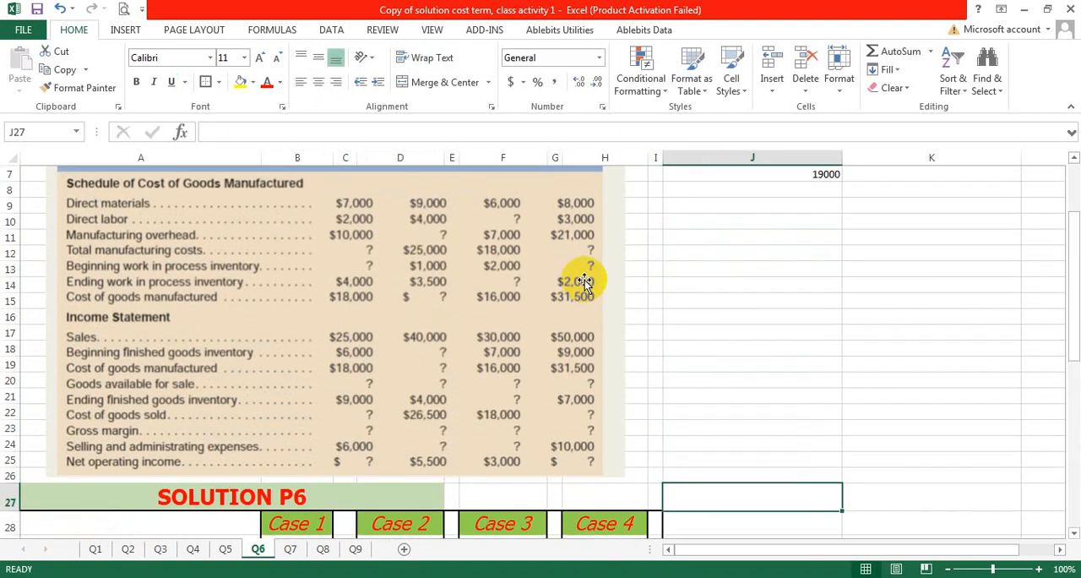
pyautogui.click(785, 312)
pyautogui.moveTo(845, 308); pyautogui.dragTo(881, 309)
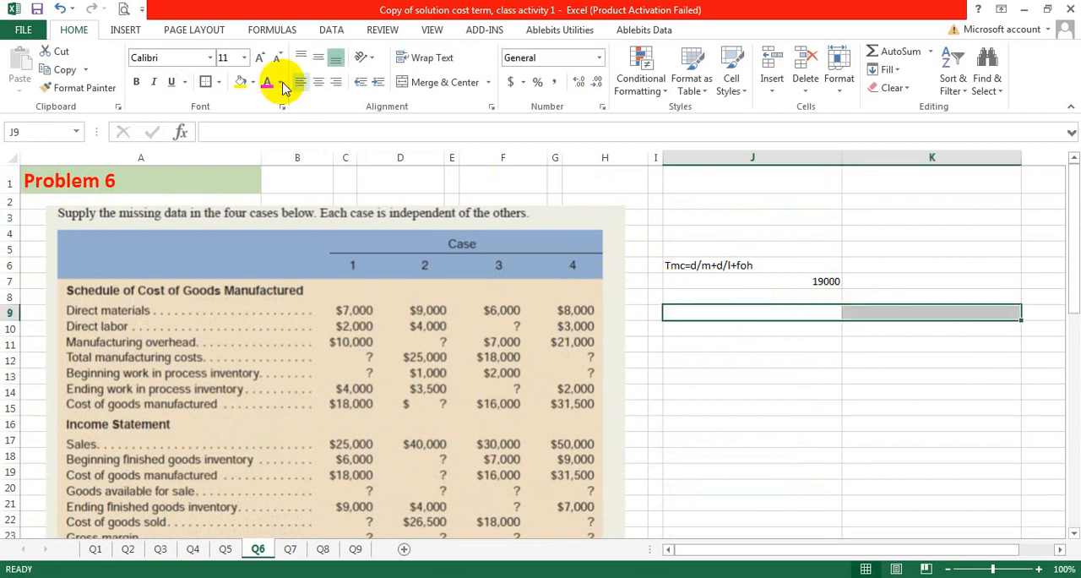
pyautogui.click(220, 82)
pyautogui.click(227, 144)
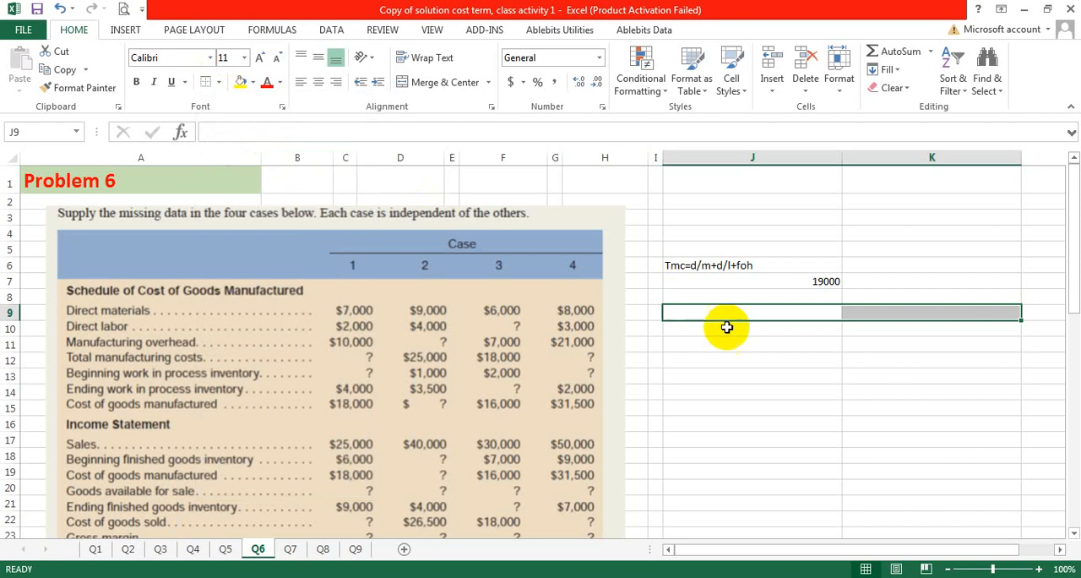
# Step: Add a right border to J9:J14 as the vertical line of the T-account
pyautogui.moveTo(724, 317); pyautogui.dragTo(818, 391)
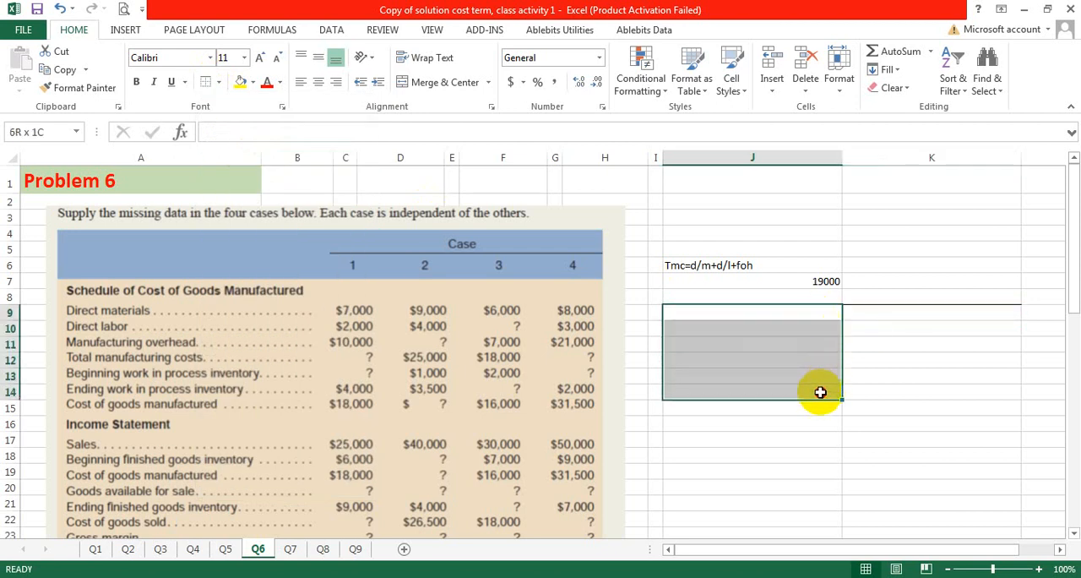
pyautogui.click(218, 83)
pyautogui.click(230, 182)
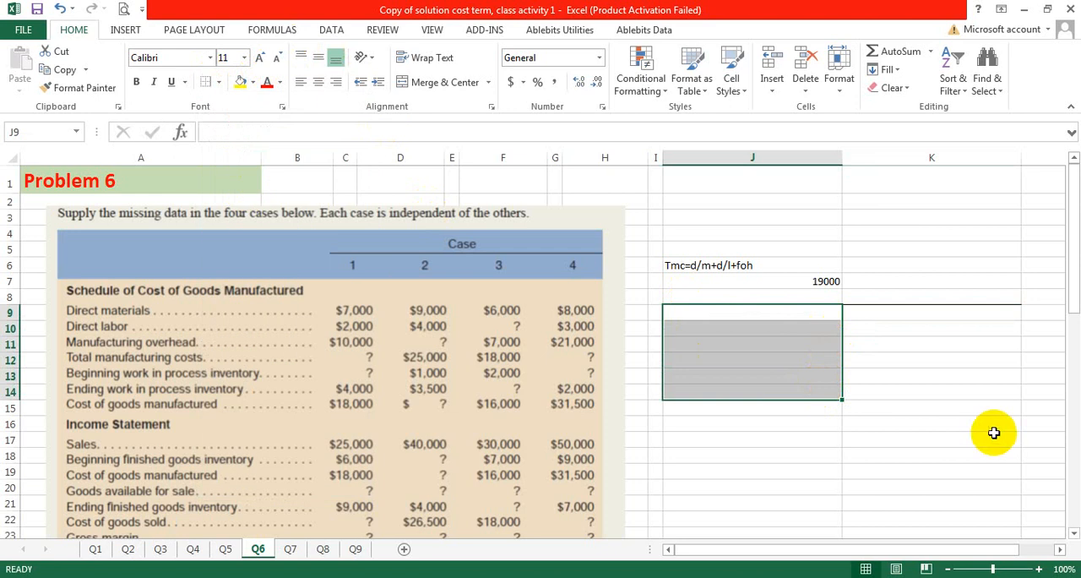
pyautogui.click(880, 381)
# Step: Merge and center J7:K8 above the T-account and move its cost calculation to K6, accepting the unmerging of cells
pyautogui.moveTo(831, 294); pyautogui.dragTo(852, 279)
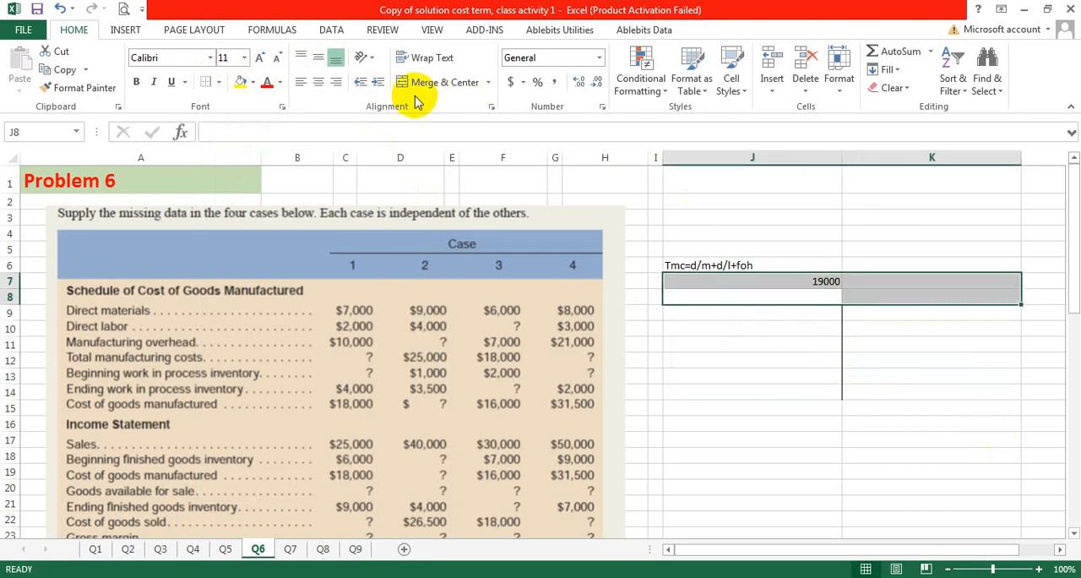
pyautogui.click(445, 82)
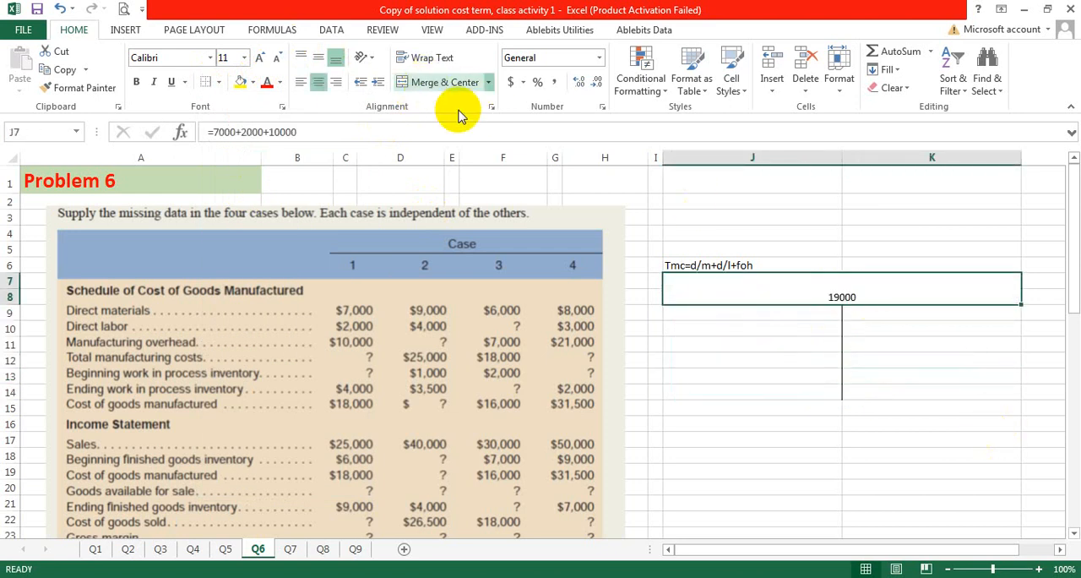
pyautogui.rightClick(852, 296)
pyautogui.click(895, 286)
pyautogui.click(861, 262)
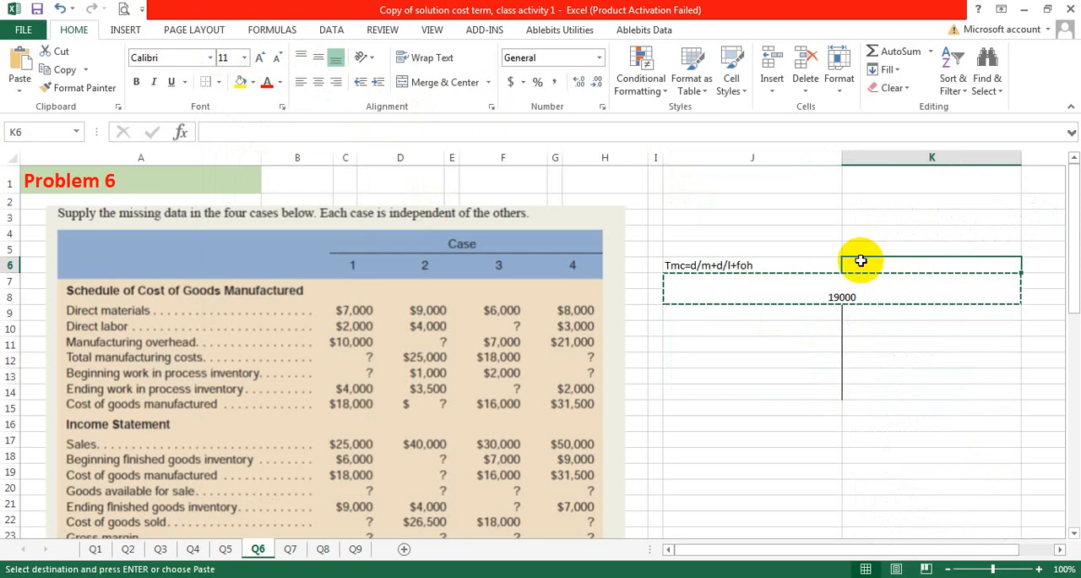
pyautogui.hotkey('ctrl', 'v')
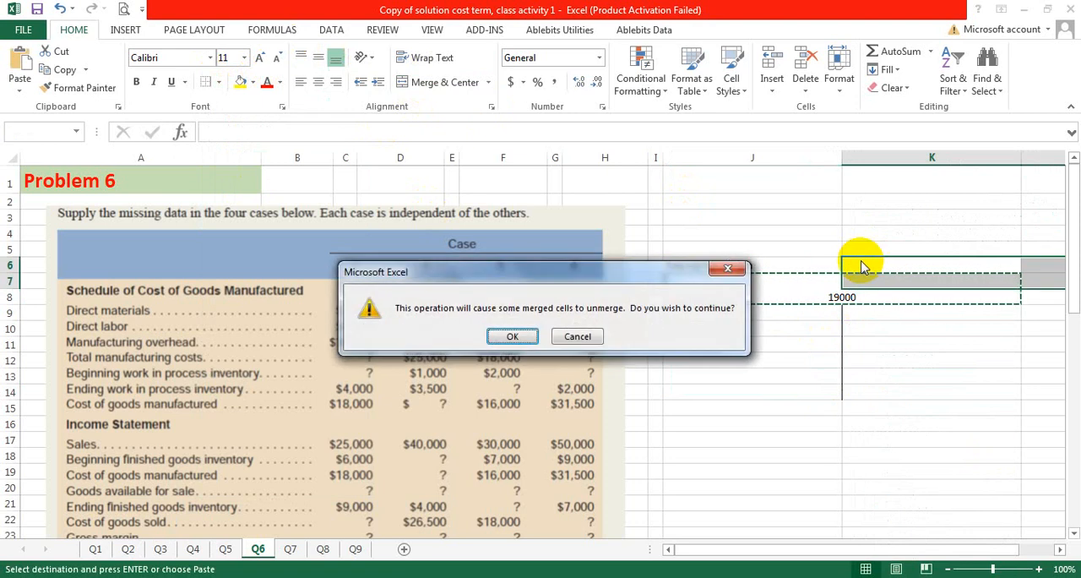
pyautogui.click(513, 335)
pyautogui.click(868, 308)
# Step: Merge and center J8:K8 and enter "wip" as the T-account's title
pyautogui.click(833, 298)
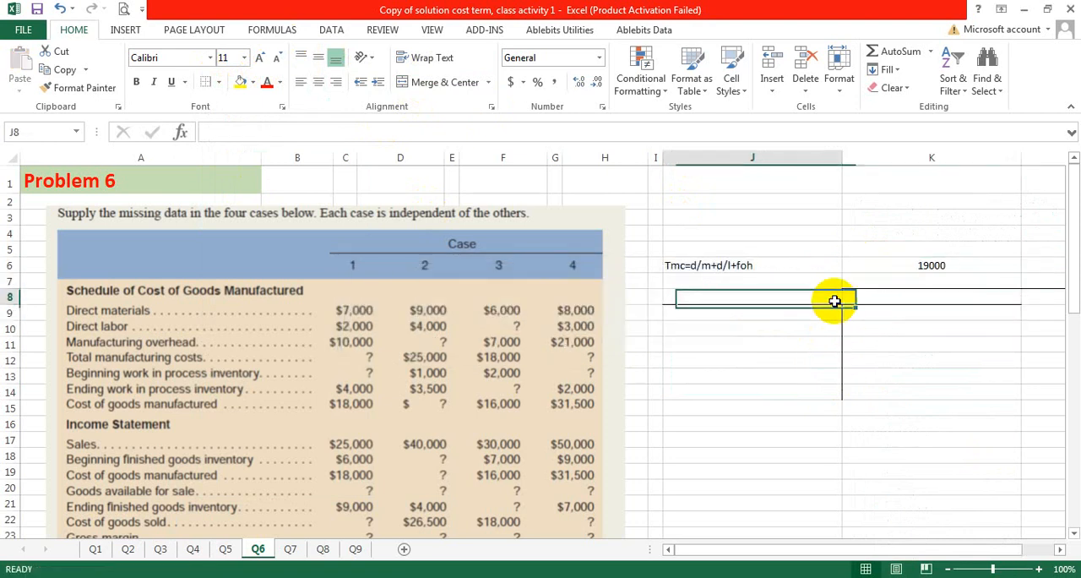
pyautogui.moveTo(827, 297); pyautogui.dragTo(864, 295)
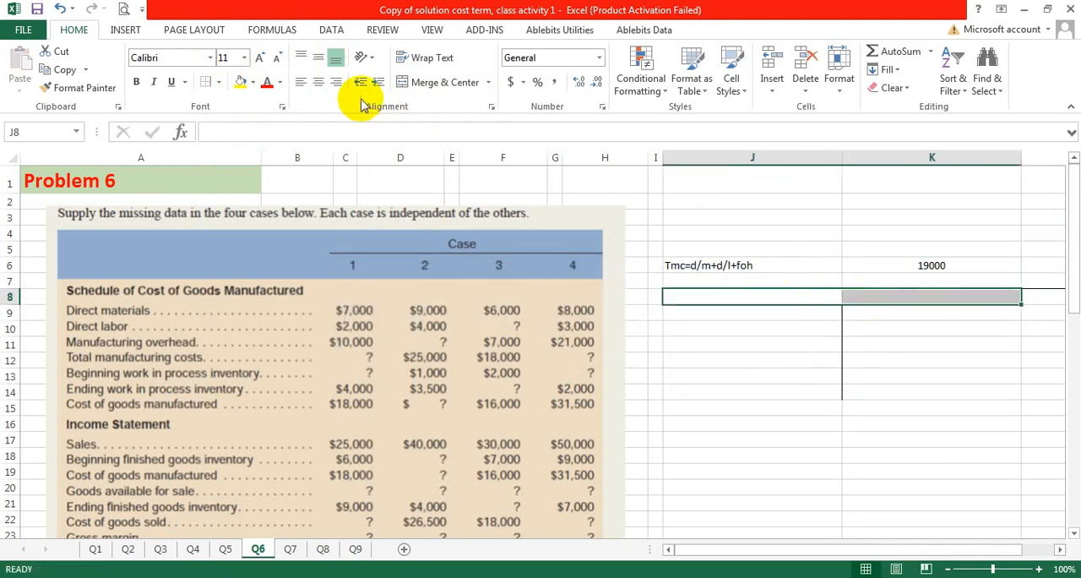
pyautogui.click(423, 82)
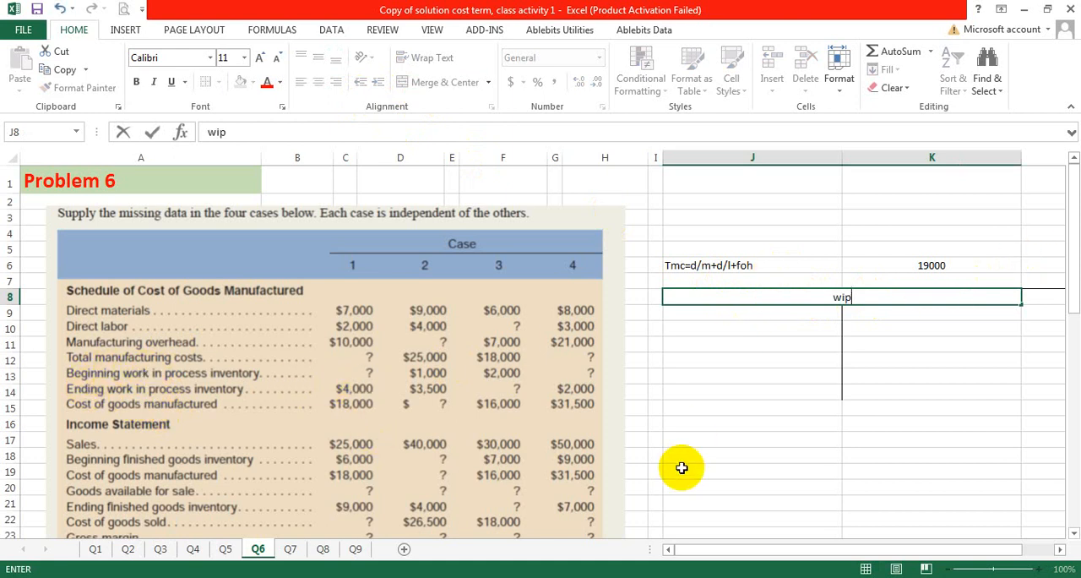
# Step: Label the debit side of the T-account with "beg" in J9 and "tmc" in J11
pyautogui.click(723, 310)
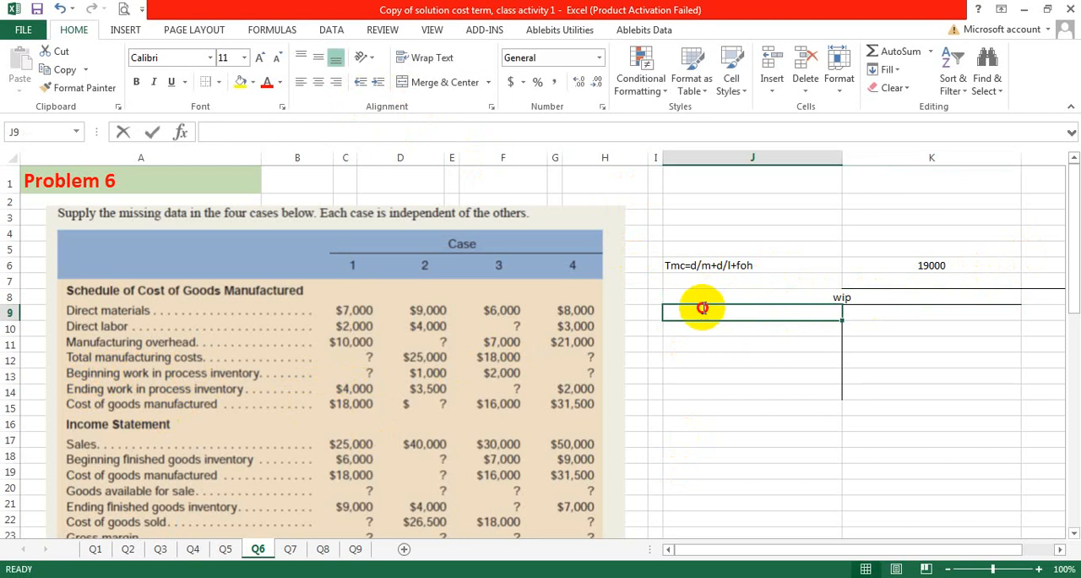
pyautogui.doubleClick(703, 309)
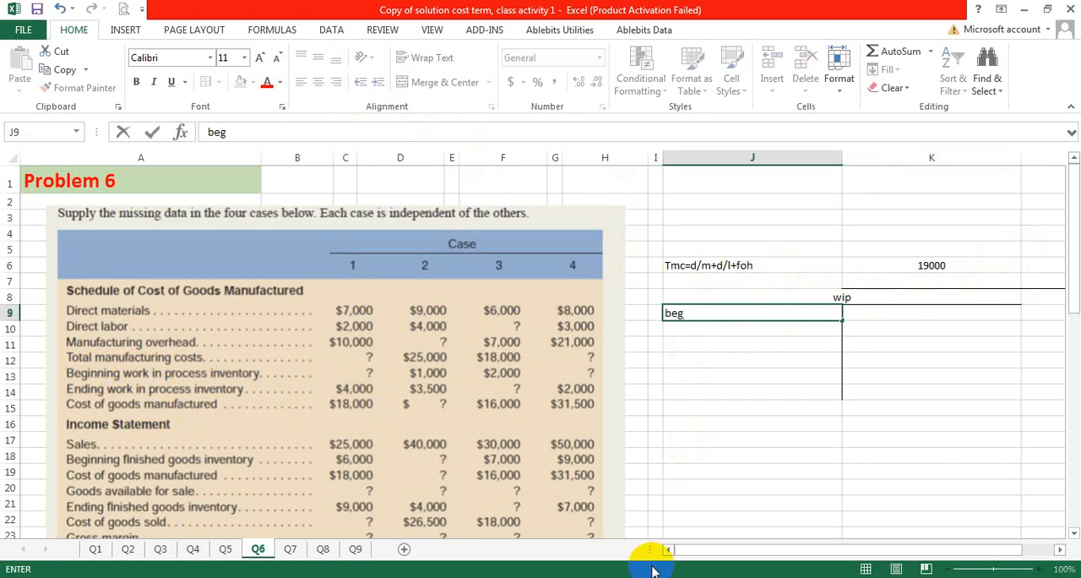
pyautogui.doubleClick(686, 344)
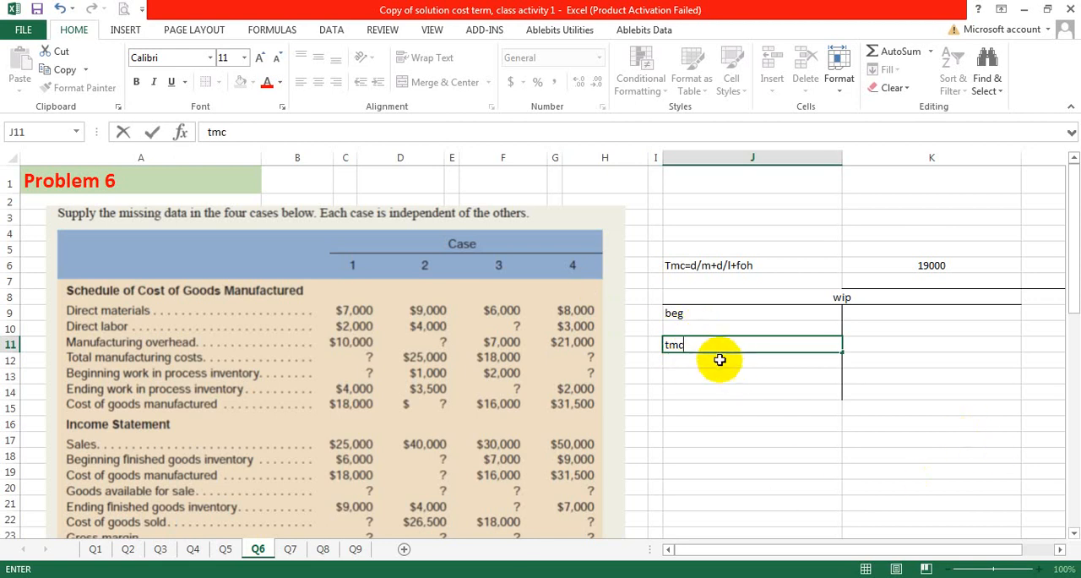
pyautogui.click(720, 360)
# Step: Add 19000 after the tmc label in J11 and a question mark after the beg label in J9
pyautogui.click(809, 347)
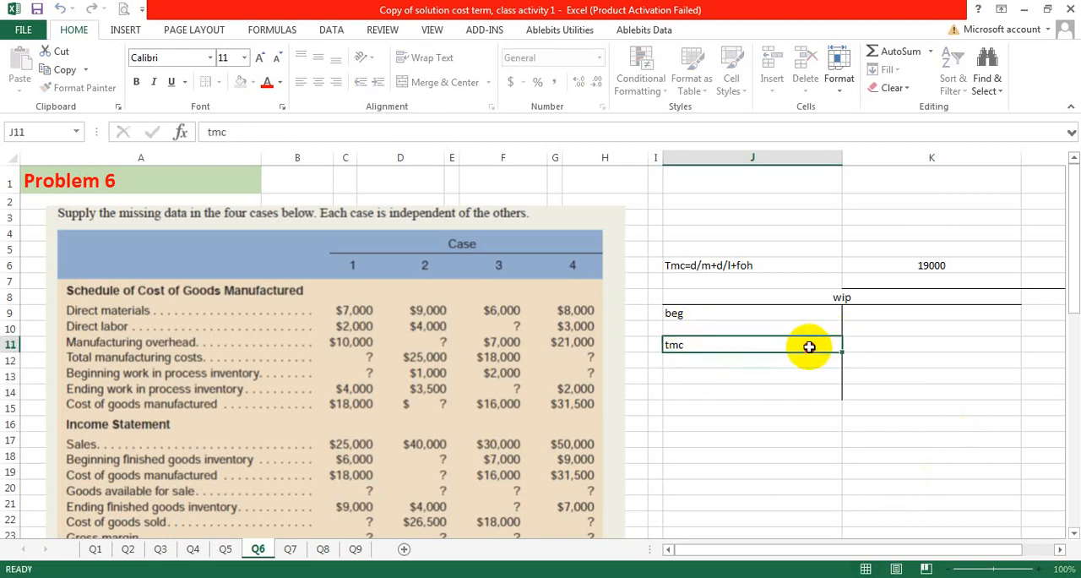
pyautogui.doubleClick(810, 346)
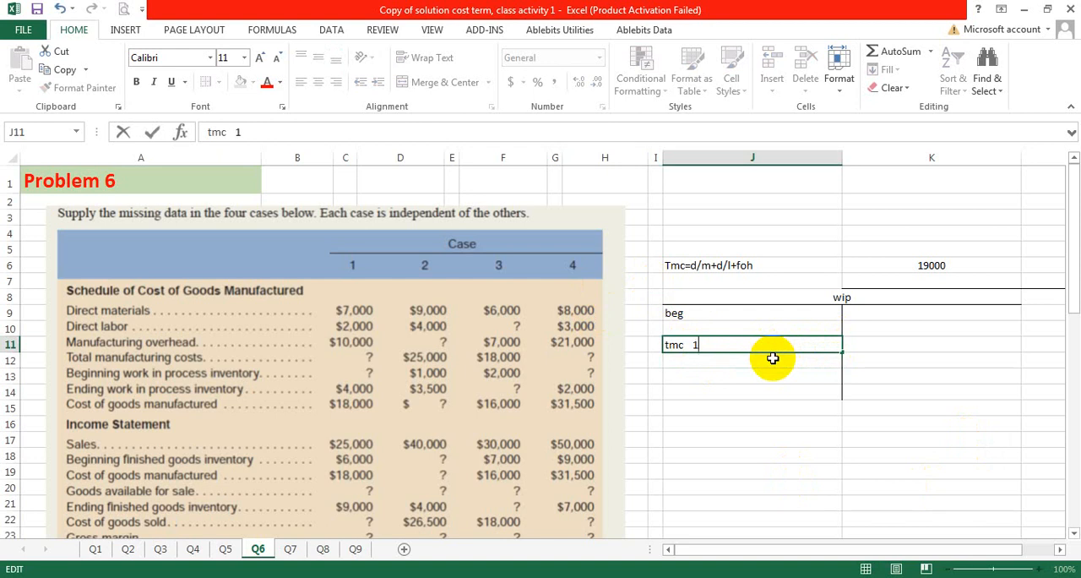
pyautogui.write('19000')
pyautogui.doubleClick(785, 309)
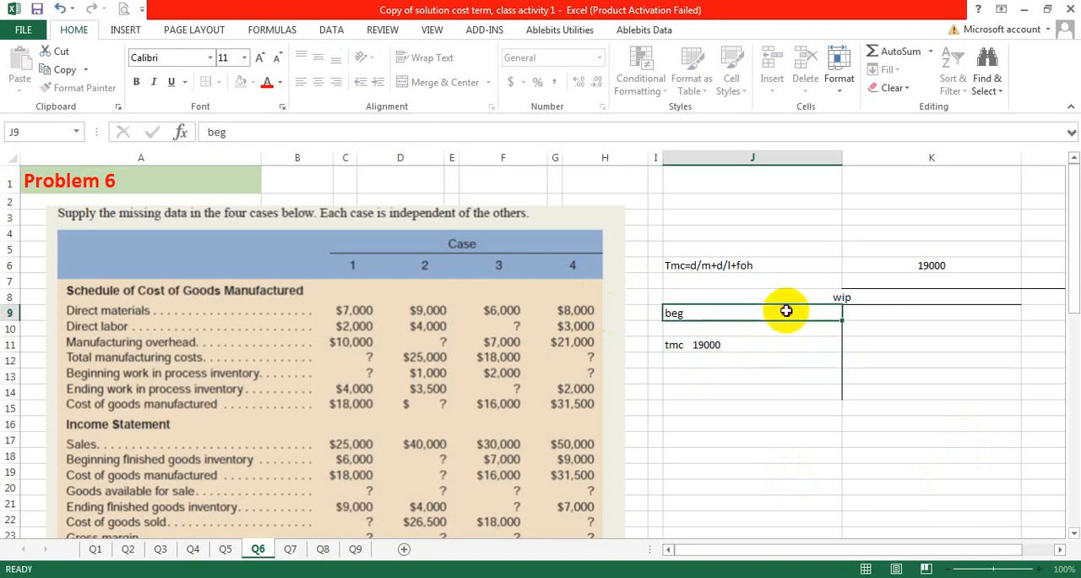
pyautogui.write('?')
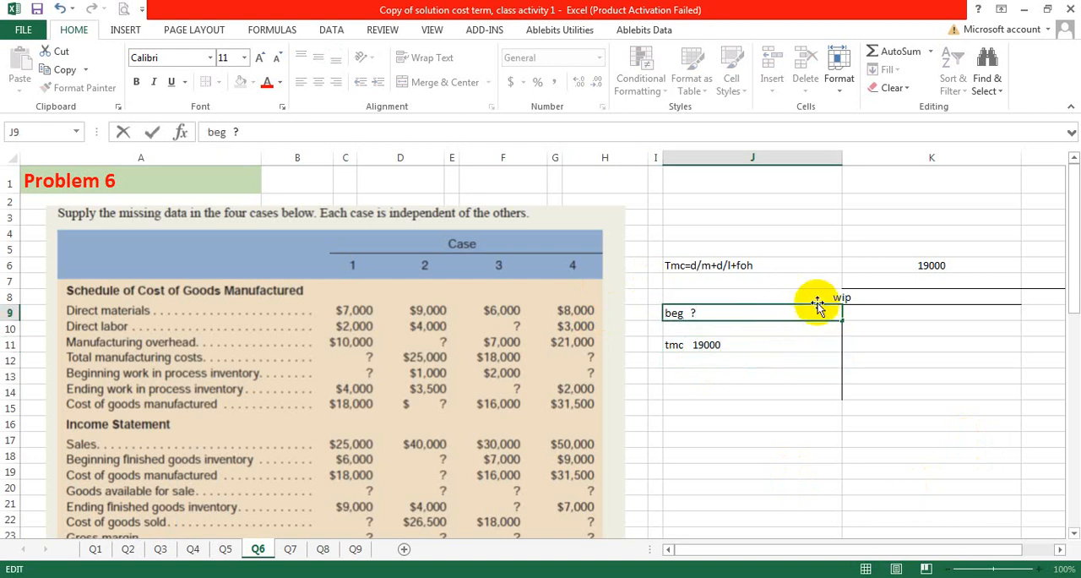
# Step: Enter "cogm" in K9 on the T-account's credit side and retype the account title in capitals as "WIP"
pyautogui.click(852, 319)
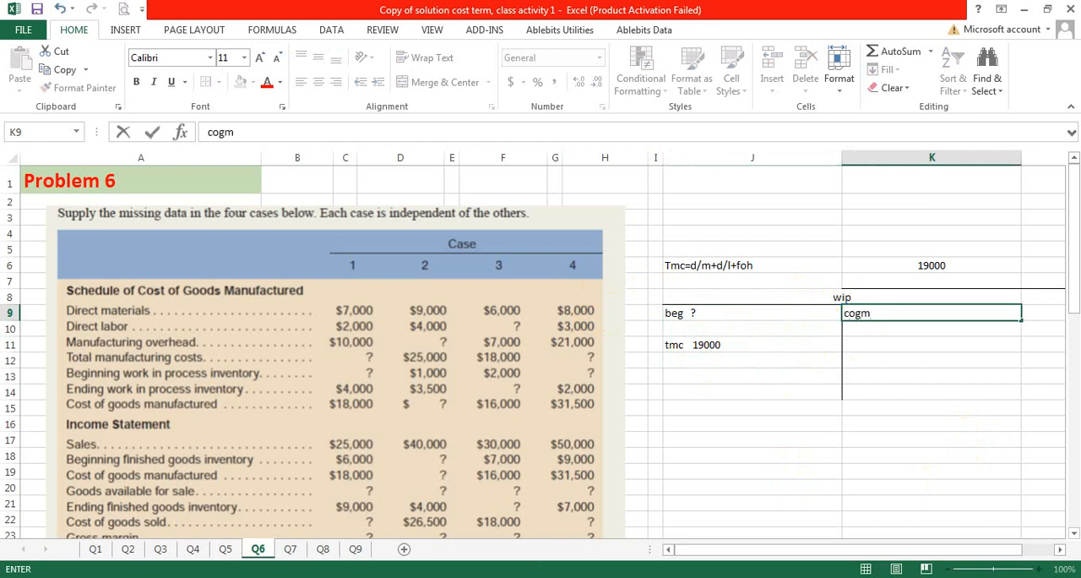
pyautogui.click(862, 345)
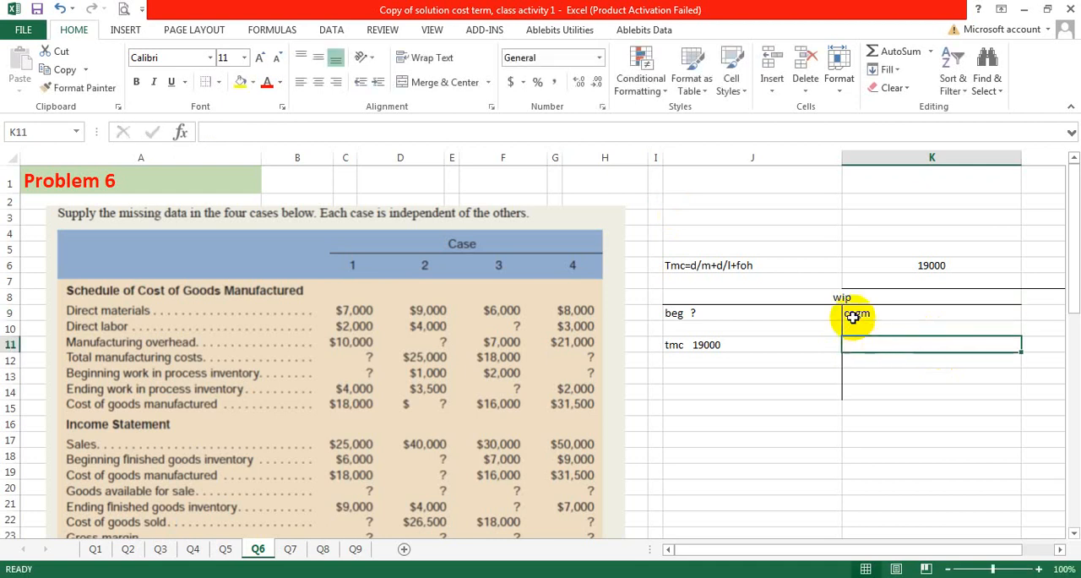
pyautogui.click(852, 295)
pyautogui.press('capslock')
pyautogui.write('WIP')
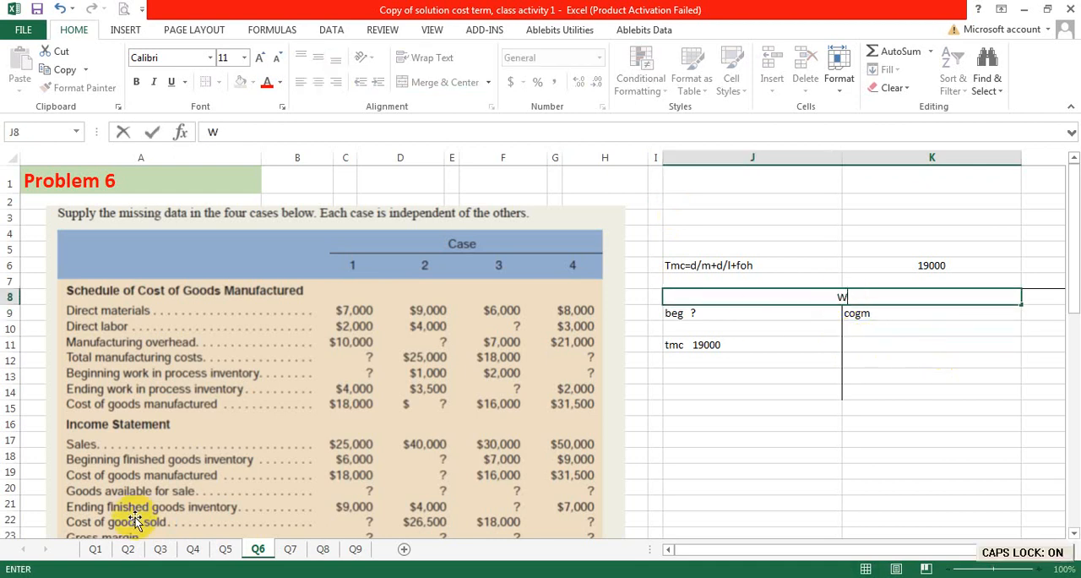
pyautogui.click(754, 375)
# Step: Confirm the WIP title and enter "END" in K11 as the ending inventory label on the T-account's credit side
pyautogui.click(760, 298)
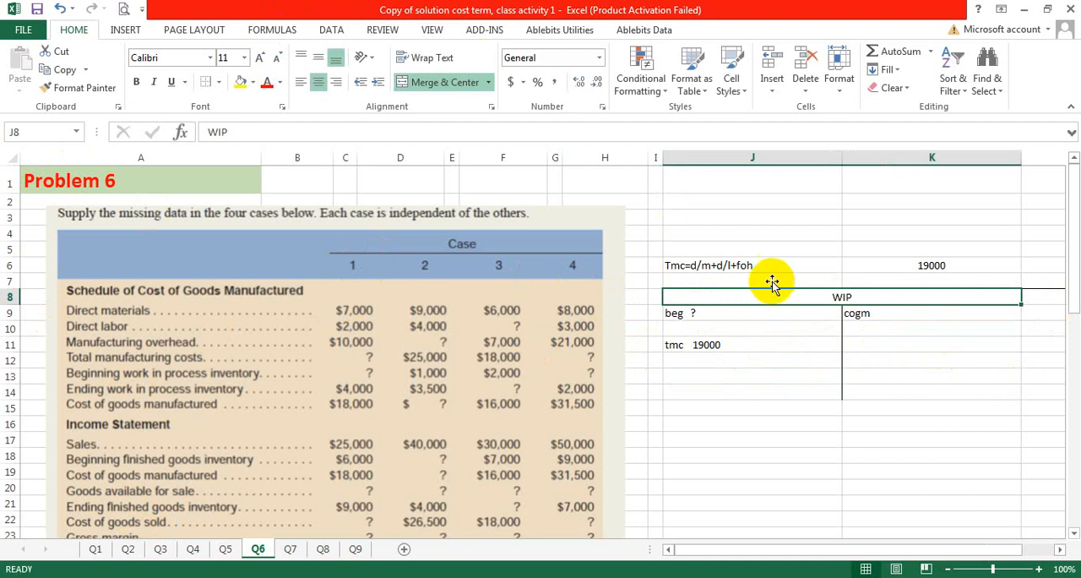
pyautogui.click(851, 346)
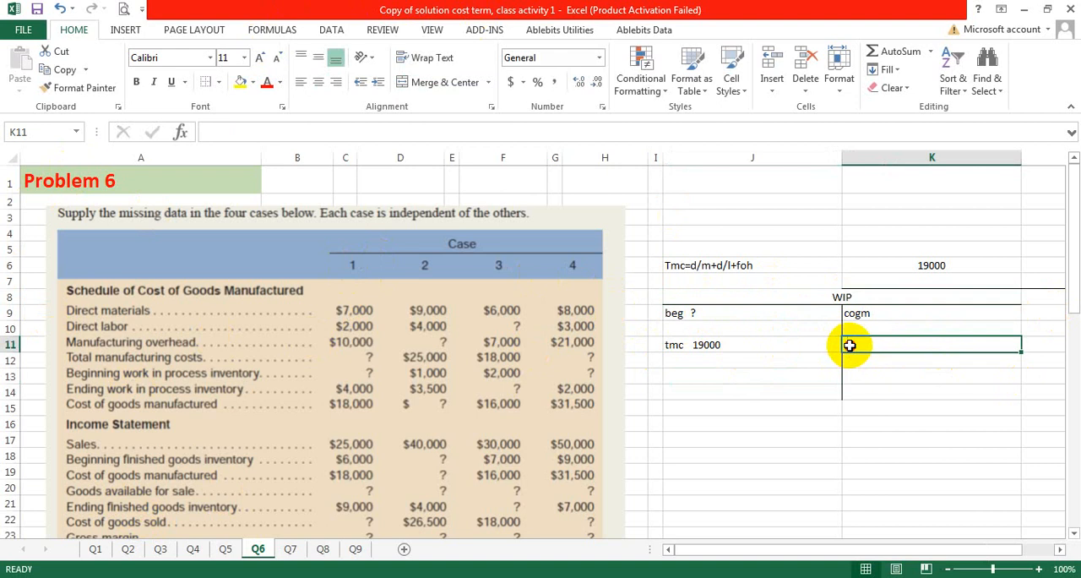
pyautogui.write('END')
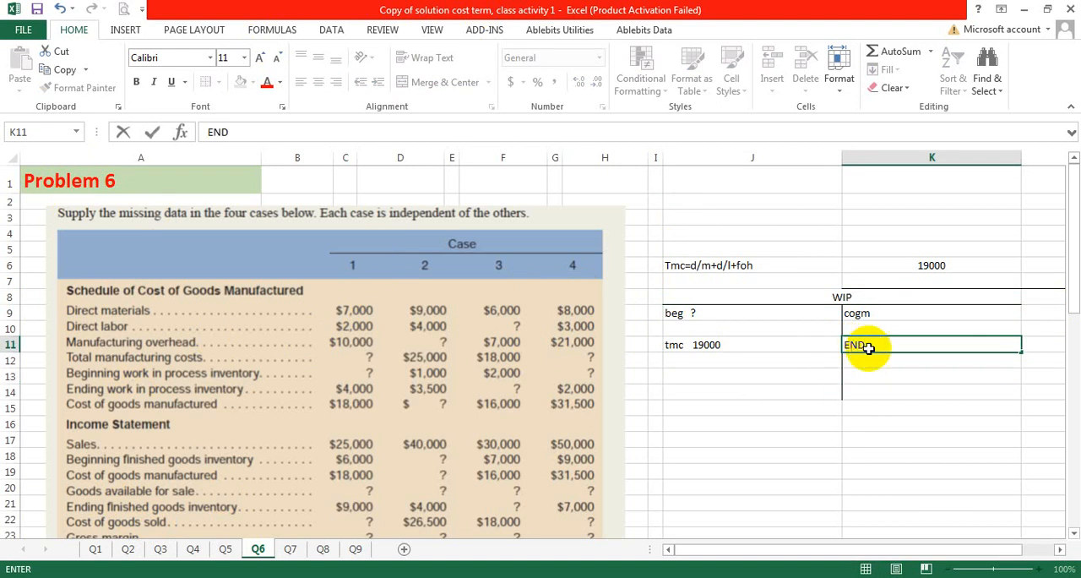
pyautogui.press('Return')
# Step: Add 18000 after the cogm label in K9 and 4000 after the END label in K11
pyautogui.doubleClick(970, 311)
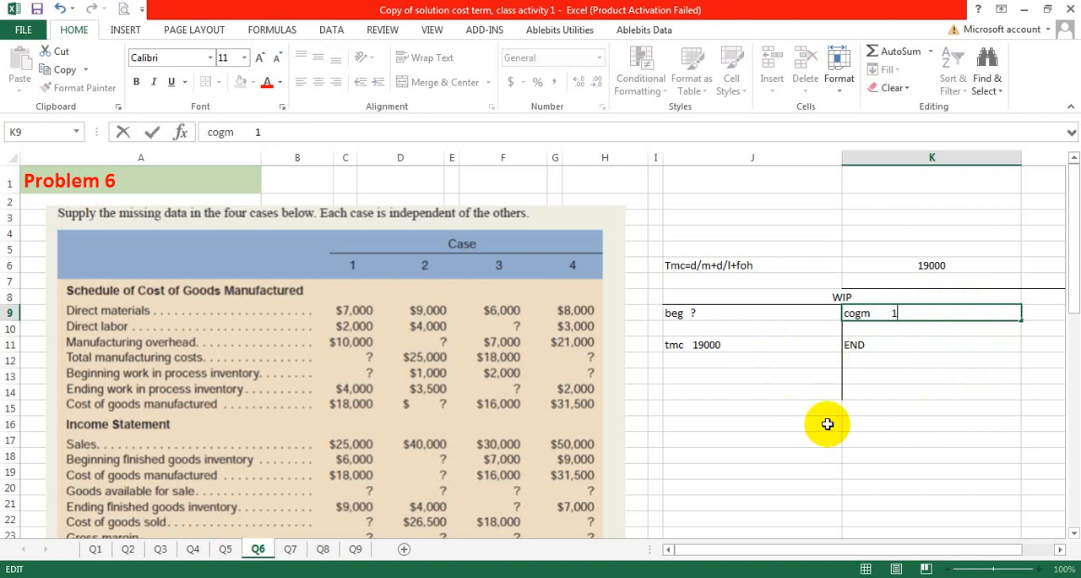
pyautogui.doubleClick(883, 345)
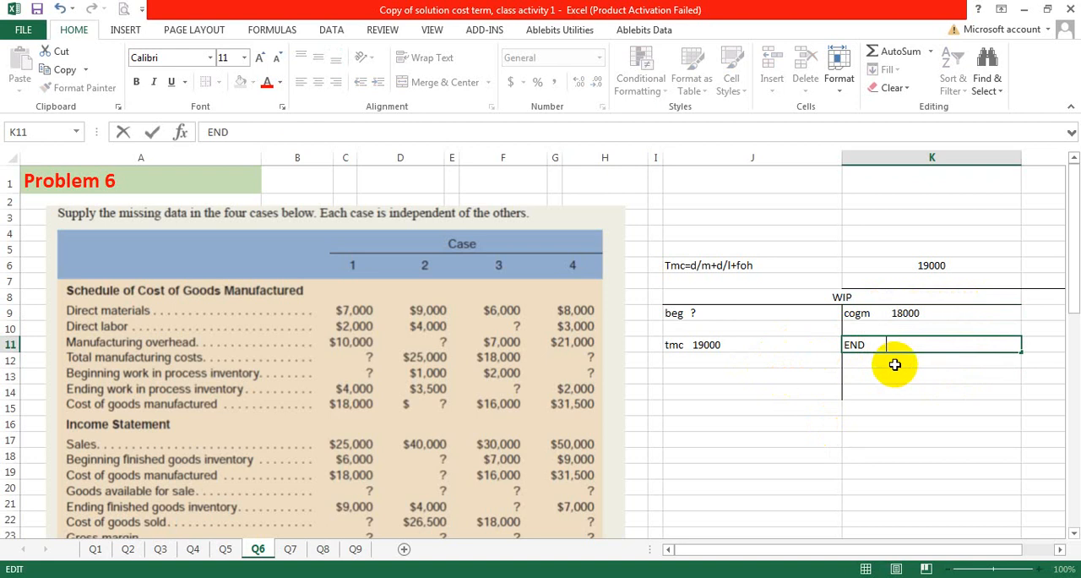
pyautogui.write('4000')
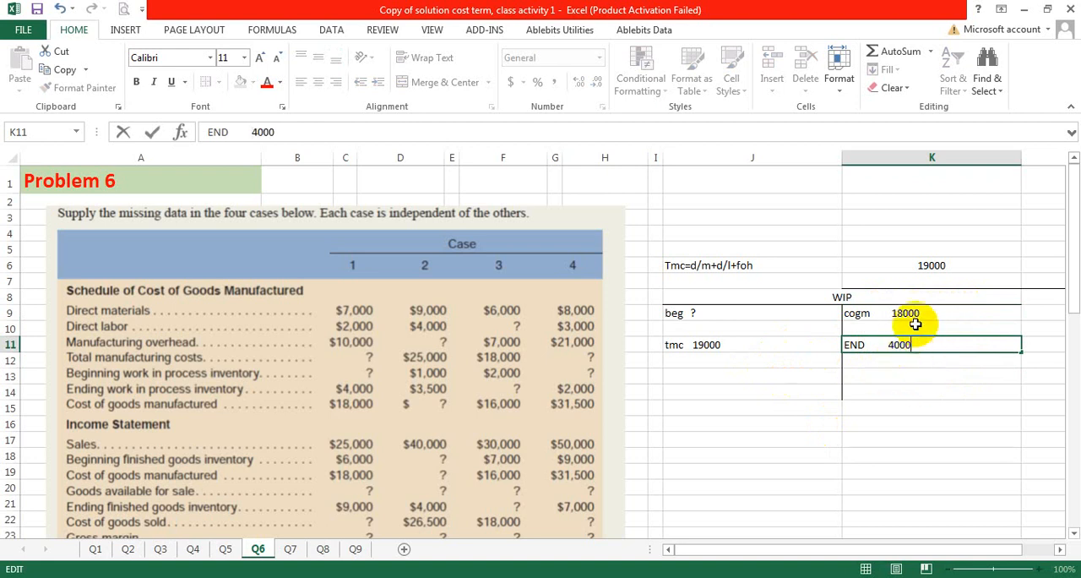
pyautogui.press('Return')
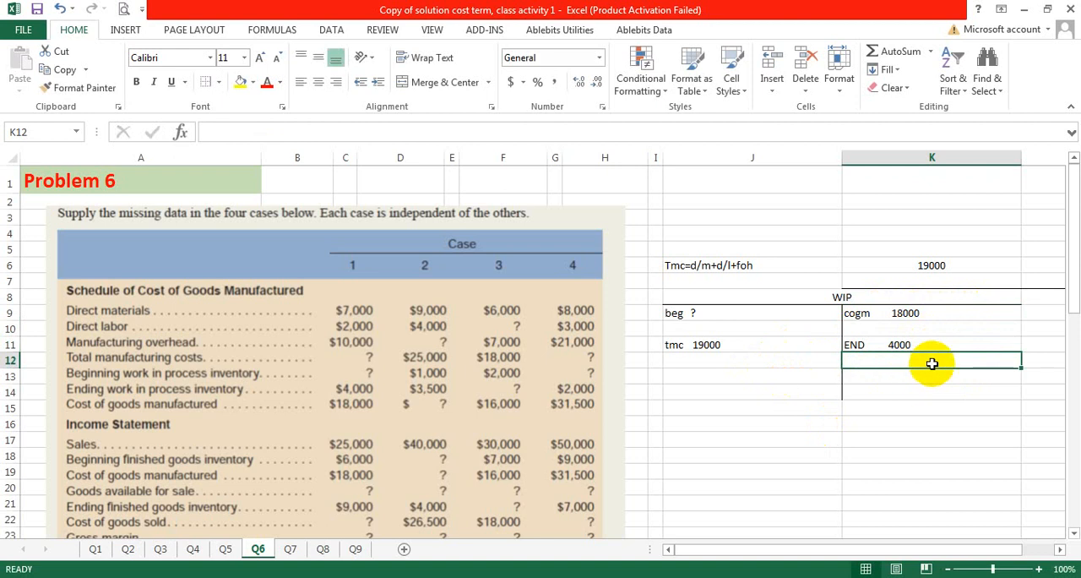
# Step: Total the WIP account's credit side in K13 with the formula =18000+4000
pyautogui.click(951, 377)
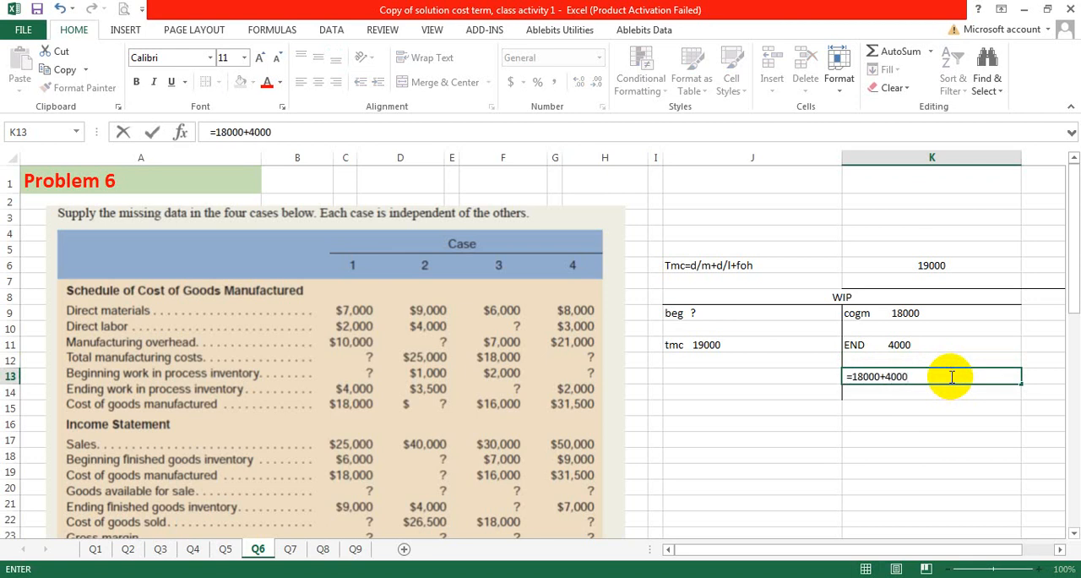
pyautogui.click(925, 379)
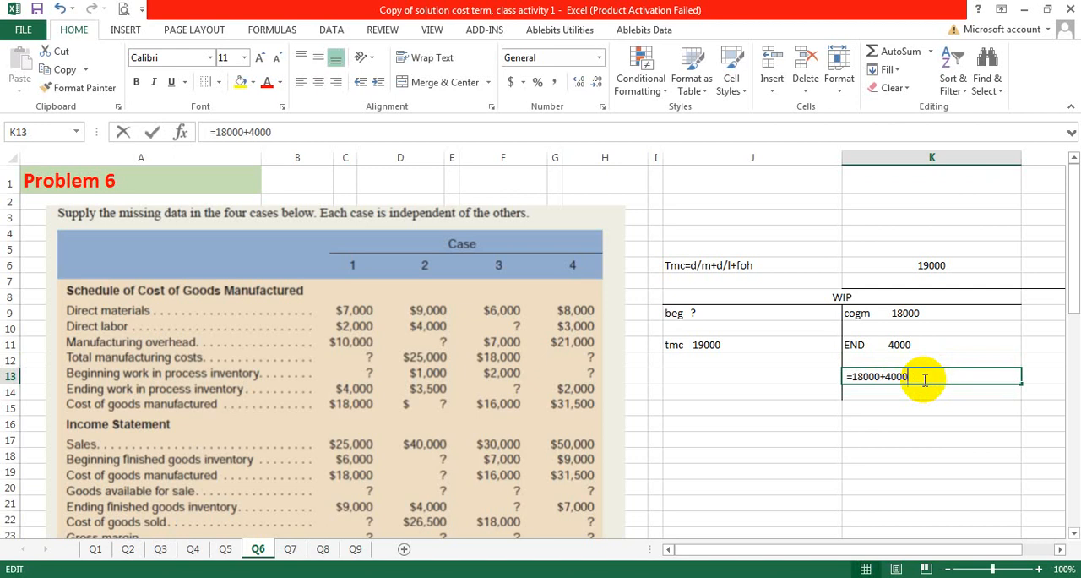
pyautogui.press('Return')
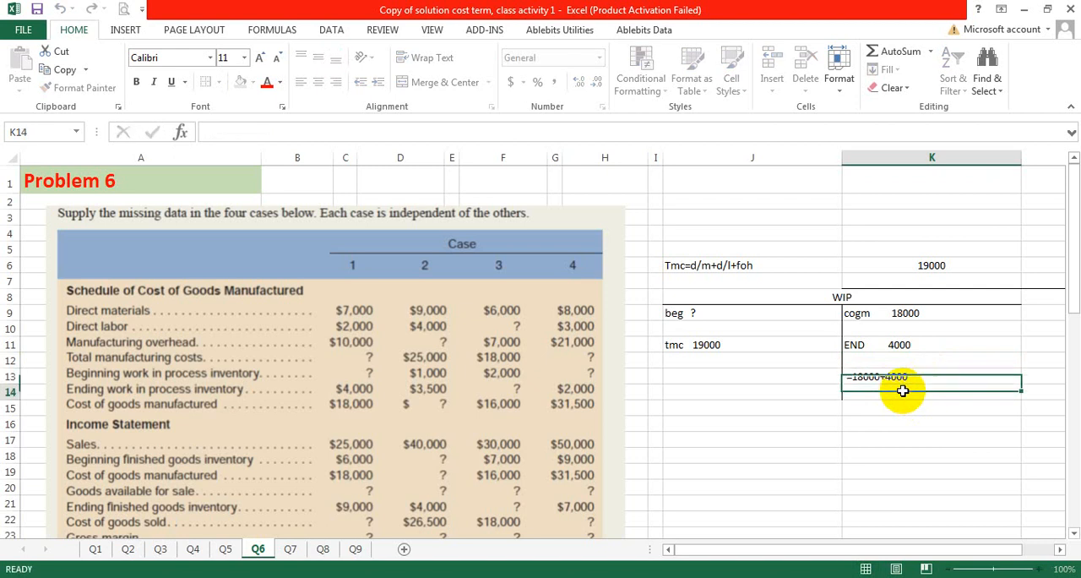
pyautogui.doubleClick(864, 377)
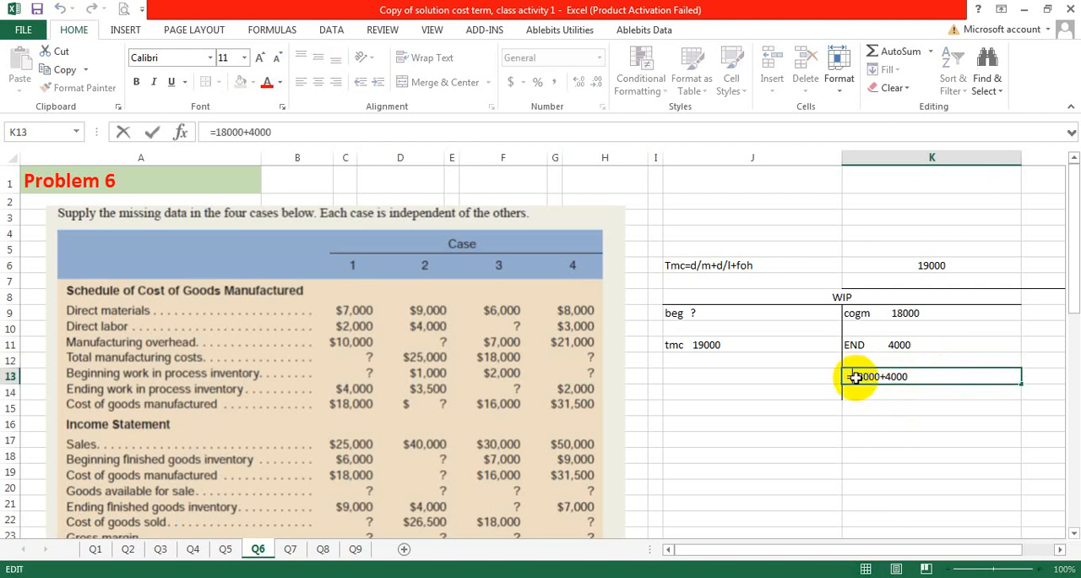
pyautogui.press('Return')
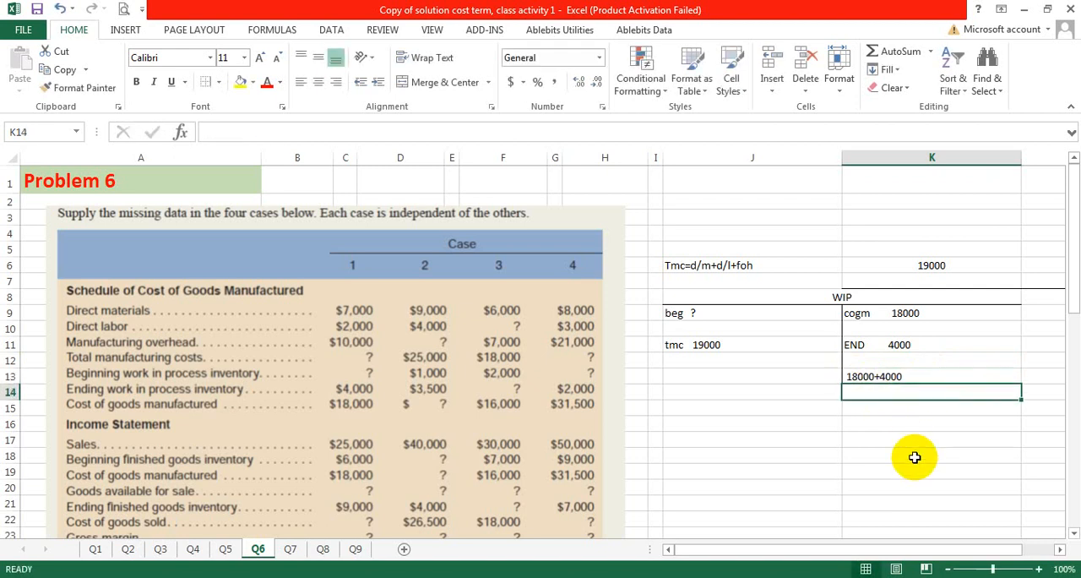
pyautogui.doubleClick(887, 377)
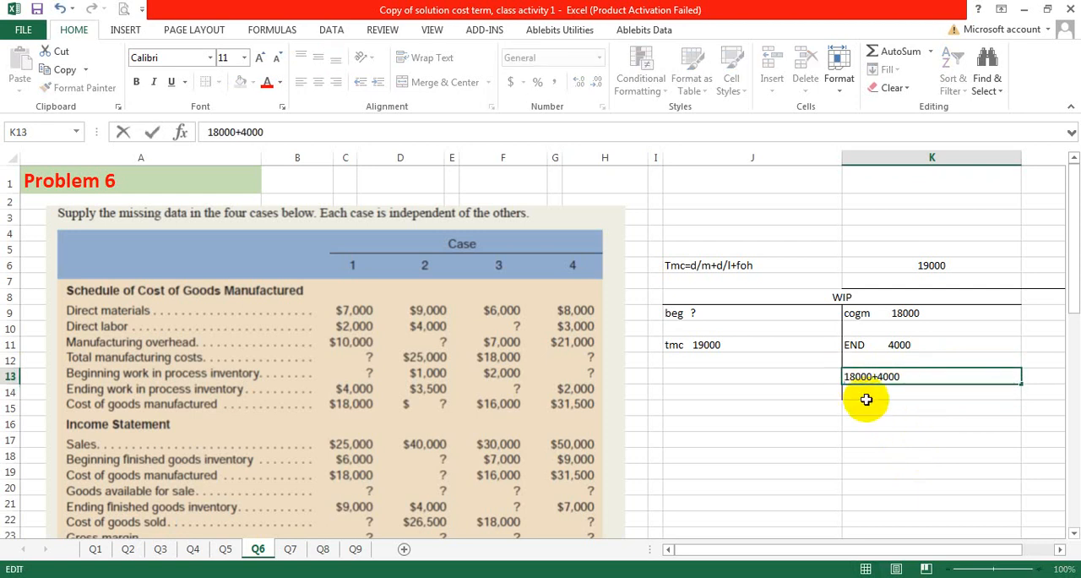
pyautogui.press('Home')
pyautogui.write('=')
pyautogui.press('Return')
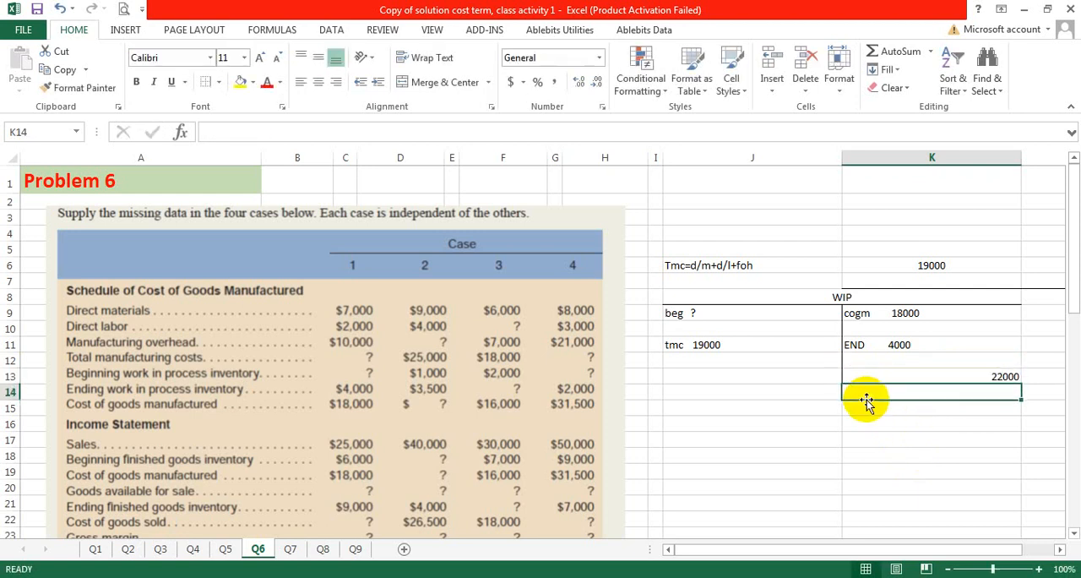
# Step: Colour the credit total in K13 red and carry it to the debit side by referencing K13 in J13
pyautogui.click(866, 376)
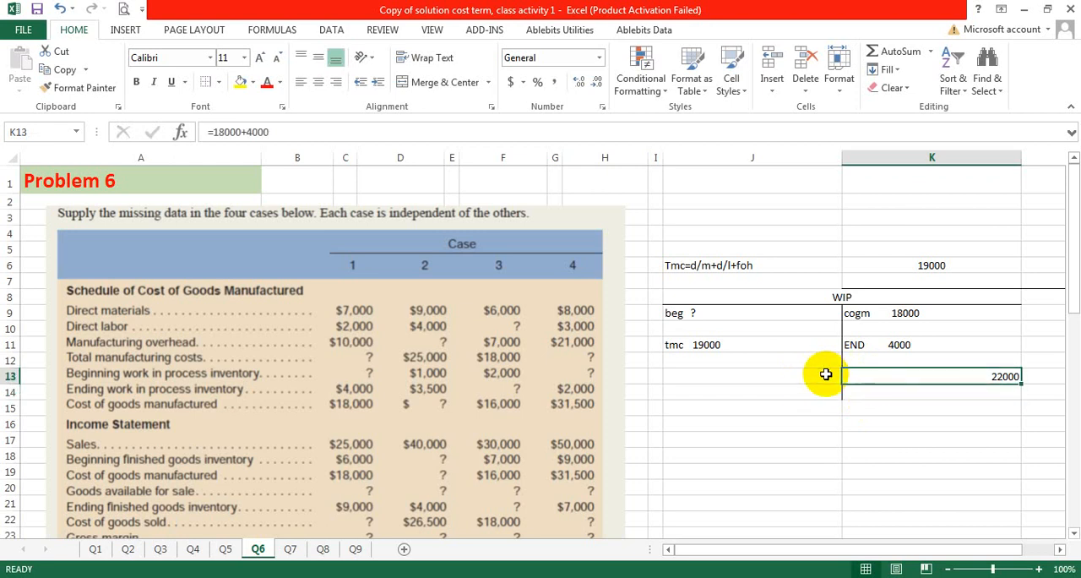
pyautogui.click(267, 85)
pyautogui.click(753, 376)
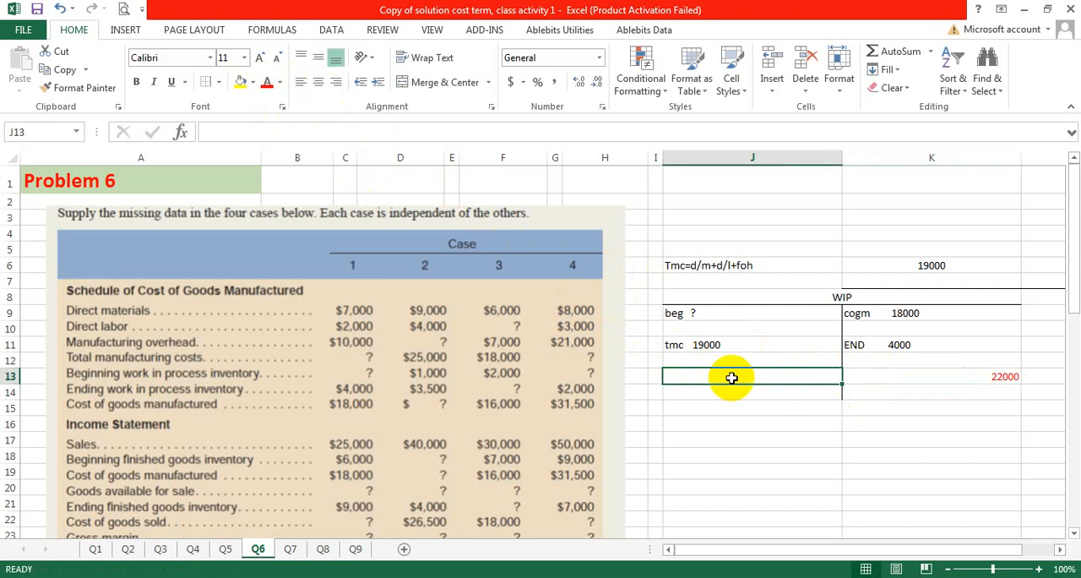
pyautogui.write('=')
pyautogui.click(953, 376)
pyautogui.press('Return')
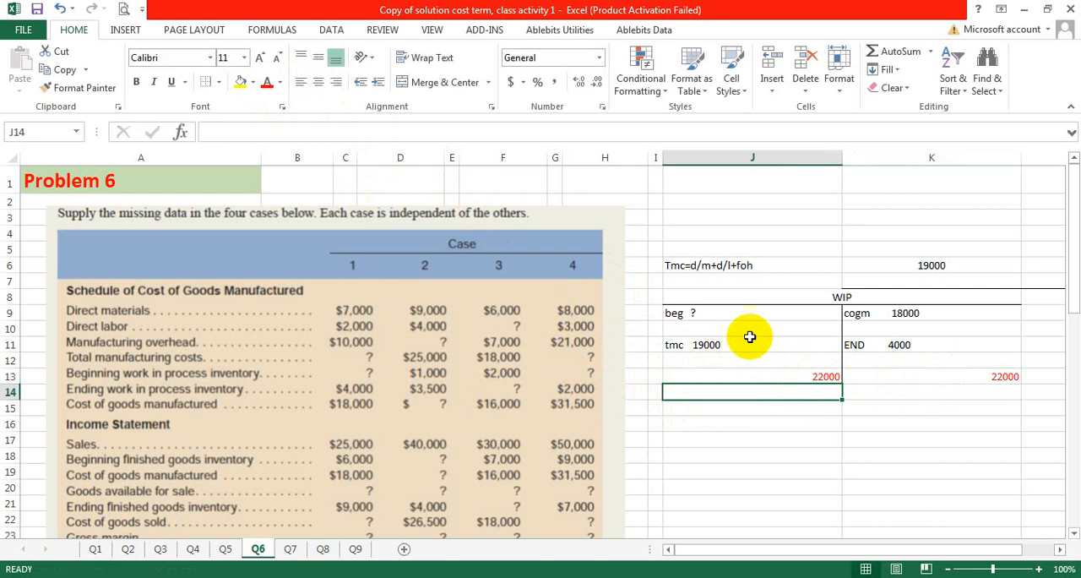
# Step: Add 3000 after the question mark in J9 as the beginning work in process inventory
pyautogui.doubleClick(781, 311)
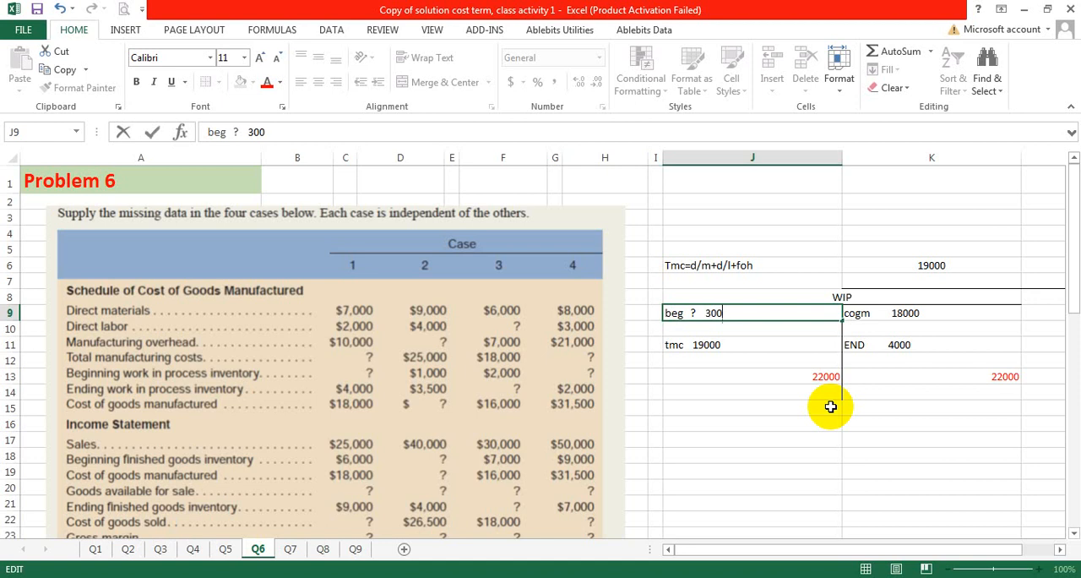
pyautogui.click(787, 373)
pyautogui.click(715, 314)
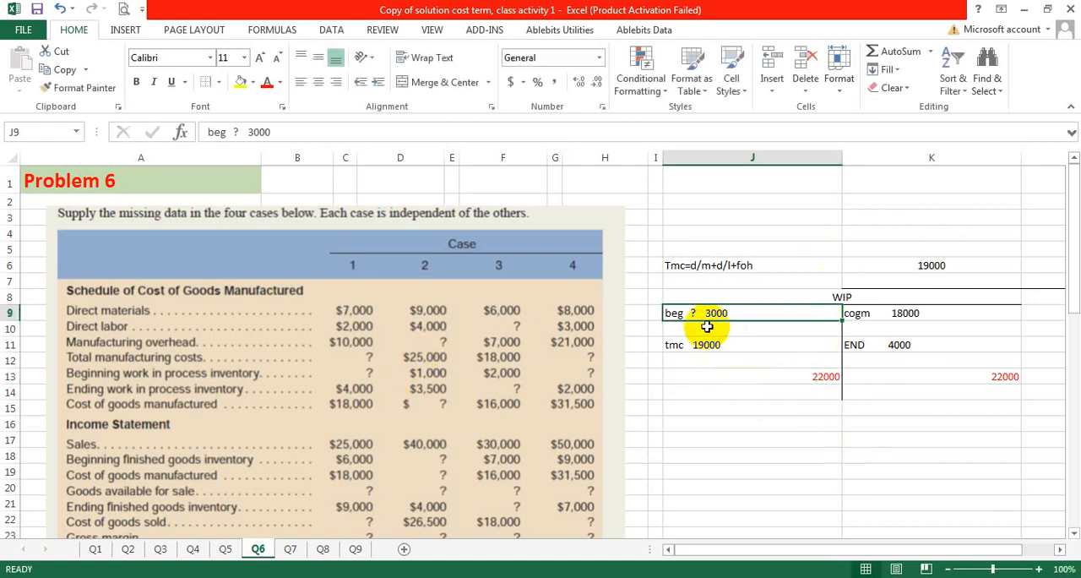
# Step: Enter 3000 as Case 1's beginning work in process inventory in B33 of the solution table
pyautogui.scroll(-3, 489, 332)
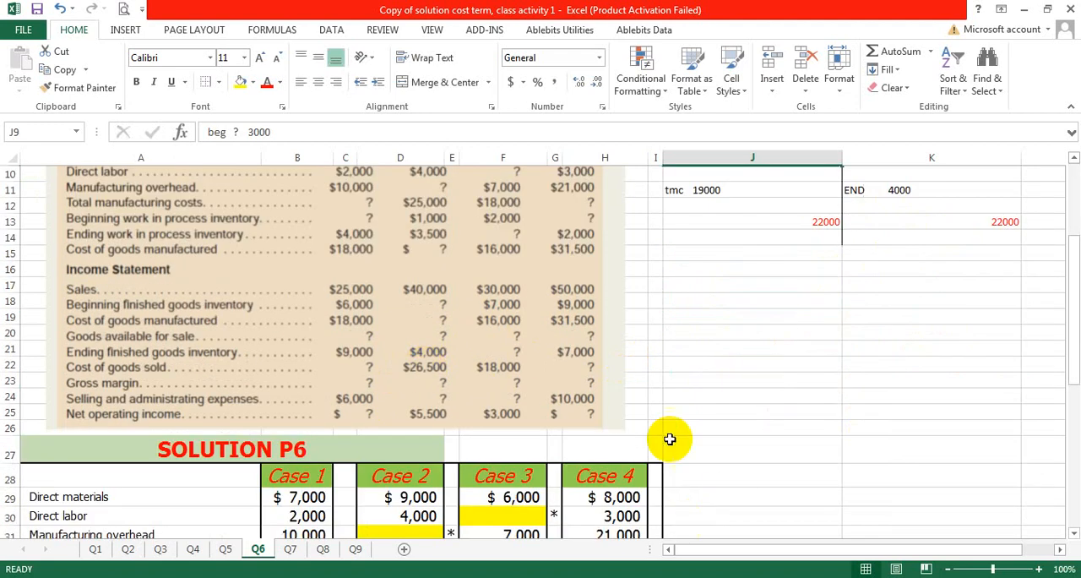
pyautogui.scroll(-4, 222, 302)
pyautogui.click(310, 388)
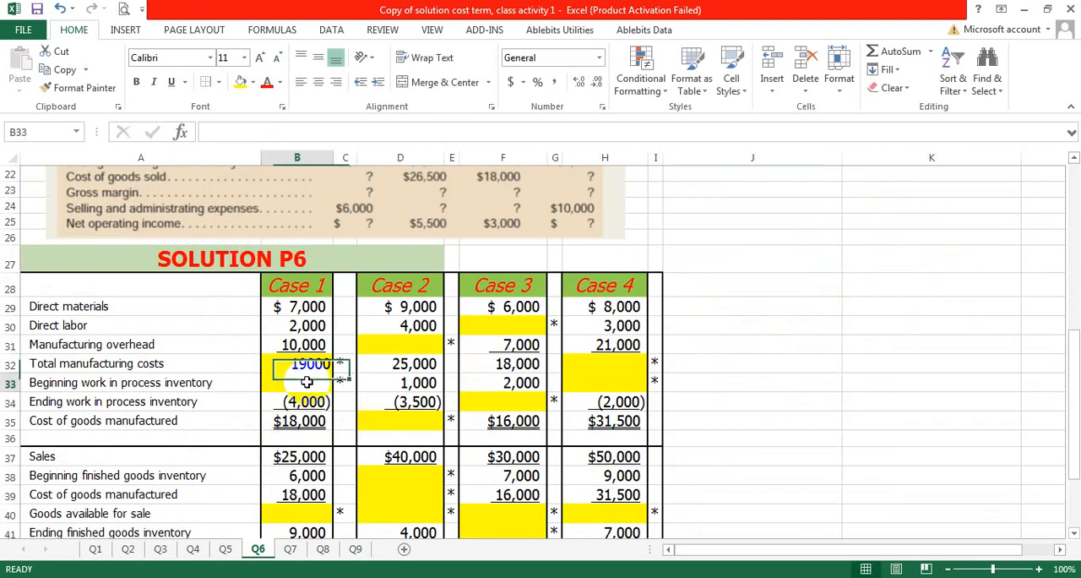
pyautogui.write('3000')
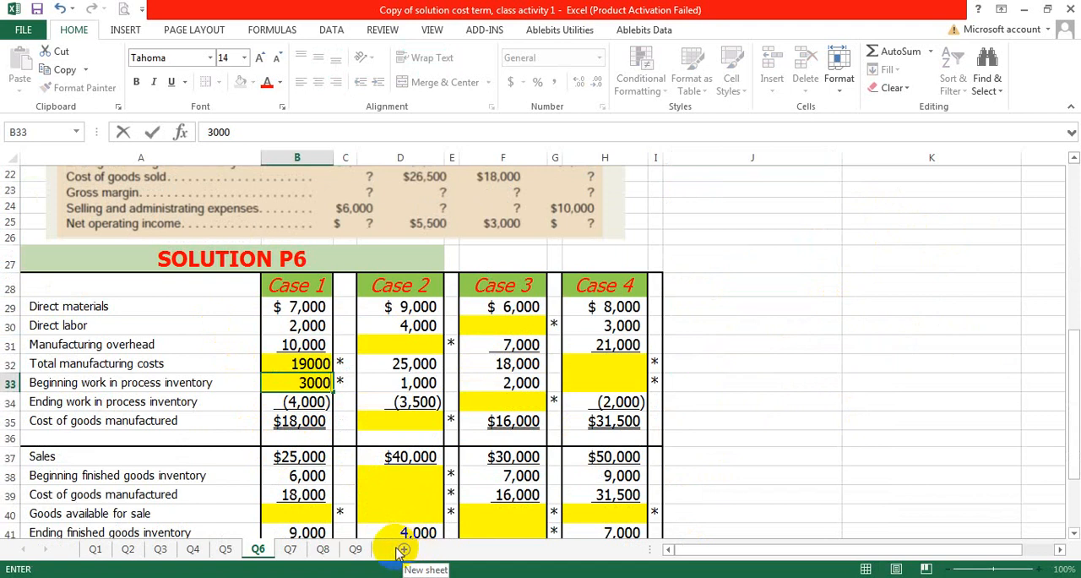
pyautogui.click(276, 380)
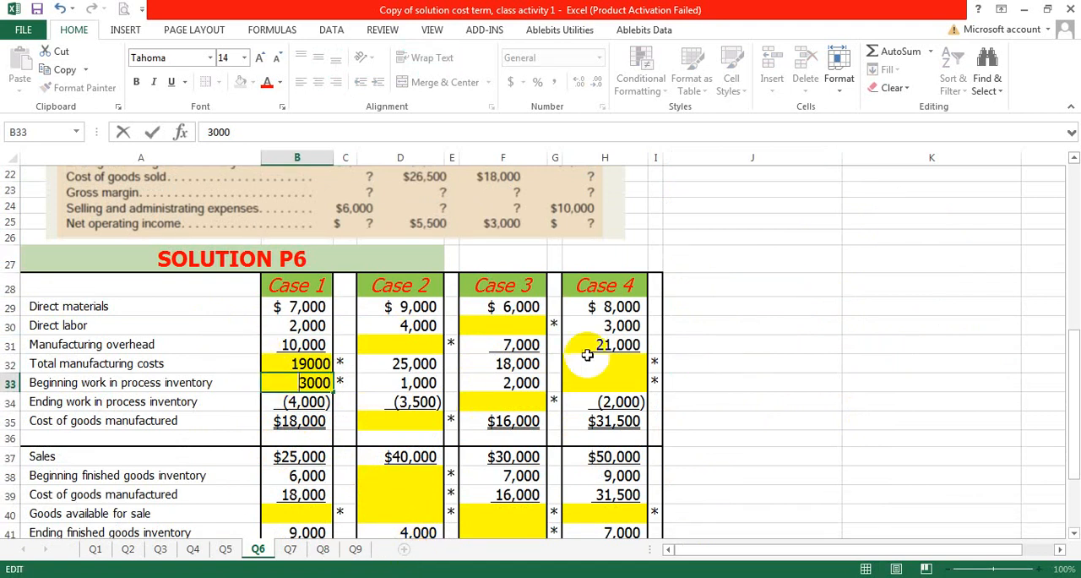
pyautogui.click(749, 342)
# Step: Examine the unfilled Case 1 income statement lines in the solution table and the completed WIP T-account
pyautogui.scroll(-3, 334, 331)
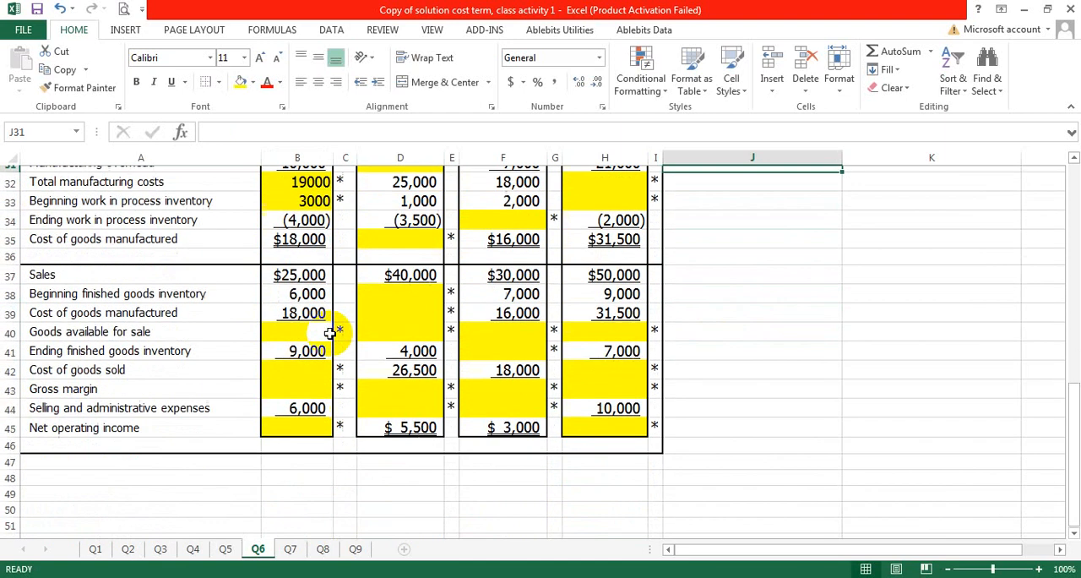
pyautogui.scroll(-1, 329, 332)
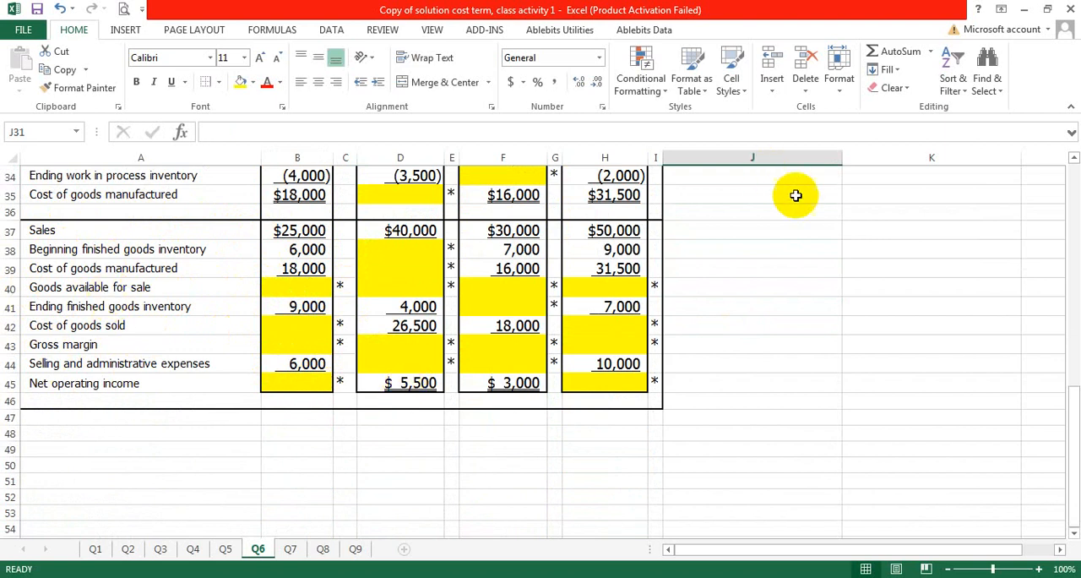
pyautogui.scroll(2, 796, 195)
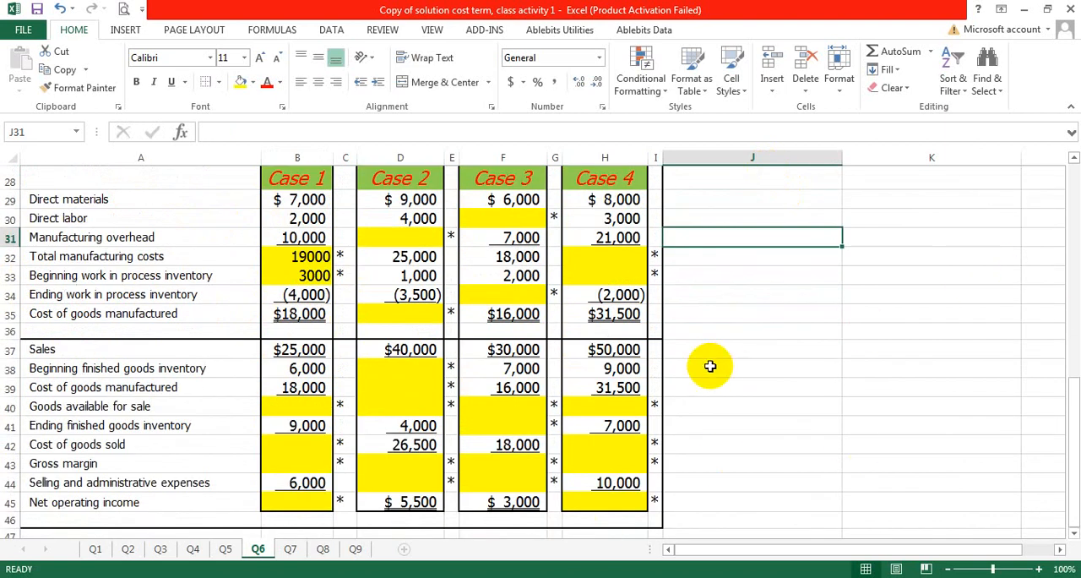
pyautogui.click(804, 331)
pyautogui.scroll(6, 806, 332)
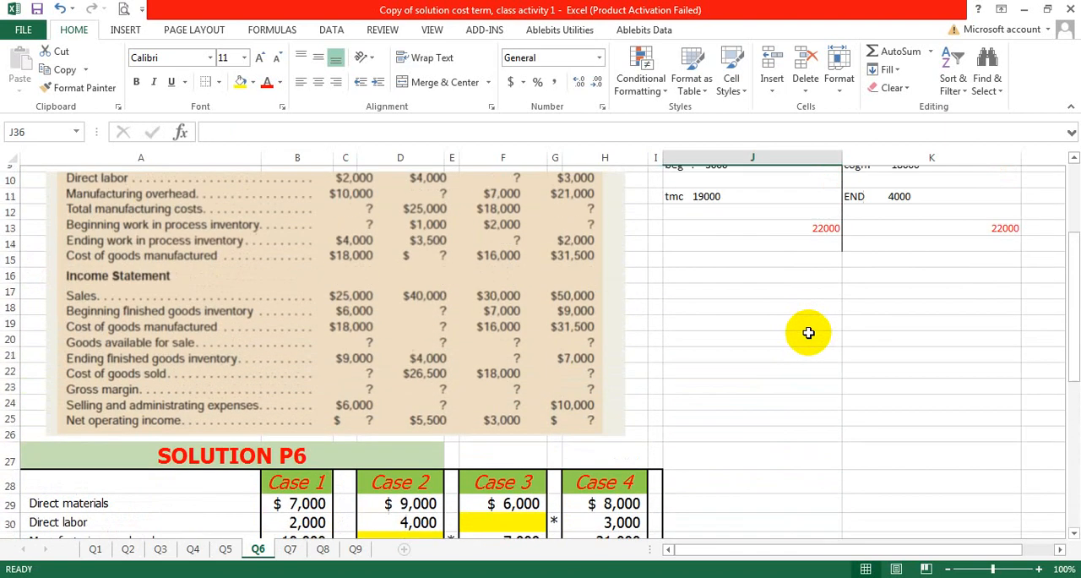
pyautogui.scroll(3, 808, 333)
pyautogui.moveTo(751, 301); pyautogui.dragTo(913, 380)
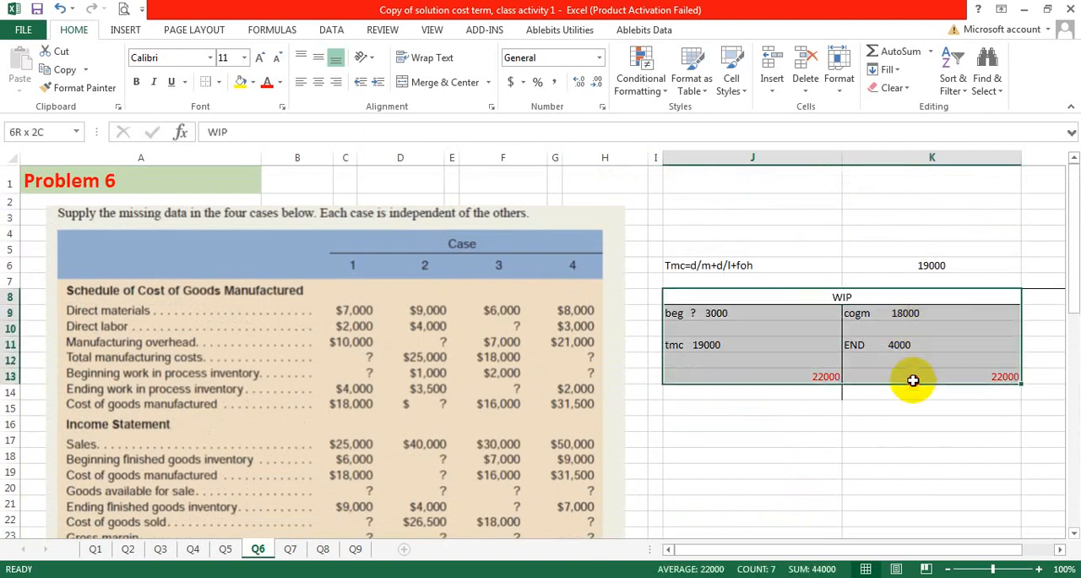
pyautogui.click(816, 454)
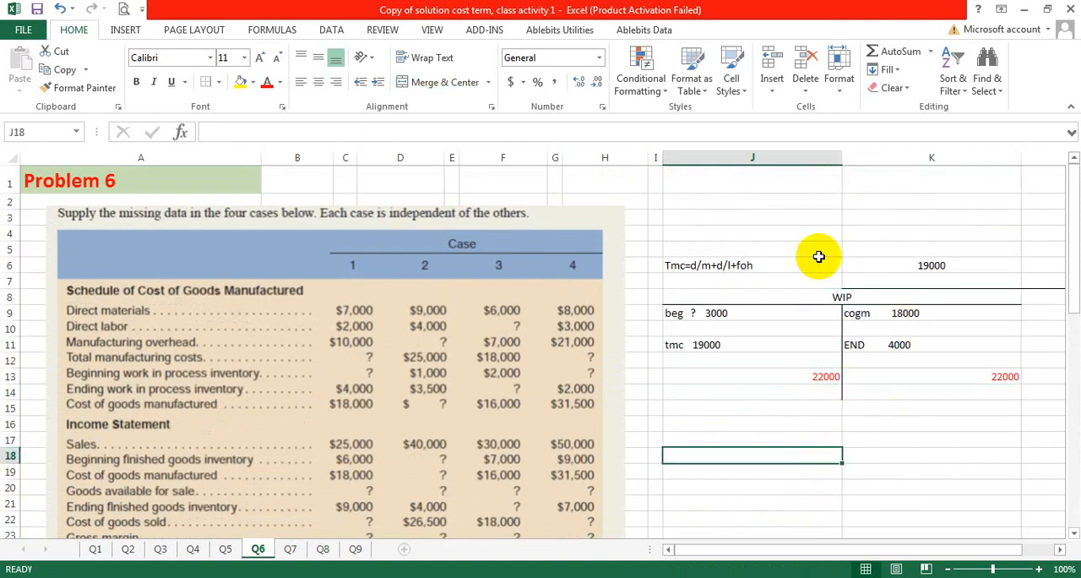
# Step: Label the workings with "FOR CASE 1" in J4
pyautogui.click(696, 231)
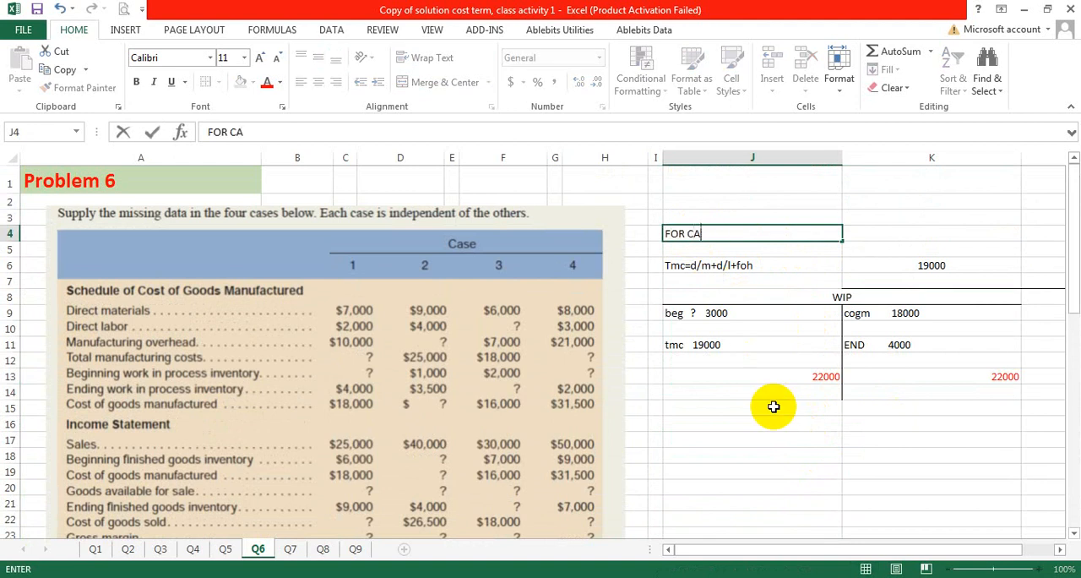
pyautogui.write('FOR CASE 1')
pyautogui.click(781, 402)
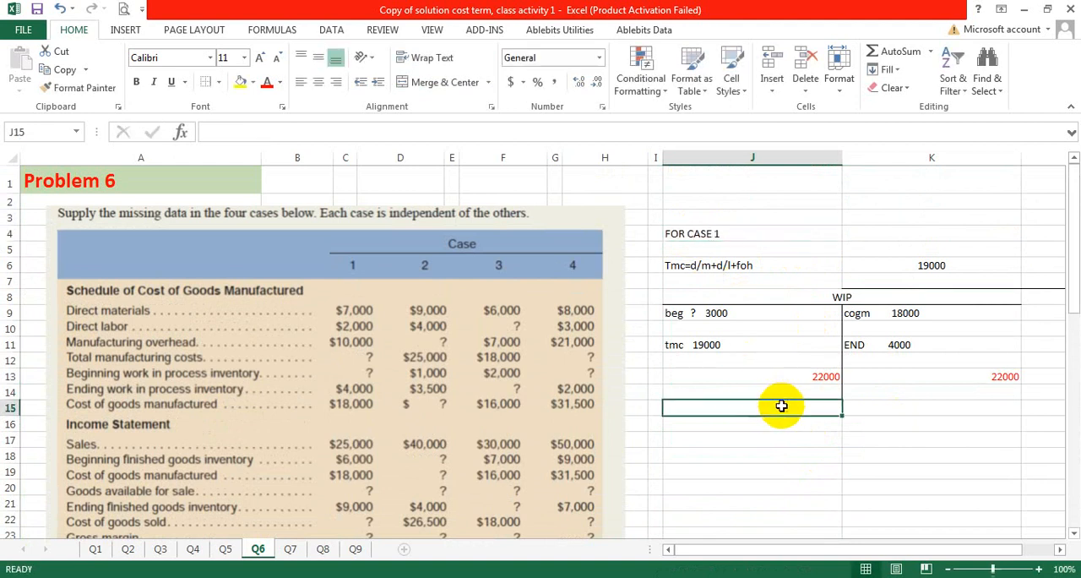
# Step: Copy the WIP T-account in J8:K13 and paste it below, starting at J16
pyautogui.scroll(-1, 781, 404)
pyautogui.click(741, 379)
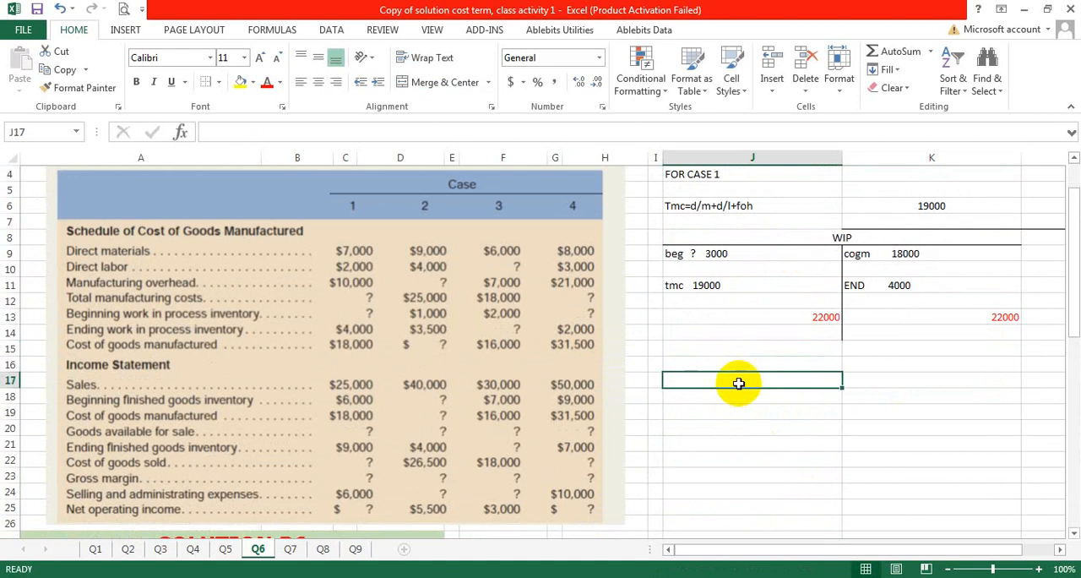
pyautogui.moveTo(722, 381); pyautogui.dragTo(990, 384)
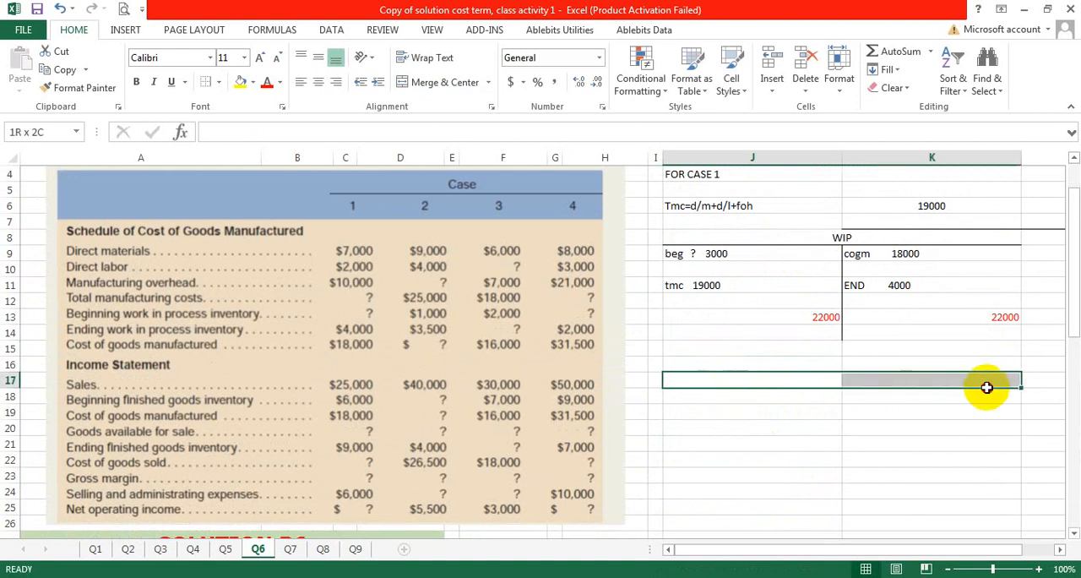
pyautogui.moveTo(702, 240); pyautogui.dragTo(886, 311)
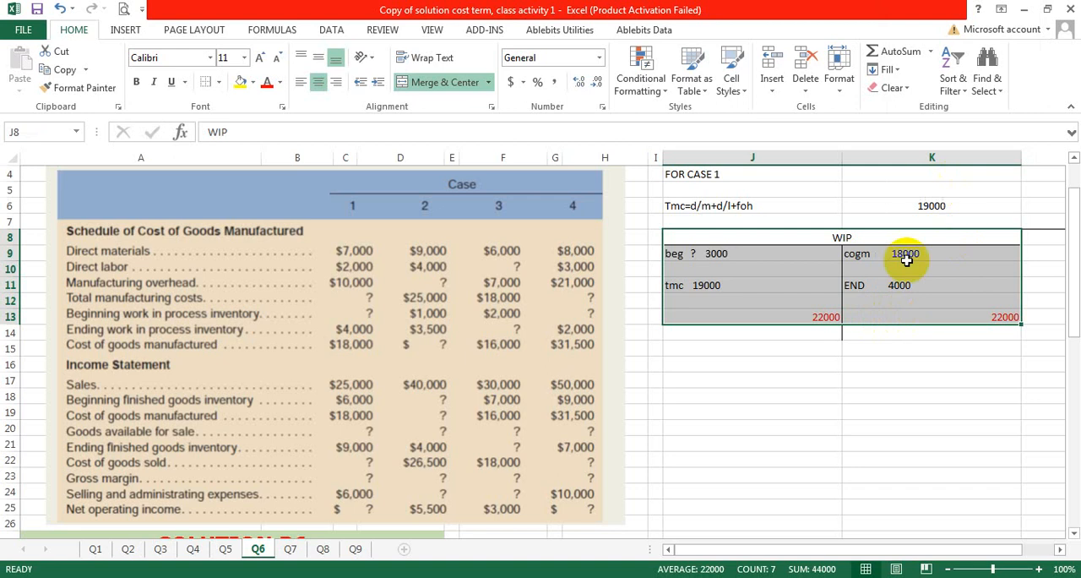
pyautogui.rightClick(797, 238)
pyautogui.click(838, 269)
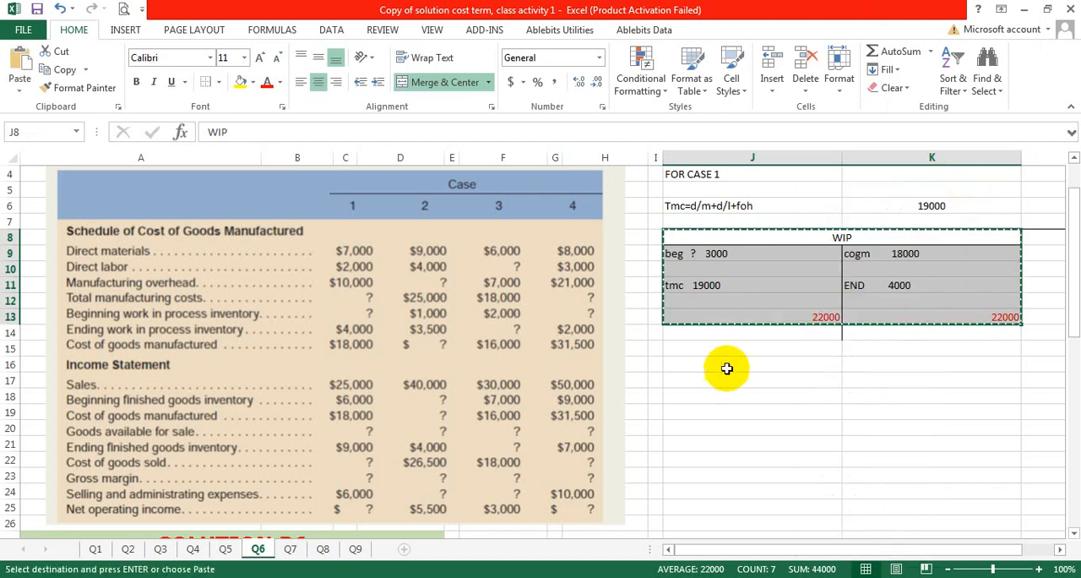
pyautogui.click(715, 364)
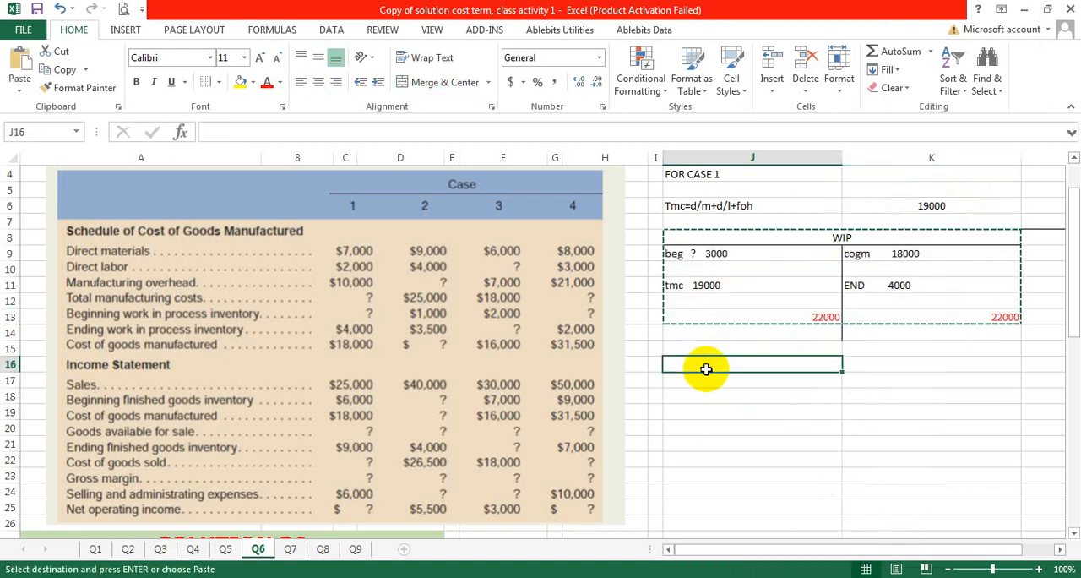
pyautogui.hotkey('ctrl', 'v')
# Step: Retitle the copied T-account in J16 as "FINISHED GOODS"
pyautogui.click(843, 365)
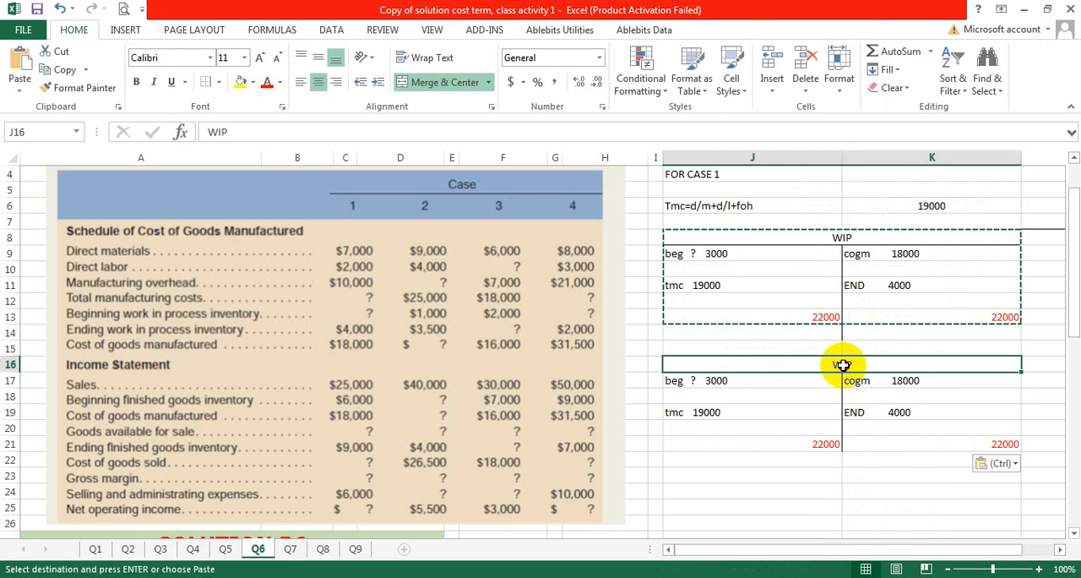
pyautogui.doubleClick(843, 365)
pyautogui.doubleClick(821, 363)
pyautogui.write('FINISHED GOODS')
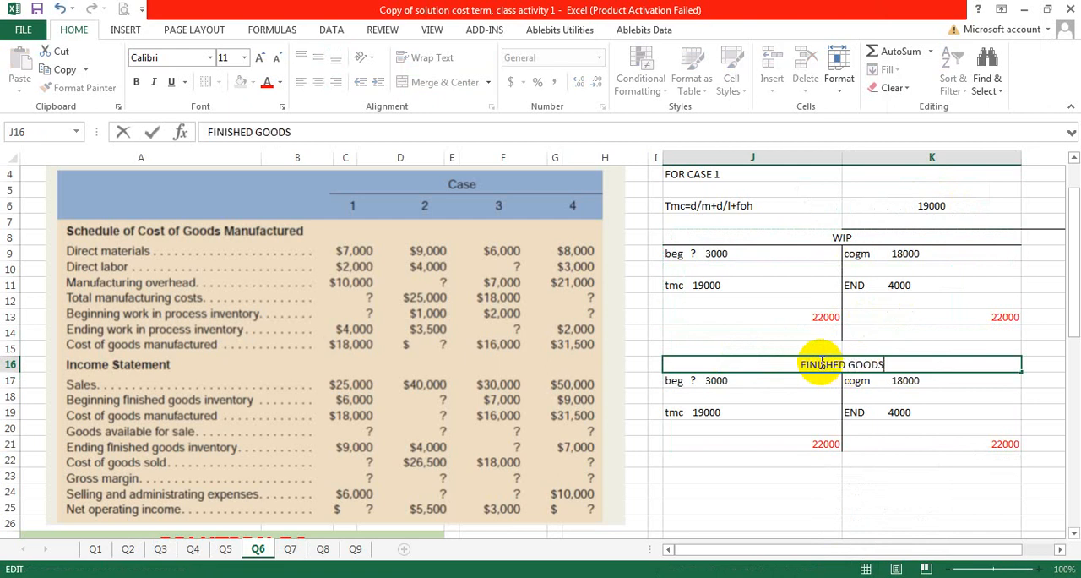
# Step: Replace the tmc entry in J19 of the finished goods account with the label "COGM"
pyautogui.click(684, 380)
pyautogui.click(714, 412)
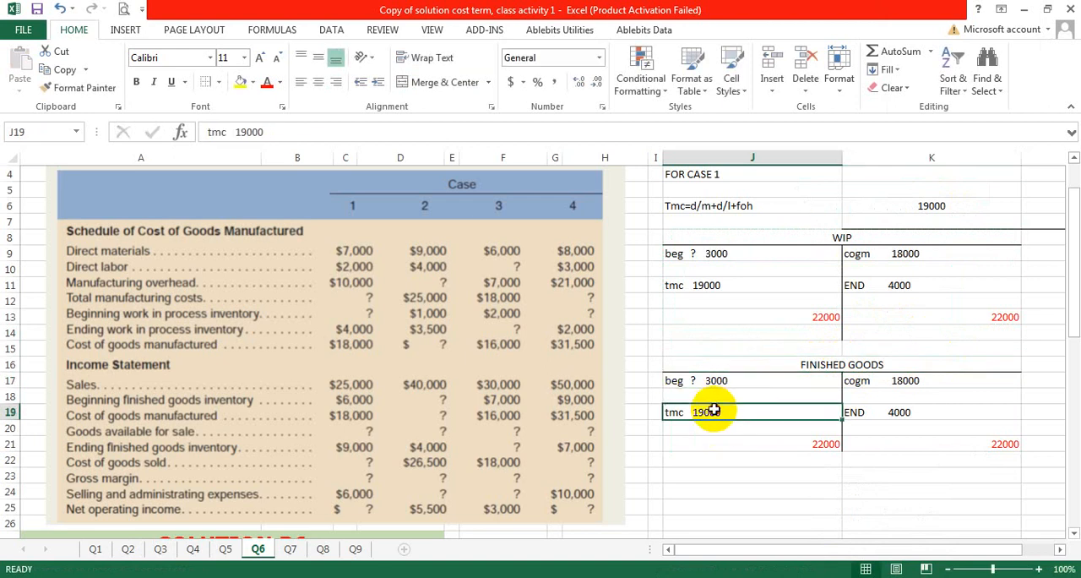
pyautogui.doubleClick(714, 412)
pyautogui.moveTo(669, 412); pyautogui.dragTo(688, 451)
pyautogui.write('C')
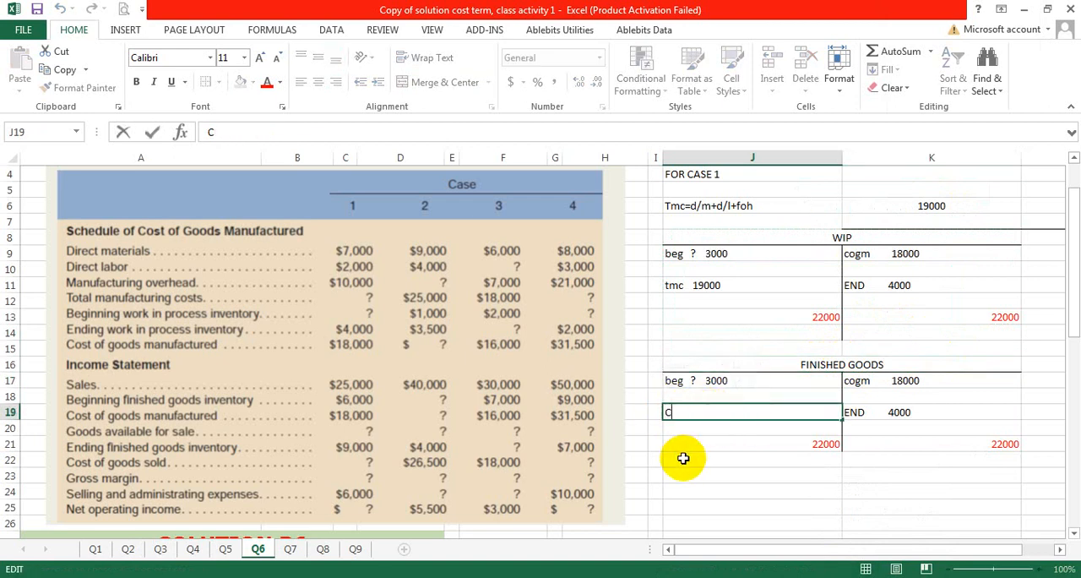
pyautogui.write('OGM')
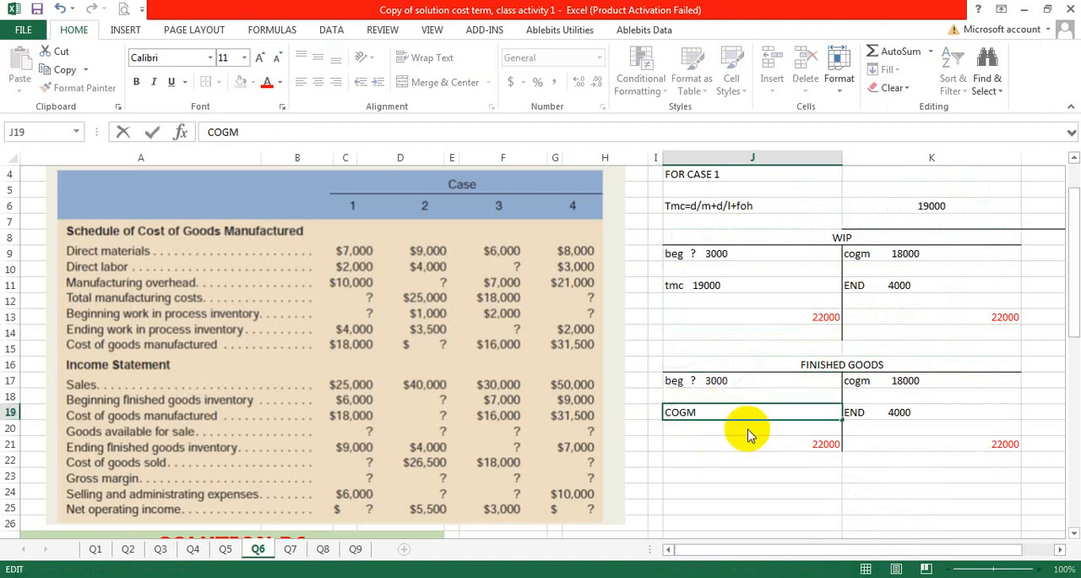
# Step: Change the label in K17 of the finished goods account to "cogS" and remove its copied amount
pyautogui.click(919, 382)
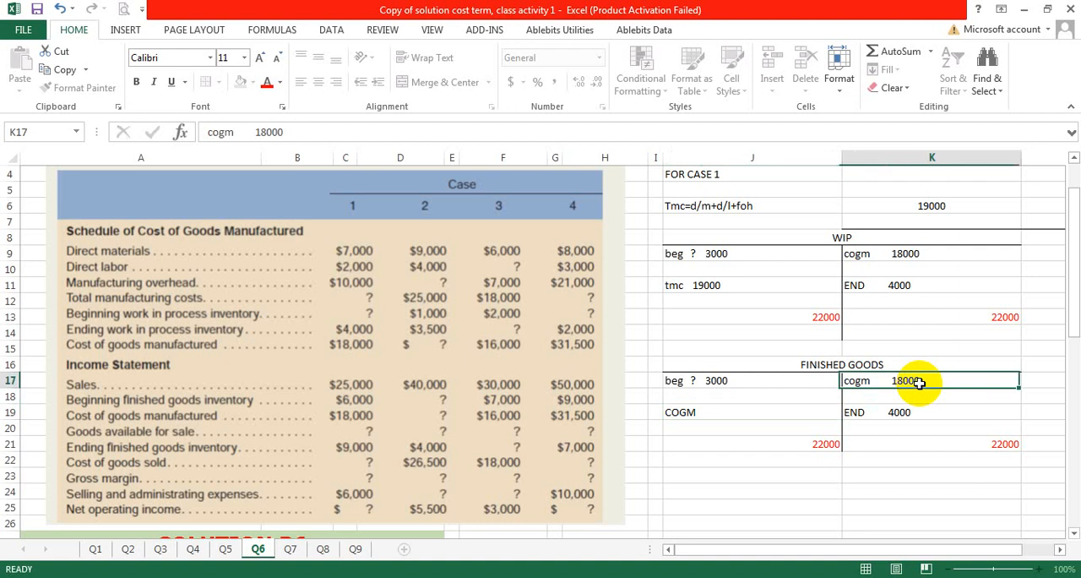
pyautogui.doubleClick(871, 381)
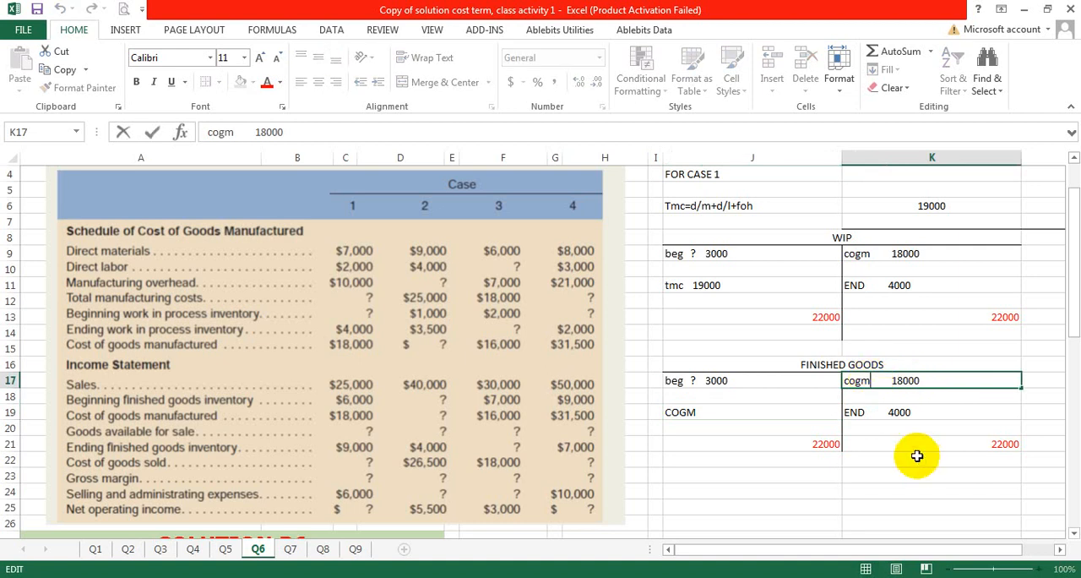
pyautogui.click(929, 411)
pyautogui.click(932, 377)
pyautogui.doubleClick(919, 380)
pyautogui.moveTo(919, 380); pyautogui.dragTo(881, 381)
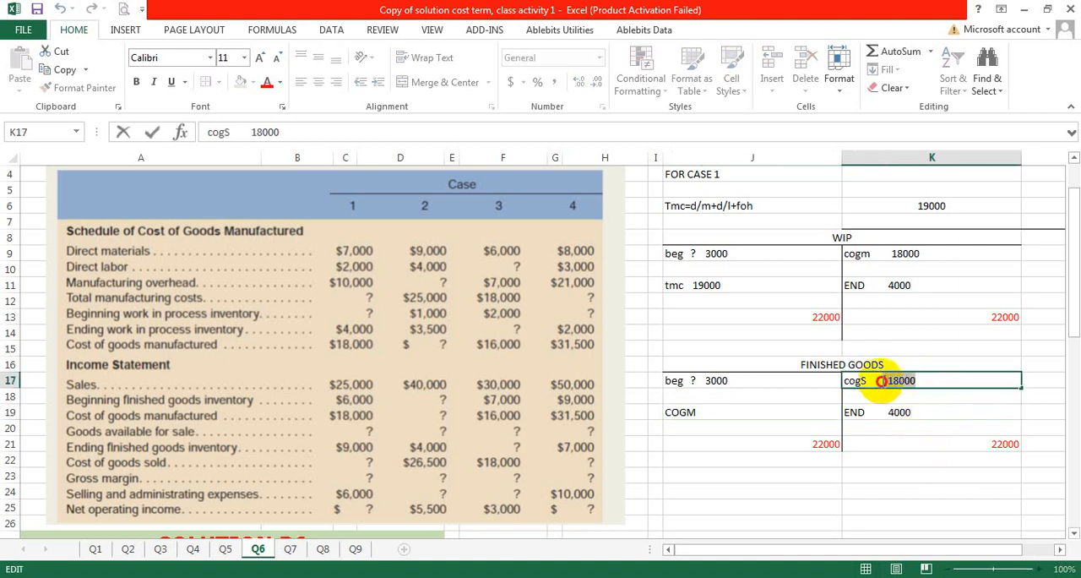
pyautogui.press('Delete')
# Step: Remove the copied amount from the END entry in K19, keeping only the label
pyautogui.click(923, 413)
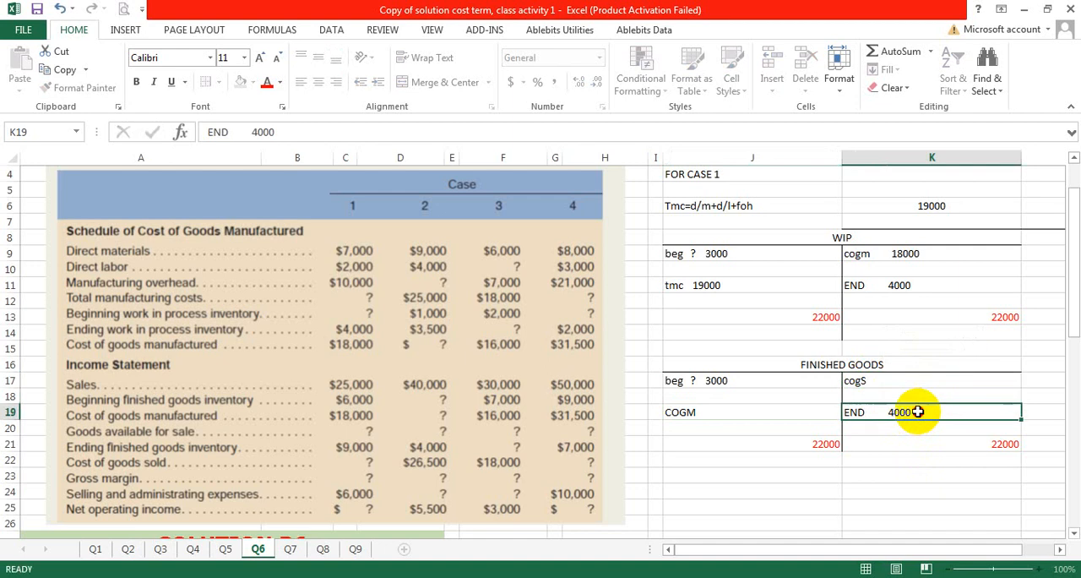
pyautogui.doubleClick(916, 413)
pyautogui.moveTo(916, 413); pyautogui.dragTo(888, 412)
pyautogui.press('Delete')
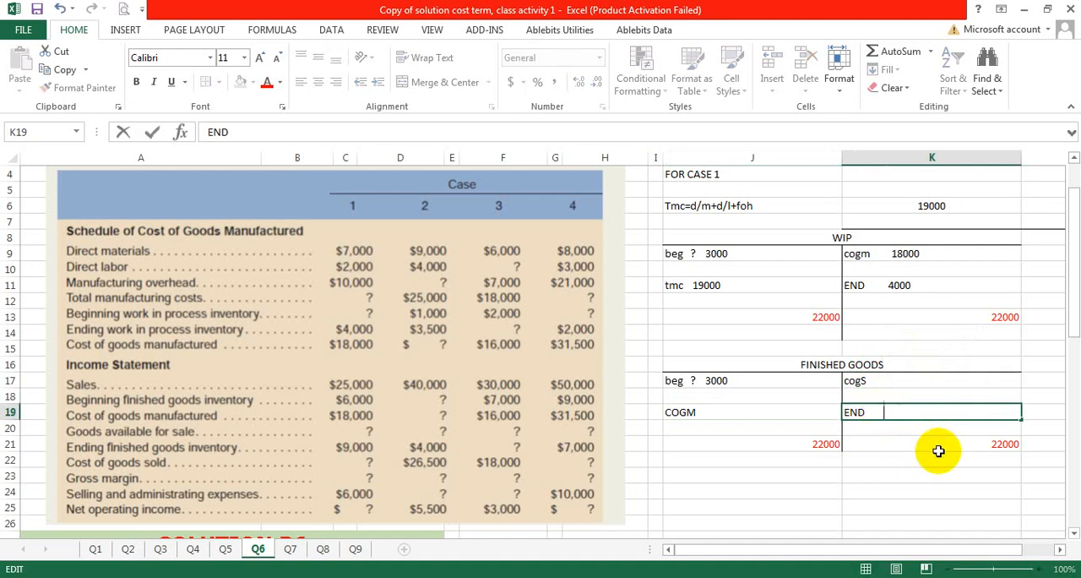
pyautogui.click(975, 438)
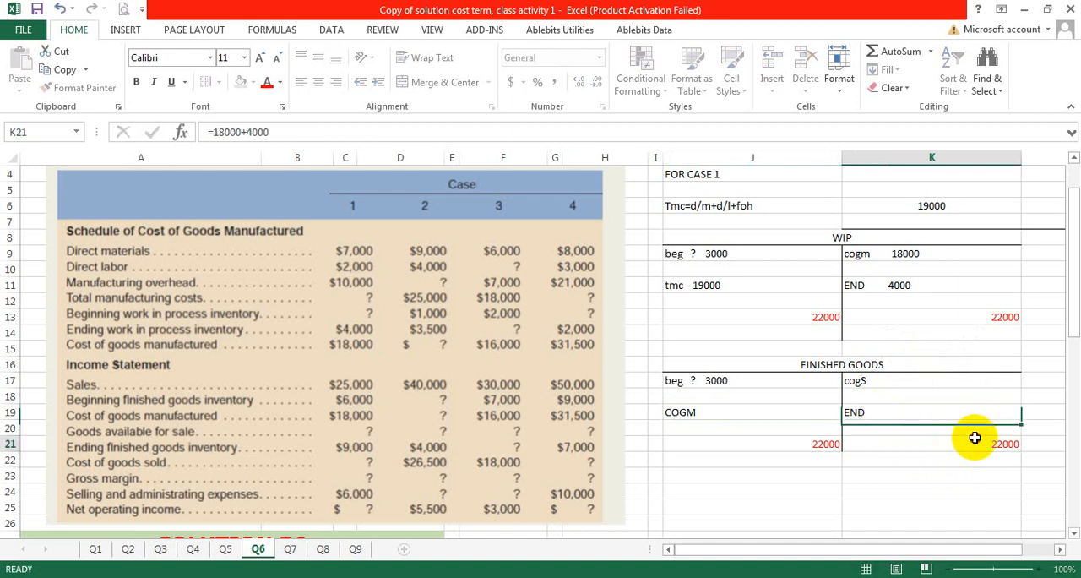
# Step: Enter 6000 as beginning finished goods in J17 without the question mark, and 18000 as the COGM amount in J19
pyautogui.click(742, 382)
pyautogui.doubleClick(742, 382)
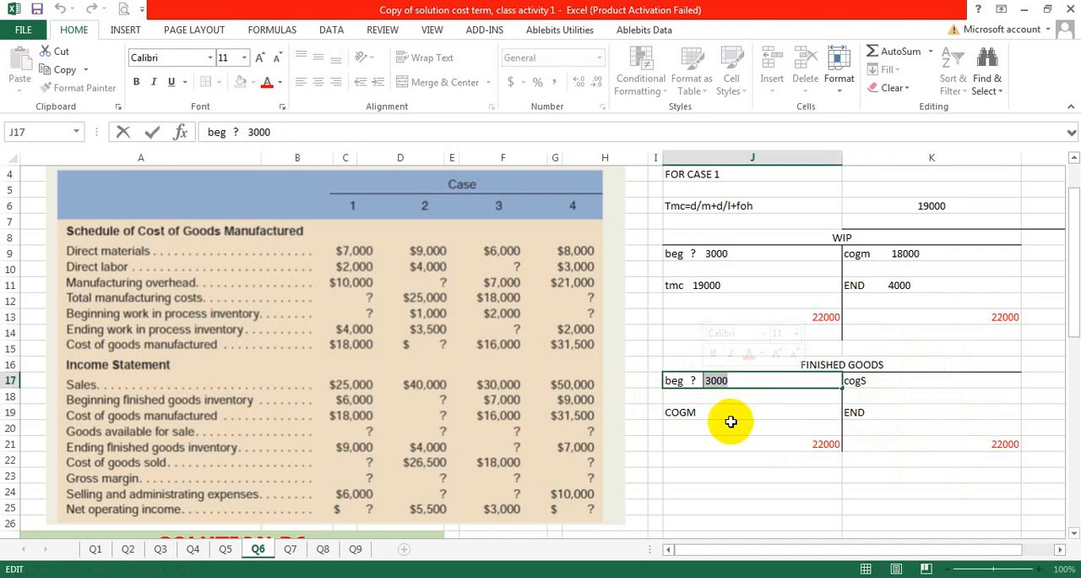
pyautogui.press('Delete')
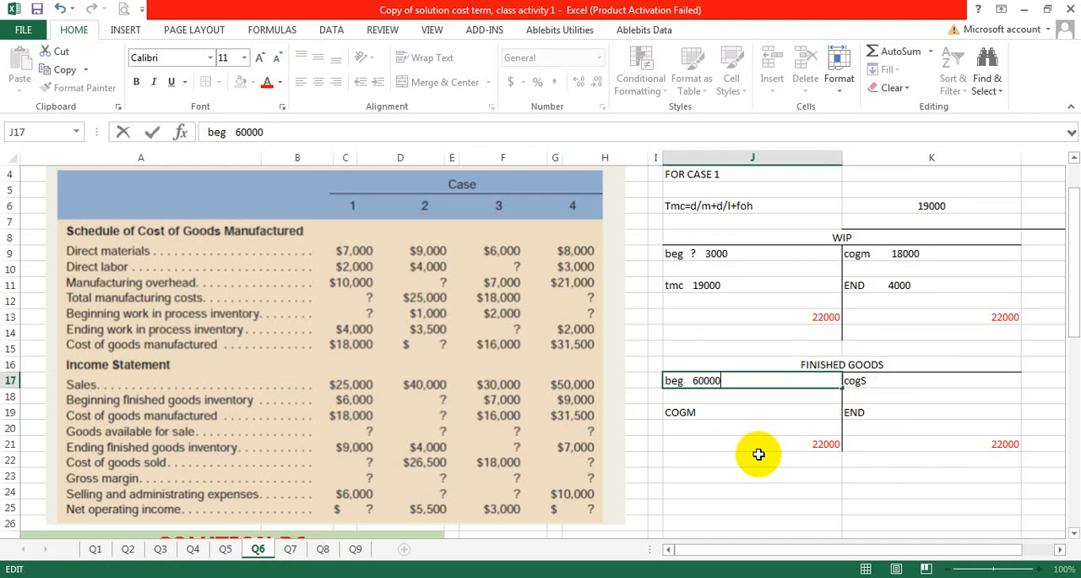
pyautogui.doubleClick(761, 412)
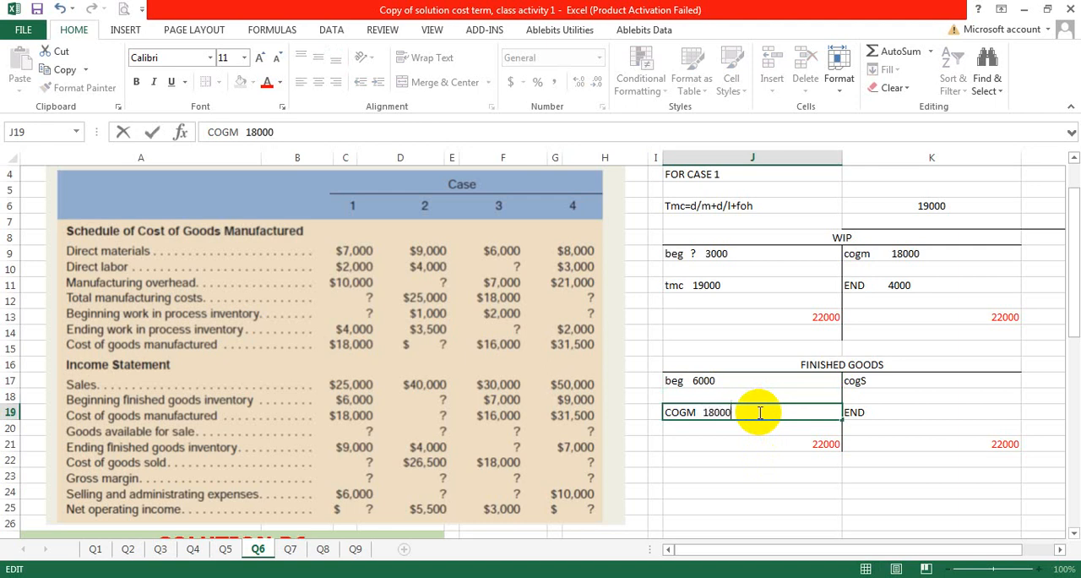
# Step: Replace the debit total in J21 with the formula =6000+18000
pyautogui.click(820, 443)
pyautogui.write('=K21')
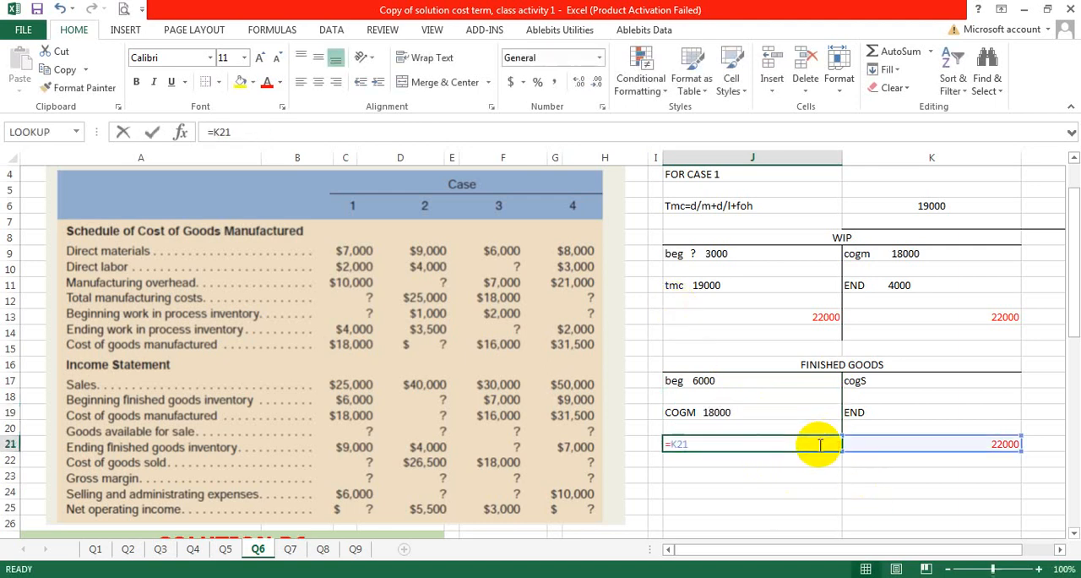
pyautogui.press('BackSpace')
pyautogui.press('BackSpace')
pyautogui.press('BackSpace')
pyautogui.press('BackSpace')
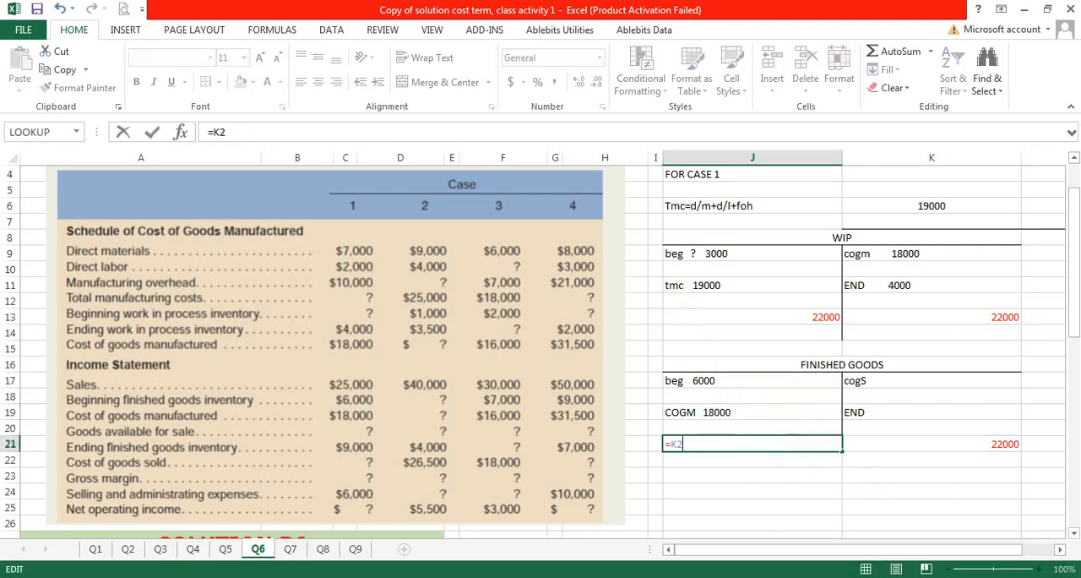
pyautogui.write('=6000+18000')
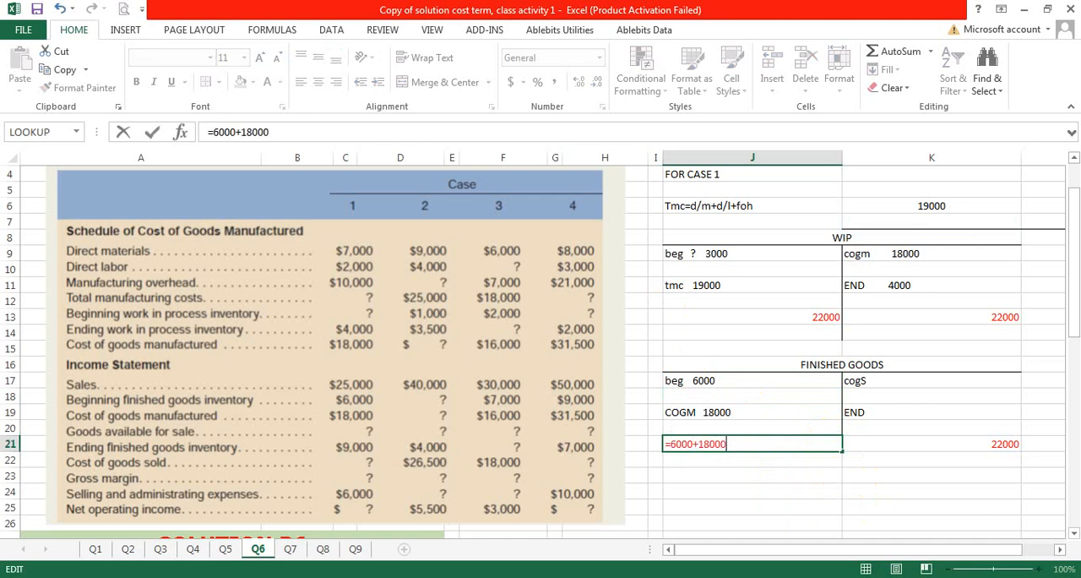
pyautogui.press('Return')
# Step: Link the credit total in K21 to the debit total in J21
pyautogui.click(959, 443)
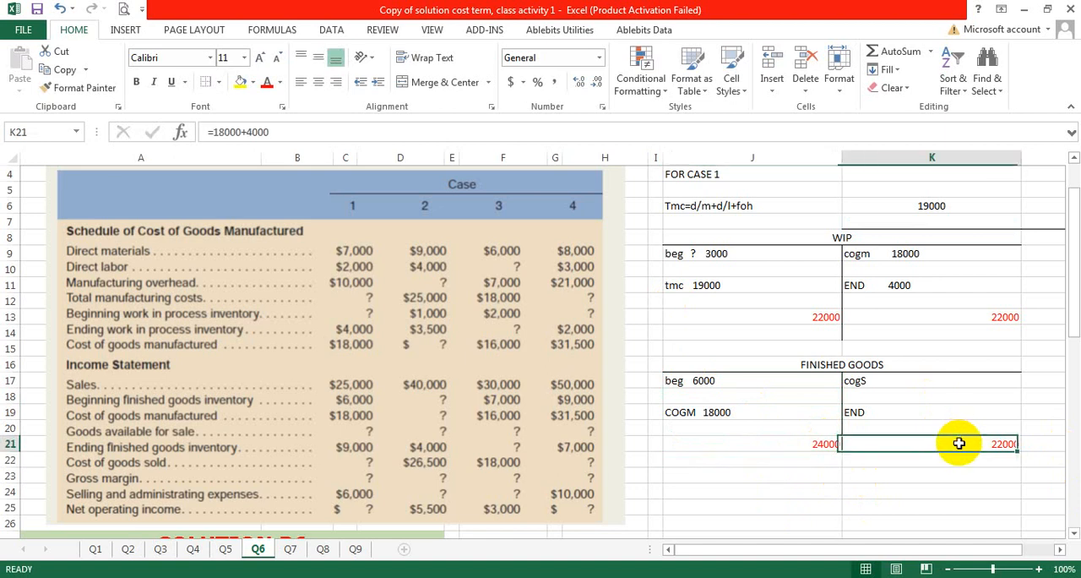
pyautogui.write('=')
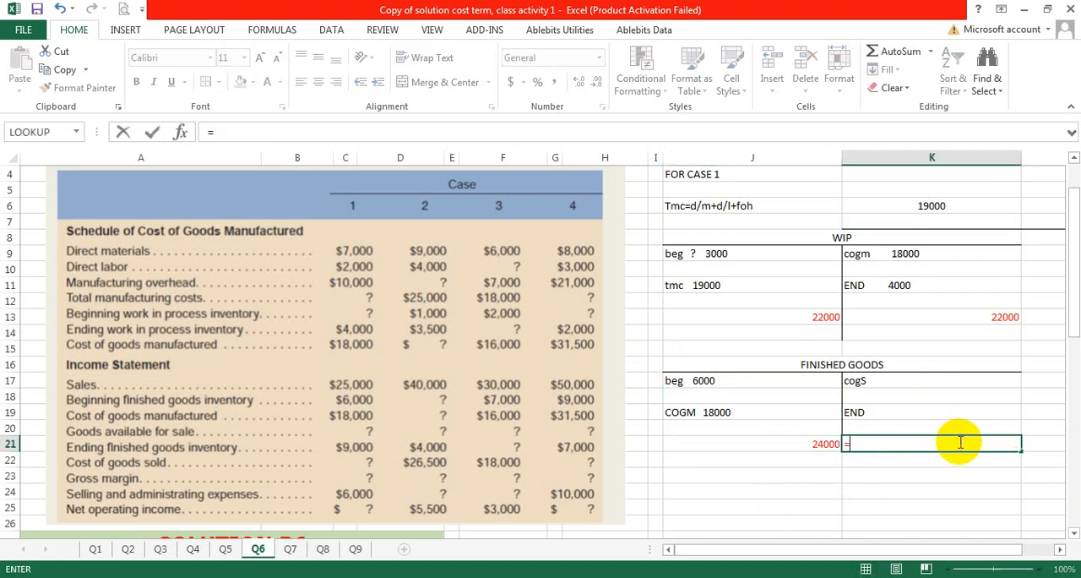
pyautogui.click(798, 446)
pyautogui.press('Return')
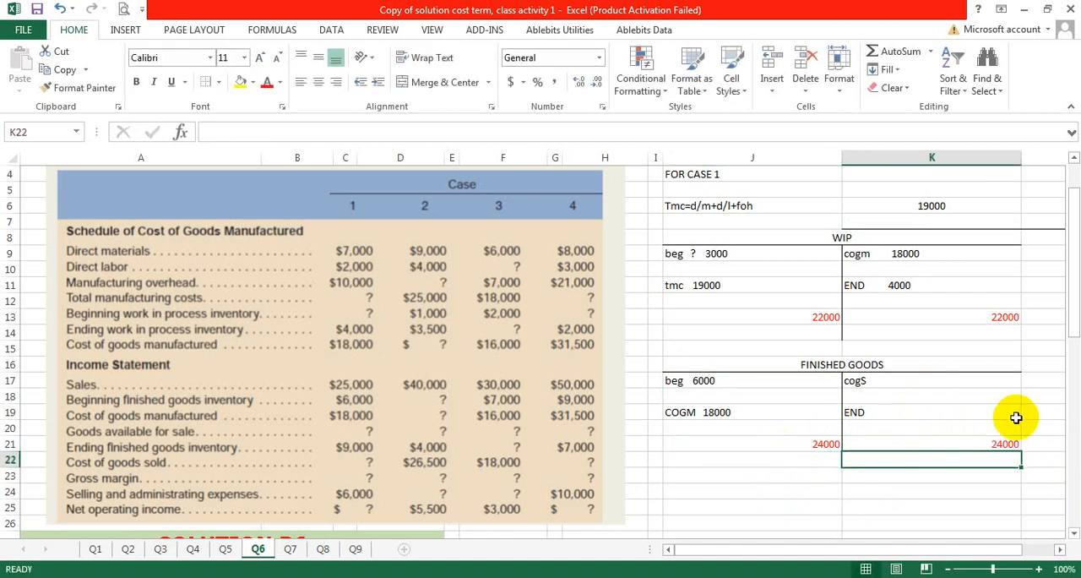
# Step: Rewrite the cost of goods sold label in K17 in lowercase as "cogs"
pyautogui.click(953, 380)
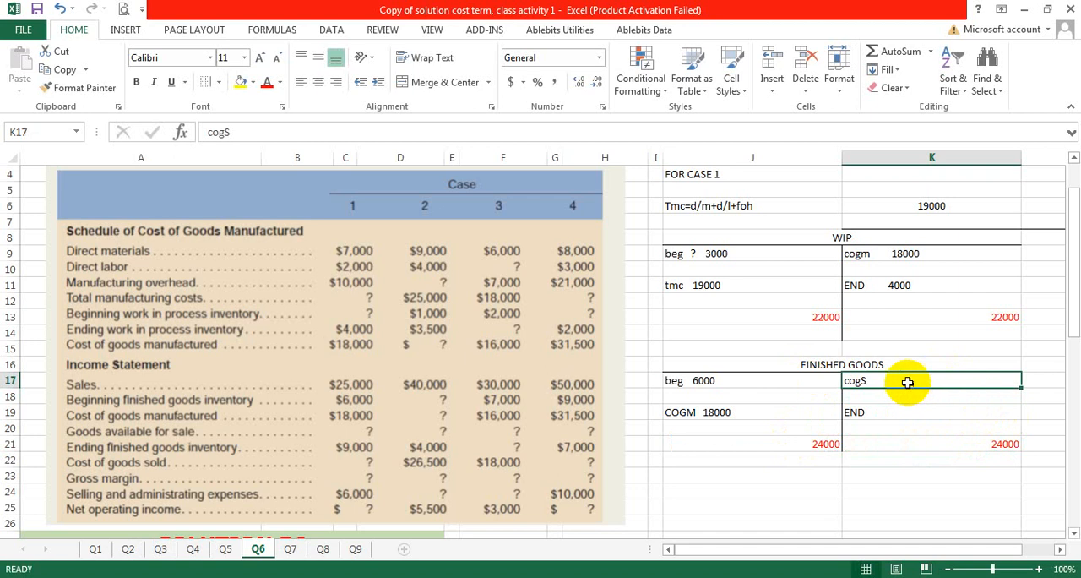
pyautogui.doubleClick(870, 381)
pyautogui.moveTo(867, 380); pyautogui.dragTo(842, 382)
pyautogui.press('capslock')
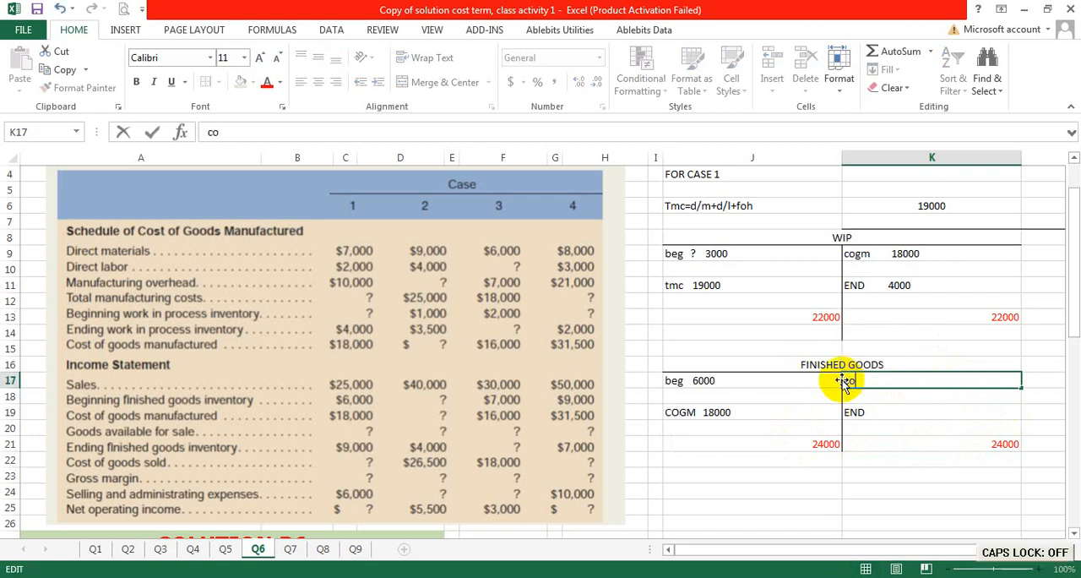
pyautogui.write('cogs')
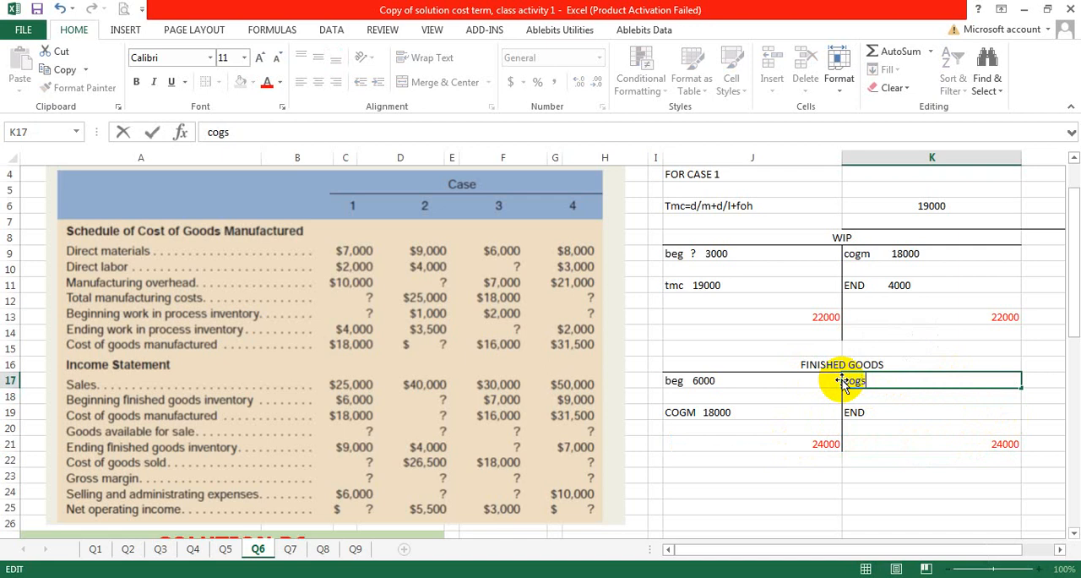
pyautogui.click(929, 479)
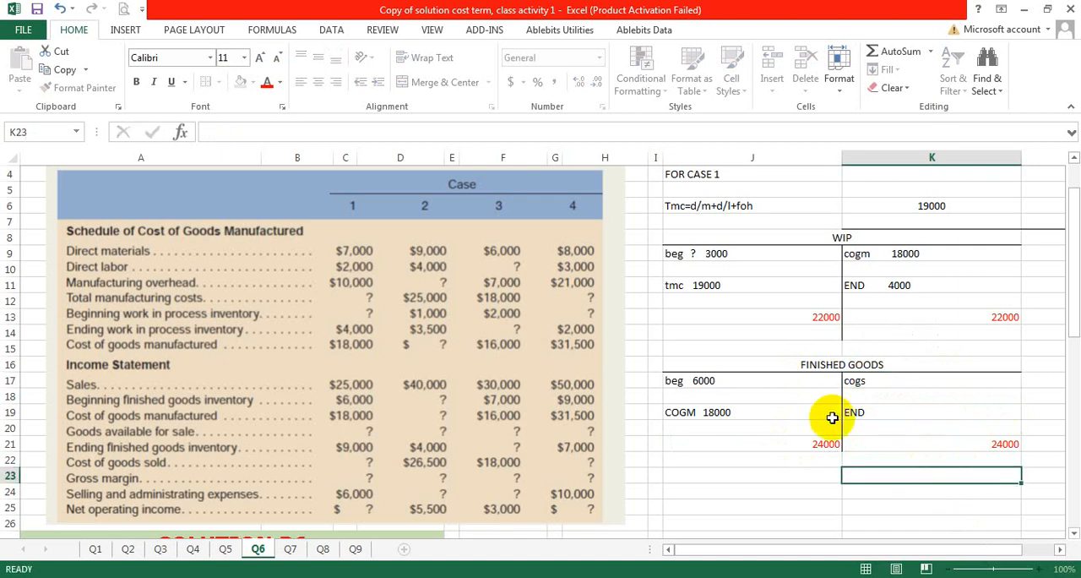
# Step: Review the finished goods debit entries and enter 9000 as the END amount in K19
pyautogui.click(672, 380)
pyautogui.click(685, 416)
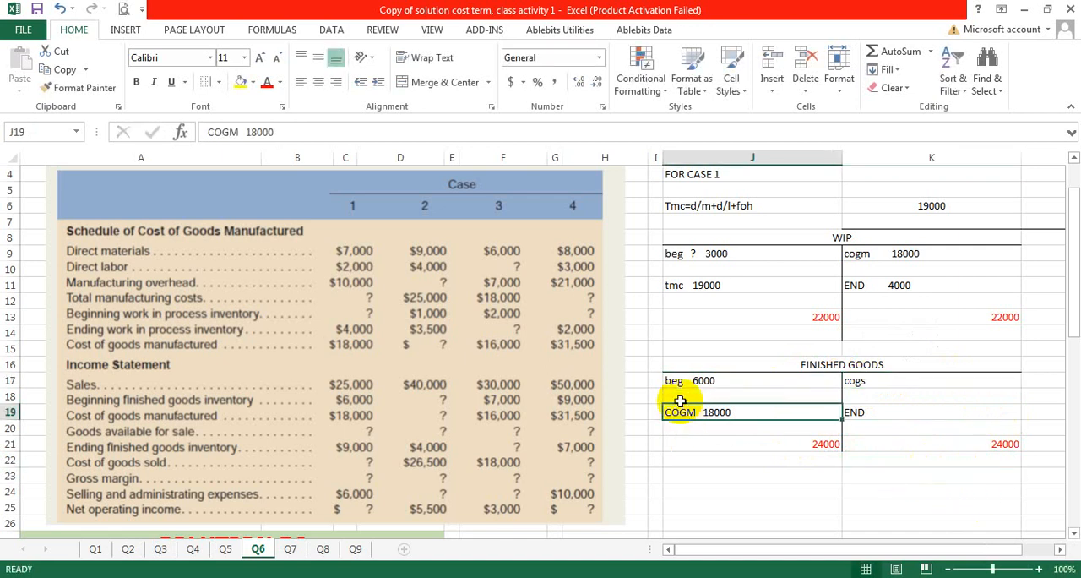
pyautogui.click(821, 446)
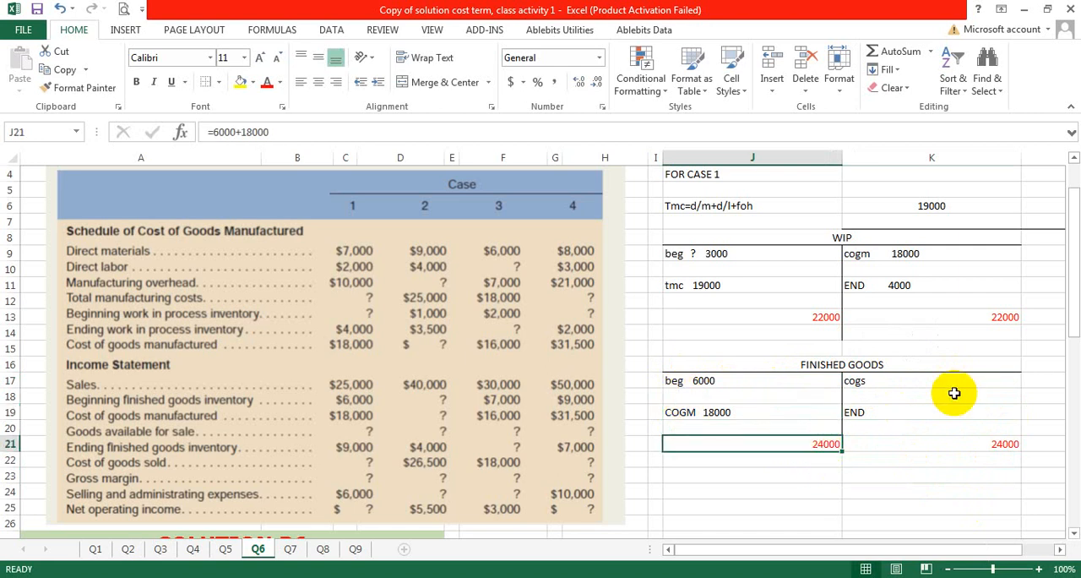
pyautogui.click(919, 381)
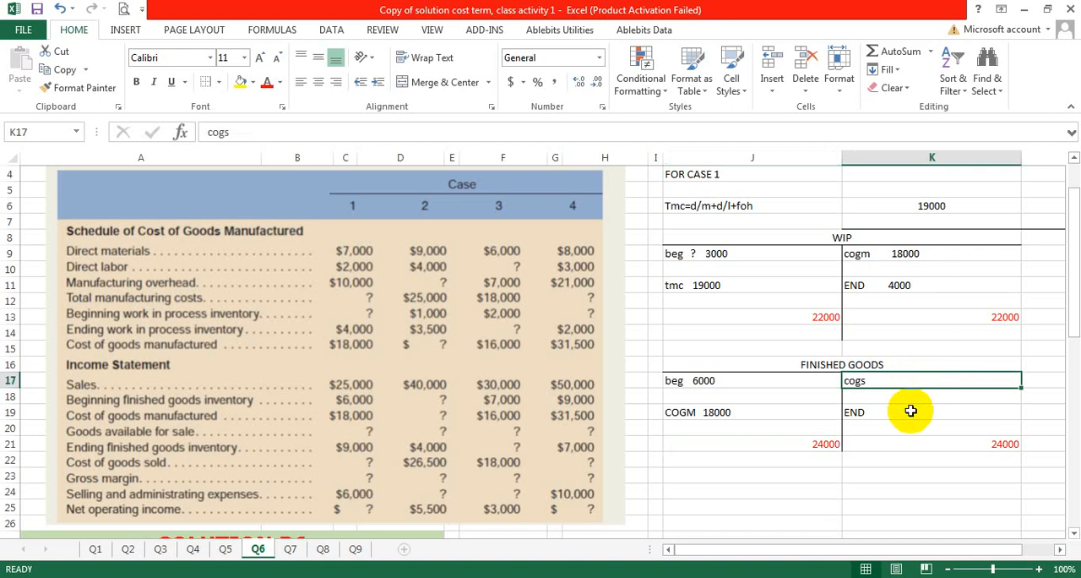
pyautogui.doubleClick(942, 411)
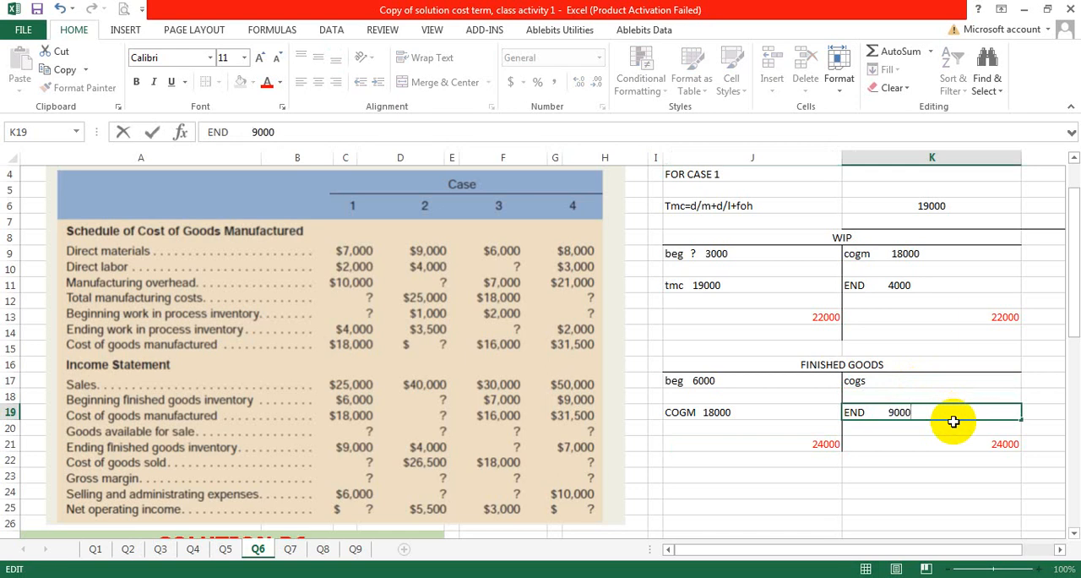
pyautogui.click(929, 520)
# Step: Calculate the finished goods cost of goods sold in K17 with the formula =24000-9000
pyautogui.click(965, 376)
pyautogui.doubleClick(968, 379)
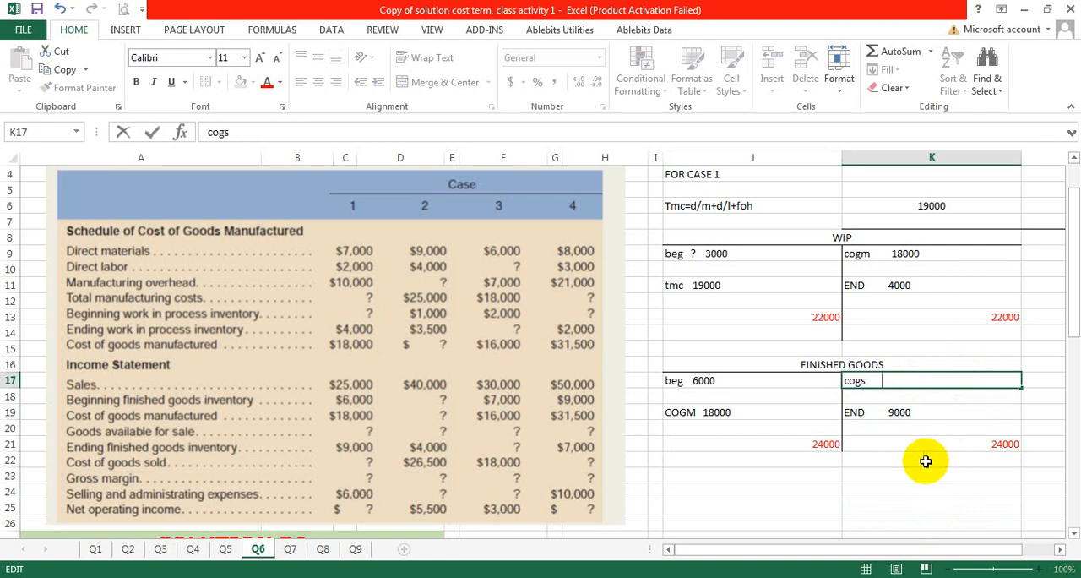
pyautogui.click(924, 475)
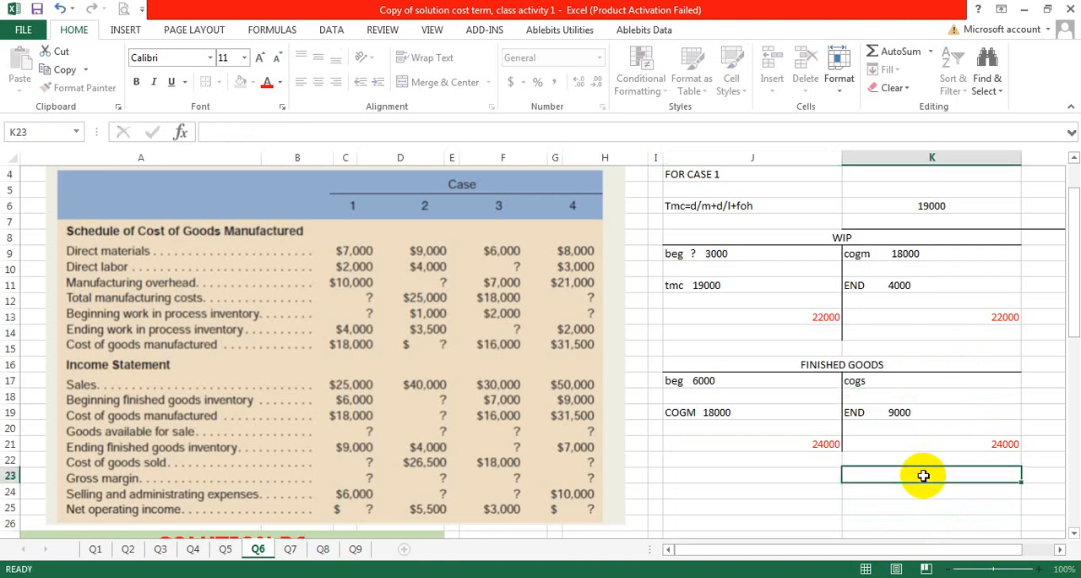
pyautogui.click(885, 375)
pyautogui.doubleClick(885, 375)
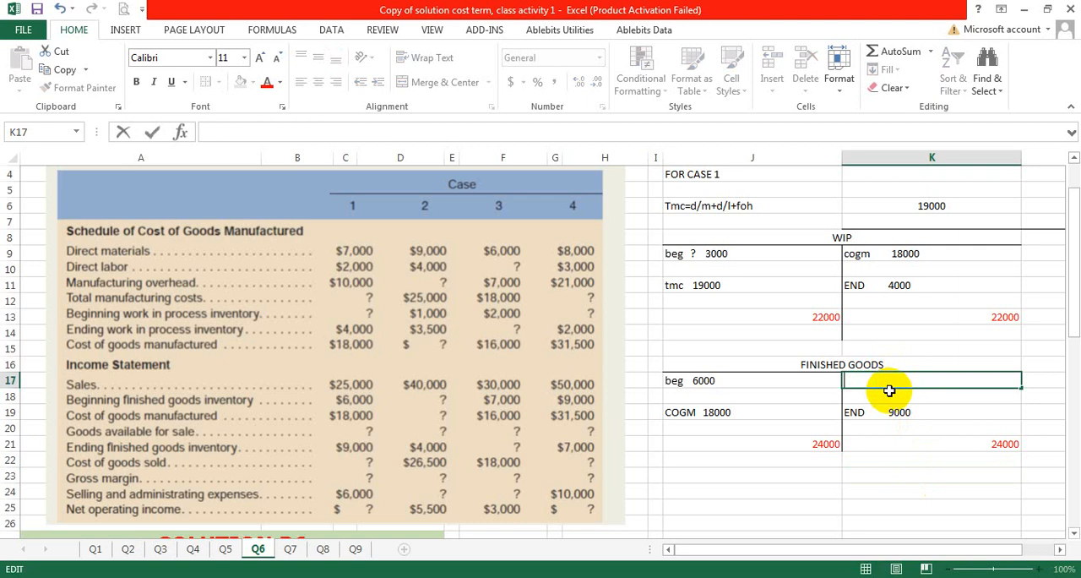
pyautogui.write('=24000-9000')
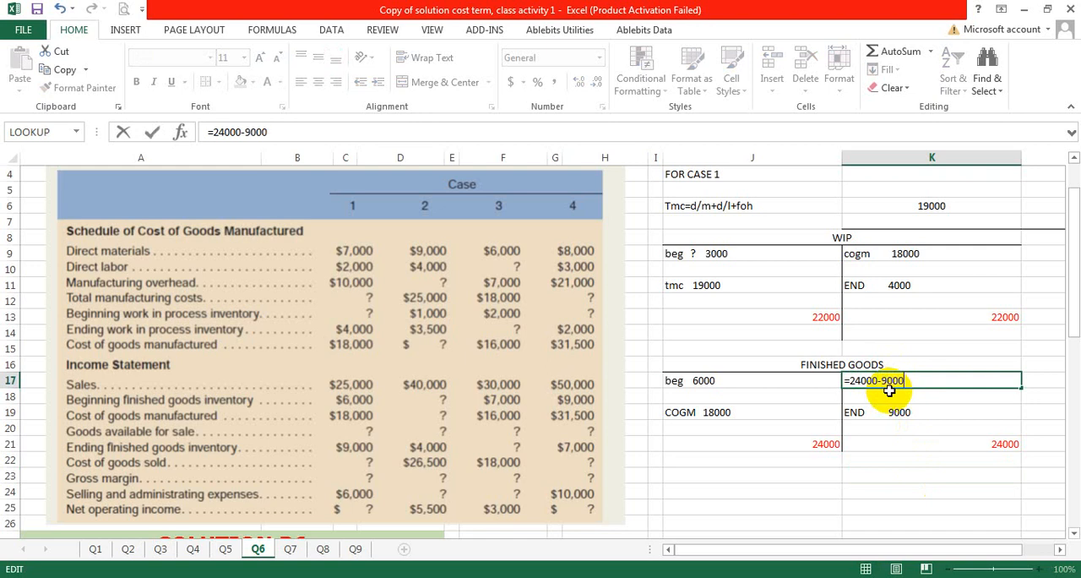
pyautogui.press('Return')
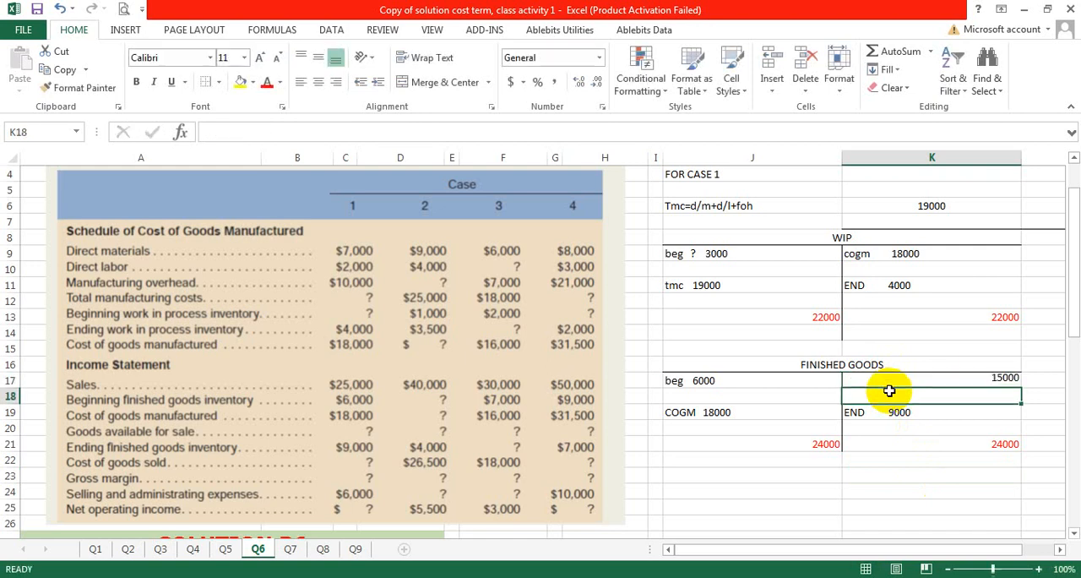
# Step: Replace the formula in K17 with the text "cogs 15000" and check it against the other finished goods entries
pyautogui.doubleClick(963, 377)
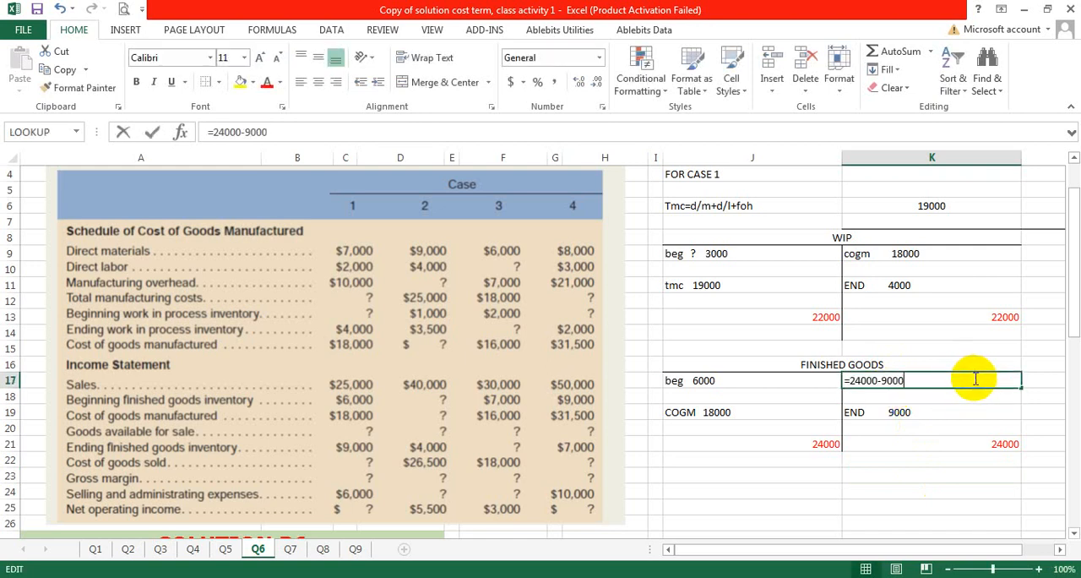
pyautogui.click(850, 380)
pyautogui.press('BackSpace')
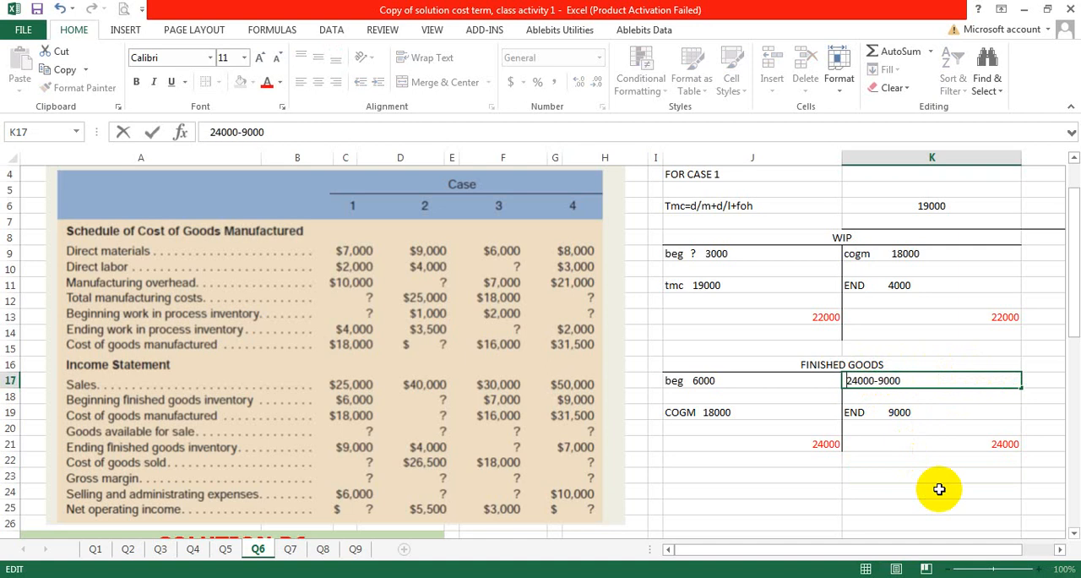
pyautogui.write('cogs 15000')
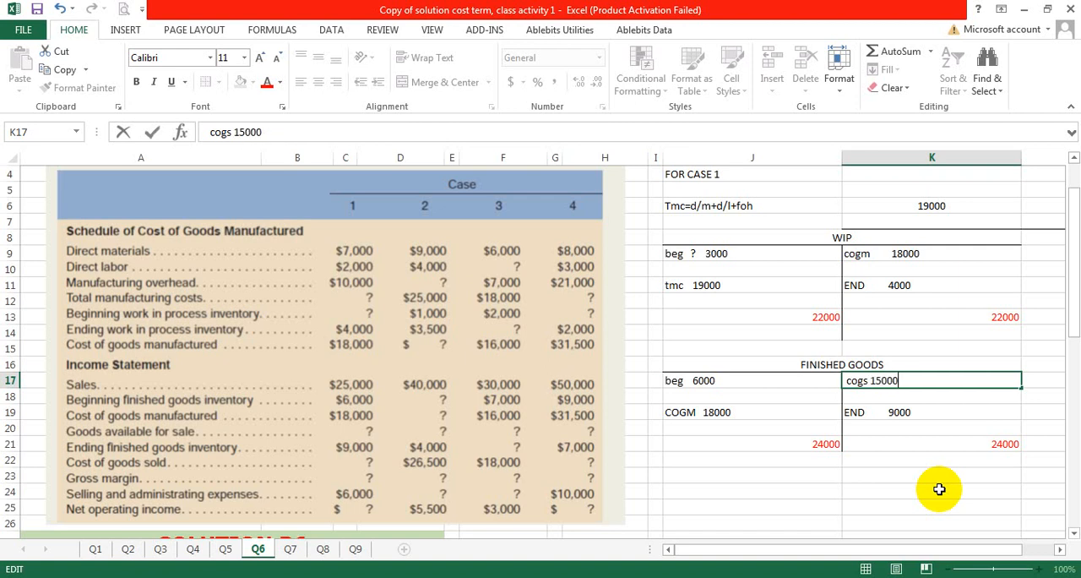
pyautogui.click(888, 474)
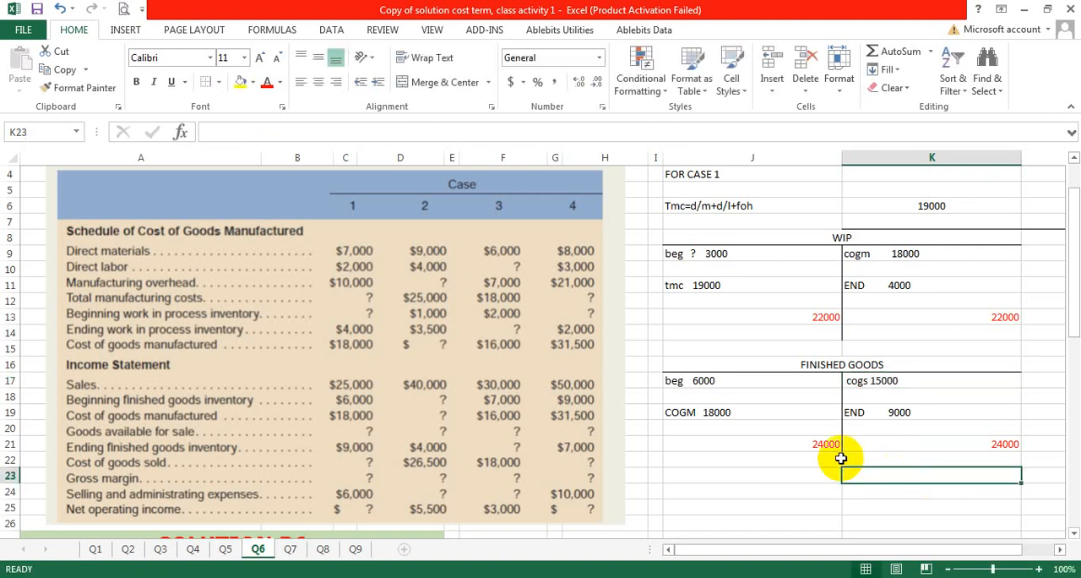
pyautogui.click(894, 380)
pyautogui.click(898, 411)
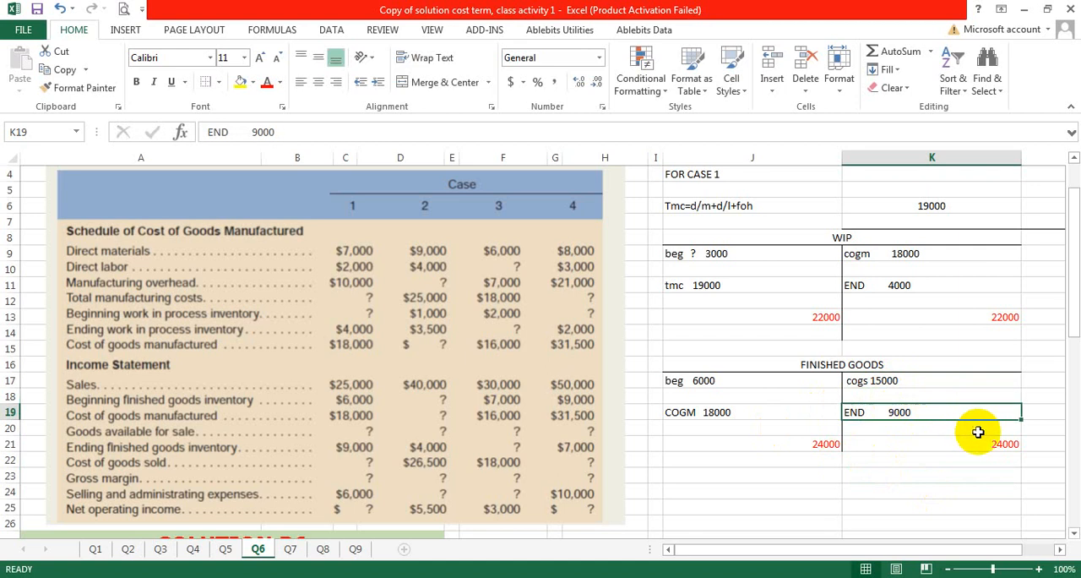
pyautogui.click(895, 441)
pyautogui.click(797, 380)
pyautogui.click(785, 425)
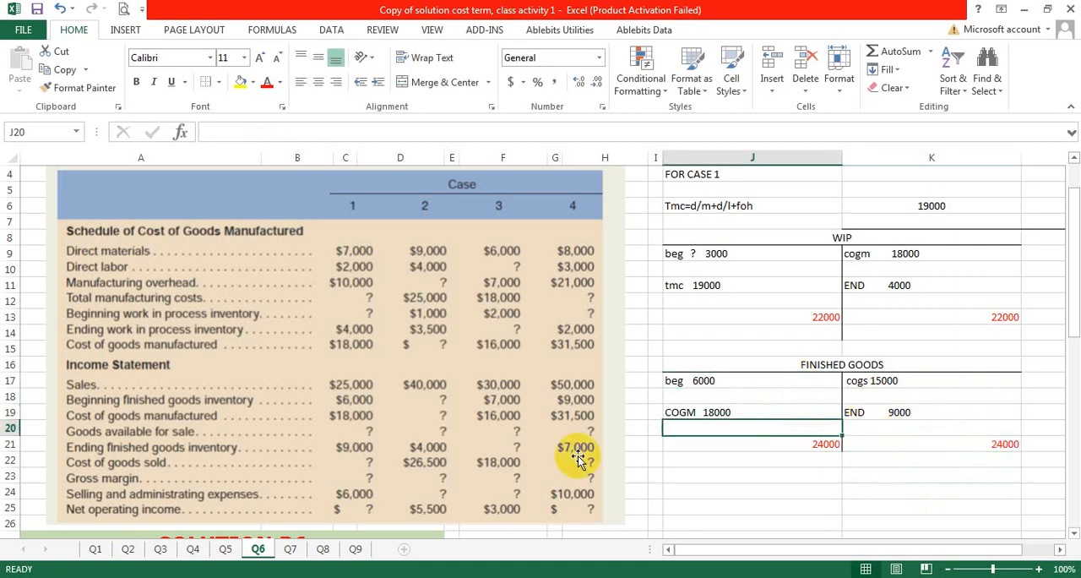
# Step: Enter 15000 as the Case 1 cost of goods sold in B42 of the solution table
pyautogui.scroll(-6, 535, 476)
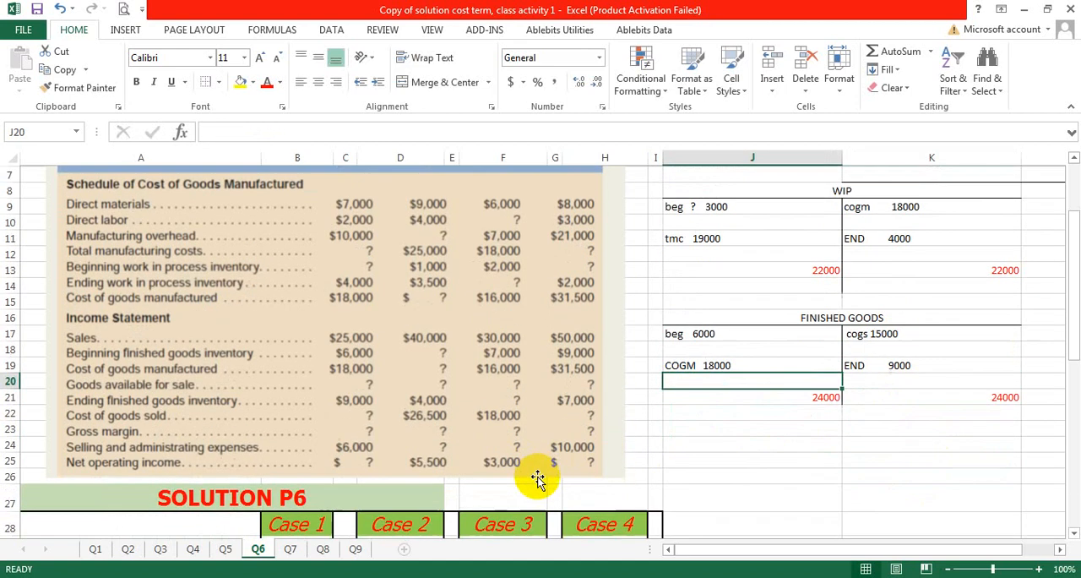
pyautogui.scroll(-2, 540, 476)
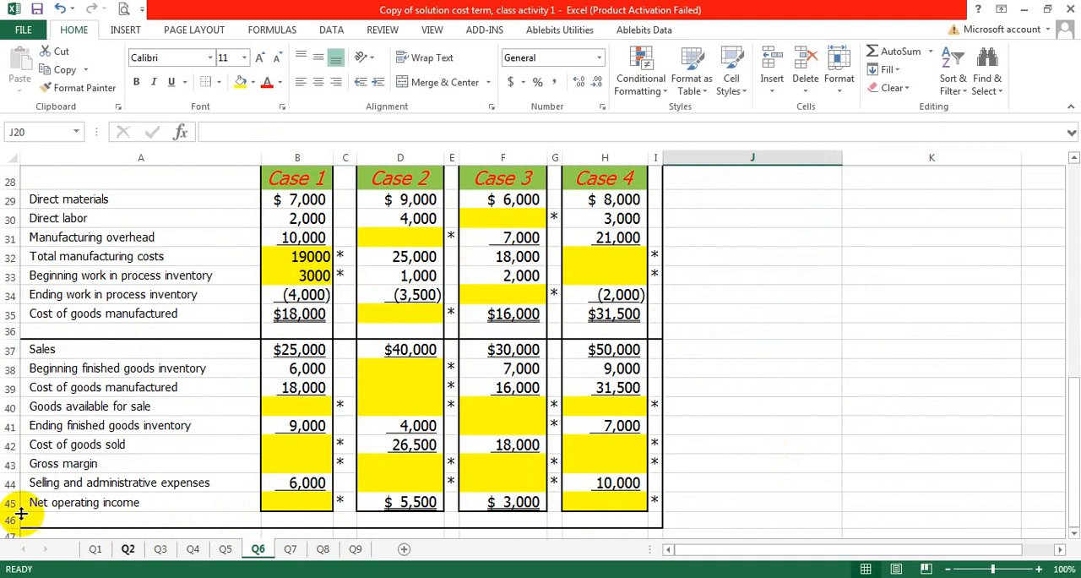
pyautogui.click(305, 447)
pyautogui.write('=')
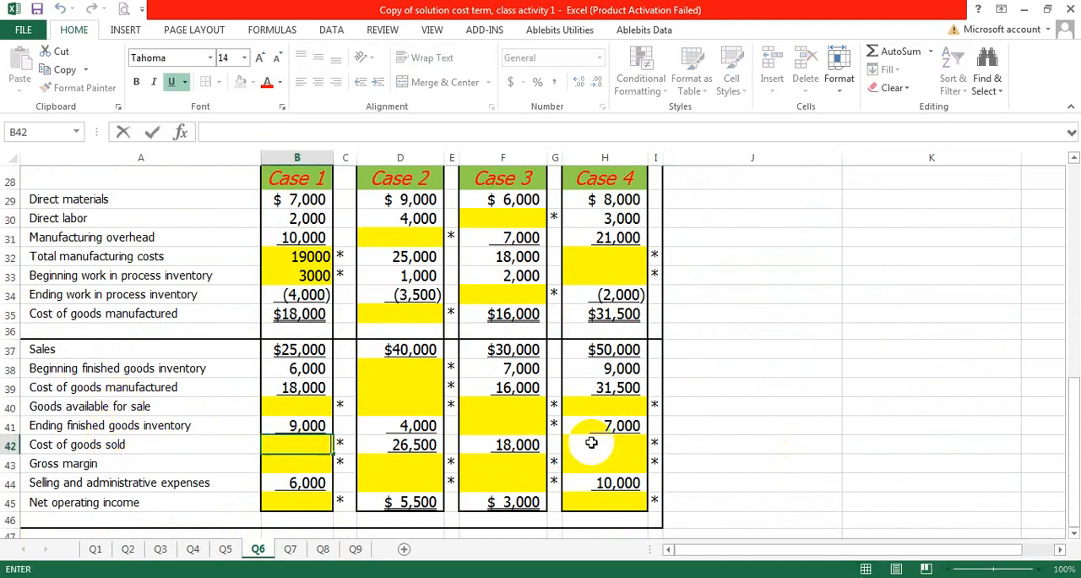
pyautogui.scroll(5, 929, 346)
pyautogui.scroll(-5, 878, 237)
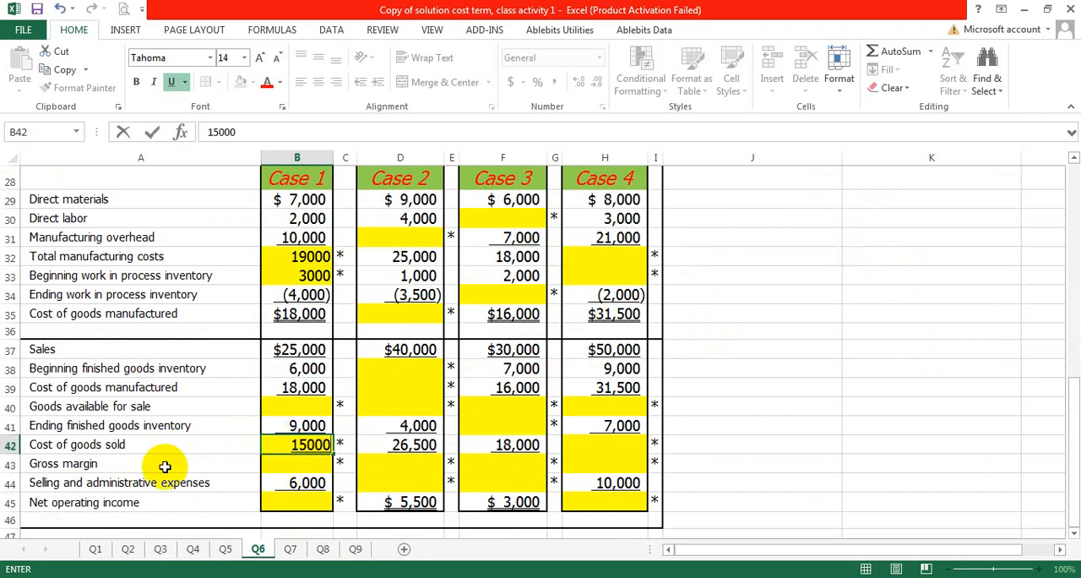
pyautogui.click(121, 406)
# Step: Review the finished goods debit side and enter 24000 as the Case 1 goods available for sale in B40
pyautogui.click(944, 372)
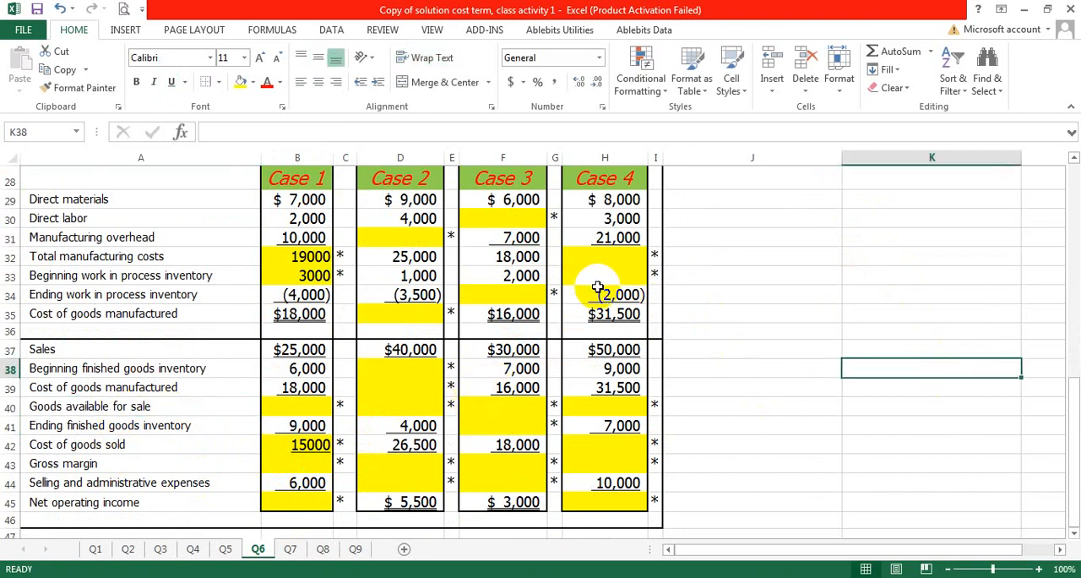
pyautogui.scroll(5, 682, 279)
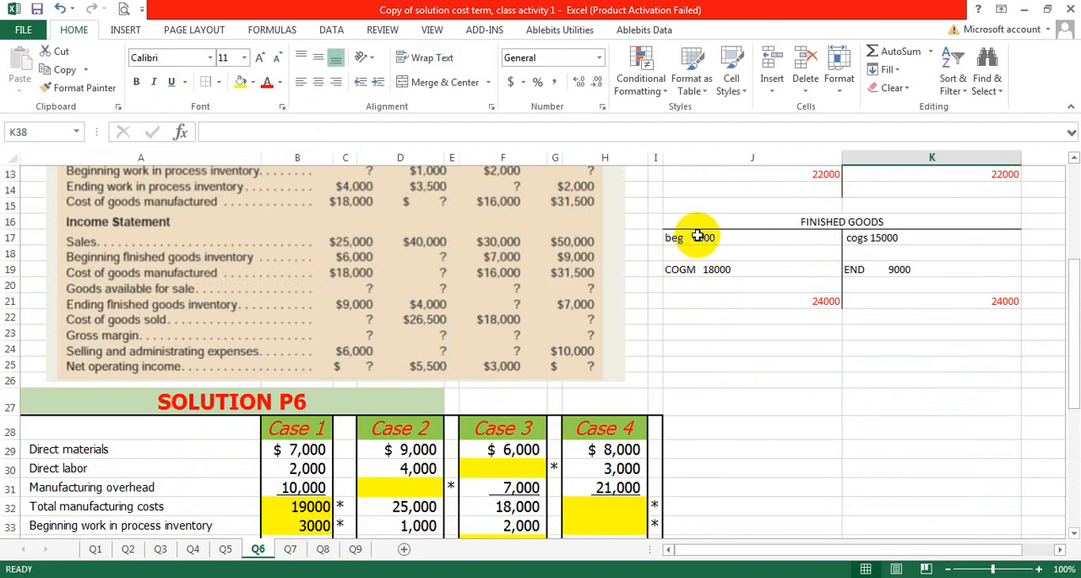
pyautogui.click(698, 237)
pyautogui.click(717, 270)
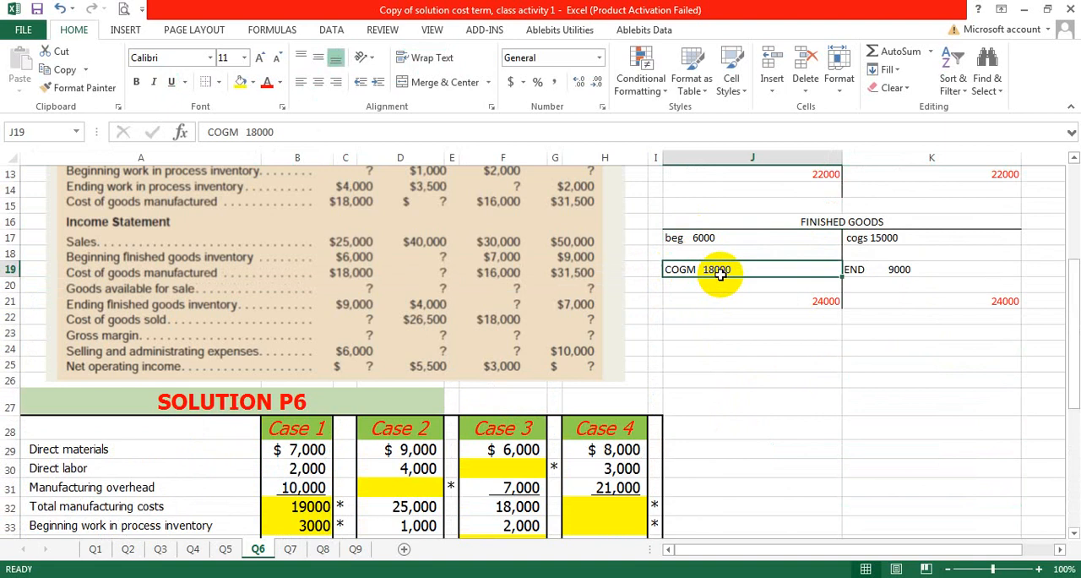
pyautogui.click(803, 304)
pyautogui.scroll(-6, 742, 303)
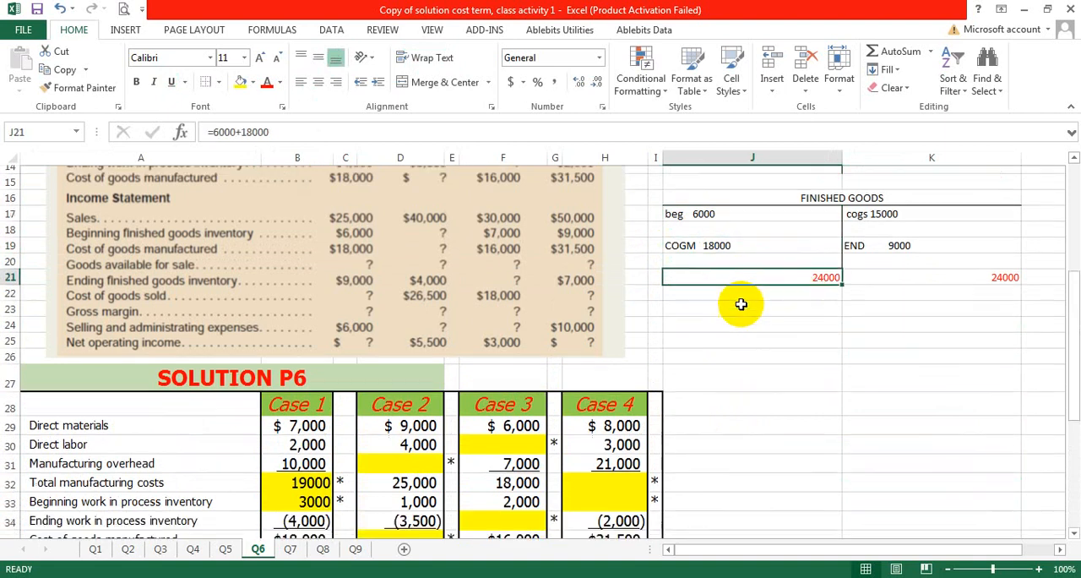
pyautogui.doubleClick(289, 344)
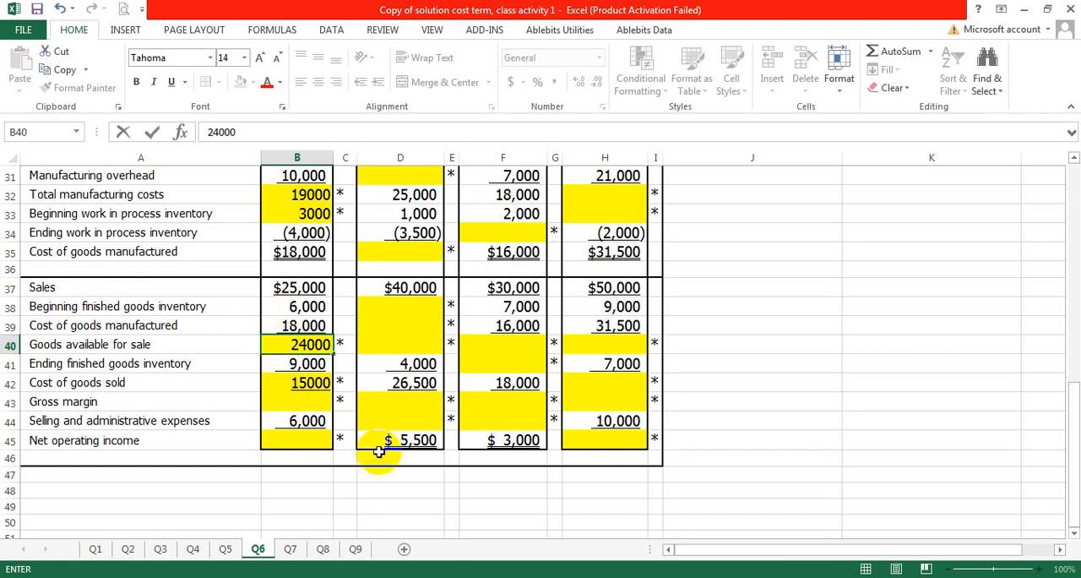
pyautogui.click(348, 489)
# Step: Add the labels "sales" in J24 and "cogs" in J25 below the finished goods account for the gross margin calculation
pyautogui.click(307, 402)
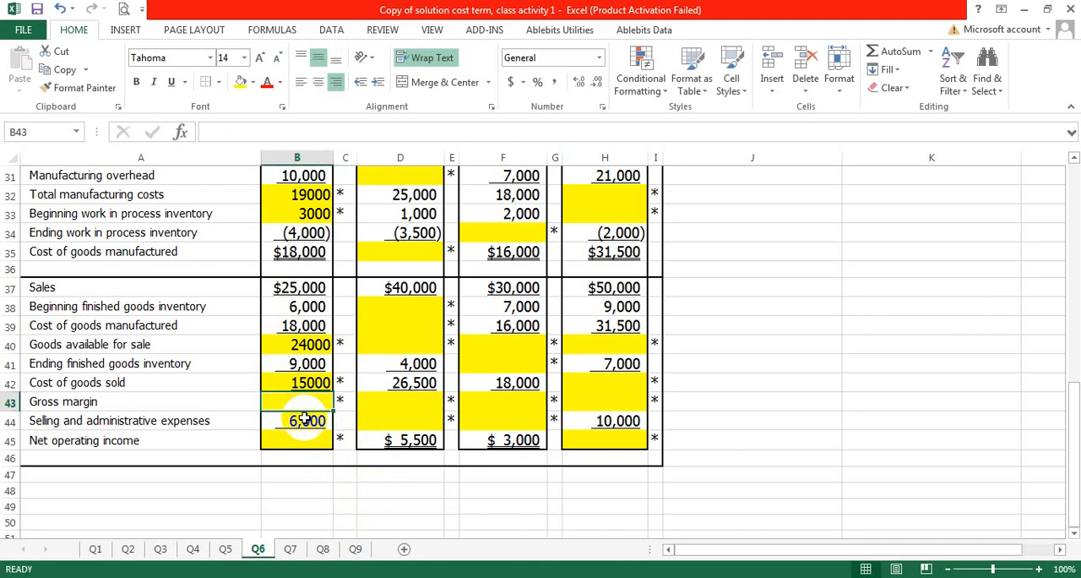
pyautogui.click(278, 288)
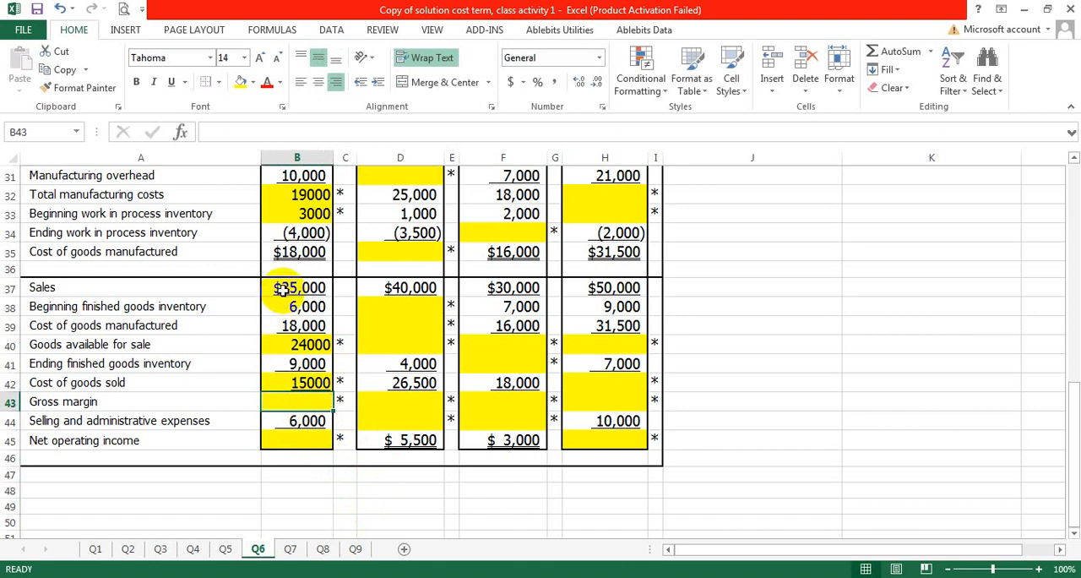
pyautogui.click(287, 383)
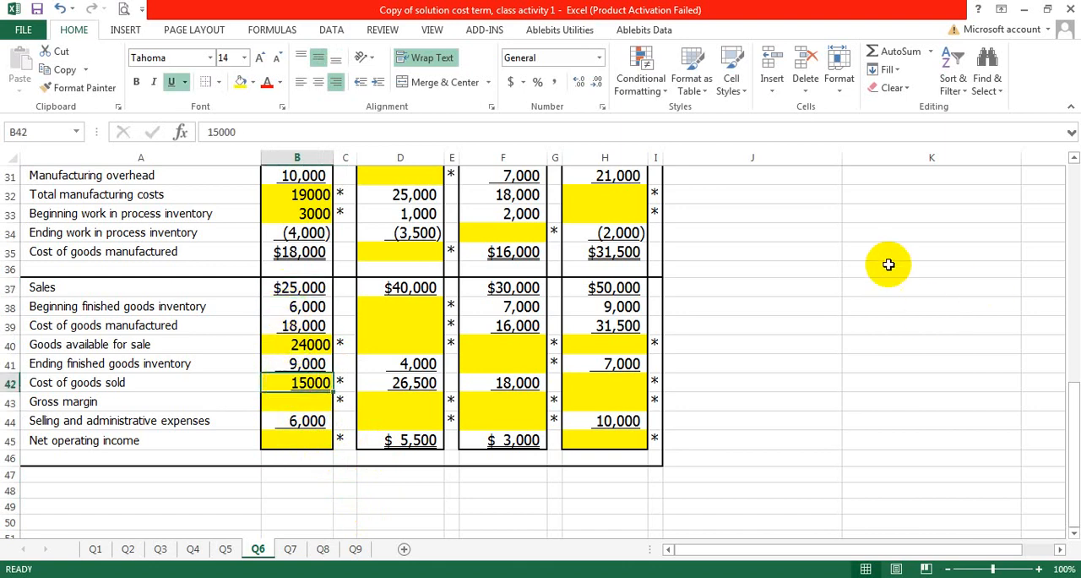
pyautogui.scroll(3, 744, 324)
pyautogui.scroll(2, 747, 291)
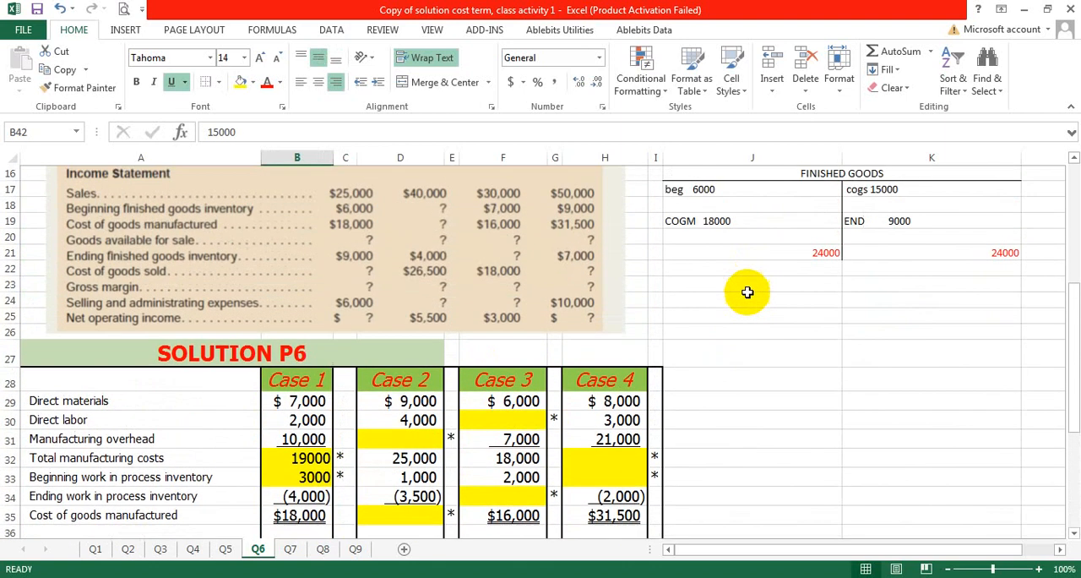
pyautogui.click(744, 300)
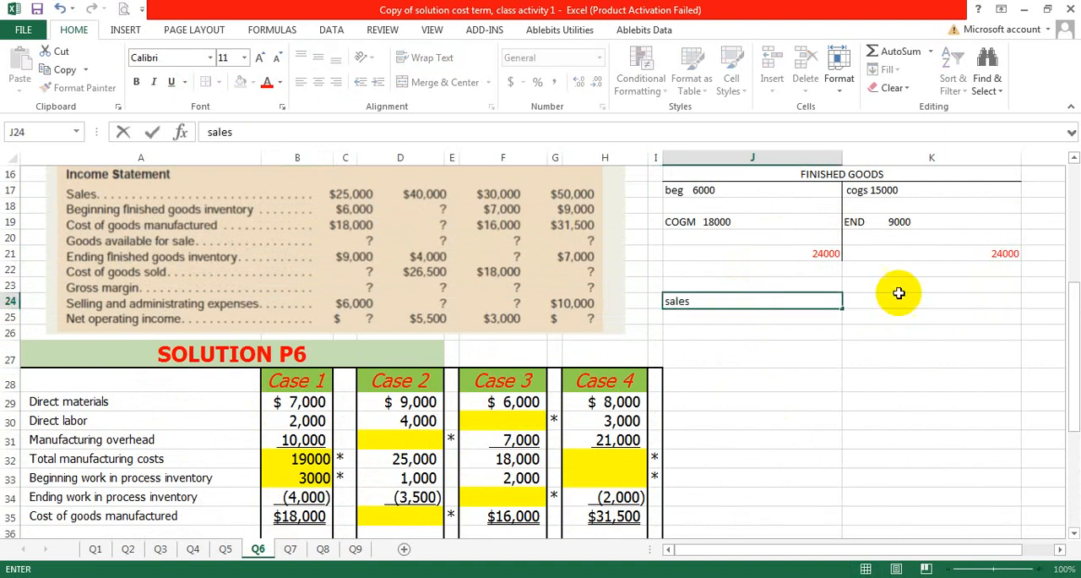
pyautogui.click(794, 315)
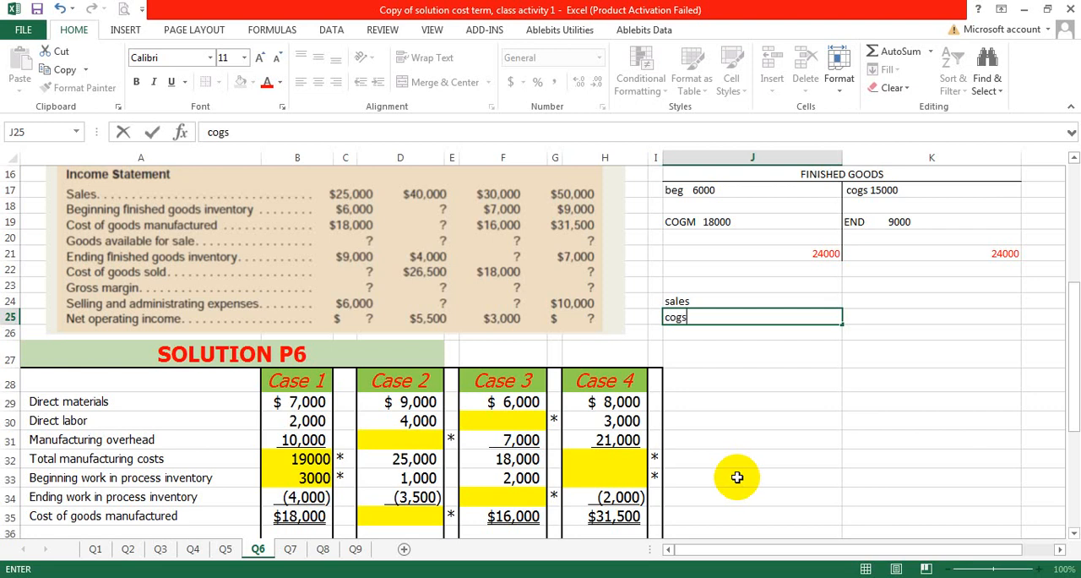
pyautogui.write('cogs')
pyautogui.click(785, 344)
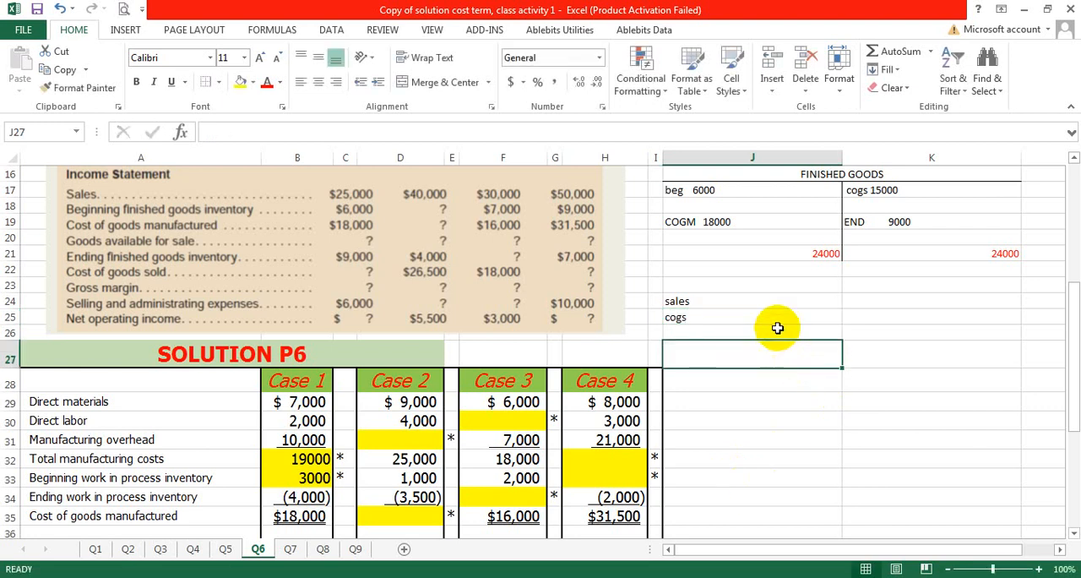
# Step: Enter the Case 1 sales amount of 25000 in K24 beside the sales label
pyautogui.click(874, 302)
pyautogui.scroll(-5, 622, 330)
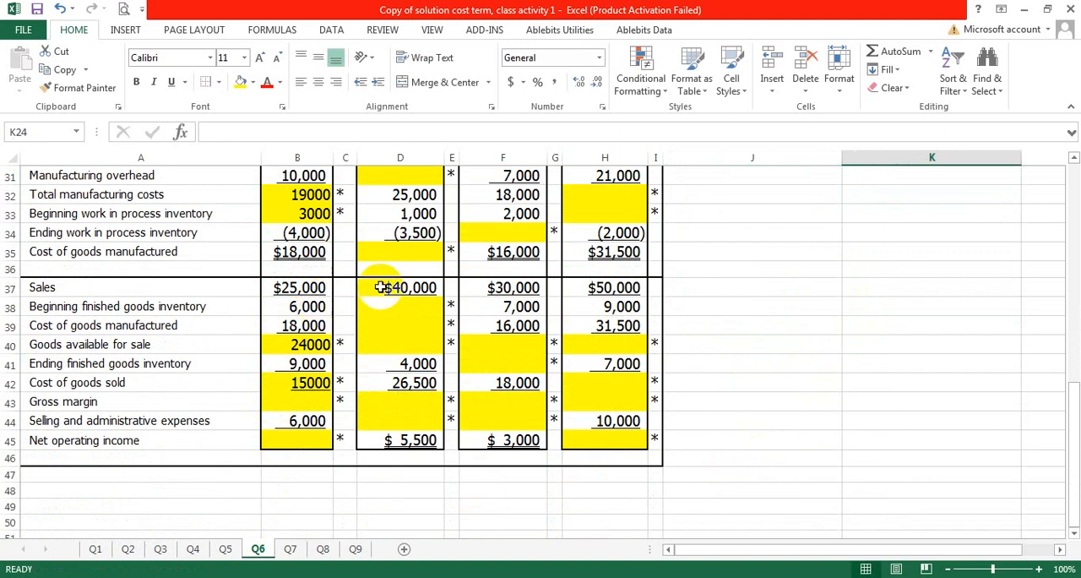
pyautogui.scroll(5, 591, 338)
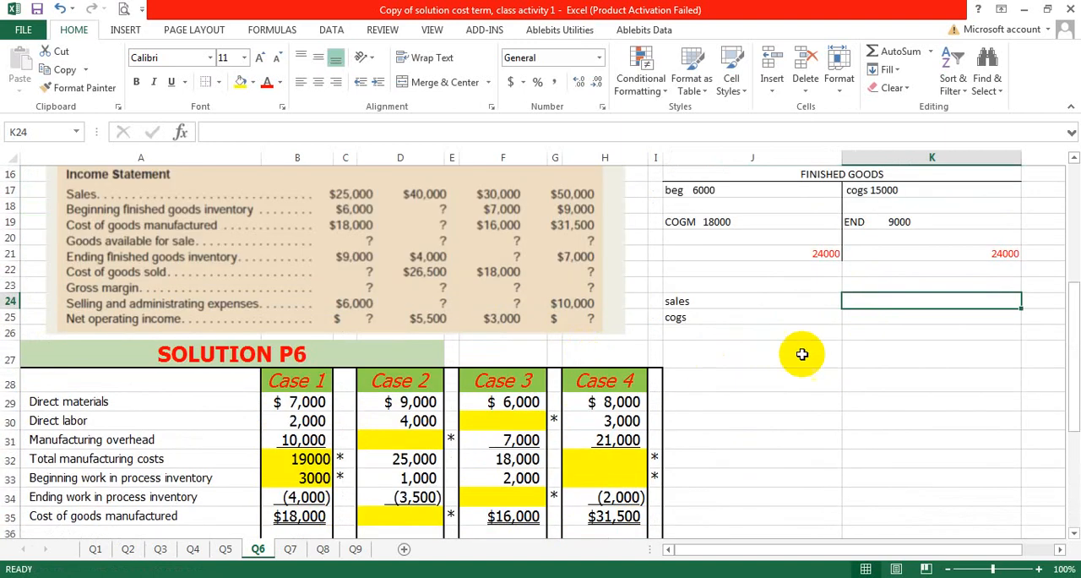
pyautogui.doubleClick(862, 301)
pyautogui.write('25')
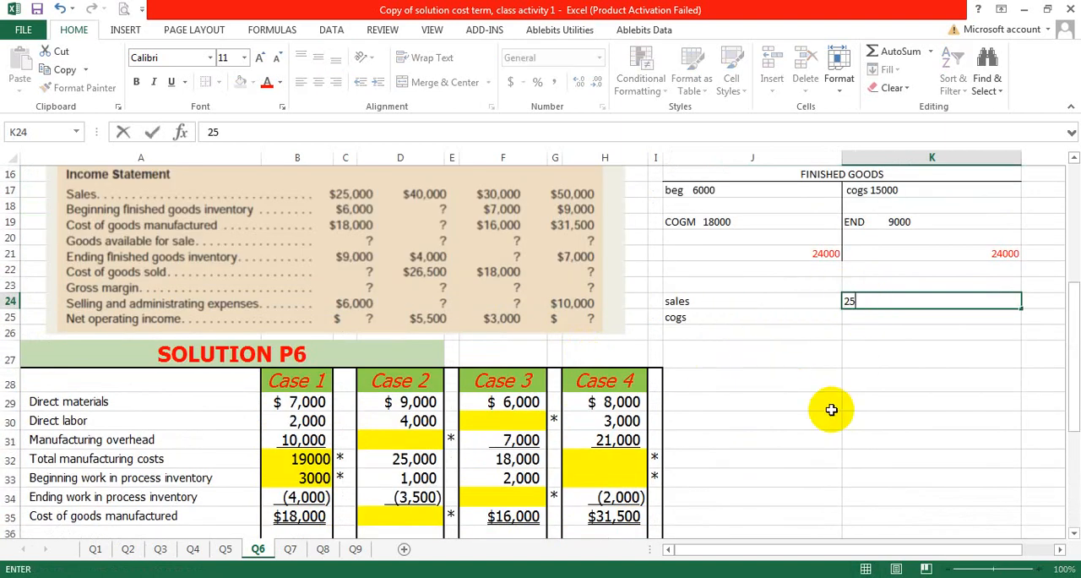
pyautogui.write(',000')
pyautogui.press('Return')
# Step: Enter 15000 in K25 beside the cogs label
pyautogui.scroll(-3, 629, 444)
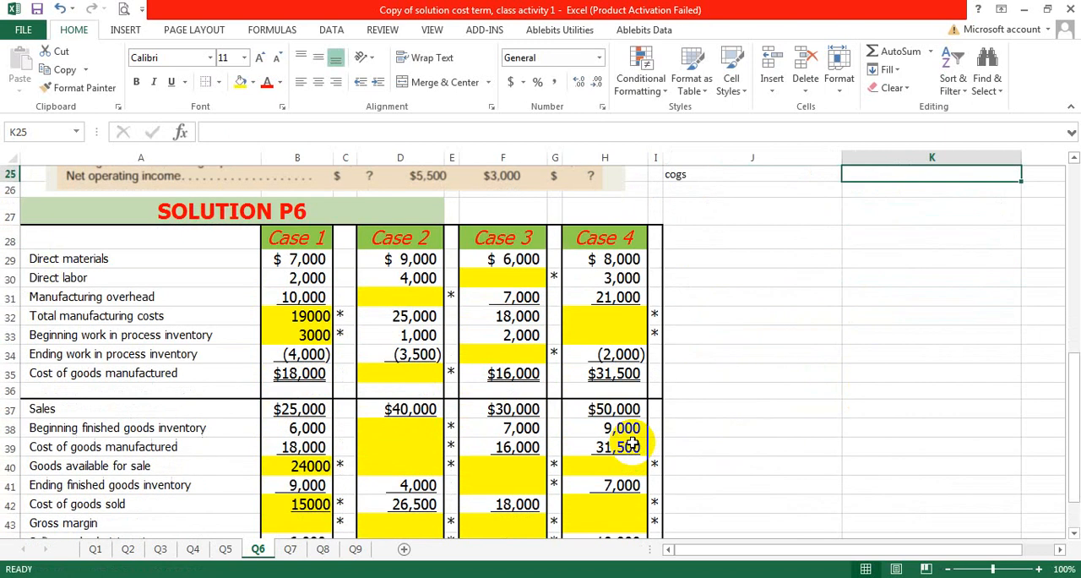
pyautogui.scroll(-1, 631, 445)
pyautogui.scroll(6, 629, 439)
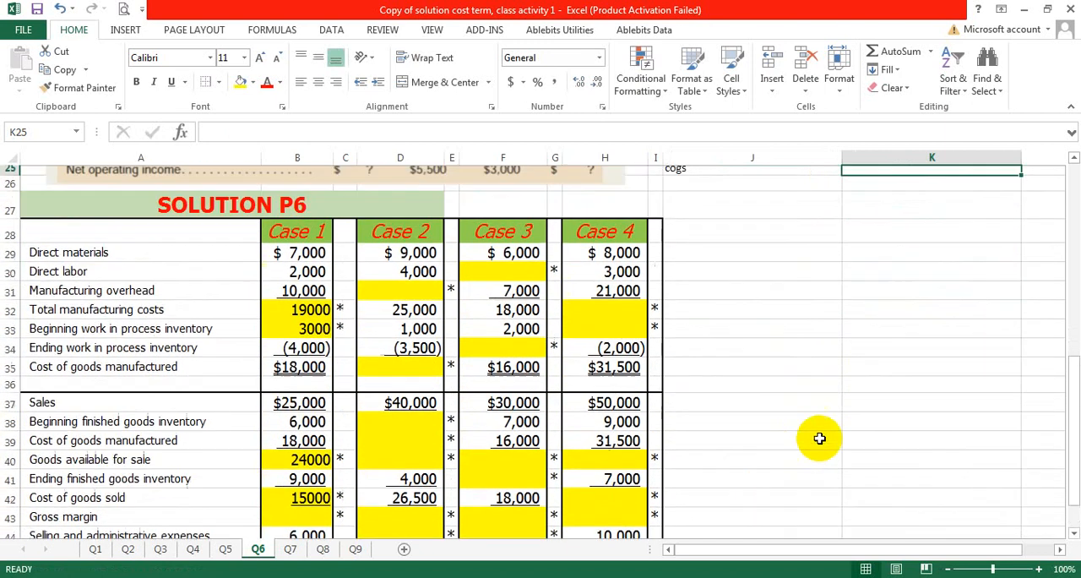
pyautogui.write('1')
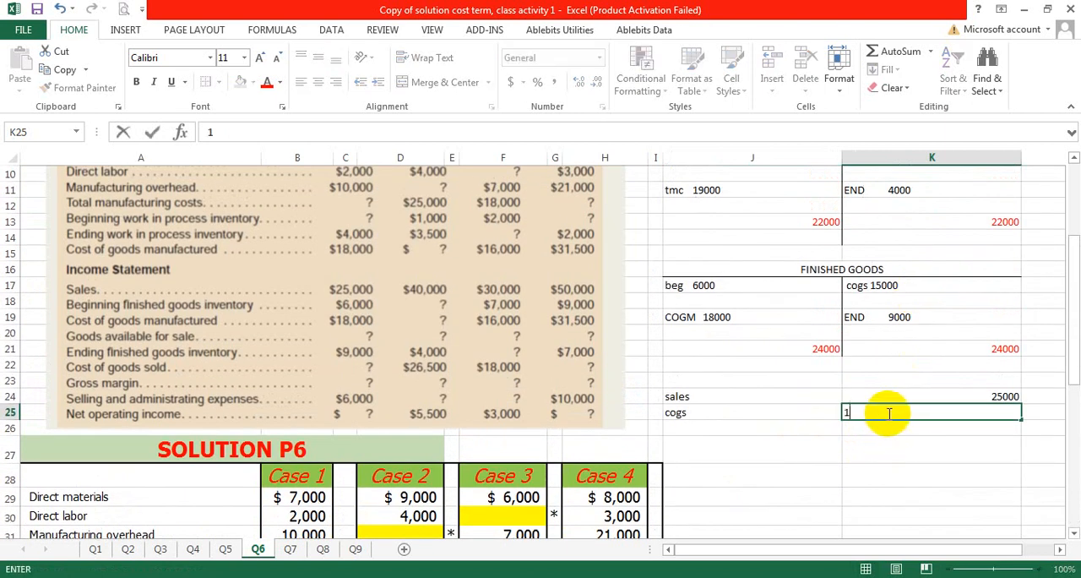
pyautogui.write('5000')
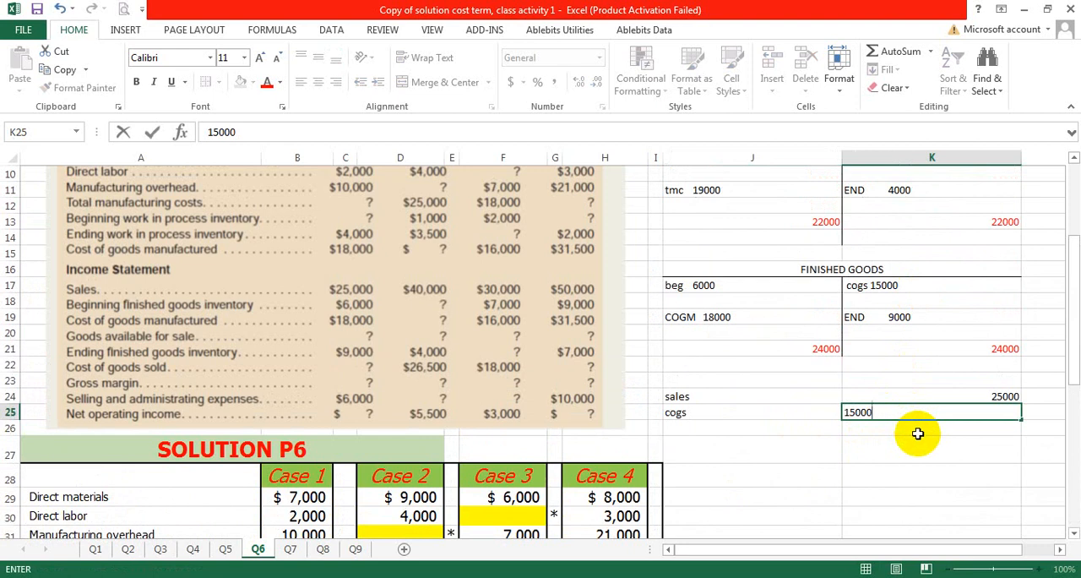
# Step: Calculate the Case 1 gross margin in K26 as sales minus cogs with the formula =K24-K25
pyautogui.click(918, 433)
pyautogui.write('=')
pyautogui.click(969, 395)
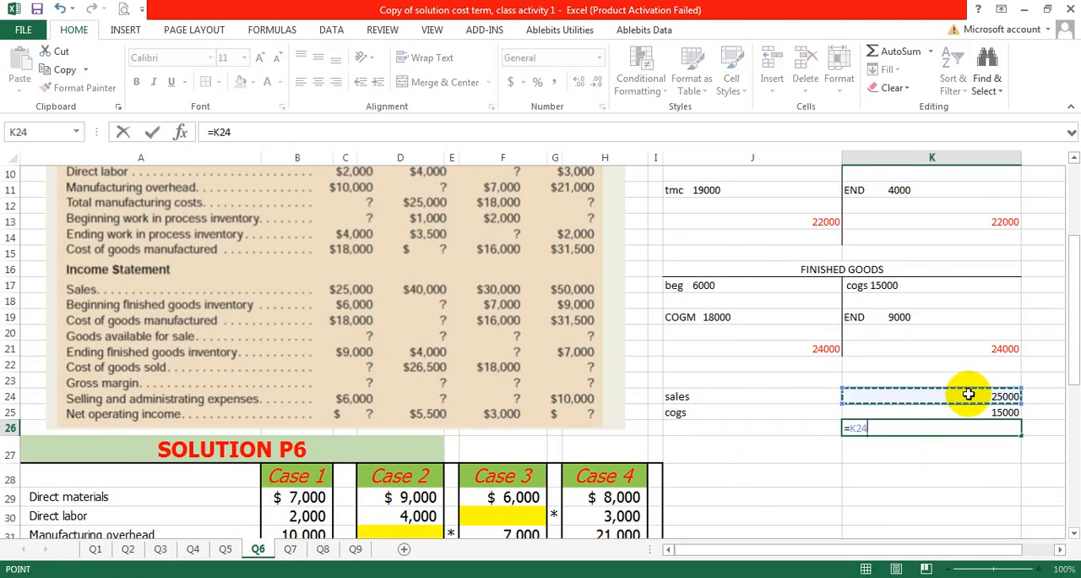
pyautogui.write('-')
pyautogui.click(965, 411)
pyautogui.press('Return')
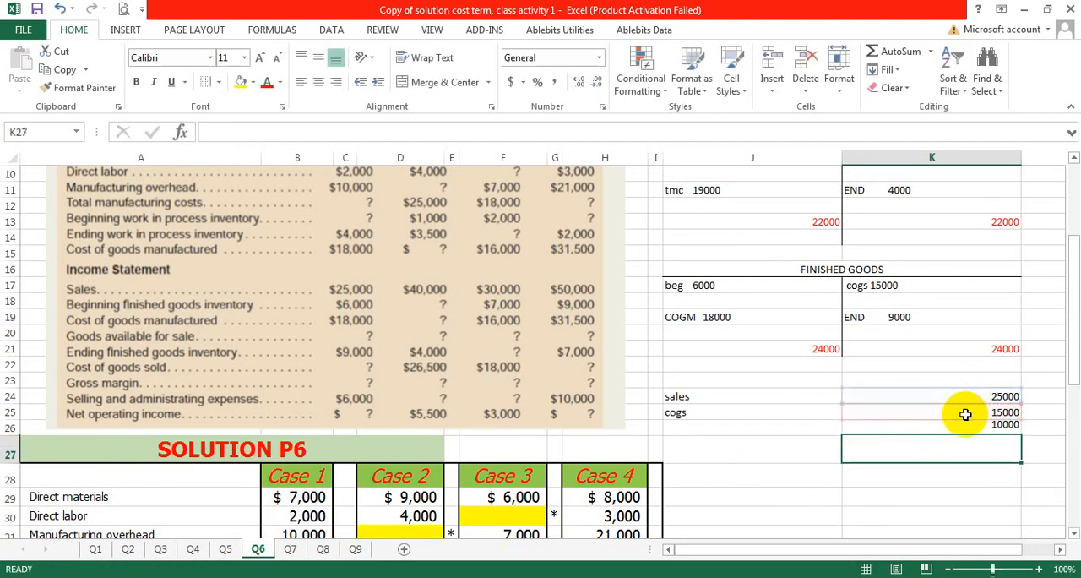
# Step: Enter 10000 as the Case 1 gross margin in B43 of the solution table
pyautogui.scroll(-7, 446, 482)
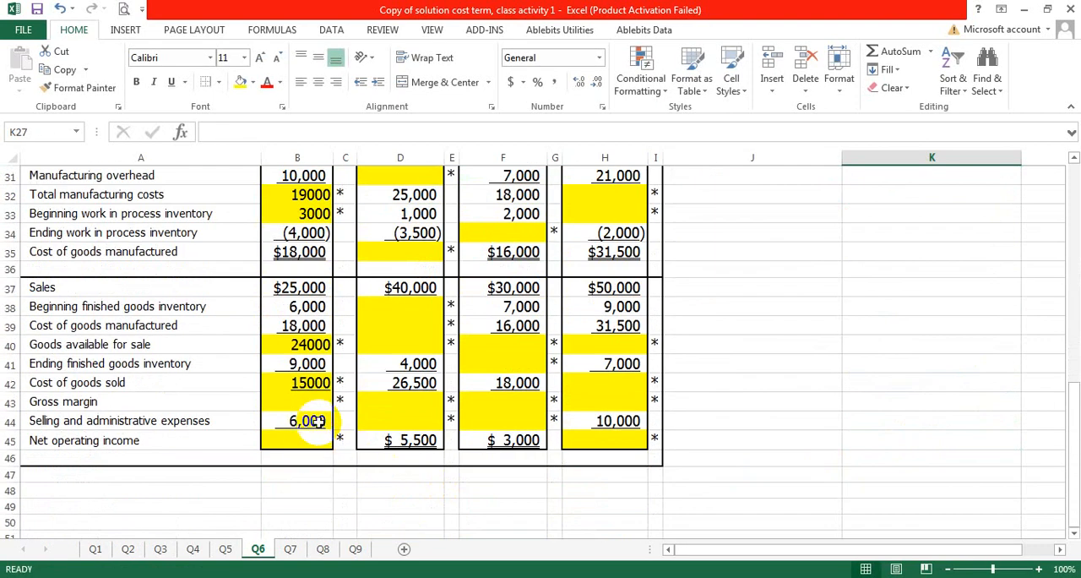
pyautogui.click(305, 398)
pyautogui.write('=')
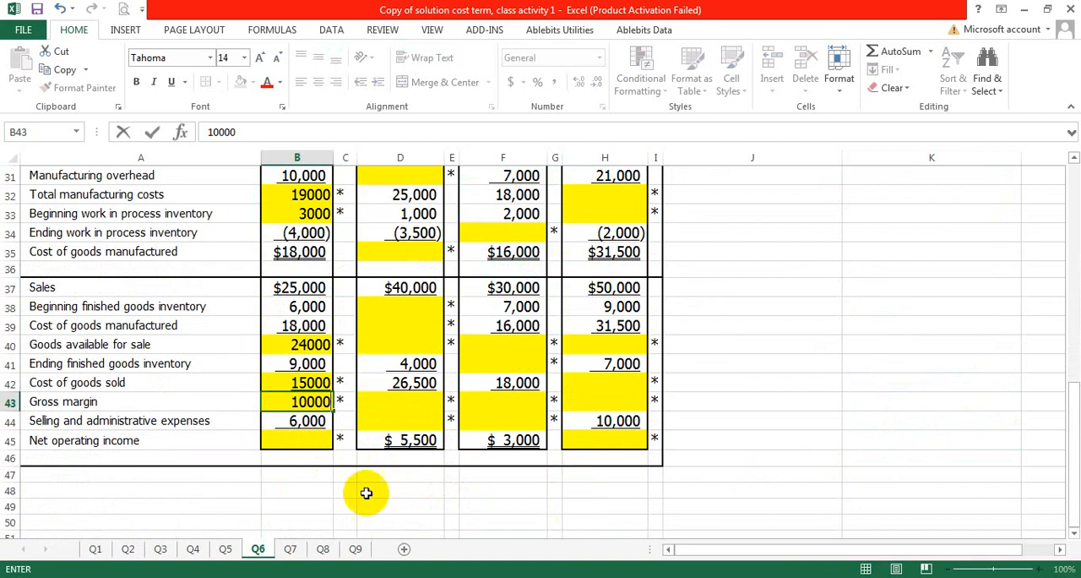
pyautogui.click(297, 419)
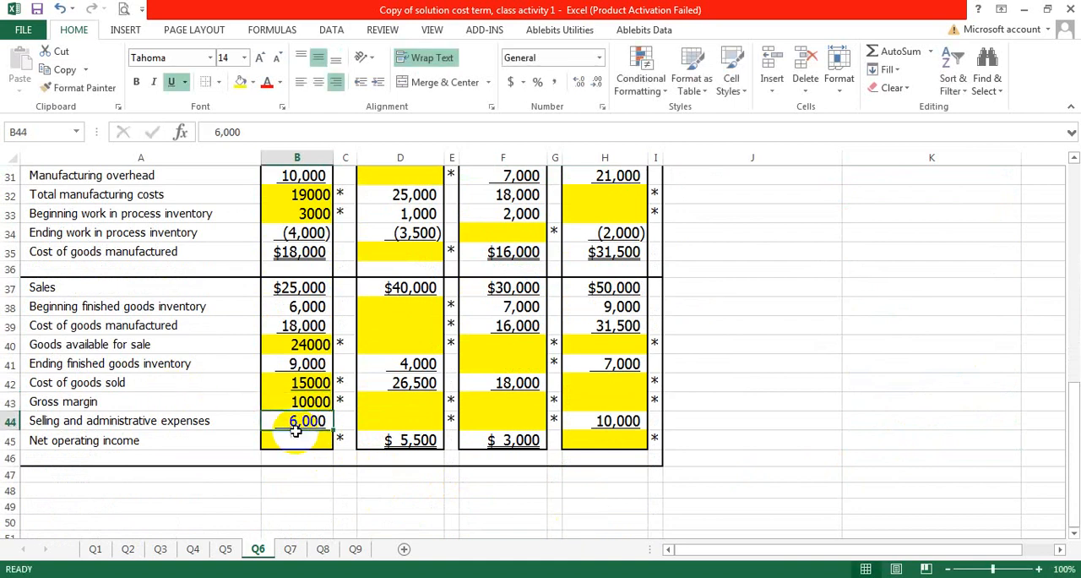
# Step: Add the labels "gross margin" in J26 and "less: selling & admin expense" in J27 below the cogs label
pyautogui.click(296, 440)
pyautogui.scroll(5, 1014, 304)
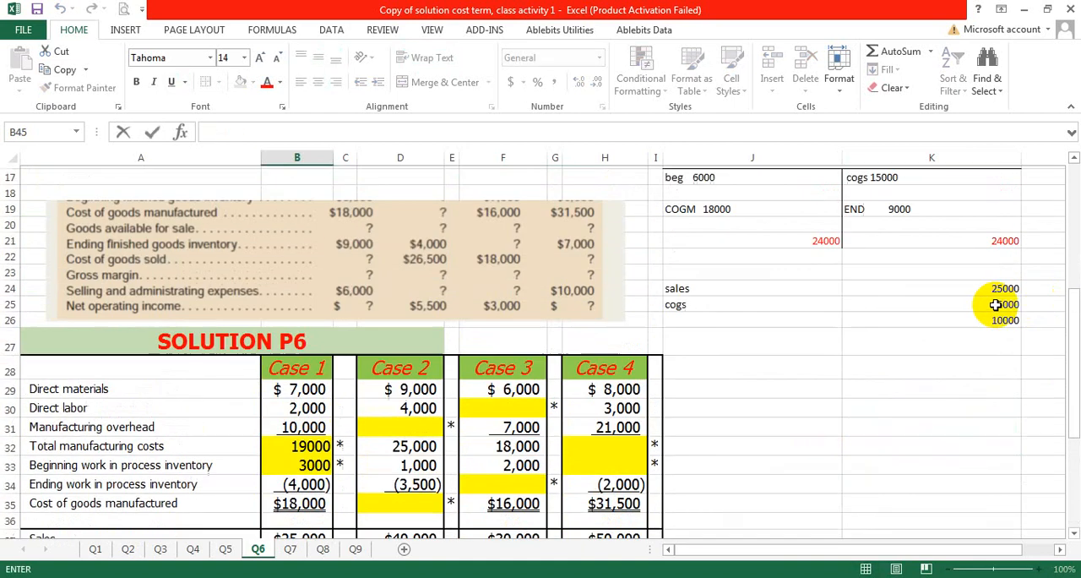
pyautogui.click(772, 332)
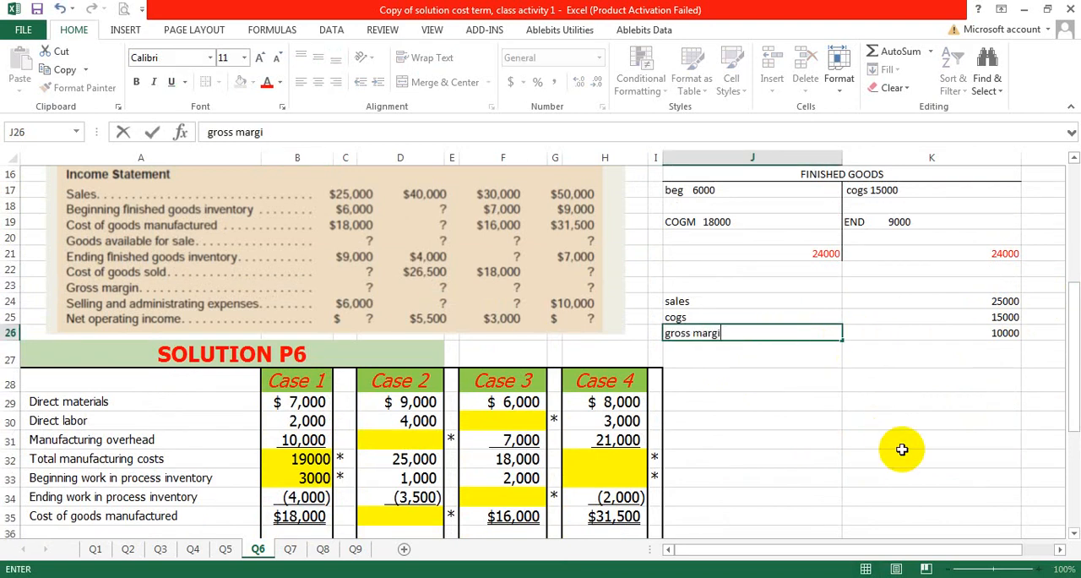
pyautogui.click(791, 350)
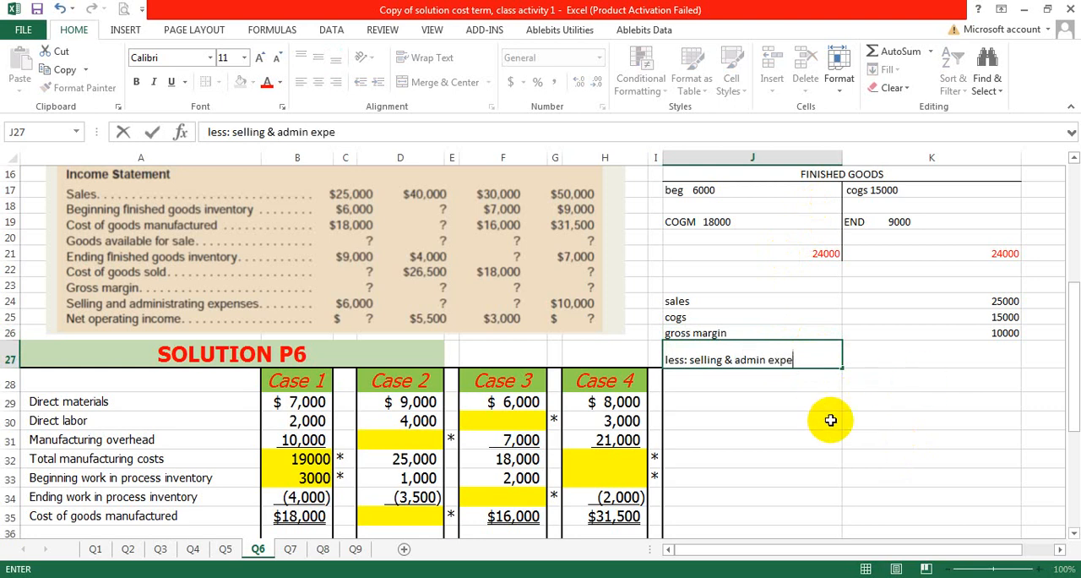
pyautogui.write('se')
# Step: Enter the selling and admin expense of 6000 in K27 and subtract it from the gross margin in K28 with =K26-K27
pyautogui.click(924, 356)
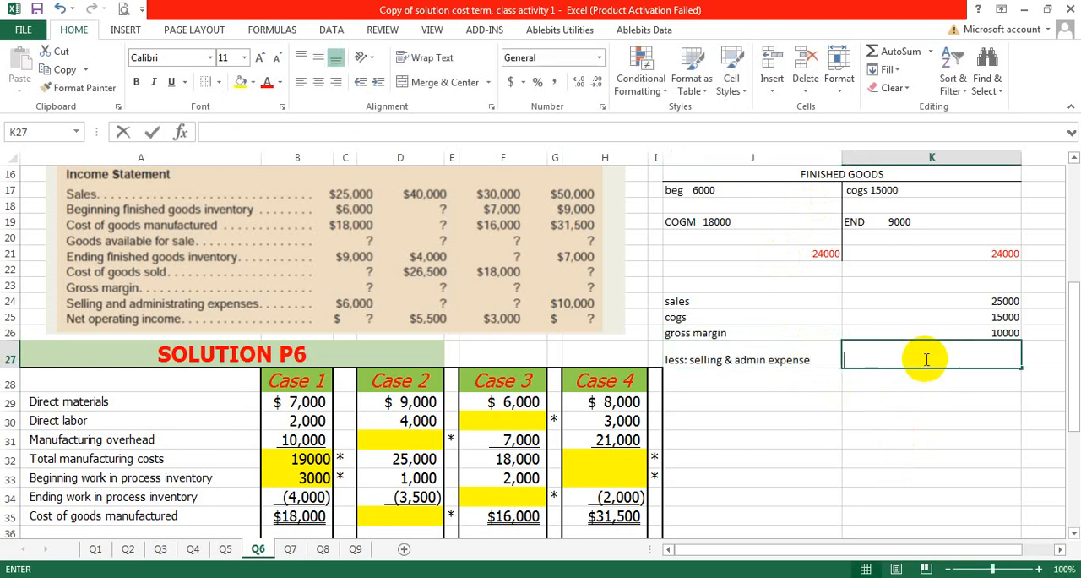
pyautogui.write('6000')
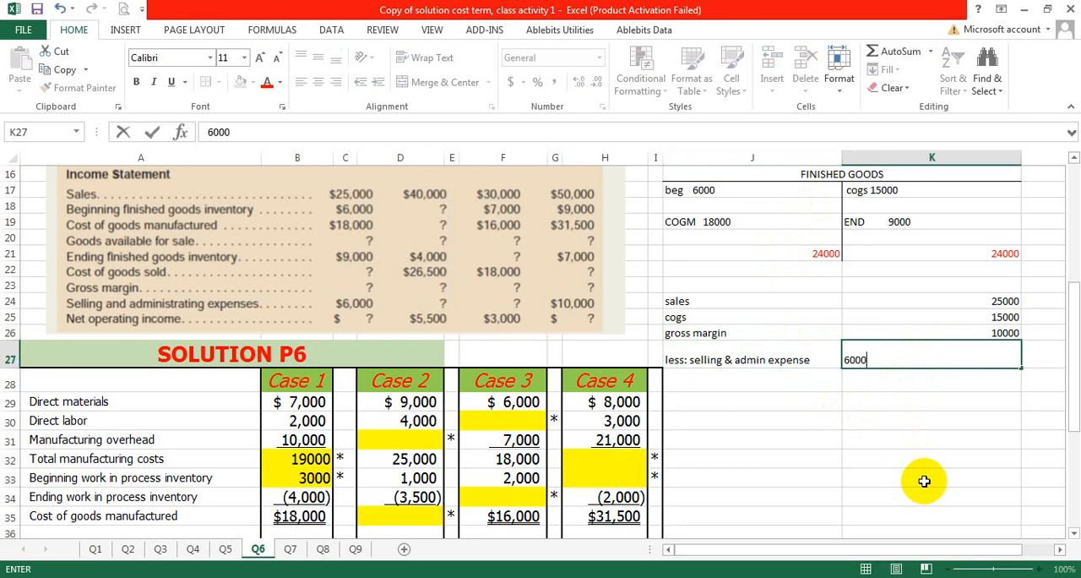
pyautogui.click(926, 386)
pyautogui.write('=')
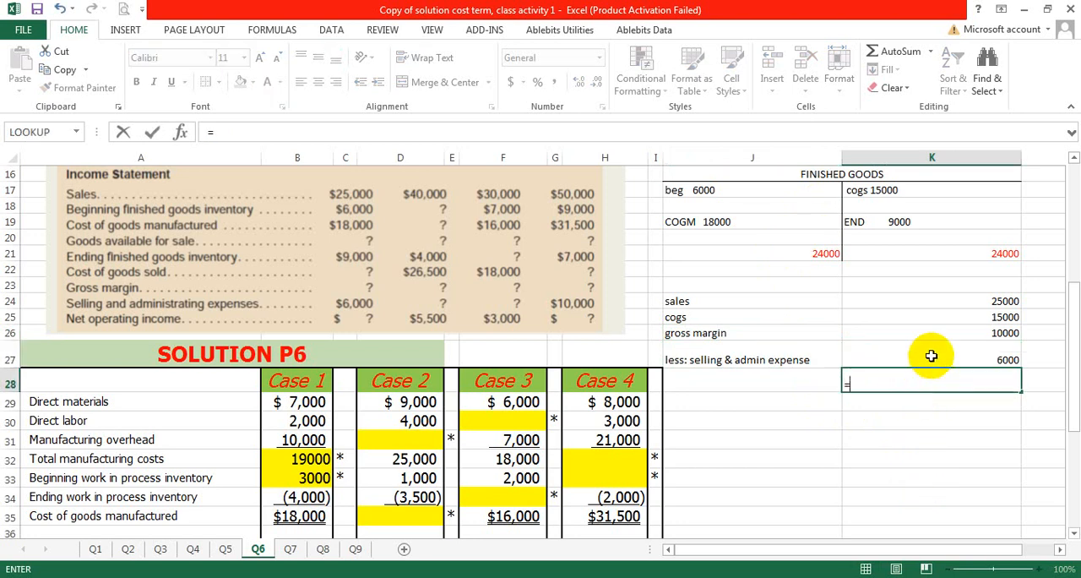
pyautogui.click(944, 334)
pyautogui.write('-')
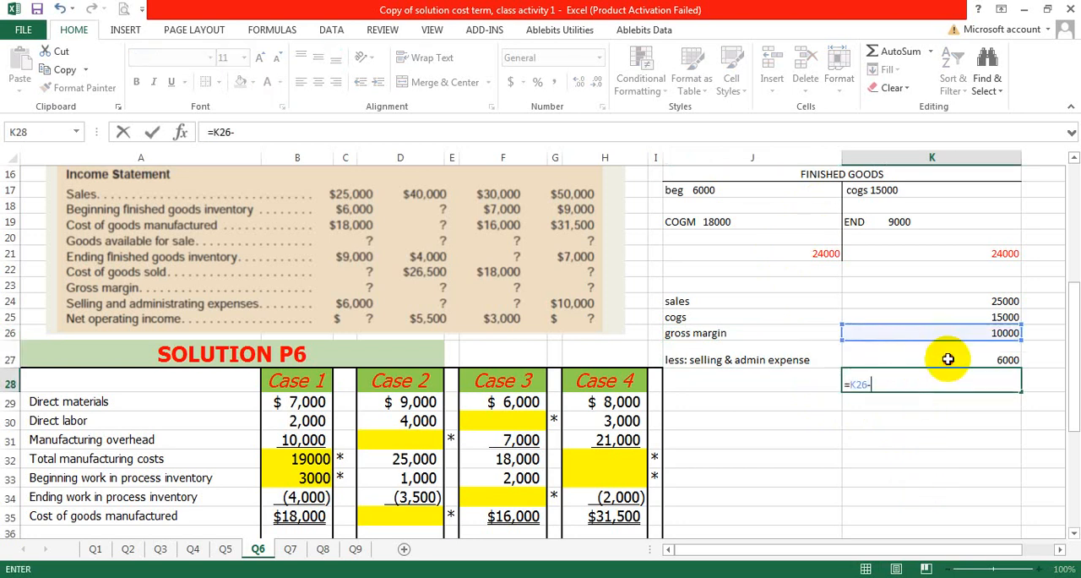
pyautogui.click(944, 358)
pyautogui.press('Return')
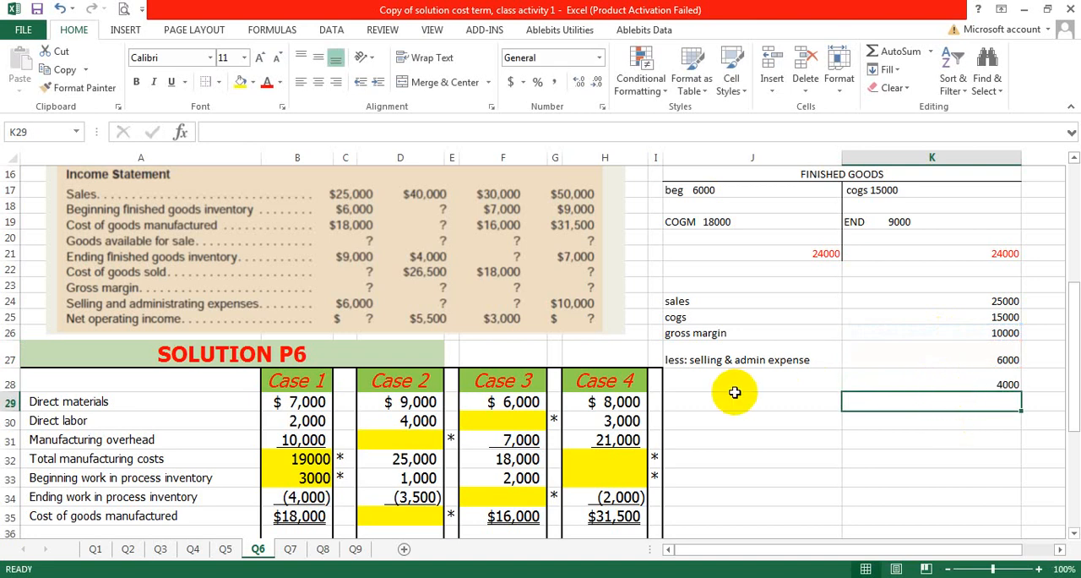
# Step: Label the result row "net operating income" in J28
pyautogui.click(740, 382)
pyautogui.write('net operating income')
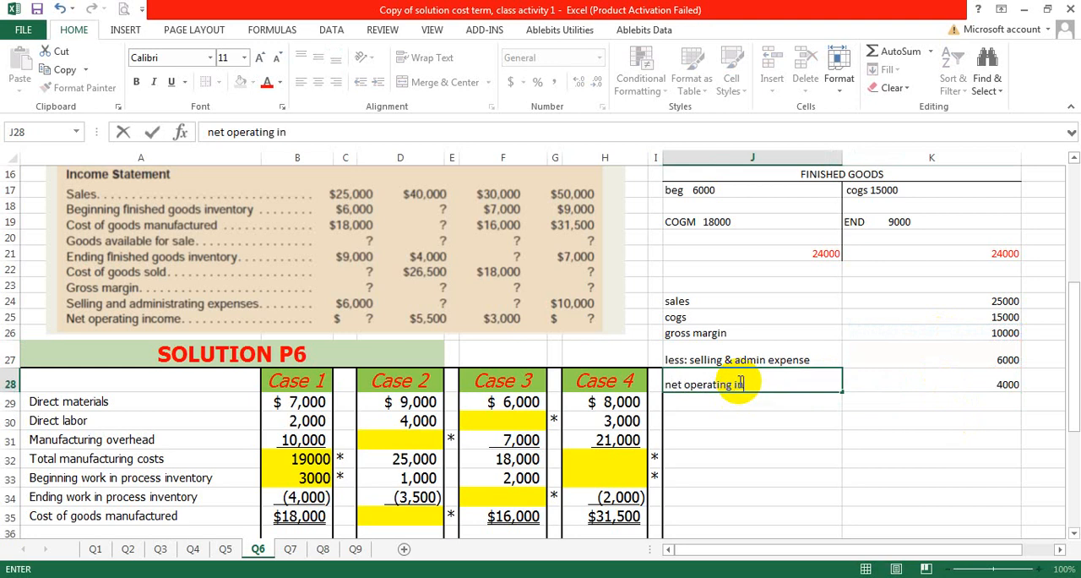
pyautogui.click(963, 382)
# Step: Enter 4000 as the Case 1 net operating income in B45 of the solution table
pyautogui.scroll(-4, 78, 361)
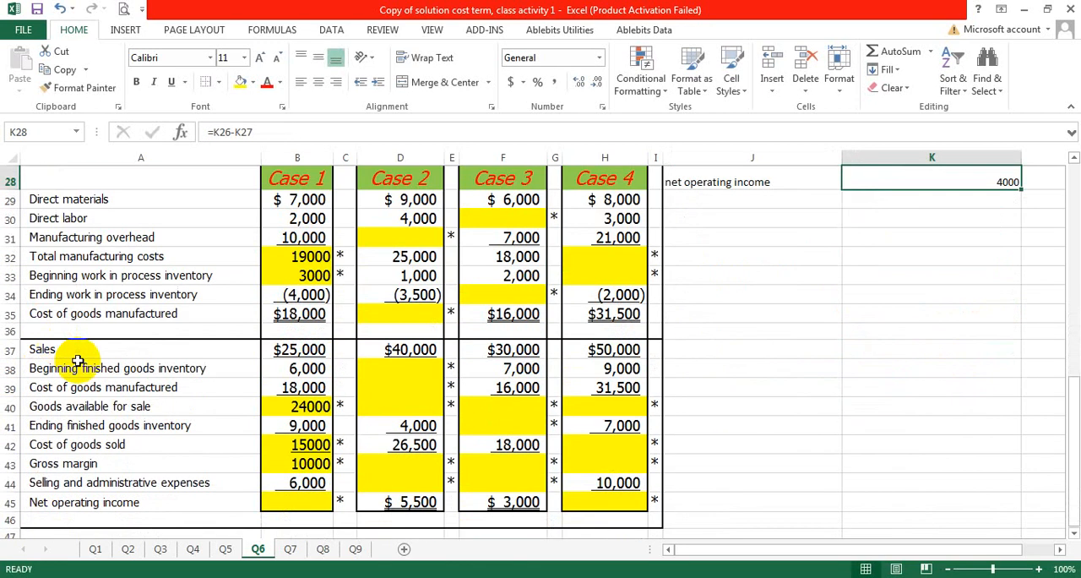
pyautogui.doubleClick(287, 502)
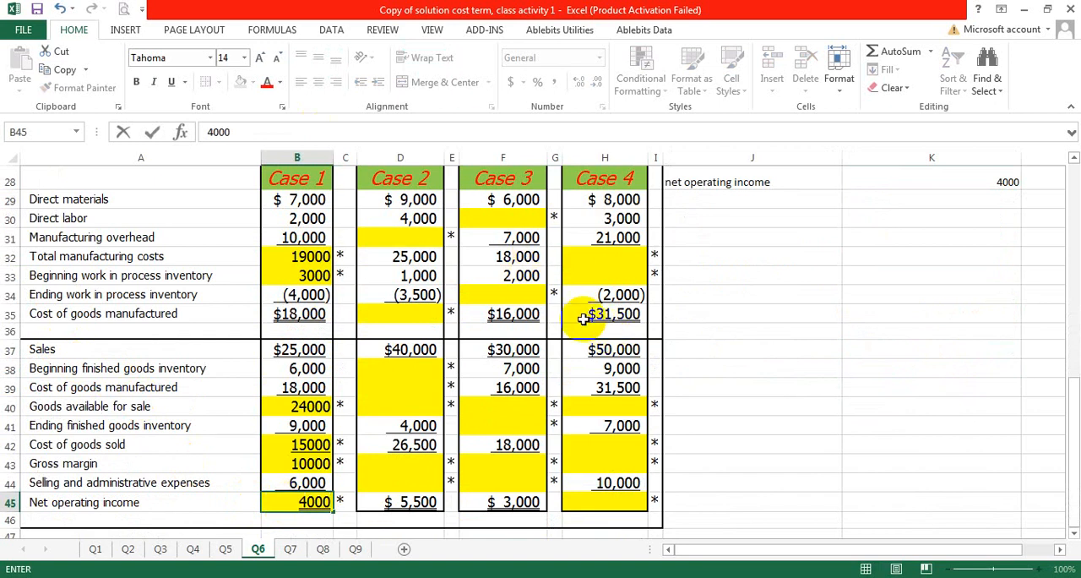
pyautogui.click(782, 309)
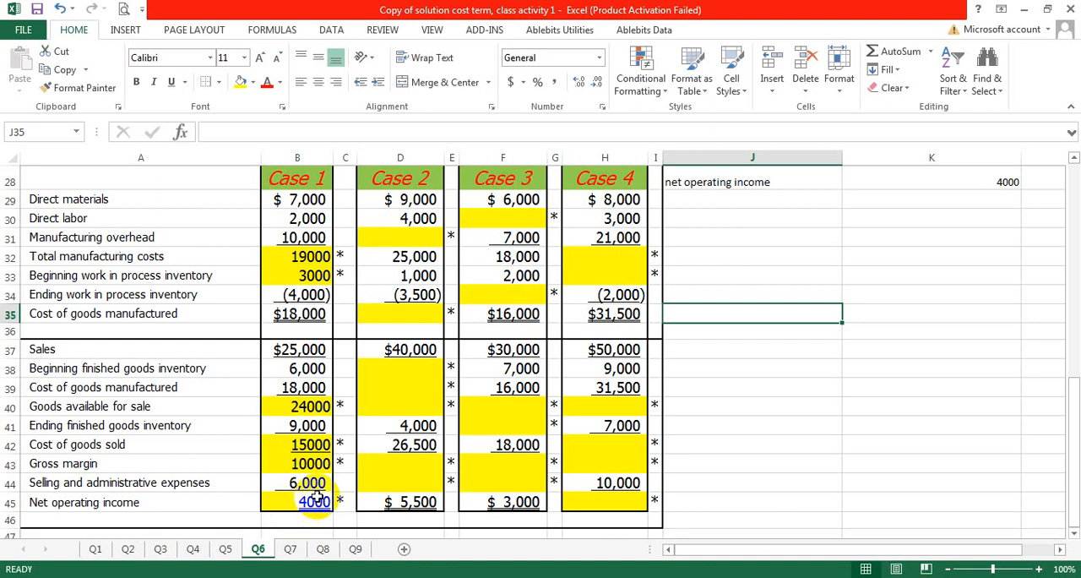
# Step: Review the Case 1 T-accounts and income calculation alongside the problem data and the solution table
pyautogui.click(759, 278)
pyautogui.scroll(5, 759, 279)
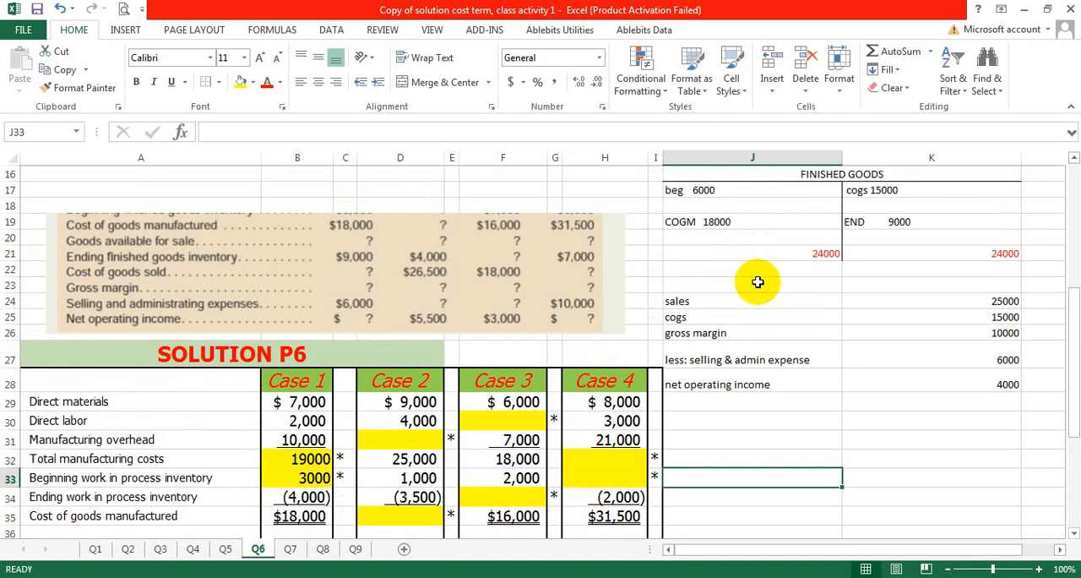
pyautogui.scroll(3, 752, 285)
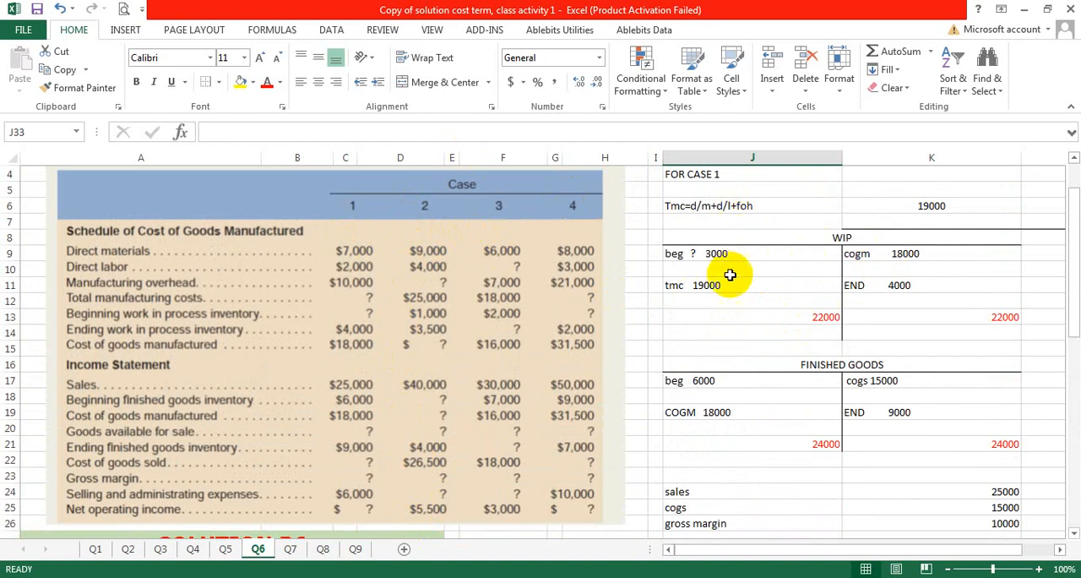
pyautogui.scroll(-3, 729, 276)
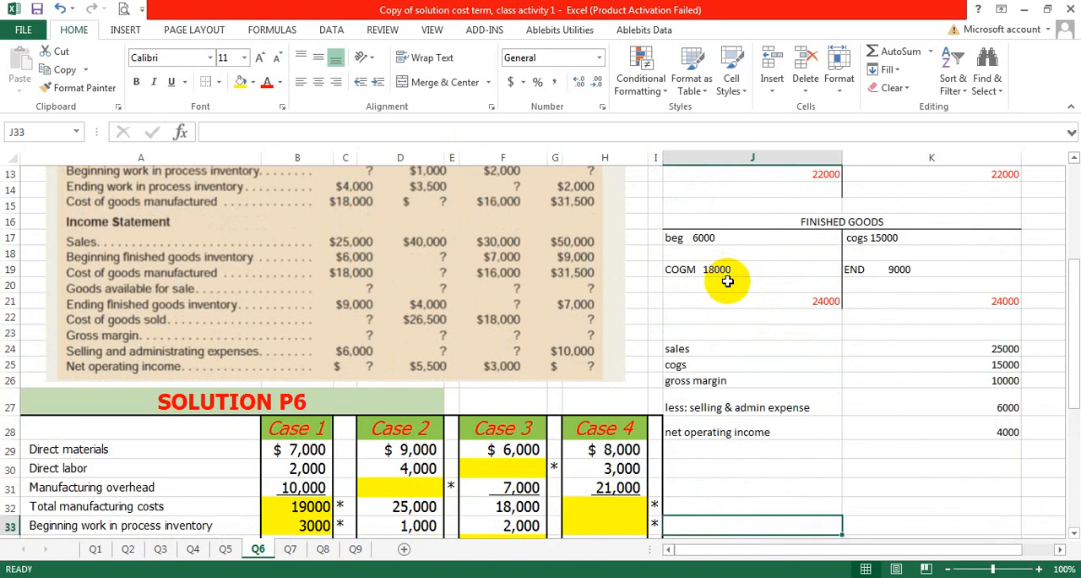
pyautogui.scroll(-3, 727, 281)
pyautogui.scroll(-2, 719, 292)
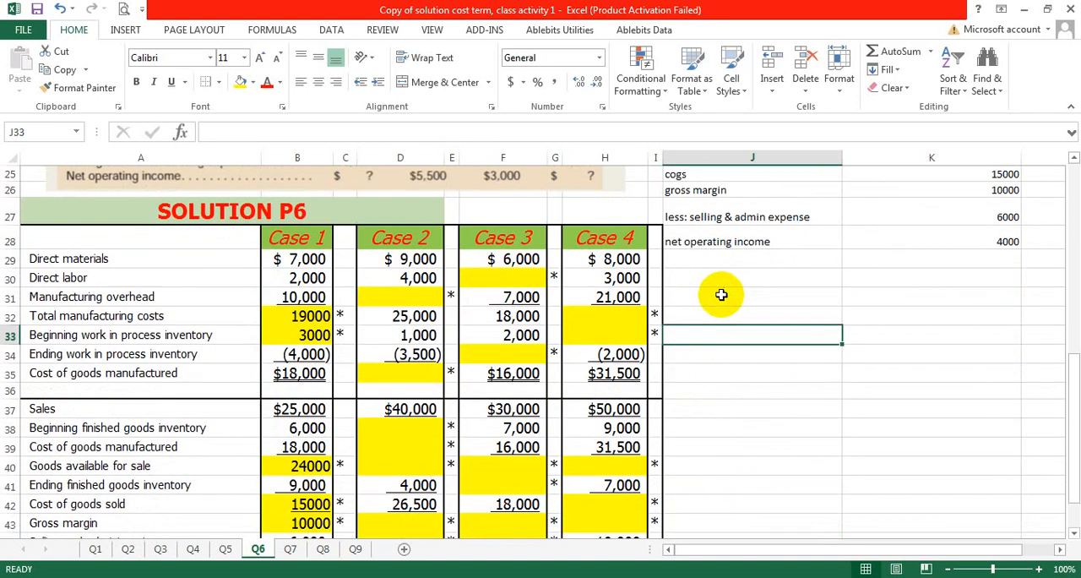
pyautogui.scroll(5, 719, 293)
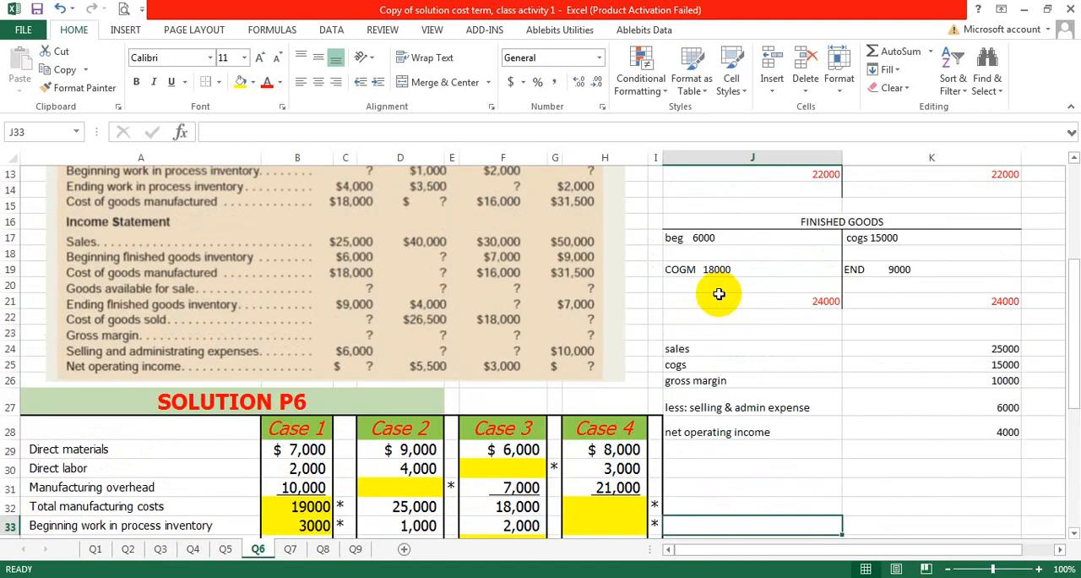
pyautogui.scroll(4, 718, 293)
pyautogui.moveTo(756, 157); pyautogui.dragTo(893, 161)
pyautogui.rightClick(893, 159)
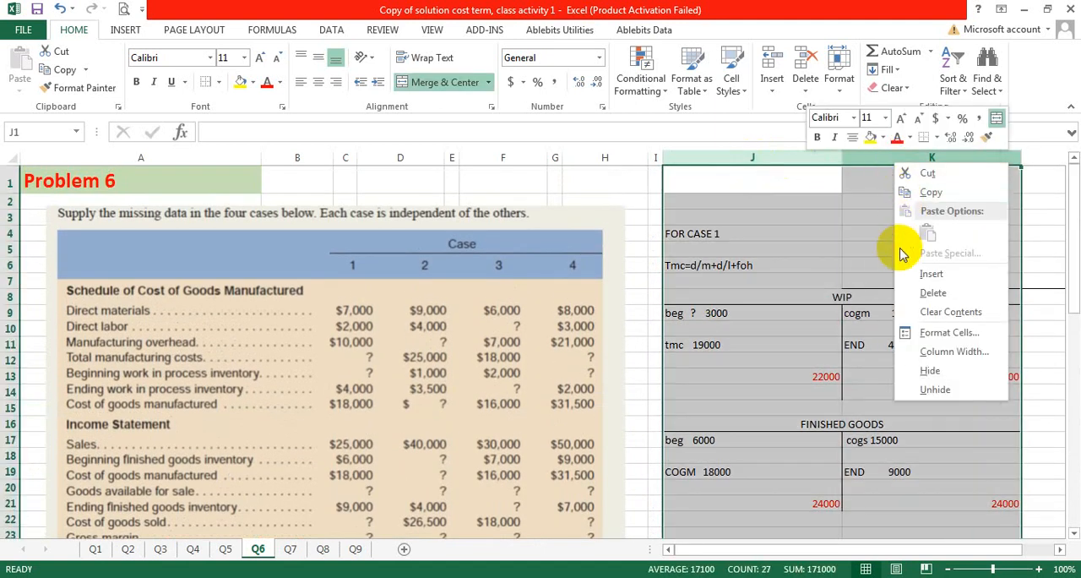
pyautogui.press('Escape')
pyautogui.click(802, 237)
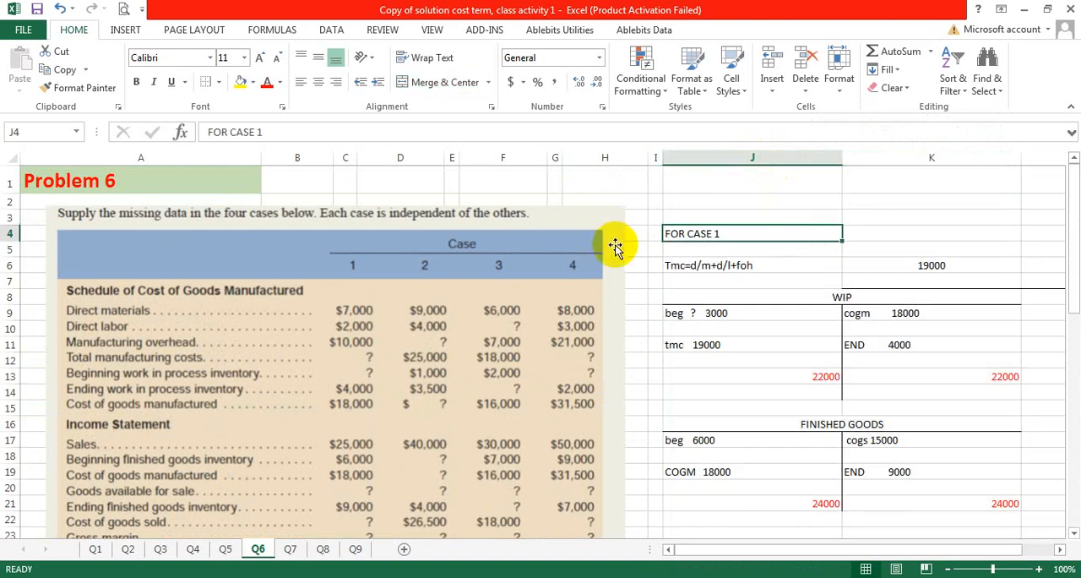
# Step: Add the heading "for case 2" in J31 below the Case 1 net operating income calculation
pyautogui.scroll(-11, 615, 246)
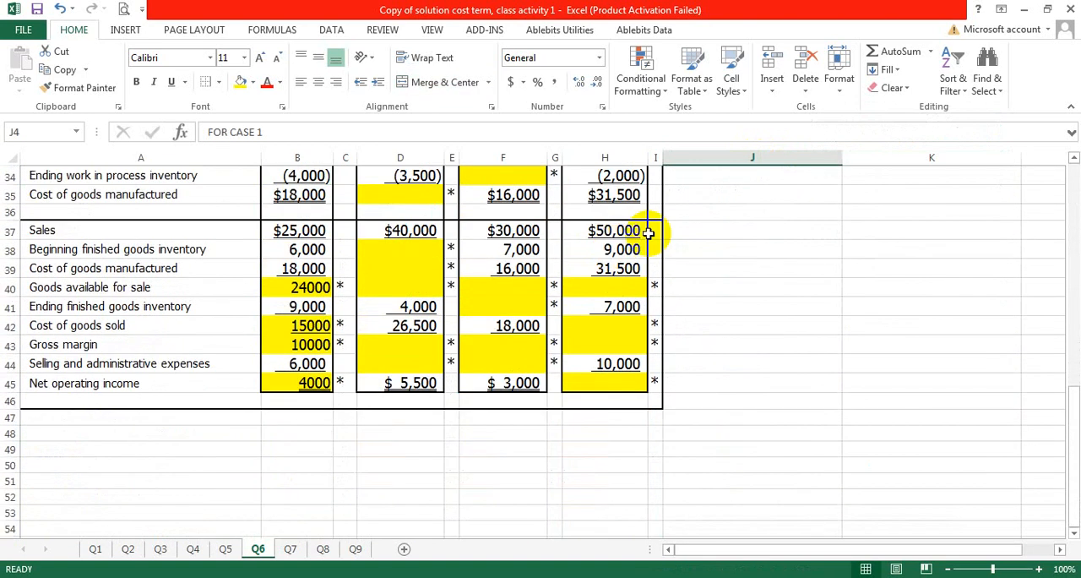
pyautogui.scroll(1, 682, 236)
pyautogui.scroll(2, 834, 323)
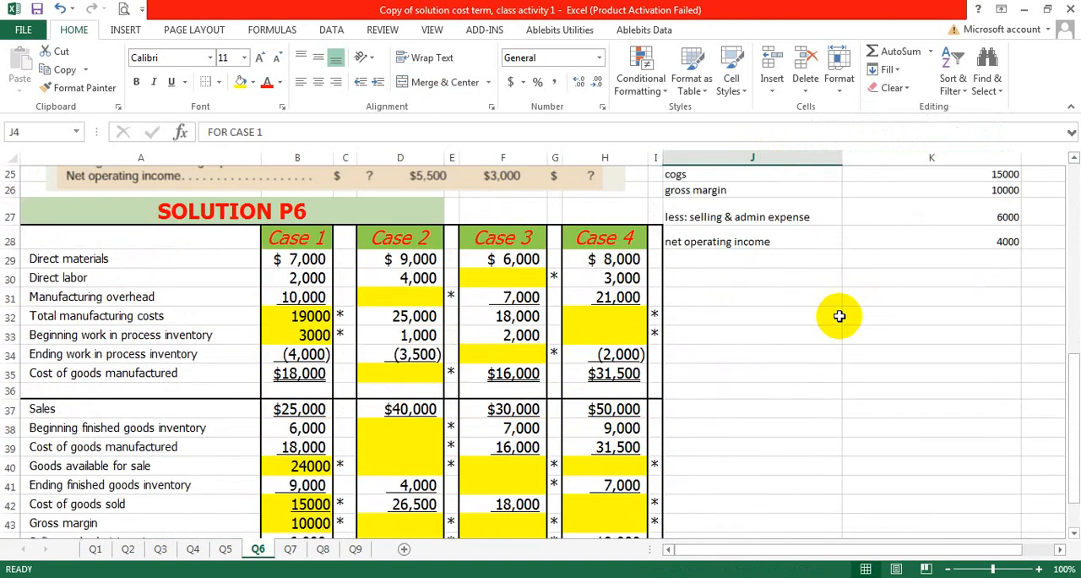
pyautogui.click(744, 295)
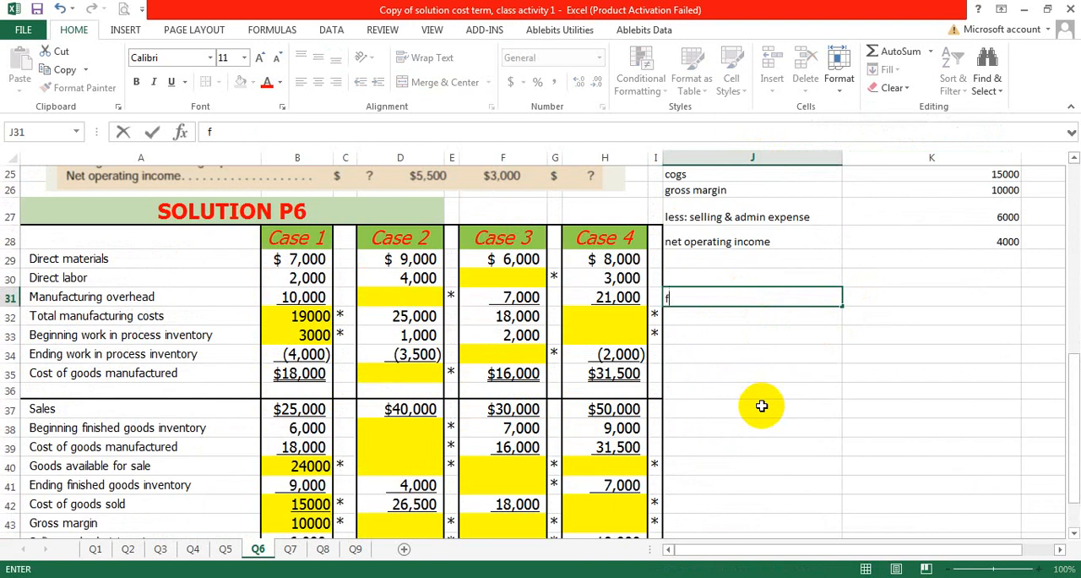
pyautogui.write('for case 2')
pyautogui.click(797, 370)
# Step: Make the "for case 2" heading in J31 bold
pyautogui.click(782, 297)
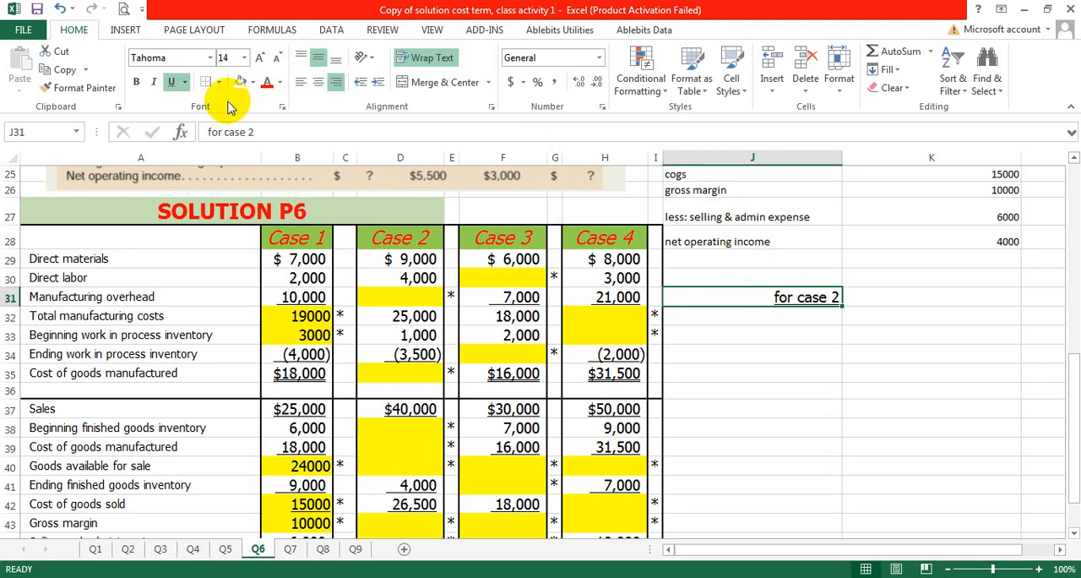
pyautogui.click(136, 81)
pyautogui.click(787, 367)
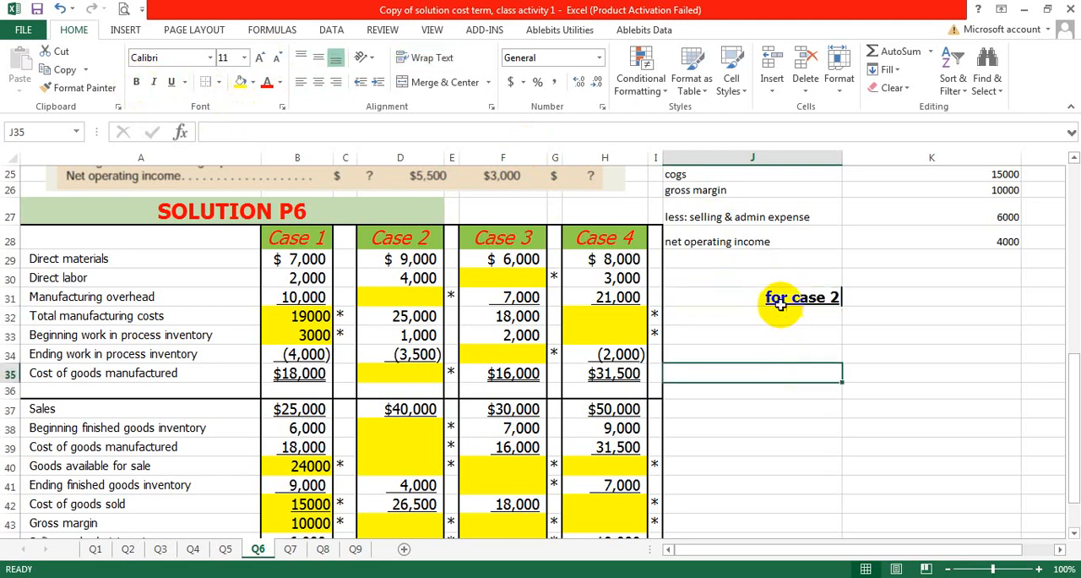
# Step: Format the "FOR CASE 1" heading in J4 as bold with a yellow fill
pyautogui.scroll(8, 781, 306)
pyautogui.click(716, 234)
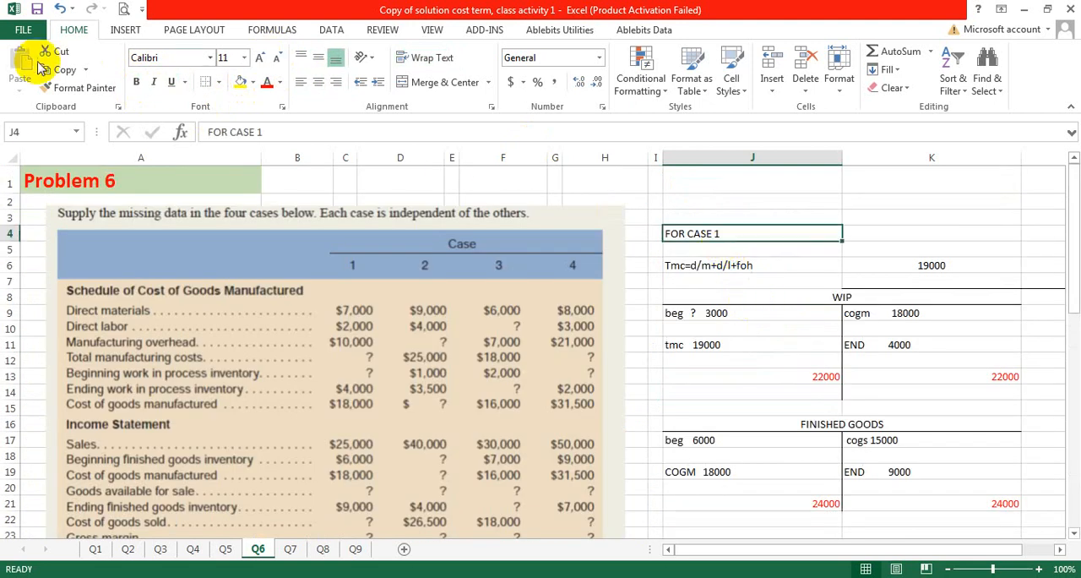
pyautogui.click(136, 81)
pyautogui.click(241, 81)
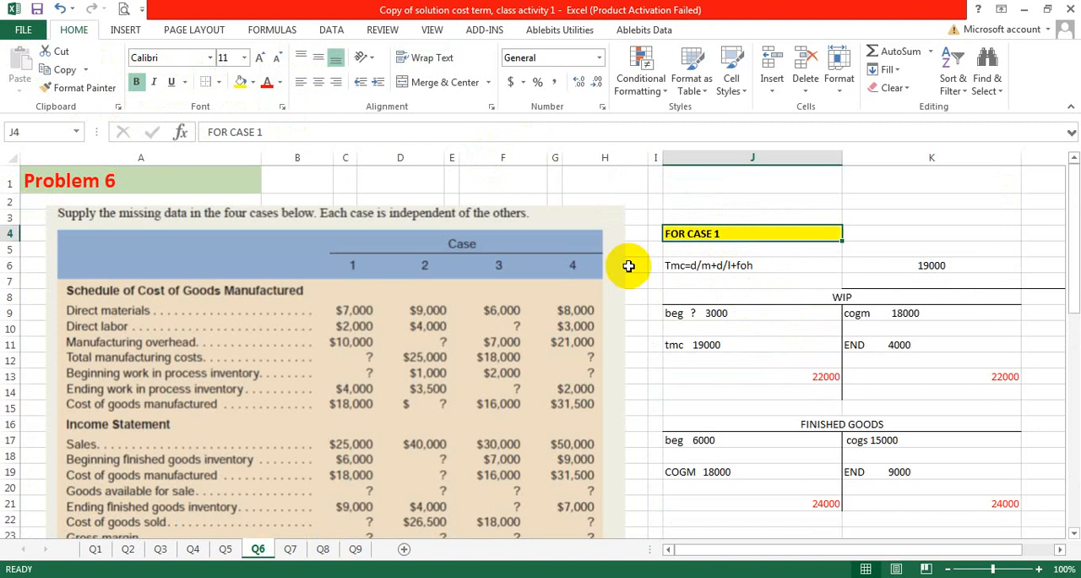
pyautogui.click(811, 359)
# Step: Give the "for case 2" heading in J31 a yellow fill and align it left
pyautogui.scroll(-5, 790, 363)
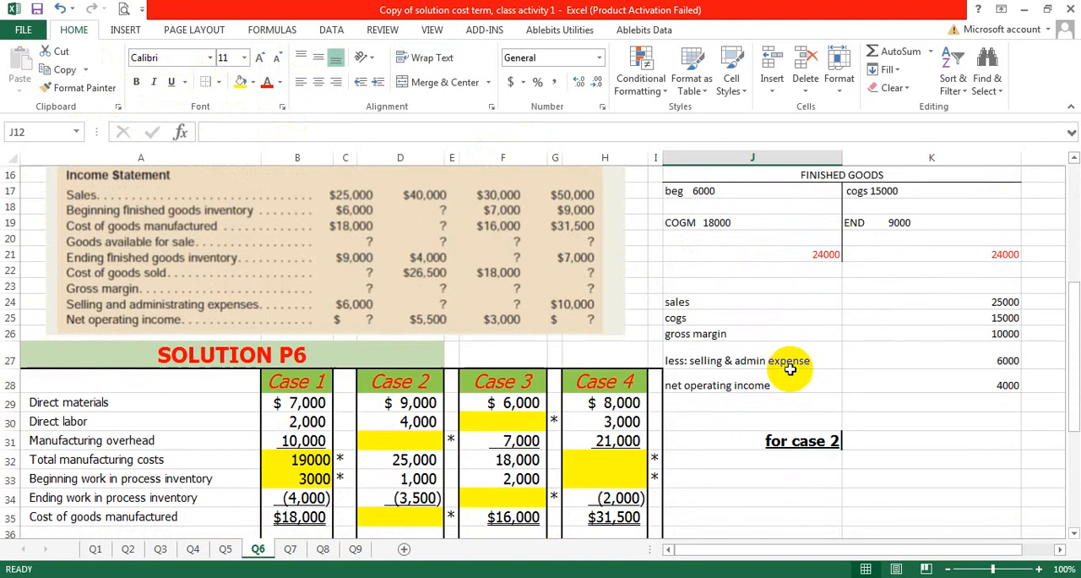
pyautogui.scroll(-1, 790, 369)
pyautogui.click(781, 388)
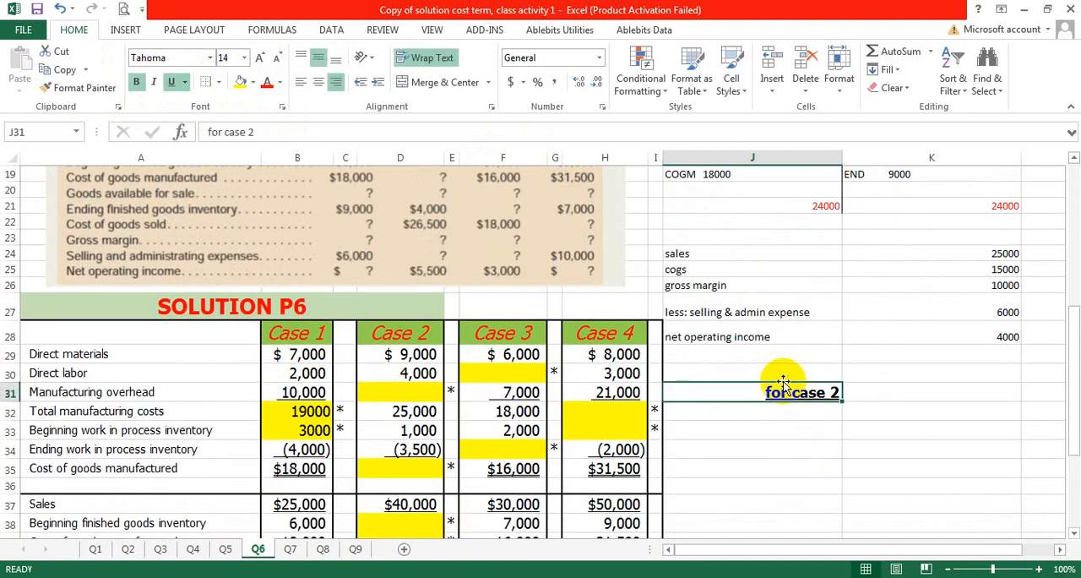
pyautogui.click(240, 82)
pyautogui.click(301, 82)
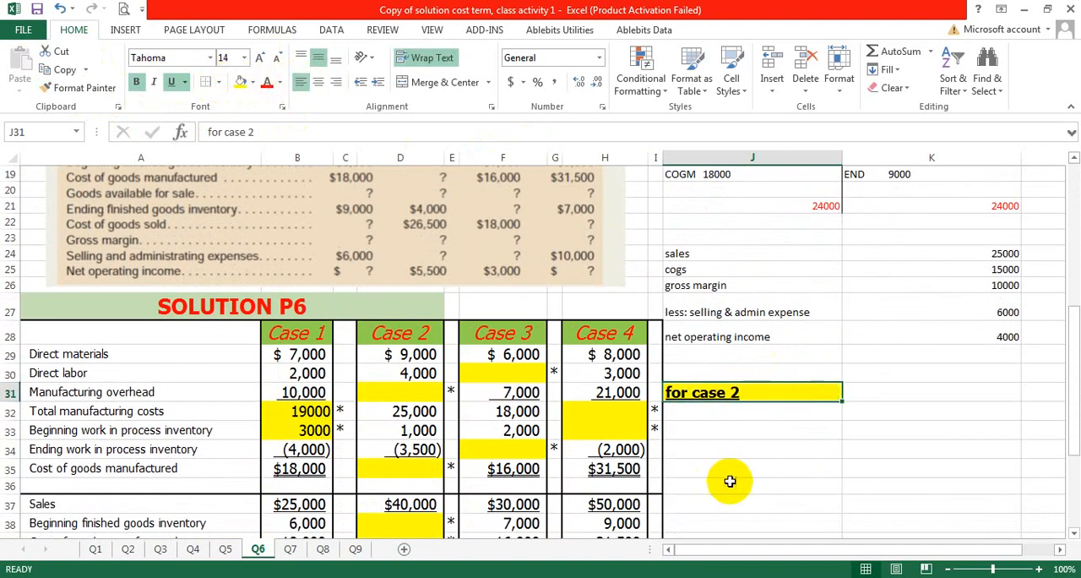
pyautogui.click(708, 408)
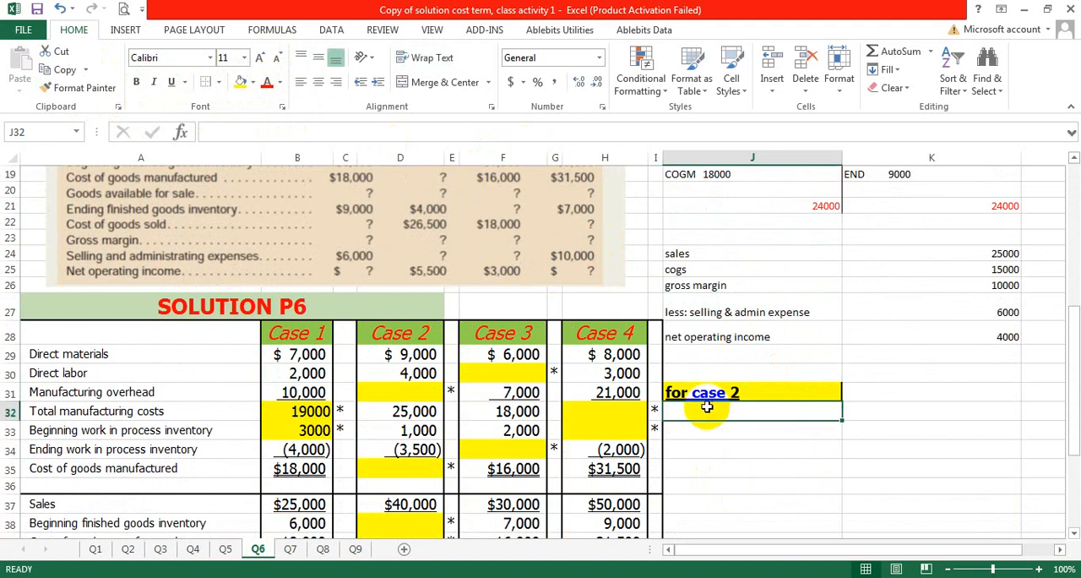
pyautogui.click(691, 394)
pyautogui.doubleClick(686, 390)
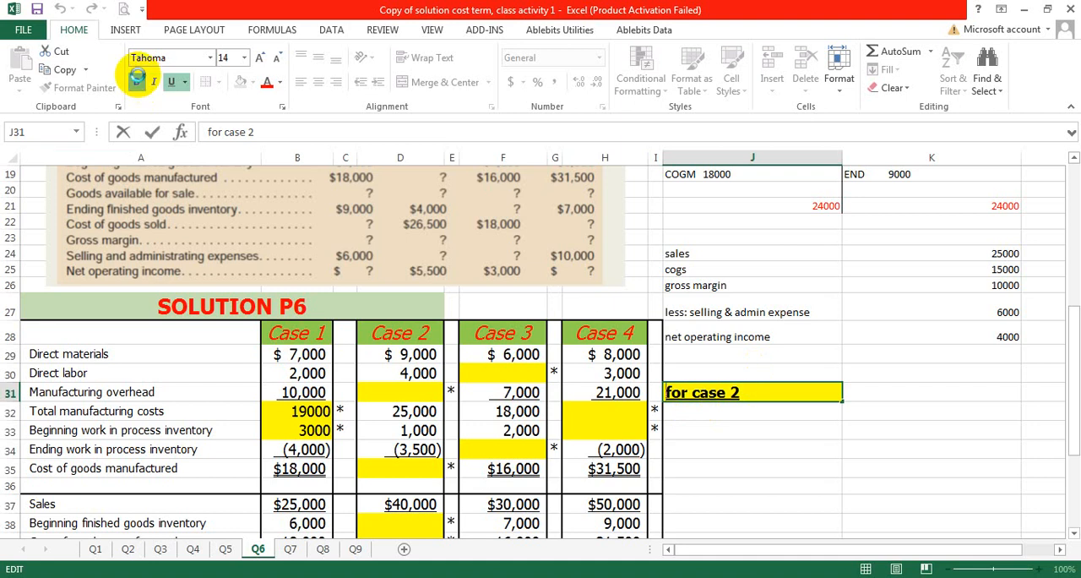
pyautogui.click(725, 413)
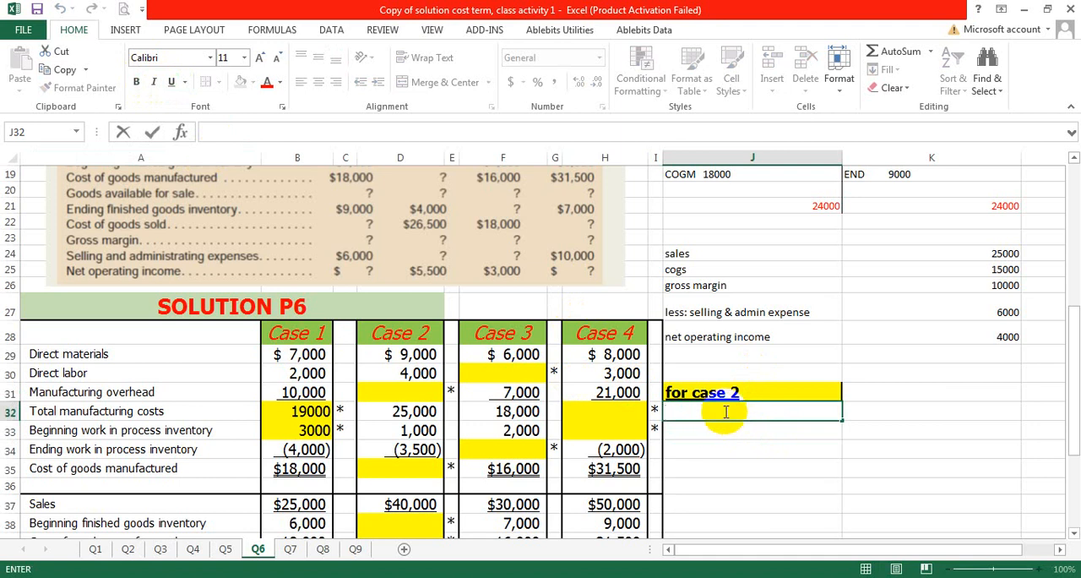
pyautogui.scroll(4, 753, 262)
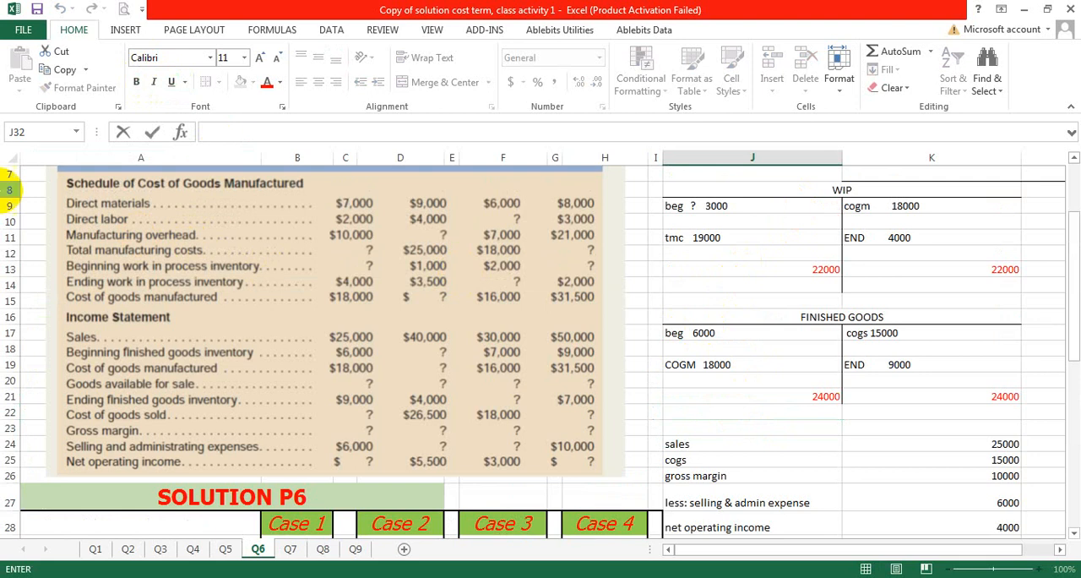
pyautogui.scroll(1, 429, 254)
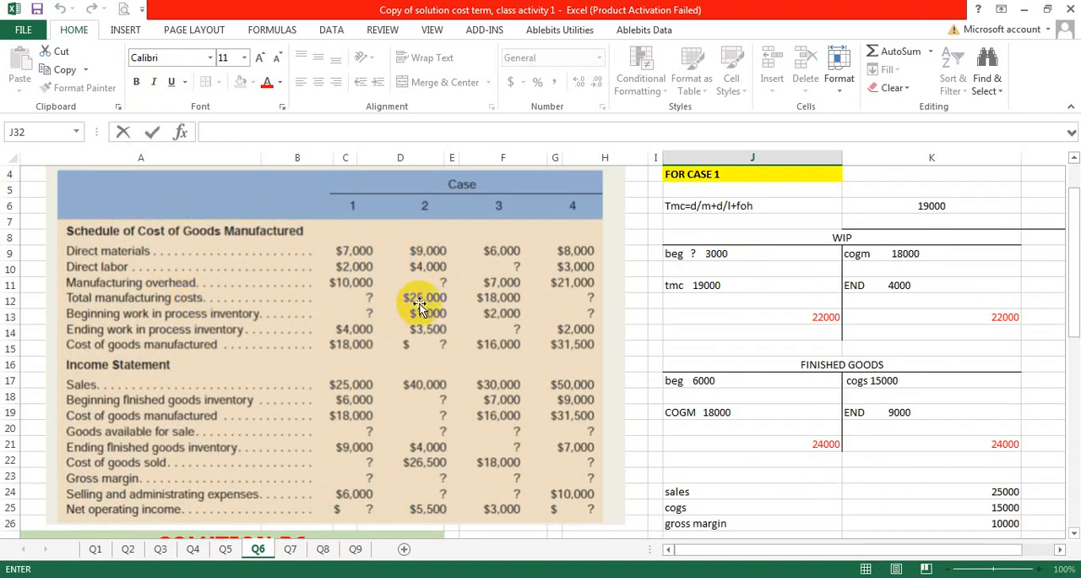
pyautogui.scroll(1, 758, 247)
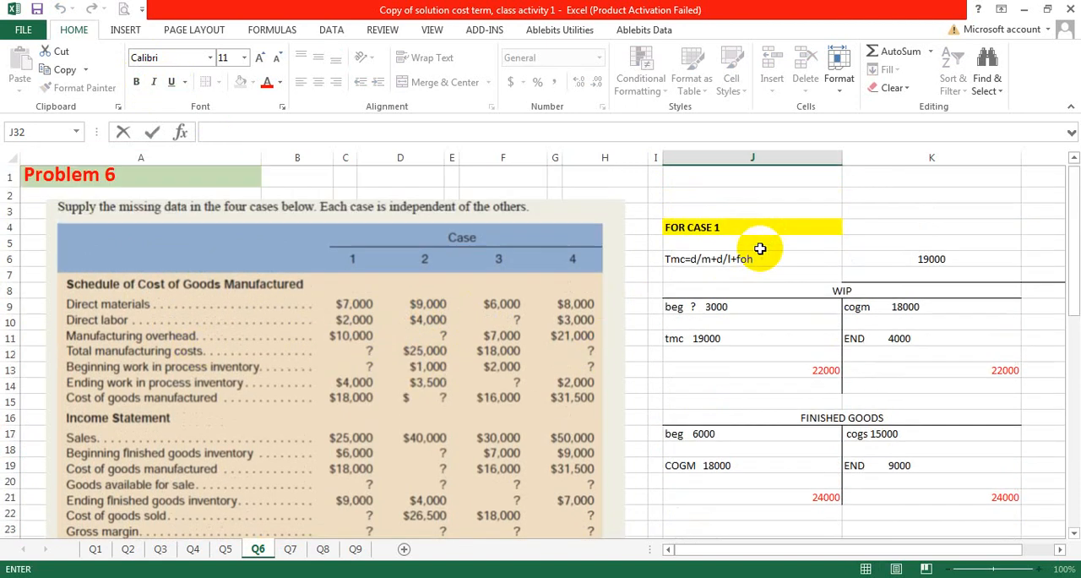
pyautogui.click(716, 267)
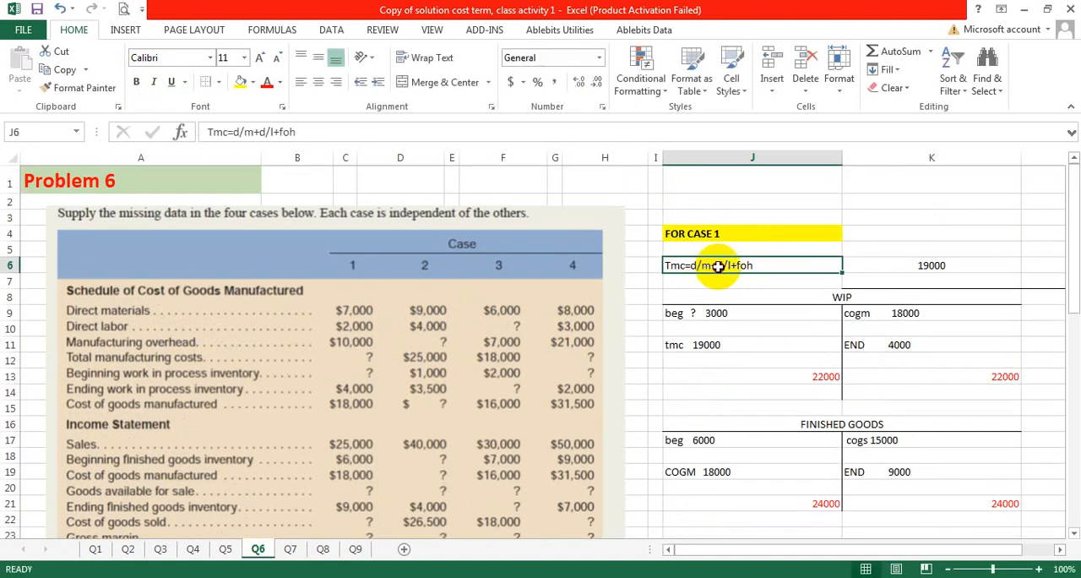
pyautogui.moveTo(717, 267); pyautogui.dragTo(925, 260)
pyautogui.rightClick(908, 264)
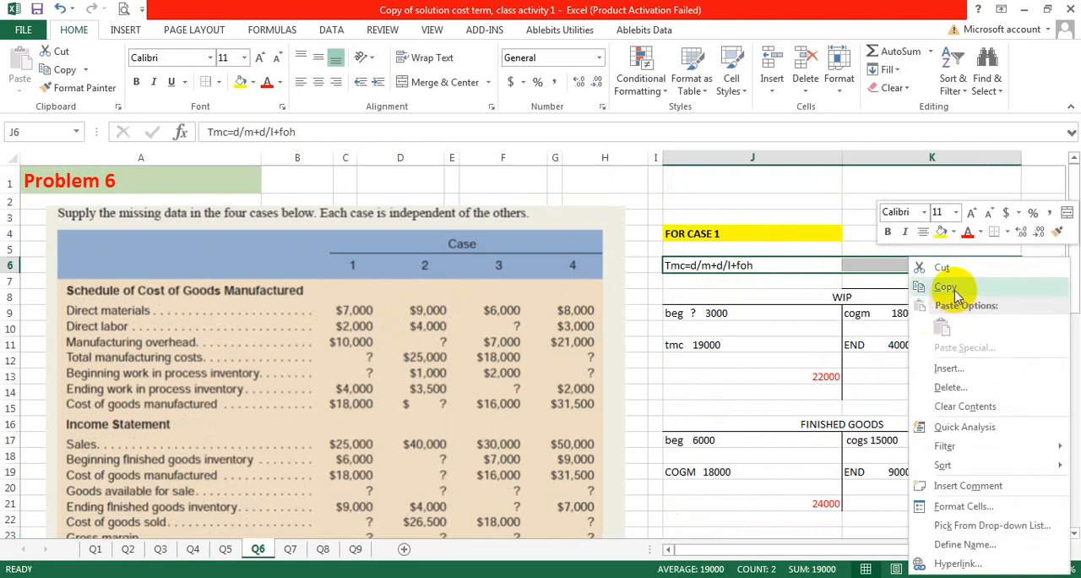
pyautogui.click(945, 291)
pyautogui.scroll(-7, 808, 323)
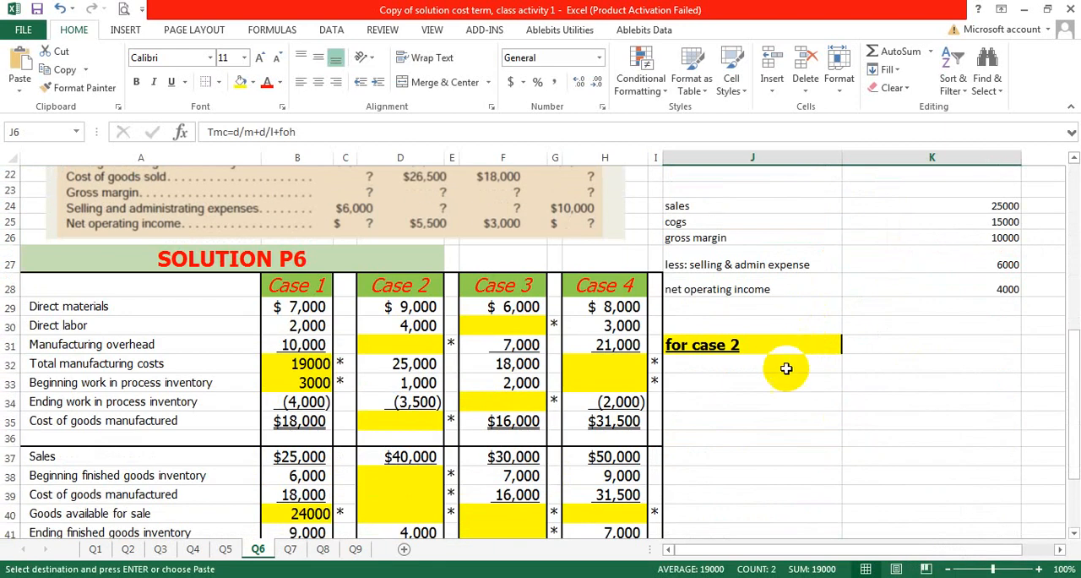
# Step: Enter the total manufacturing cost formula text tmc=d/m+d/l+foh in J32 under the Case 2 heading
pyautogui.click(778, 363)
pyautogui.doubleClick(778, 364)
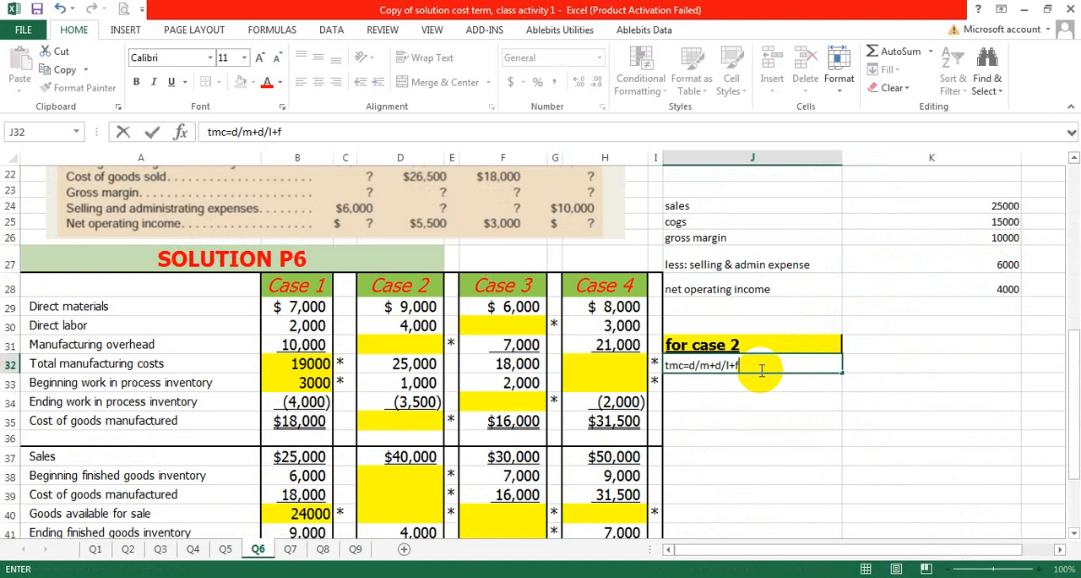
pyautogui.click(862, 363)
pyautogui.scroll(6, 456, 283)
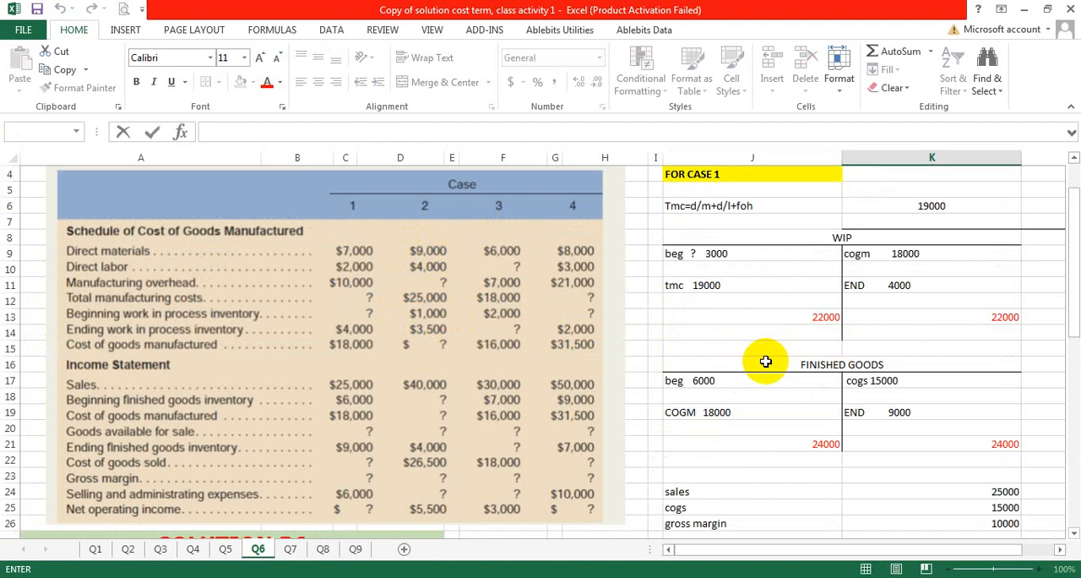
pyautogui.scroll(-6, 765, 362)
pyautogui.click(850, 363)
pyautogui.write('=25000-9000-')
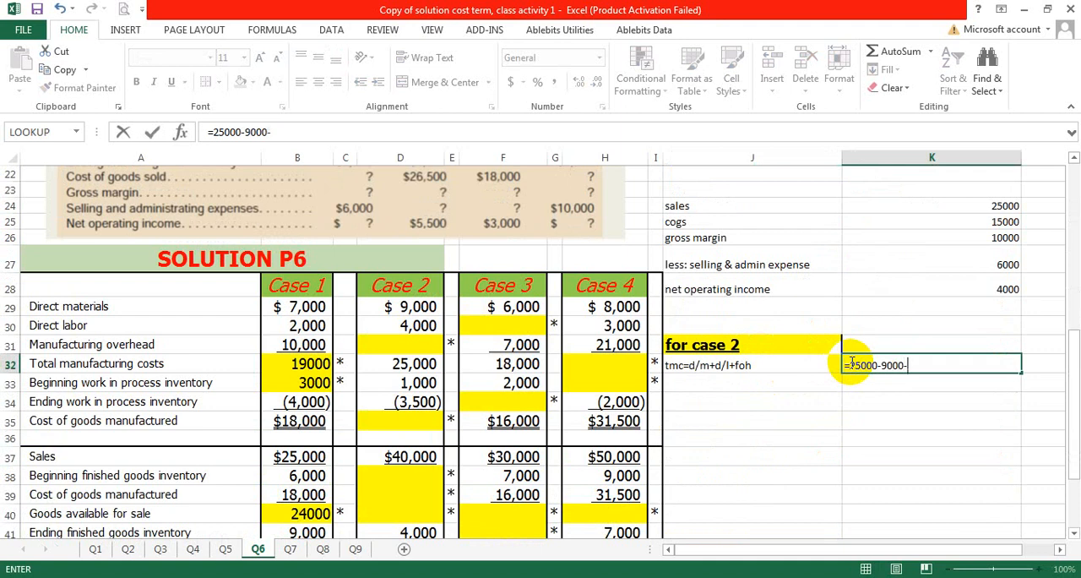
pyautogui.write('4000')
pyautogui.press('Return')
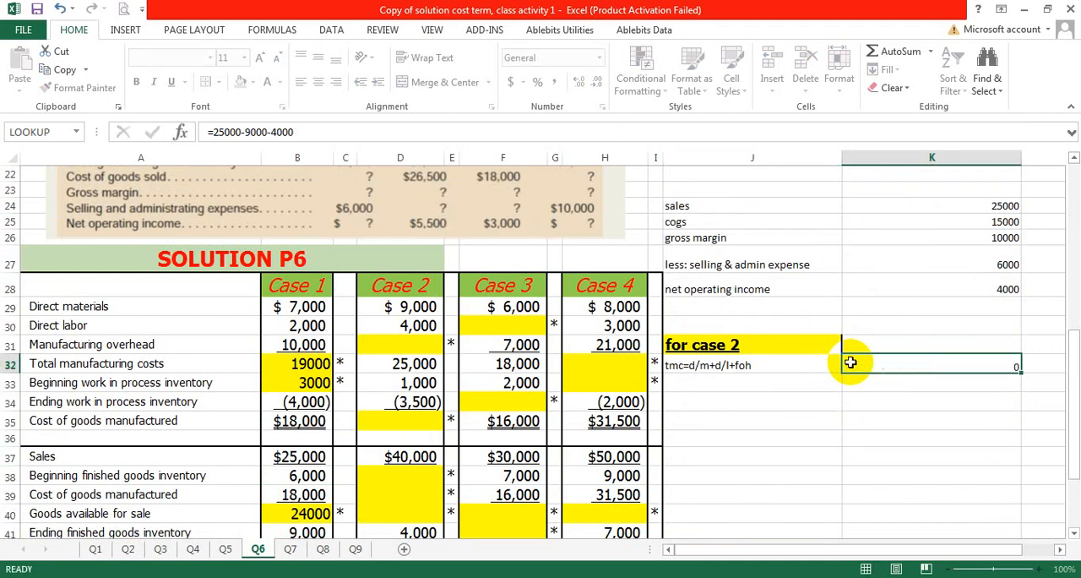
pyautogui.click(938, 366)
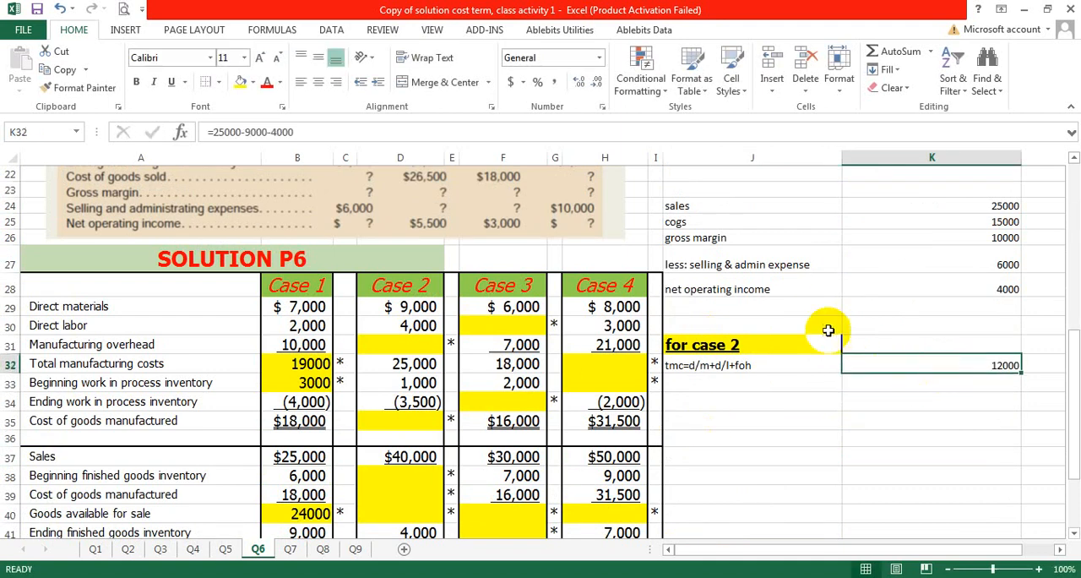
# Step: Enter the rearranged overhead formula text foh=tmc-d/m-d/l in J33 below the tmc line
pyautogui.scroll(6, 828, 355)
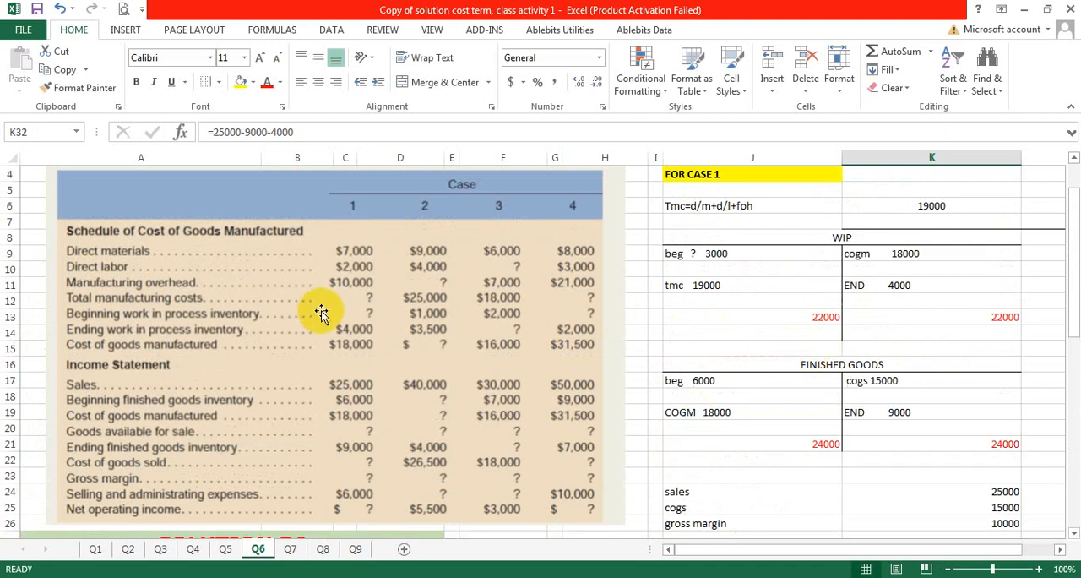
pyautogui.scroll(-5, 886, 439)
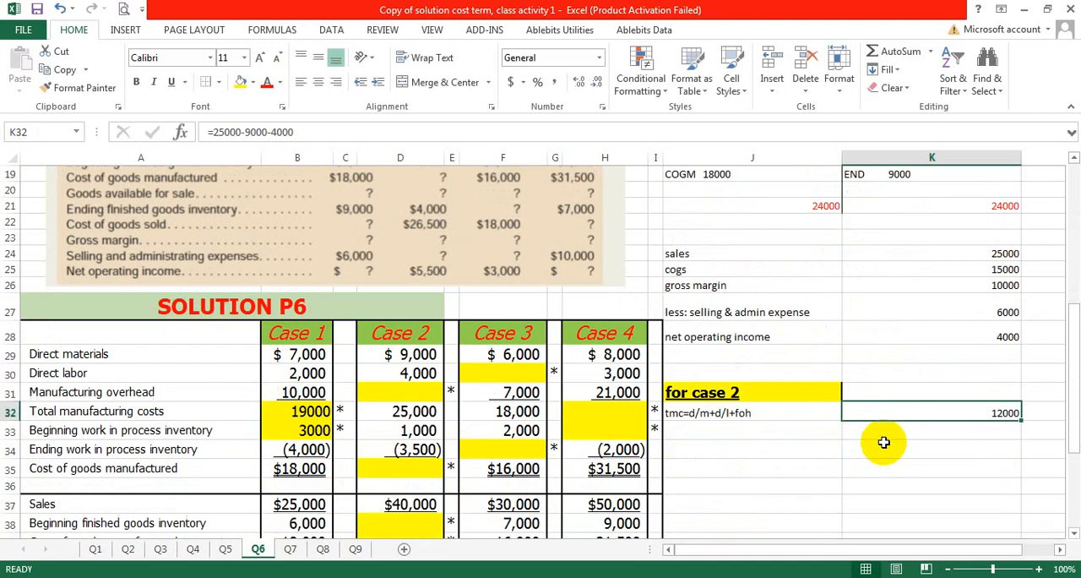
pyautogui.click(740, 415)
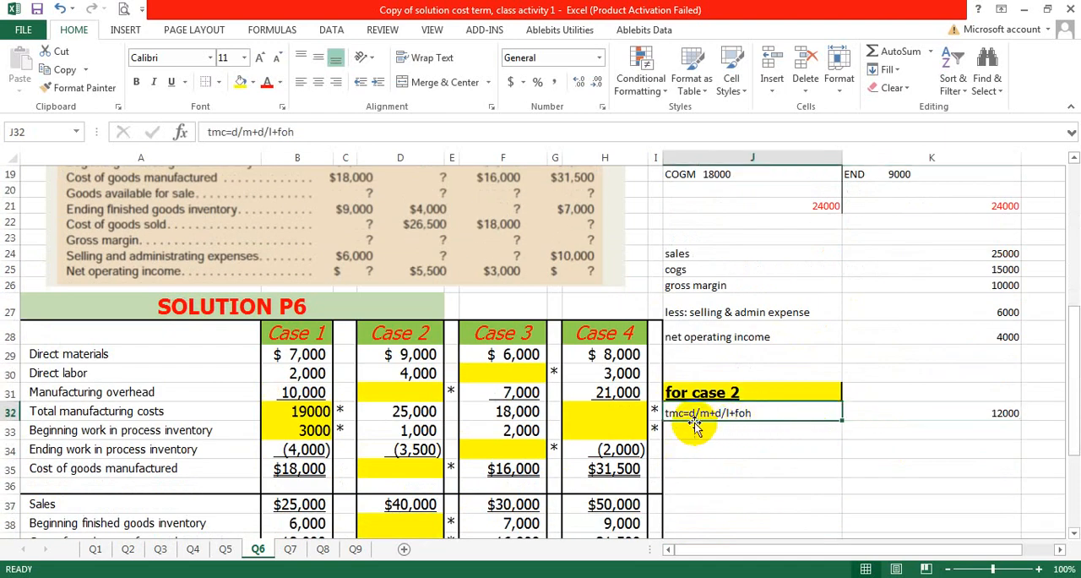
pyautogui.doubleClick(705, 432)
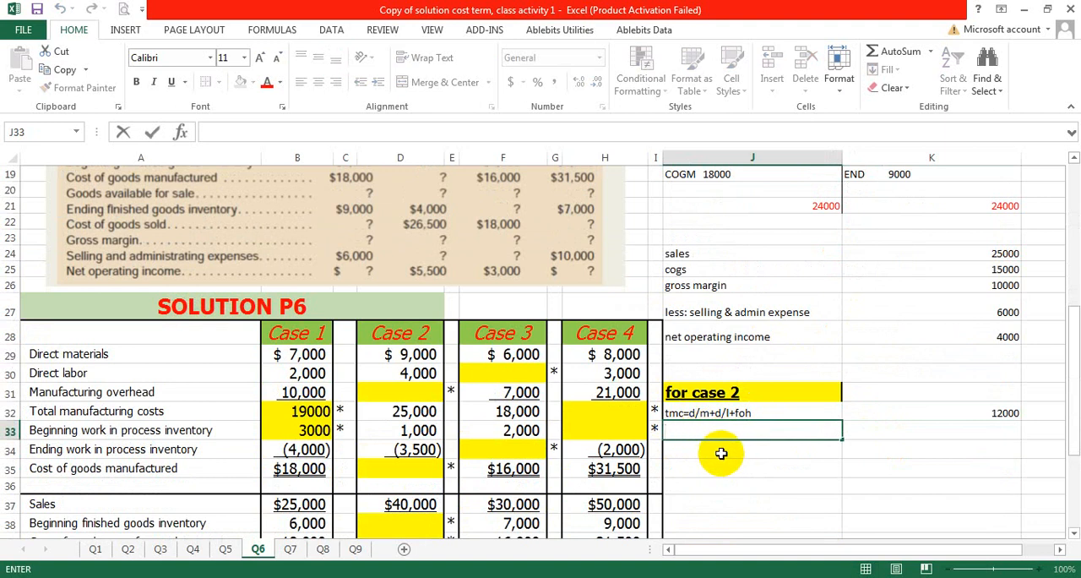
pyautogui.write('foh=tmc-d/m-d/l')
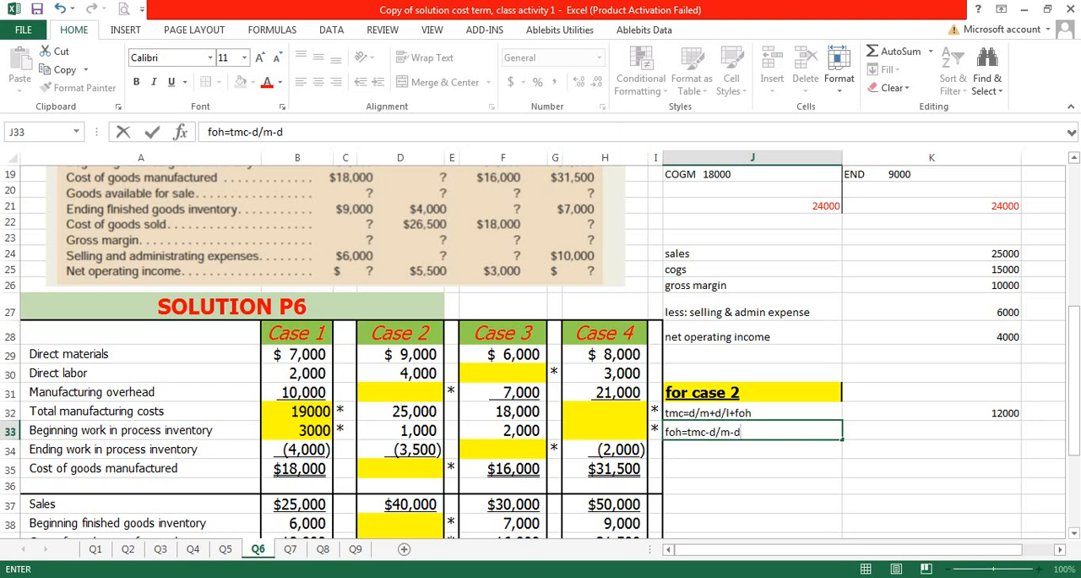
pyautogui.click(956, 412)
# Step: Copy the overhead calculation from K32 to K33 beside the foh line and clear K32
pyautogui.click(888, 431)
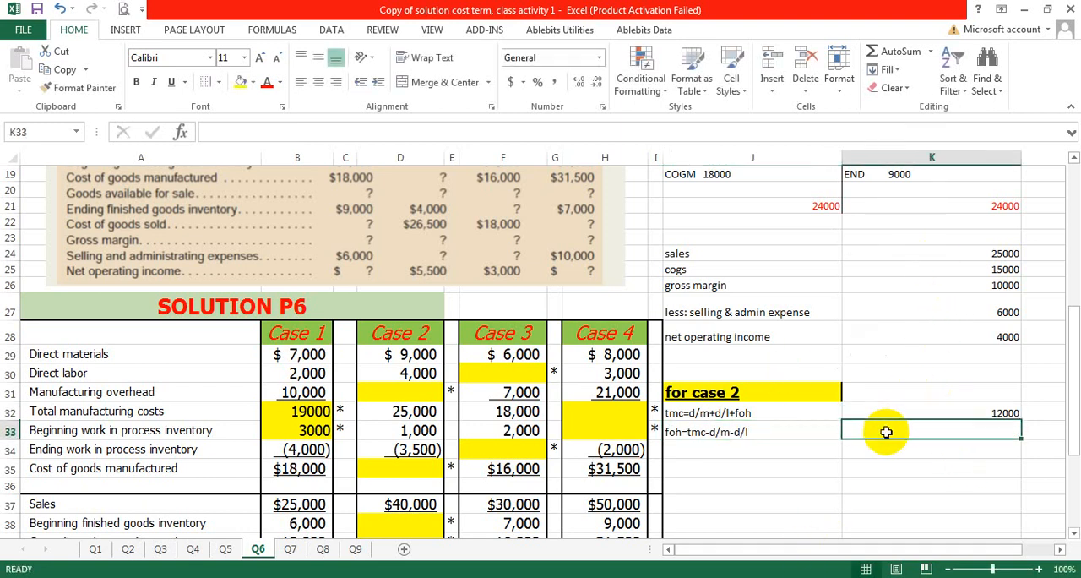
pyautogui.rightClick(887, 412)
pyautogui.click(919, 99)
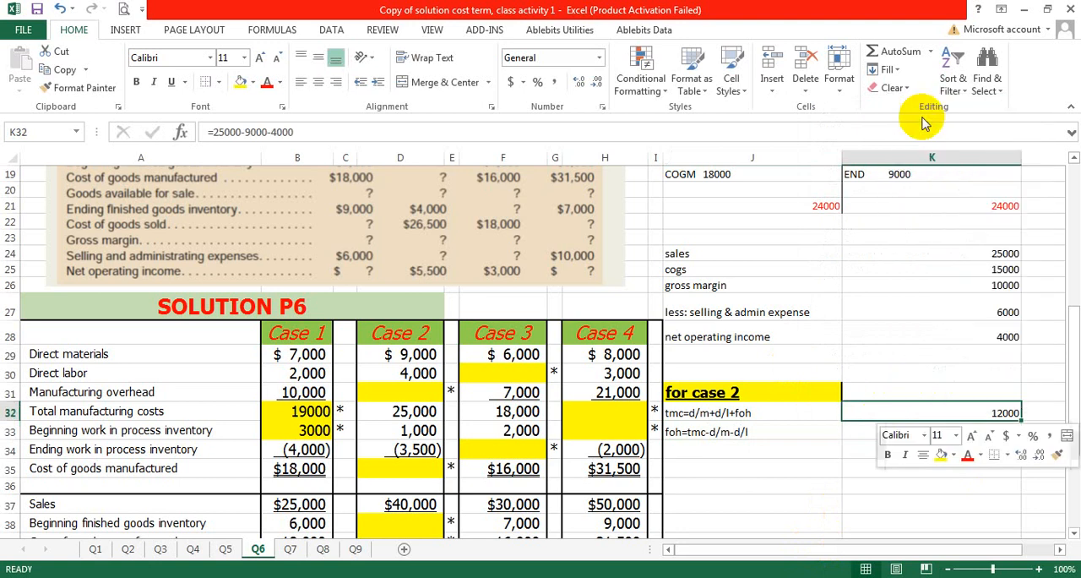
pyautogui.click(888, 432)
pyautogui.hotkey('ctrl', 'v')
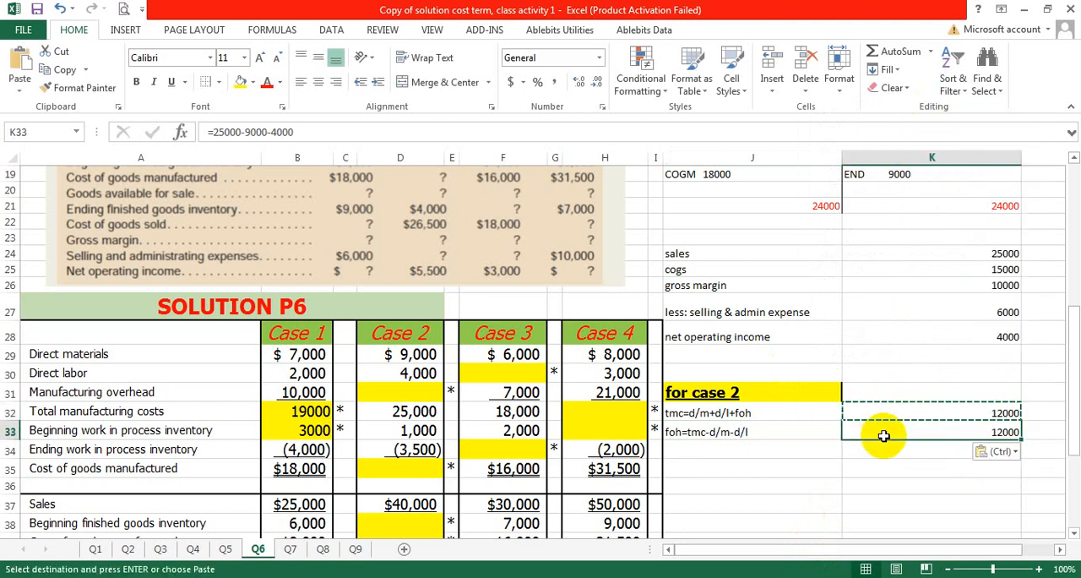
pyautogui.press('Escape')
pyautogui.click(870, 484)
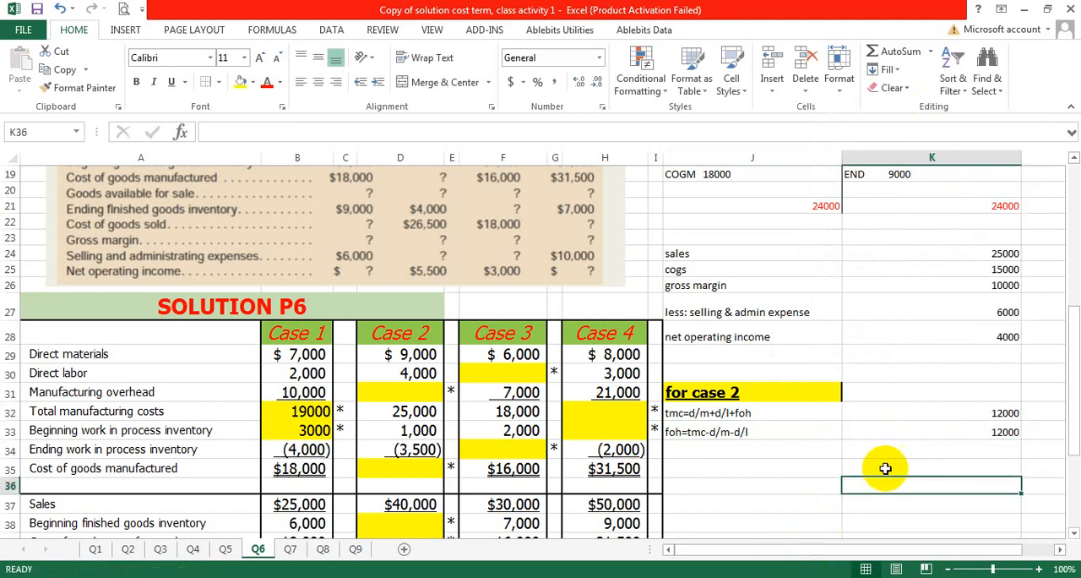
pyautogui.click(907, 410)
pyautogui.press('Delete')
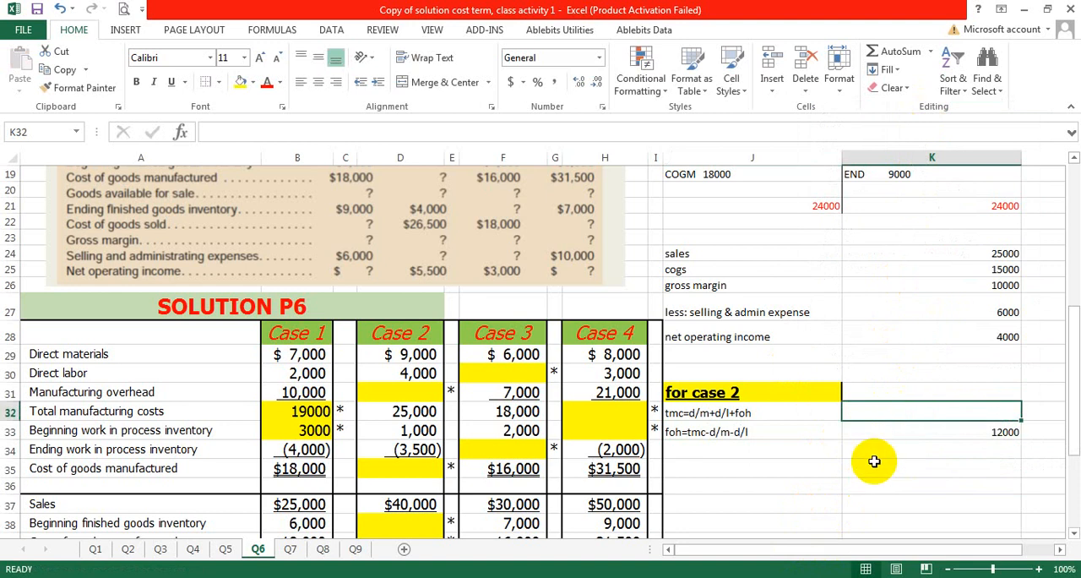
pyautogui.click(874, 462)
# Step: Check the overhead calculation in K33 and enter 12000 as the Case 2 manufacturing overhead in D31
pyautogui.click(728, 429)
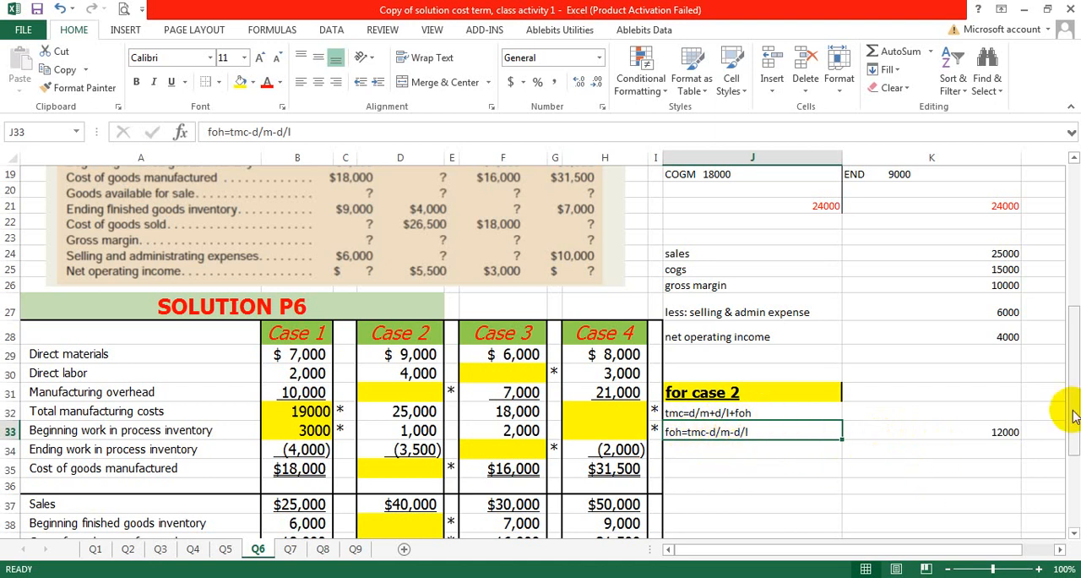
pyautogui.doubleClick(954, 431)
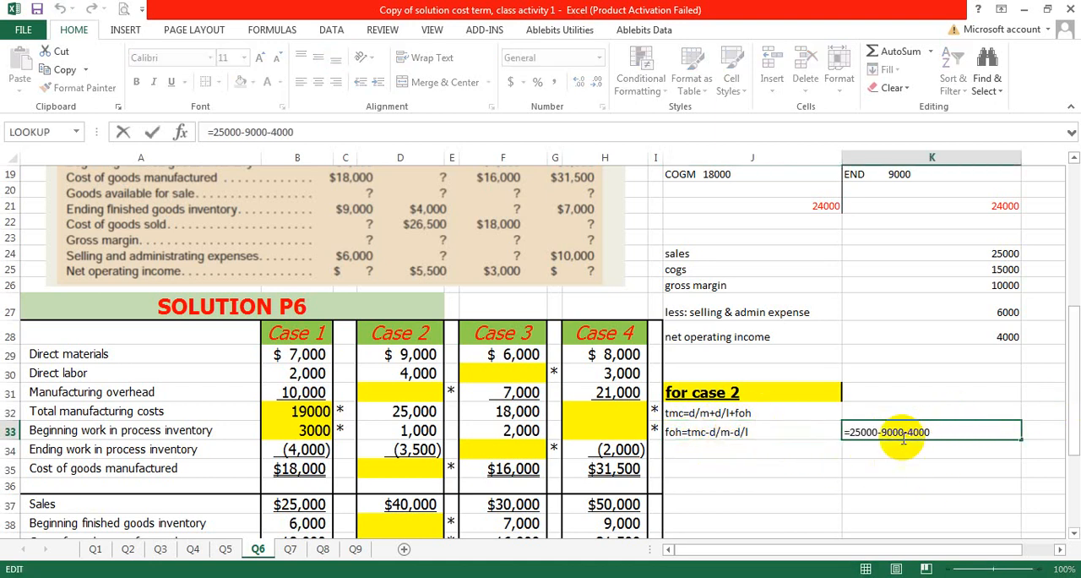
pyautogui.press('Return')
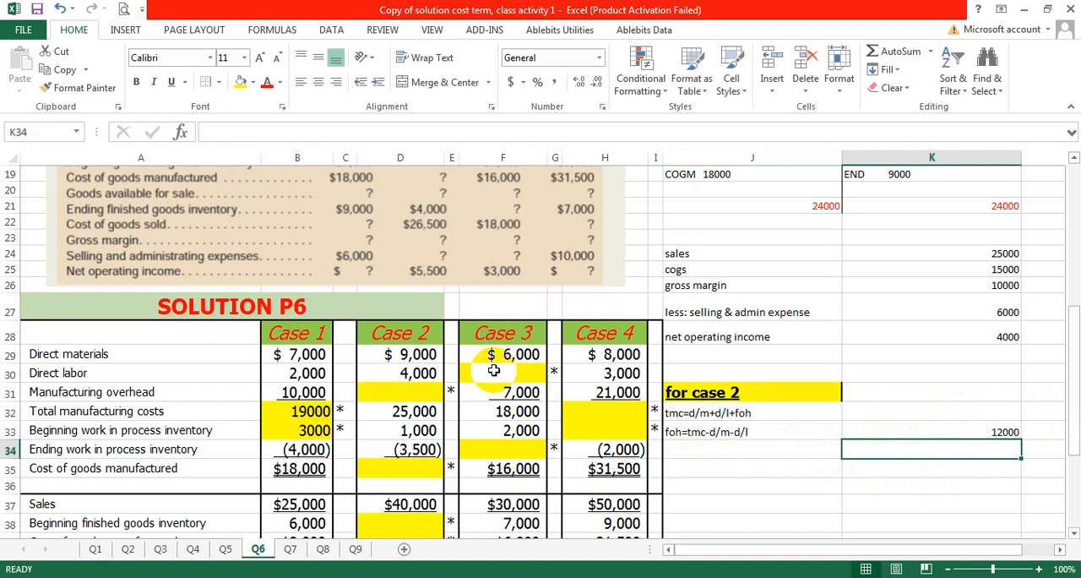
pyautogui.click(396, 389)
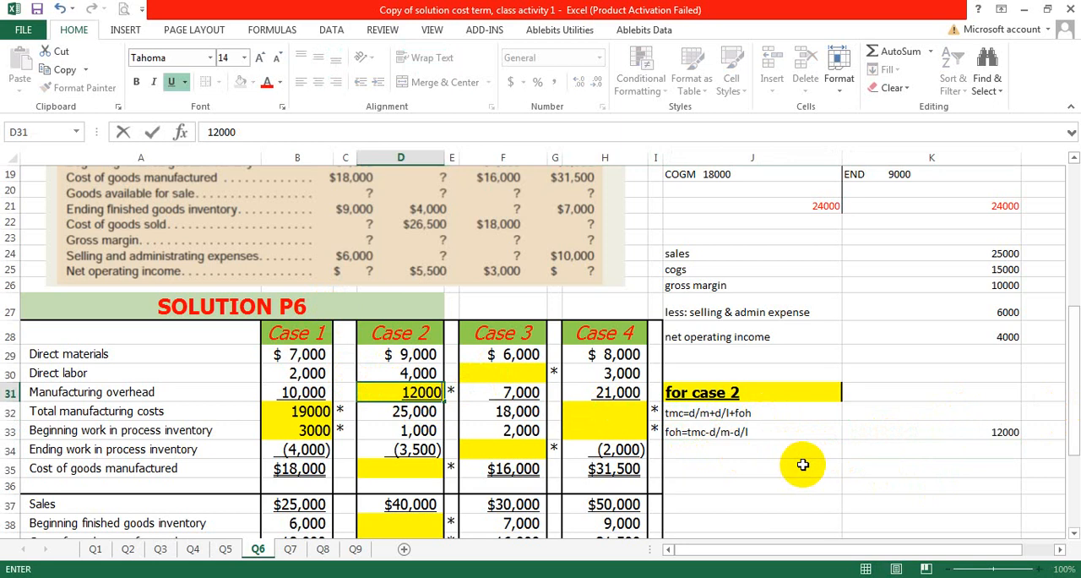
pyautogui.click(732, 444)
# Step: Copy the Case 1 WIP T-account from J8:K13 and paste it at J35 below the Case 2 overhead calculation
pyautogui.scroll(-2, 718, 428)
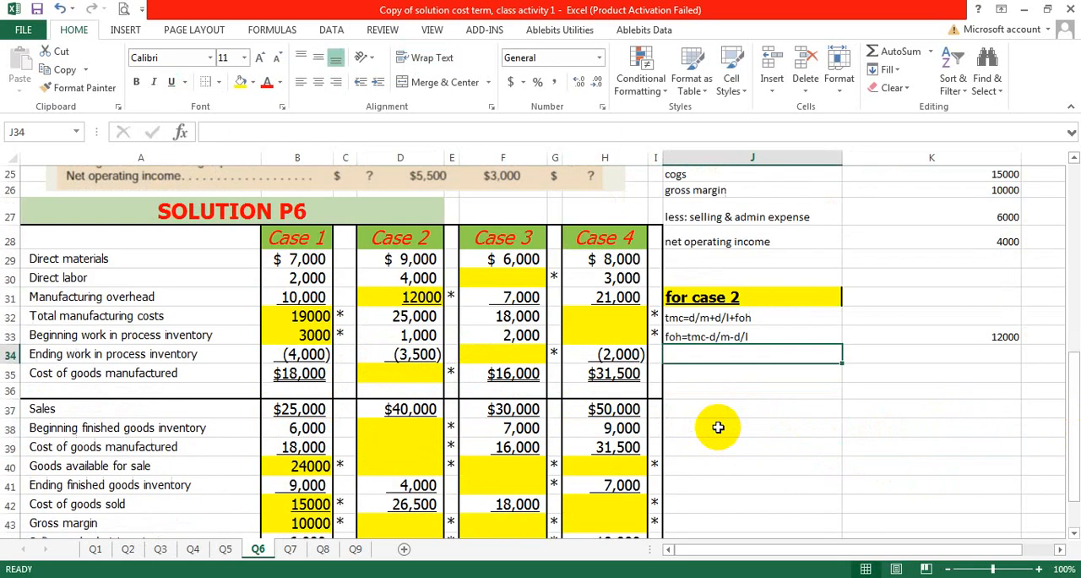
pyautogui.click(393, 375)
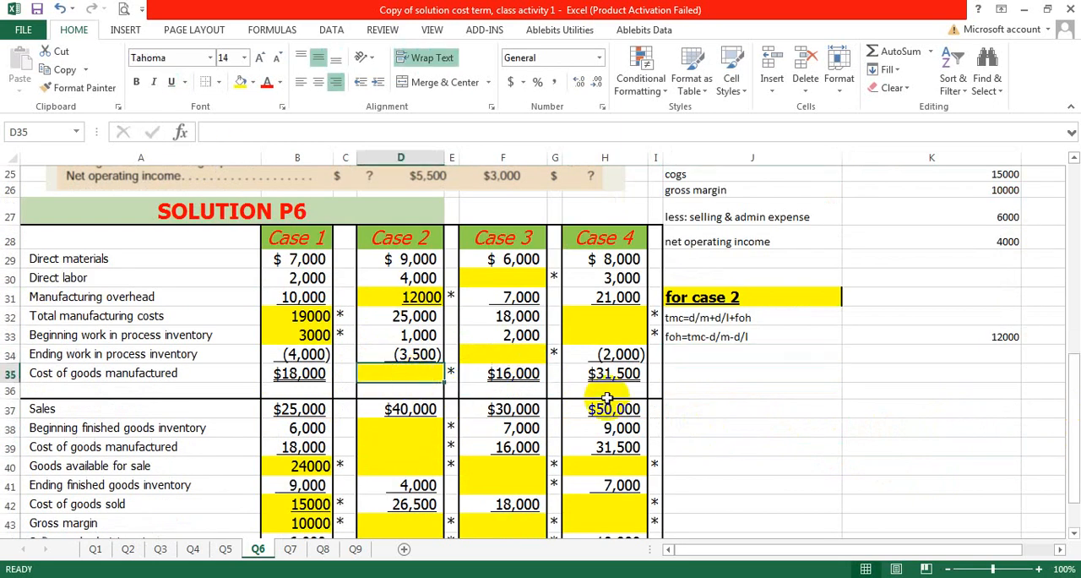
pyautogui.scroll(6, 851, 404)
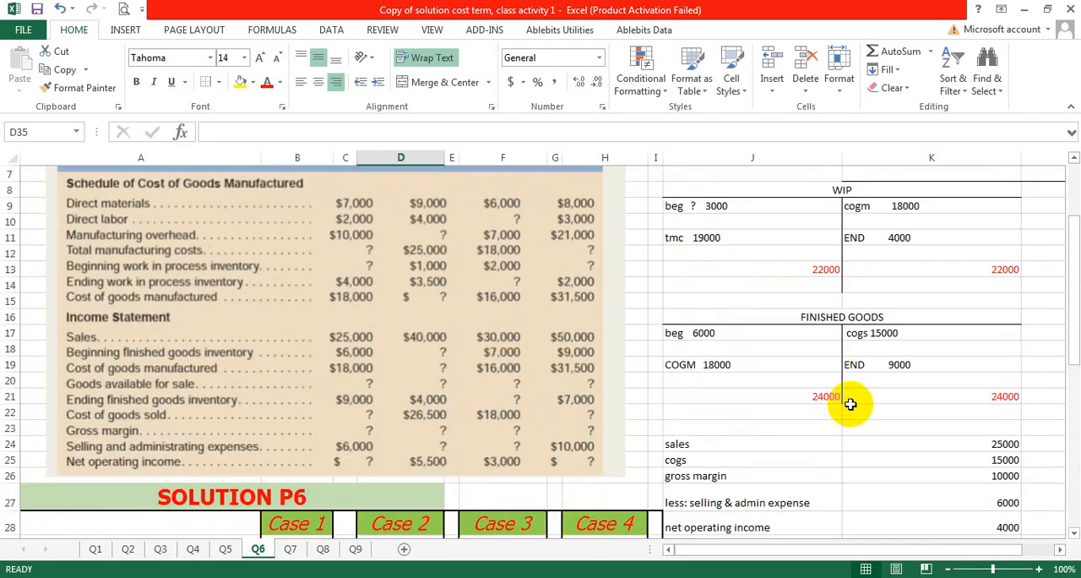
pyautogui.moveTo(727, 191); pyautogui.dragTo(807, 253)
pyautogui.rightClick(797, 237)
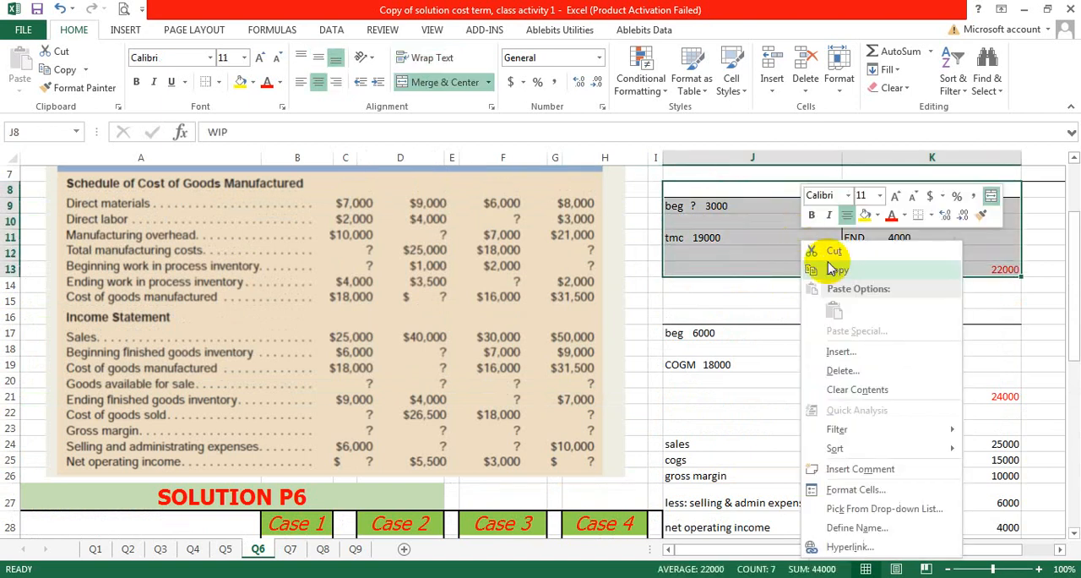
pyautogui.click(766, 266)
pyautogui.scroll(-10, 811, 329)
pyautogui.scroll(3, 804, 330)
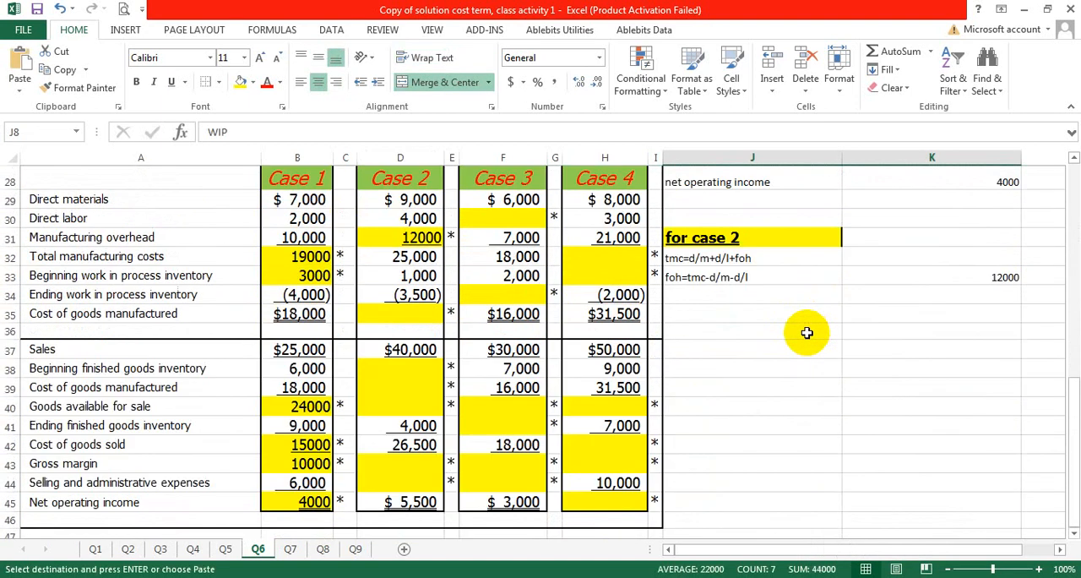
pyautogui.click(762, 317)
pyautogui.hotkey('ctrl', 'v')
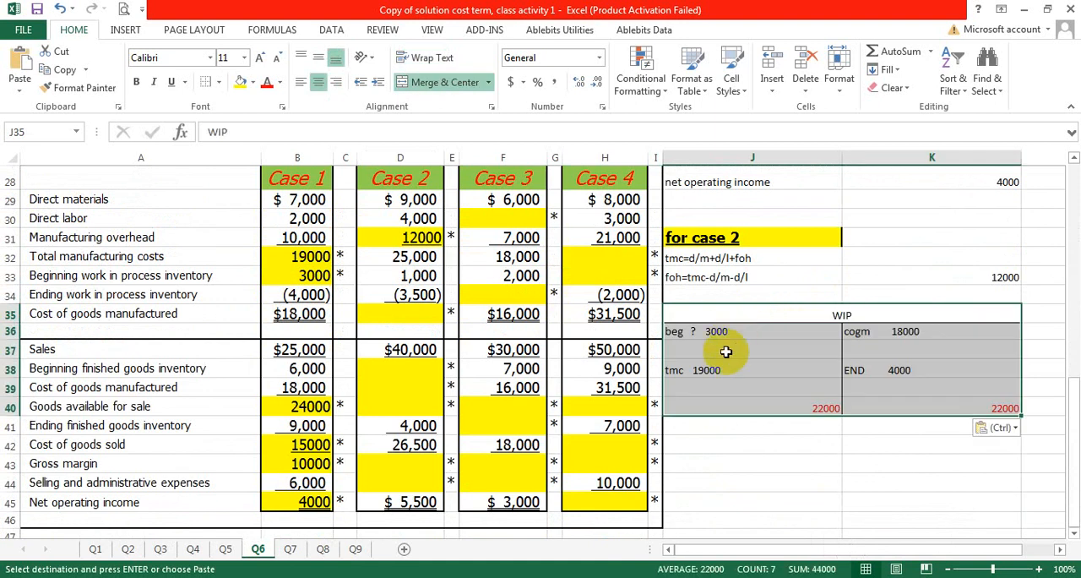
# Step: Update the debit side of the Case 2 WIP account to beg 1000 in J36 and tmc 25000 in J38
pyautogui.scroll(1, 726, 352)
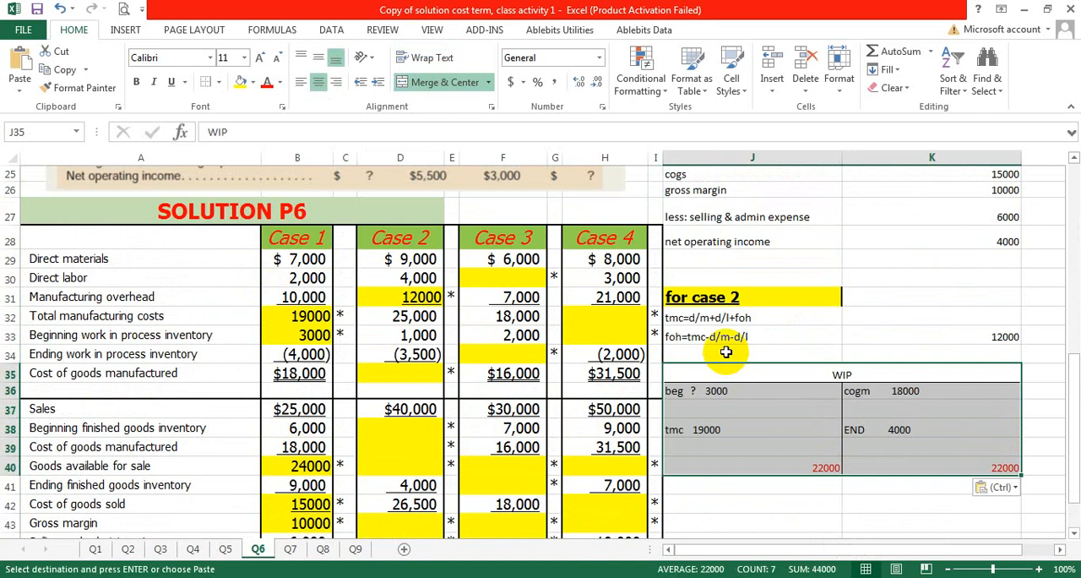
pyautogui.scroll(-1, 725, 352)
pyautogui.doubleClick(719, 330)
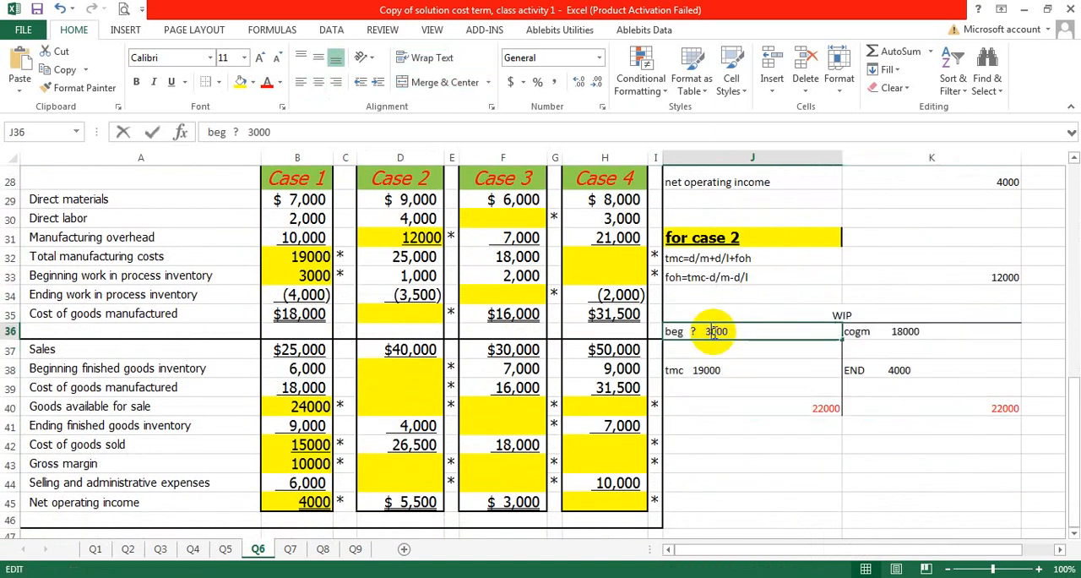
pyautogui.write('1')
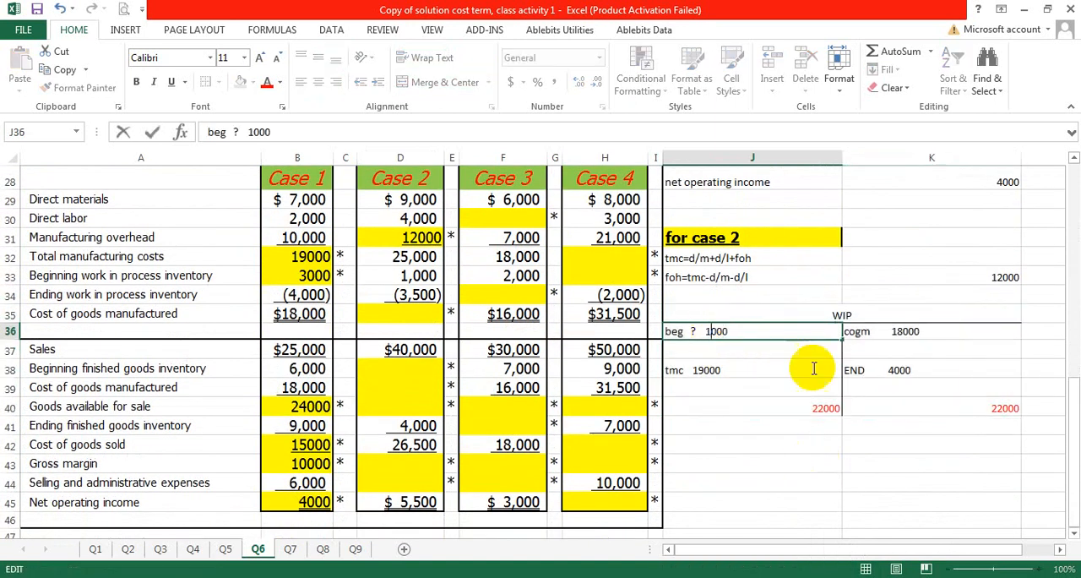
pyautogui.doubleClick(710, 369)
pyautogui.moveTo(722, 370); pyautogui.dragTo(697, 370)
pyautogui.write('2')
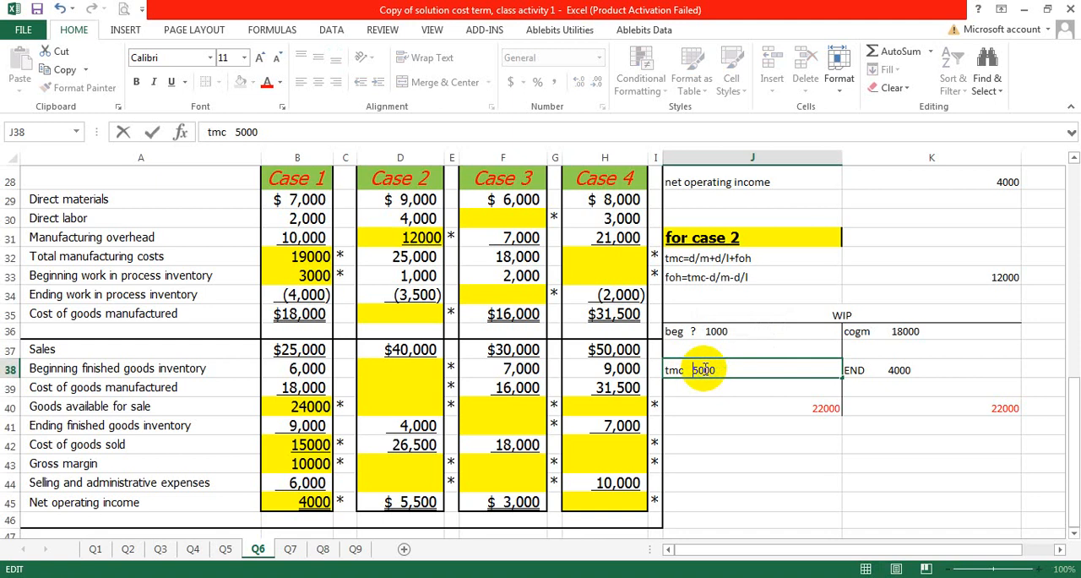
pyautogui.click(775, 404)
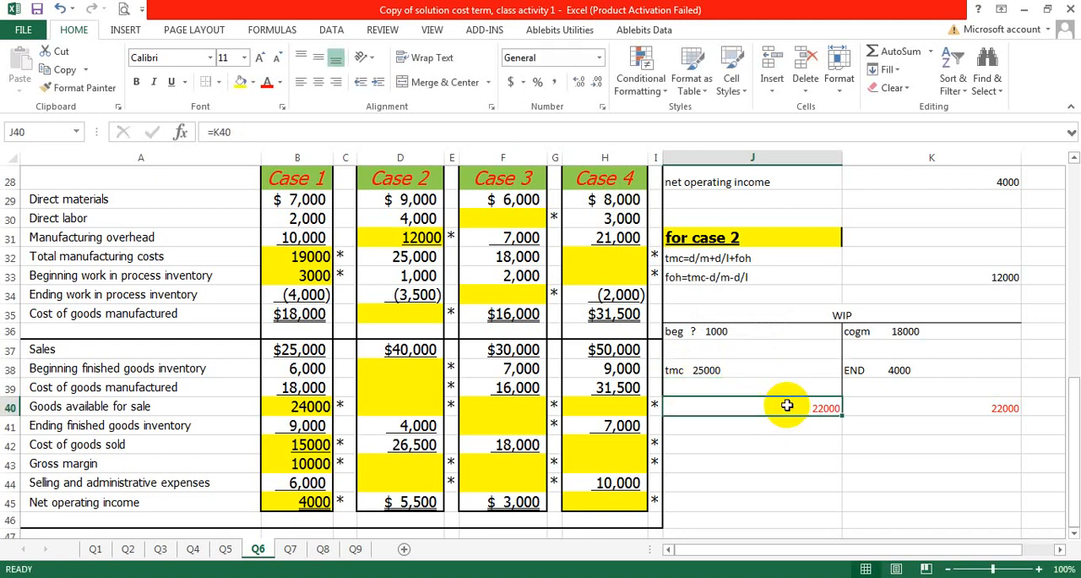
# Step: Replace the formulas for both WIP account totals in J40 and K40 with 26000
pyautogui.doubleClick(795, 405)
pyautogui.press('BackSpace')
pyautogui.press('BackSpace')
pyautogui.press('BackSpace')
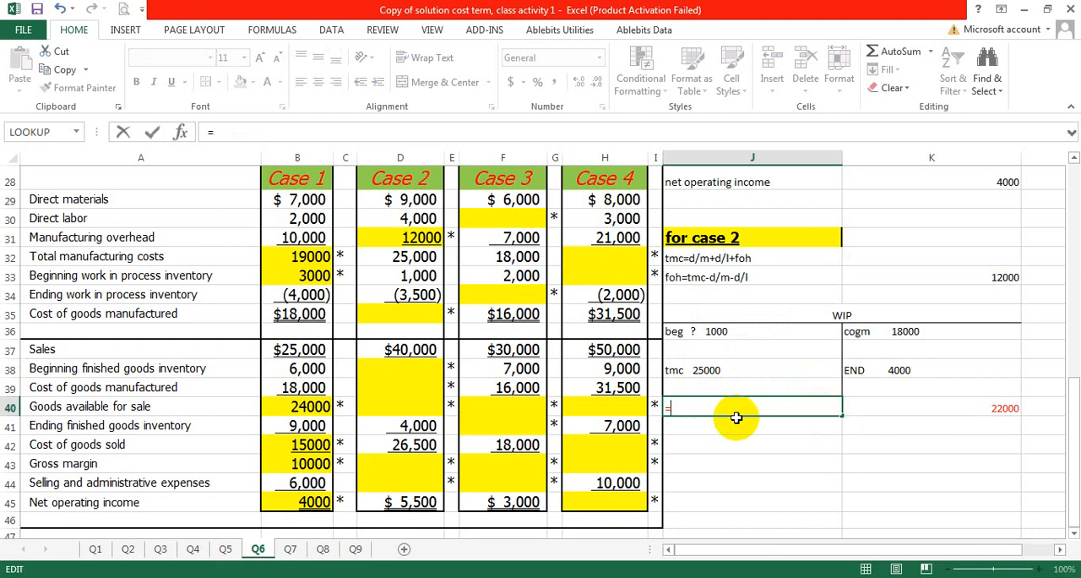
pyautogui.press('BackSpace')
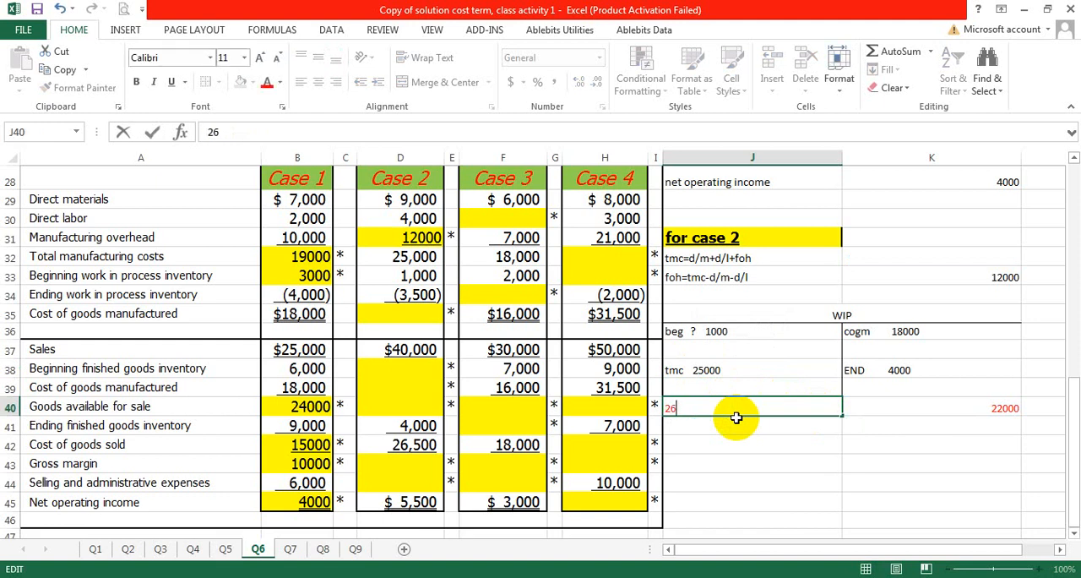
pyautogui.click(771, 480)
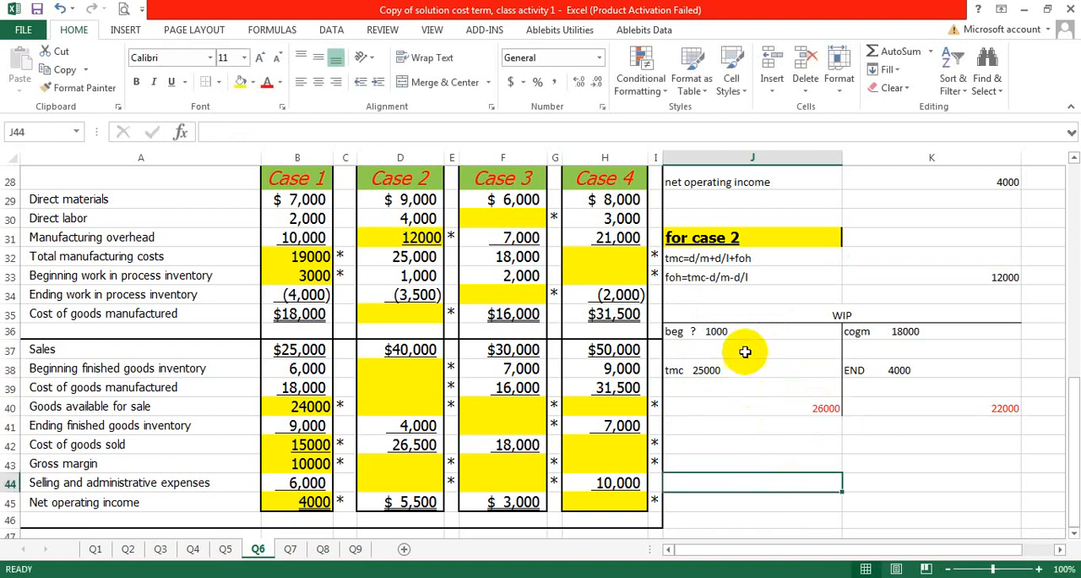
pyautogui.click(999, 412)
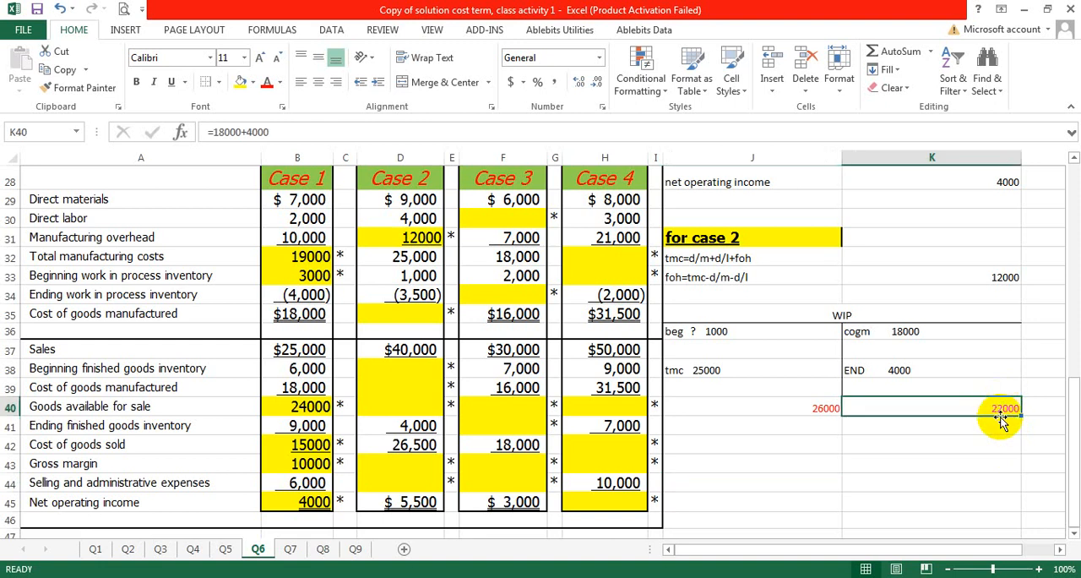
pyautogui.write('2')
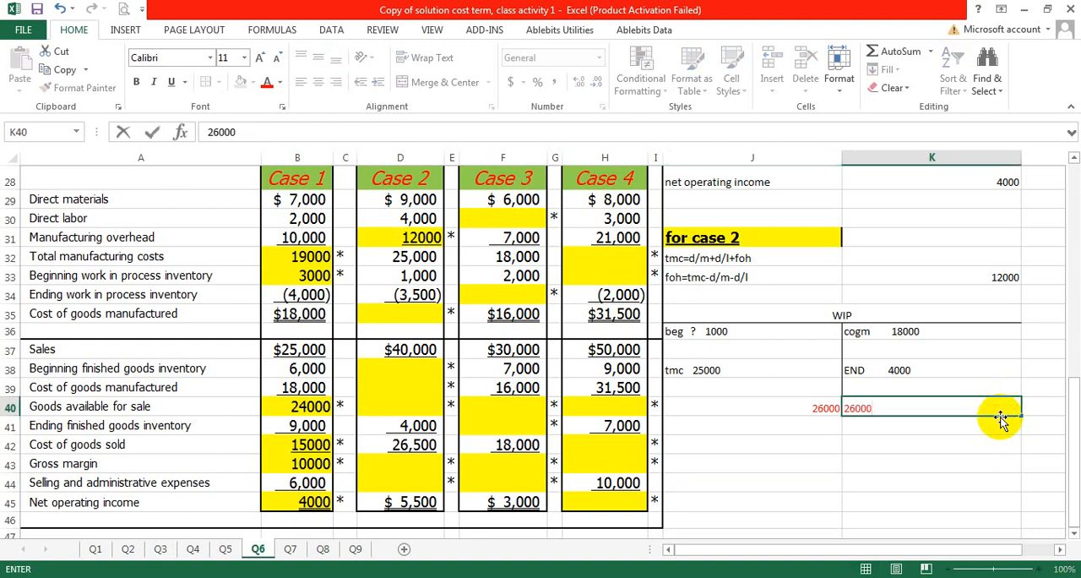
pyautogui.press('Return')
# Step: Set the WIP END amount in K38 to 3500 and remove the cogm amount from K36, keeping its label
pyautogui.click(915, 334)
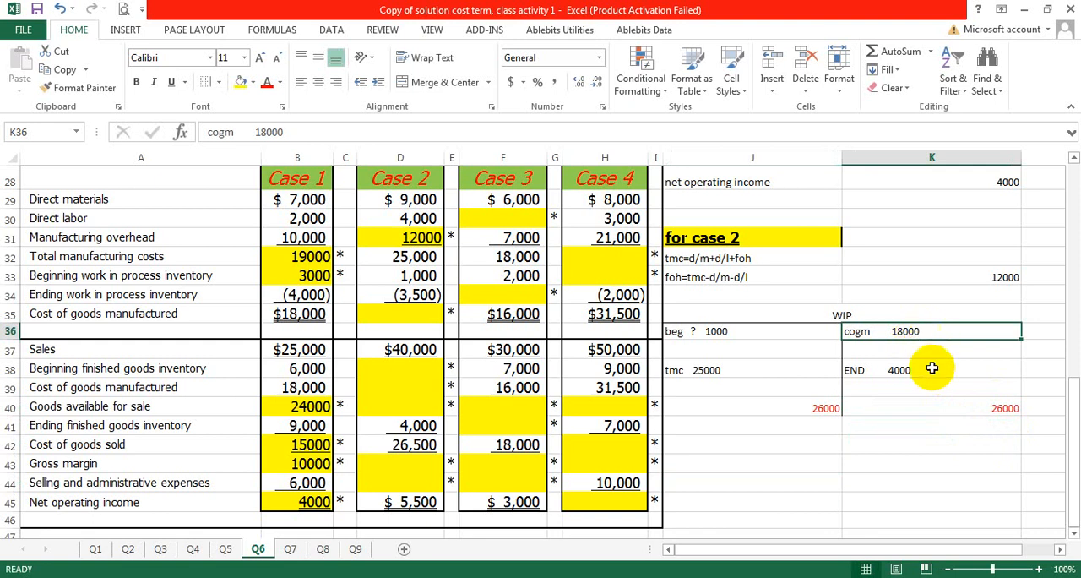
pyautogui.doubleClick(925, 370)
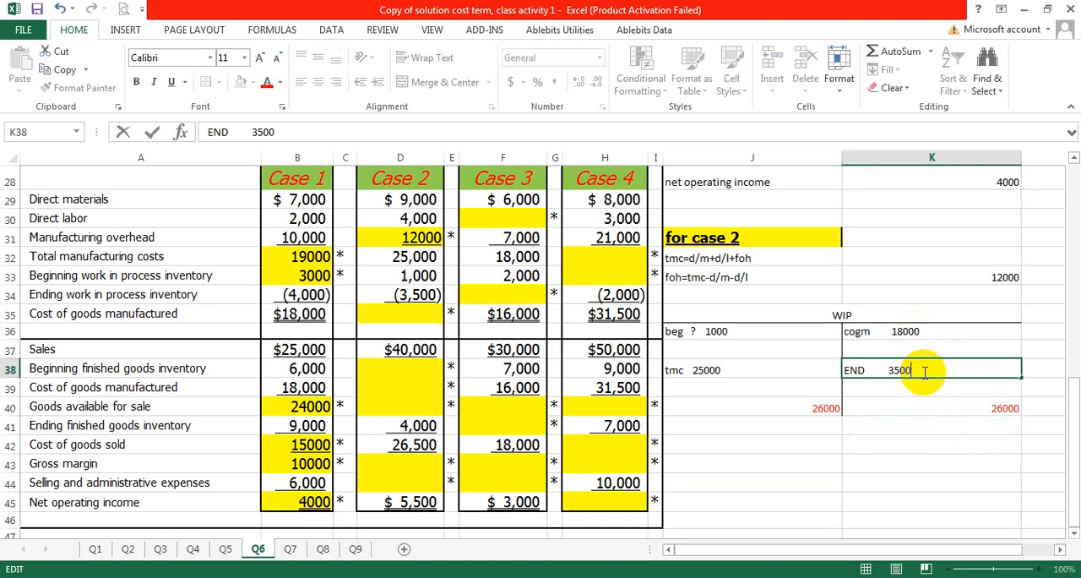
pyautogui.click(949, 444)
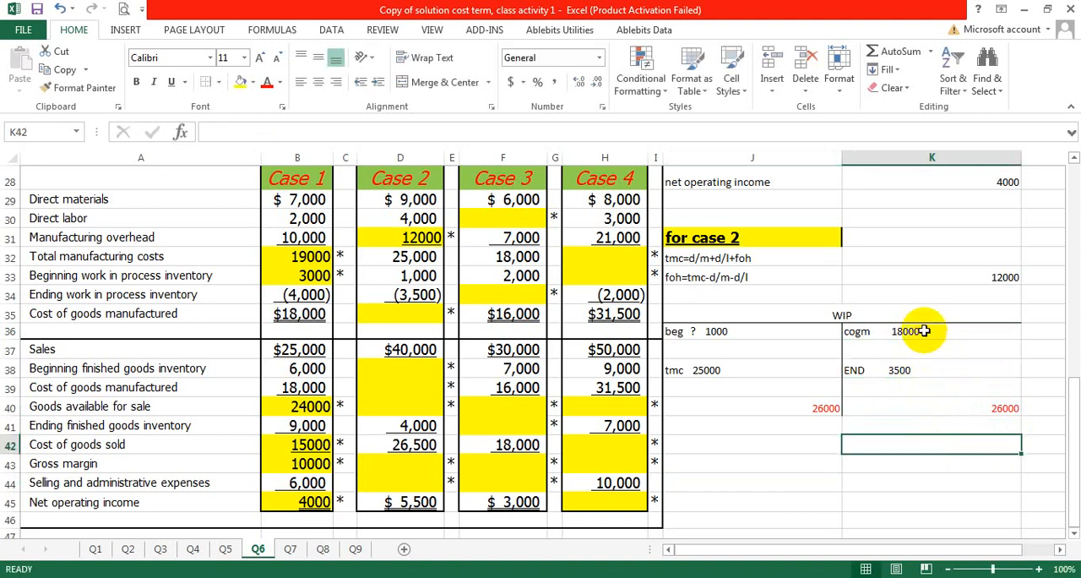
pyautogui.doubleClick(925, 330)
pyautogui.moveTo(915, 330); pyautogui.dragTo(892, 330)
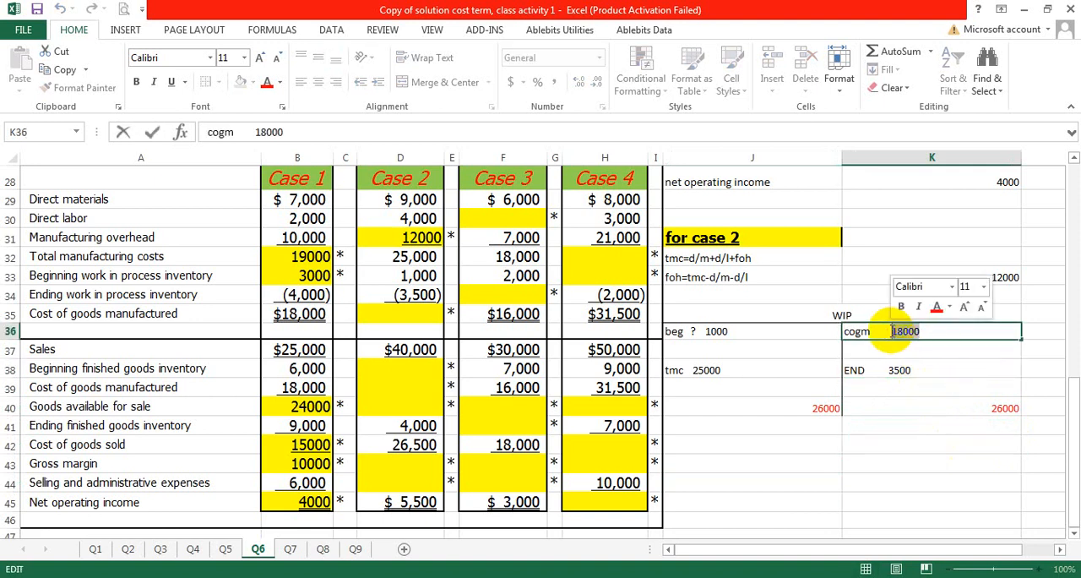
pyautogui.press('BackSpace')
pyautogui.click(908, 414)
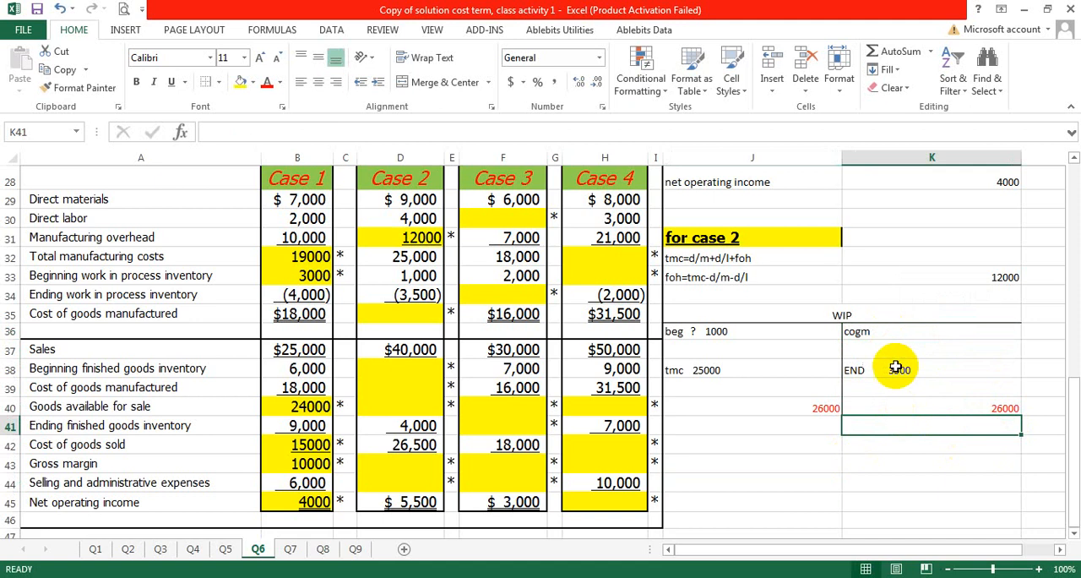
# Step: Calculate the Case 2 cost of goods manufactured with =26000-3500 in K41 below the WIP account's credit total
pyautogui.click(849, 331)
pyautogui.click(980, 411)
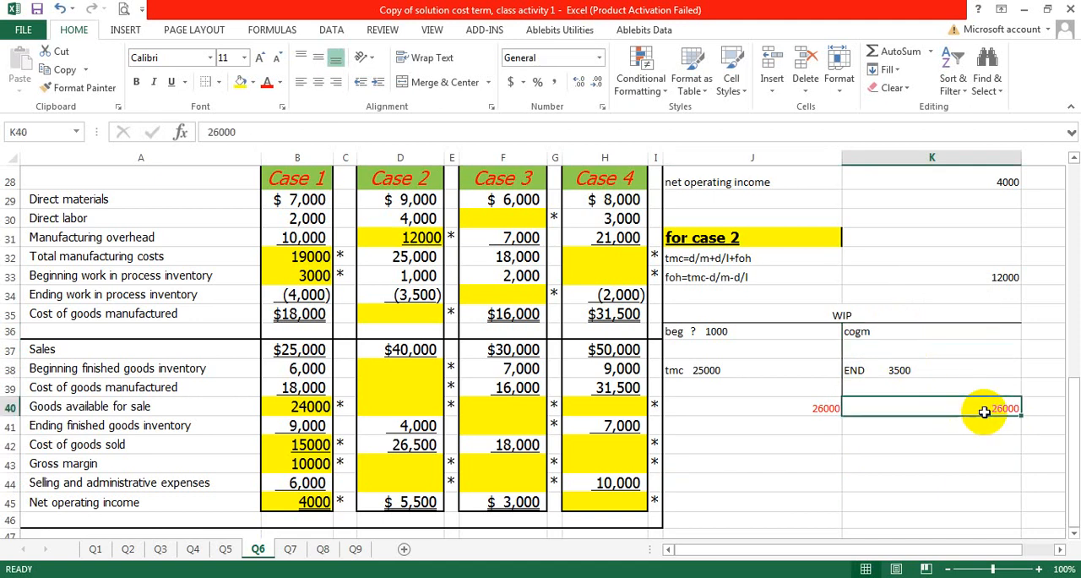
pyautogui.click(956, 382)
pyautogui.click(966, 425)
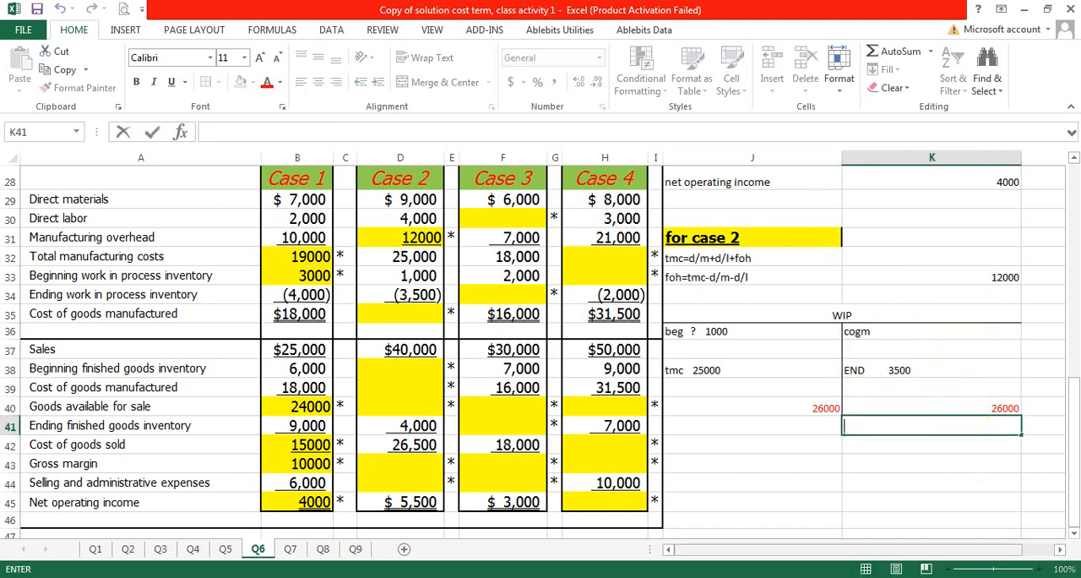
pyautogui.write('=26000-3500')
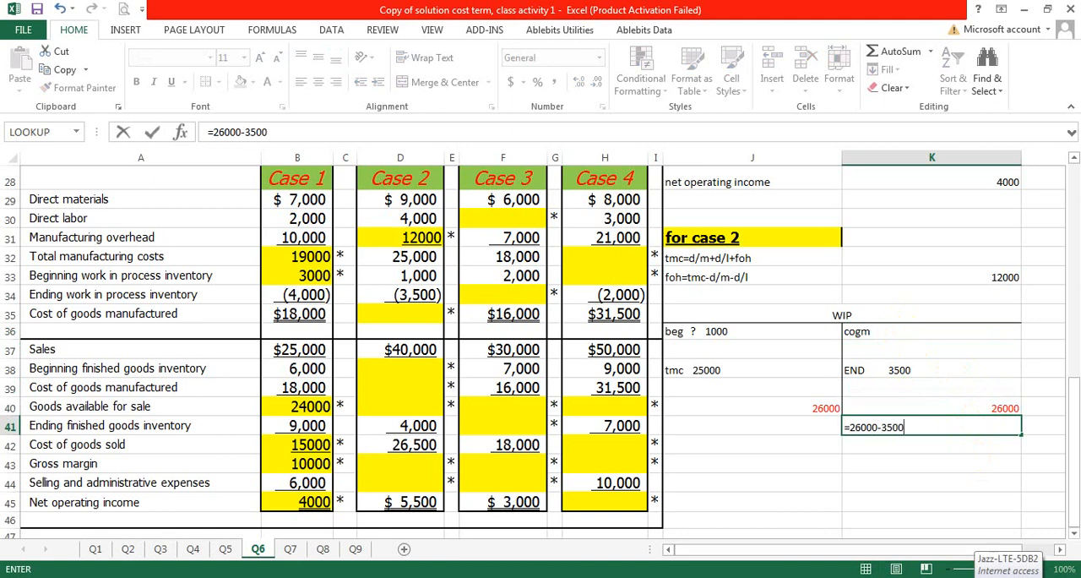
pyautogui.press('Return')
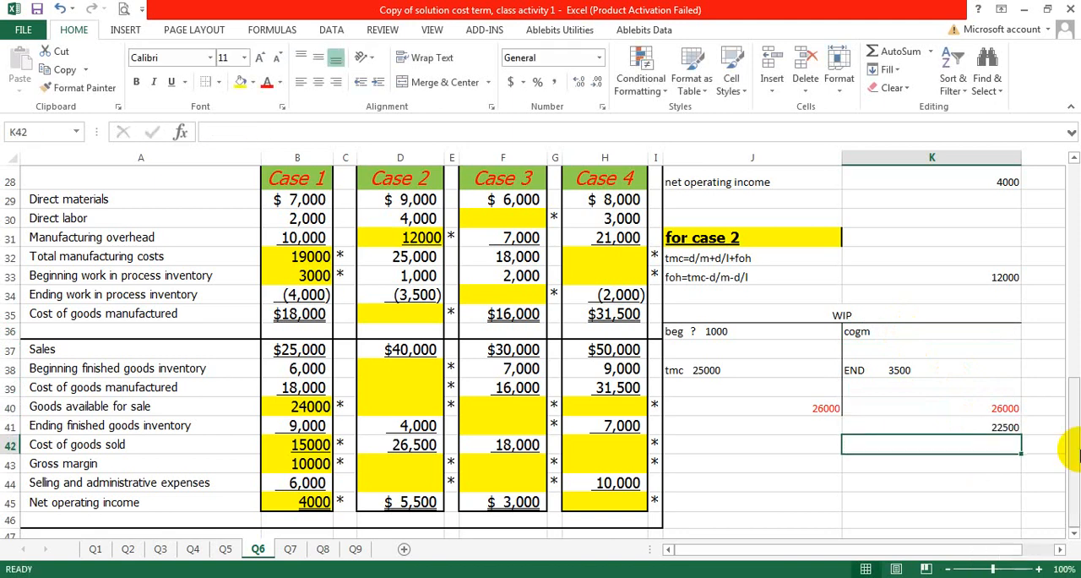
# Step: Clear the scratch calculation in K41 and enter 22500 as the cogm amount in K36 of the WIP account
pyautogui.click(1001, 428)
pyautogui.press('Delete')
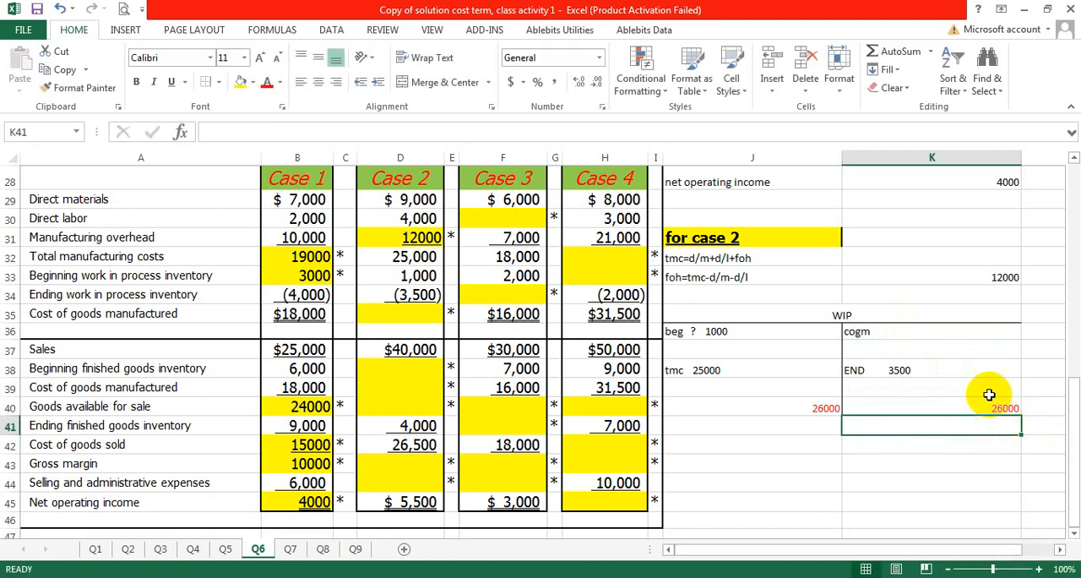
pyautogui.doubleClick(966, 331)
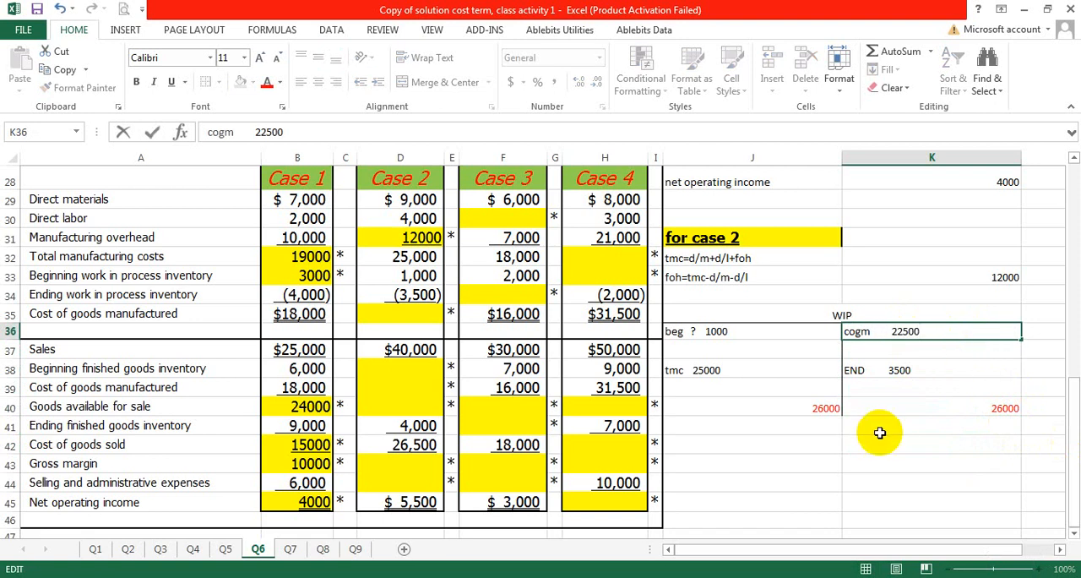
pyautogui.click(879, 430)
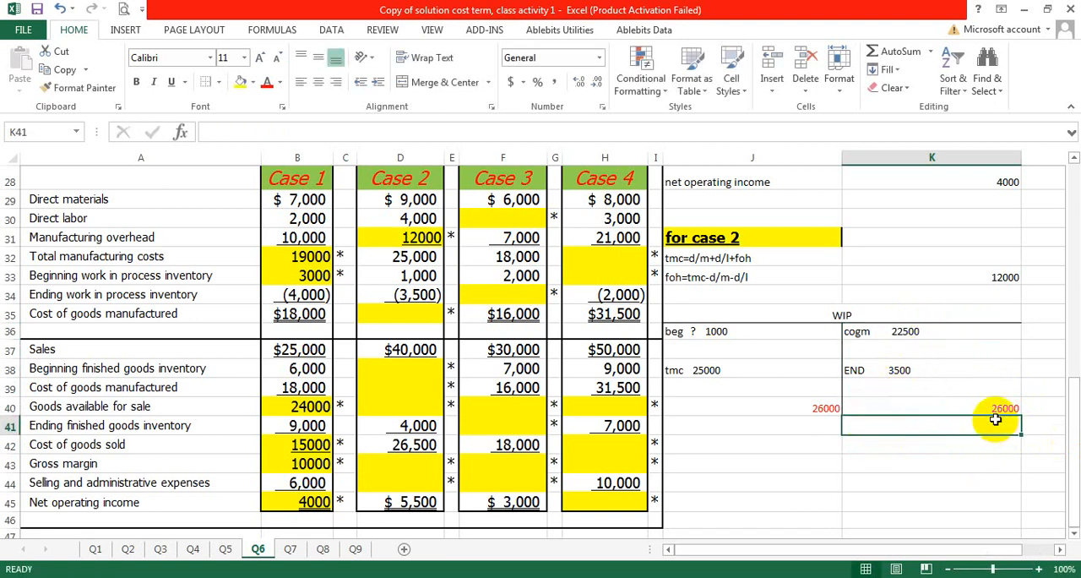
# Step: Check the completed WIP account and enter 22500 as the Case 2 cost of goods manufactured in D35
pyautogui.click(921, 369)
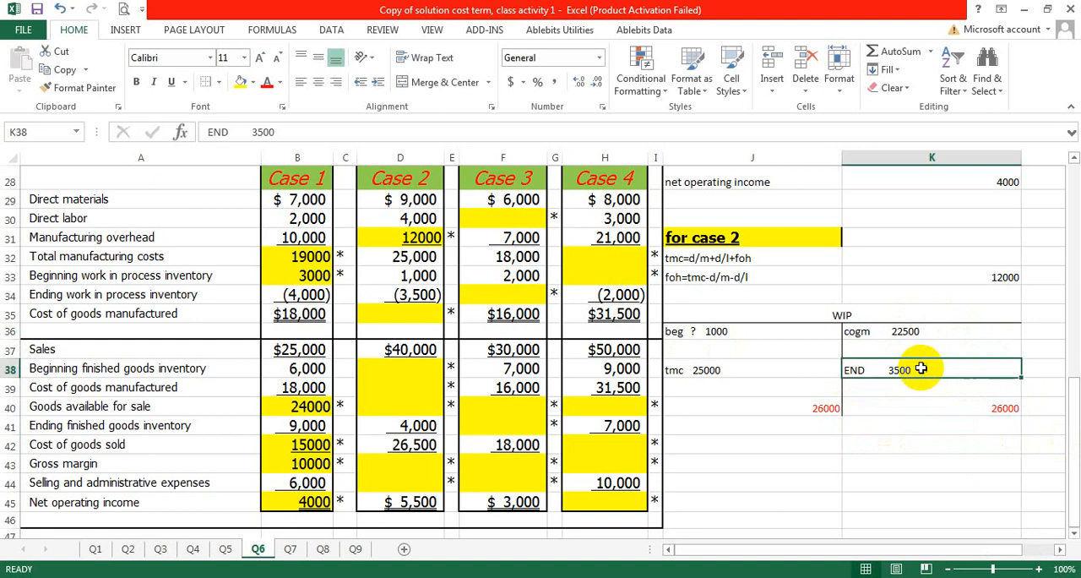
pyautogui.click(921, 335)
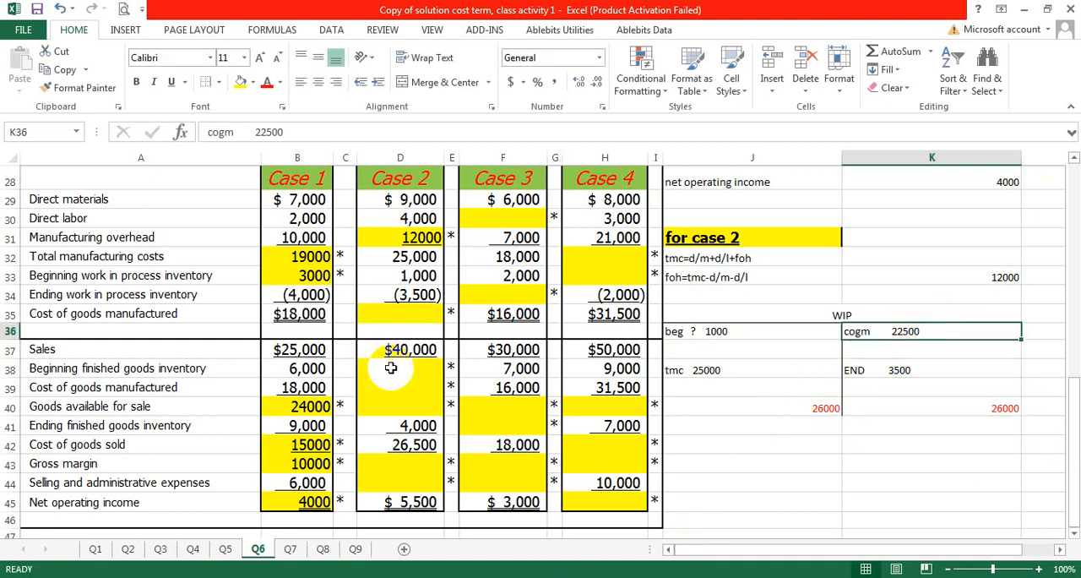
pyautogui.click(399, 316)
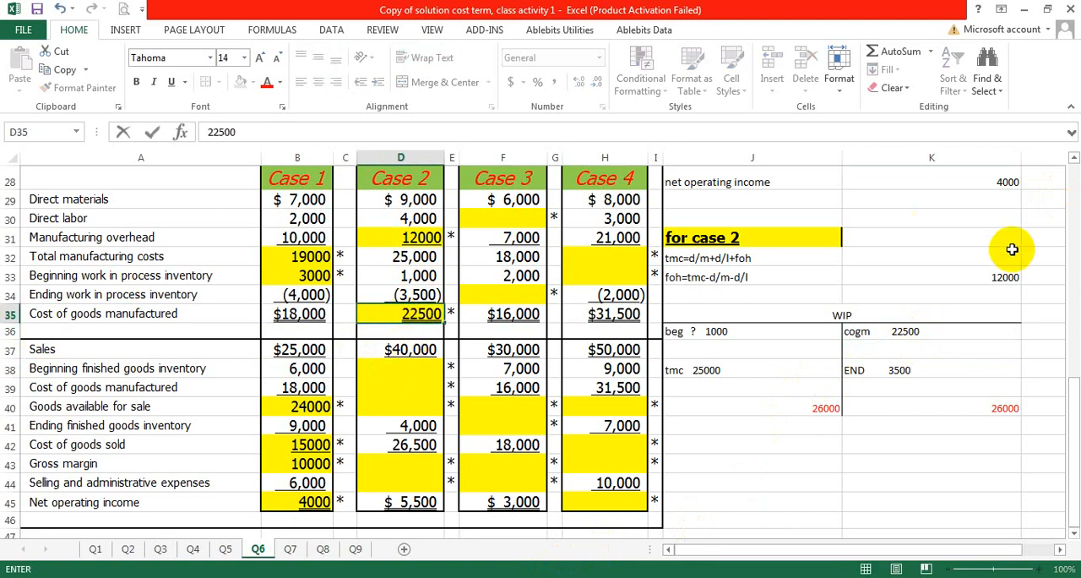
pyautogui.click(963, 405)
pyautogui.moveTo(750, 314); pyautogui.dragTo(873, 398)
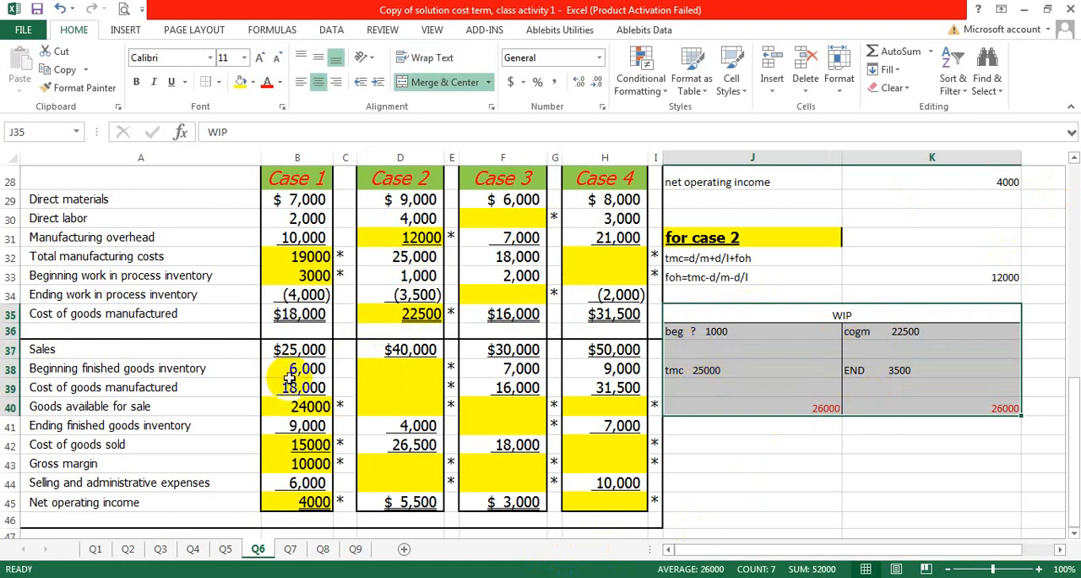
# Step: Enter 22500 as the Case 2 cost of goods manufactured in the income statement part, cell D39
pyautogui.click(379, 369)
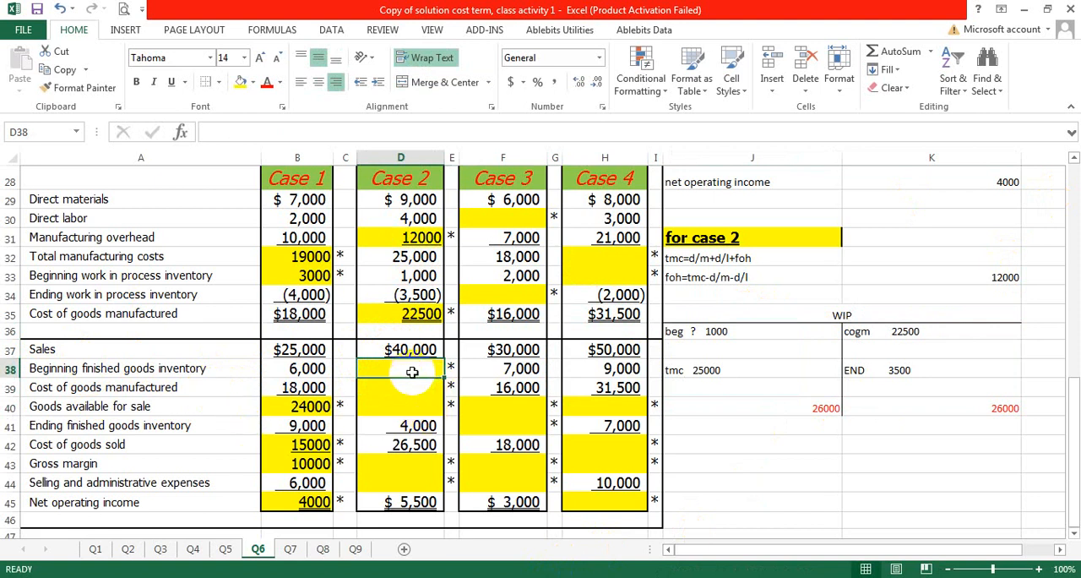
pyautogui.click(399, 317)
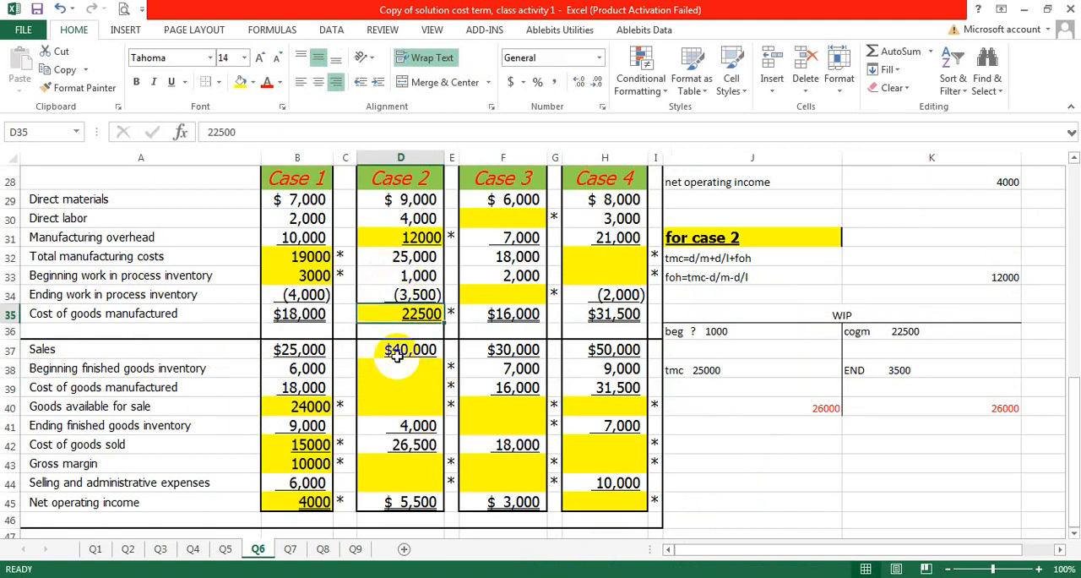
pyautogui.doubleClick(398, 366)
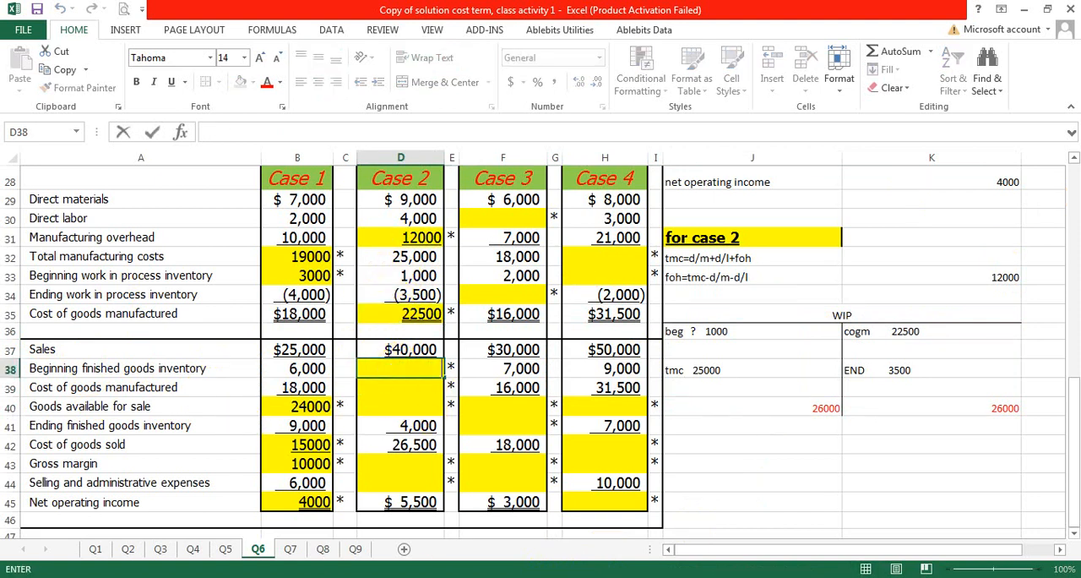
pyautogui.doubleClick(401, 381)
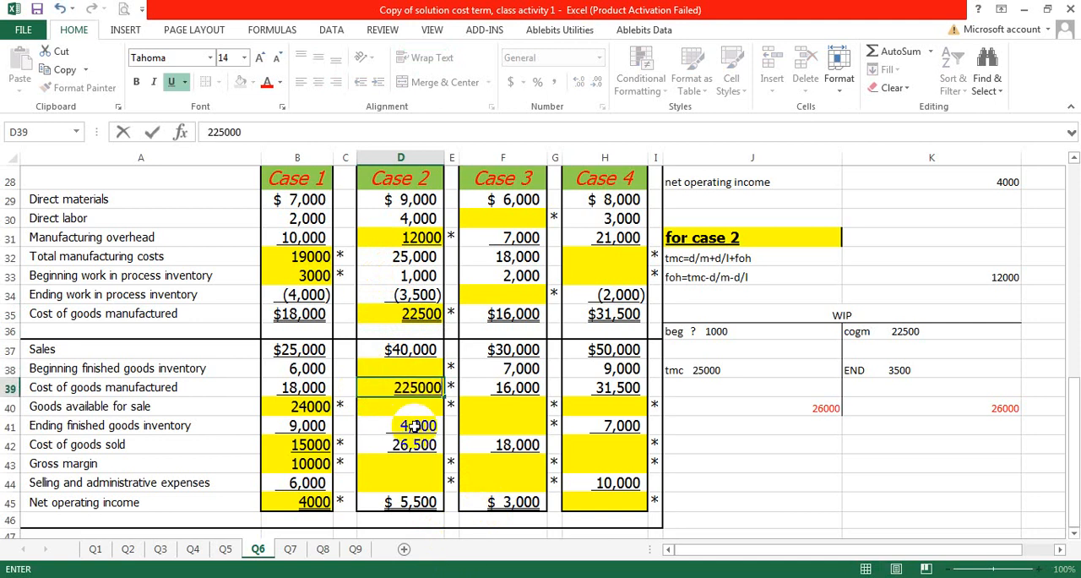
pyautogui.click(402, 368)
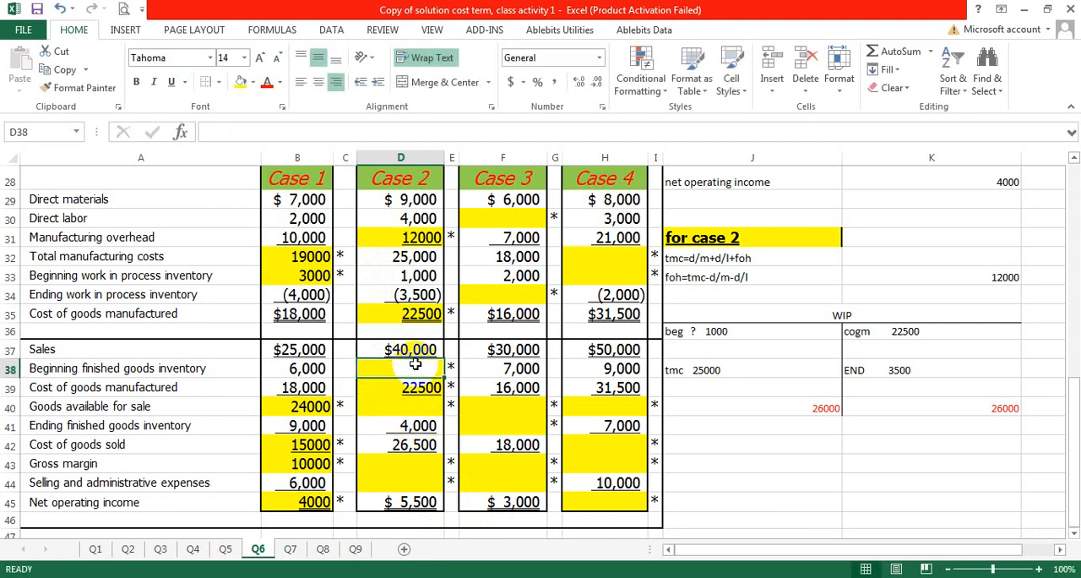
pyautogui.click(752, 443)
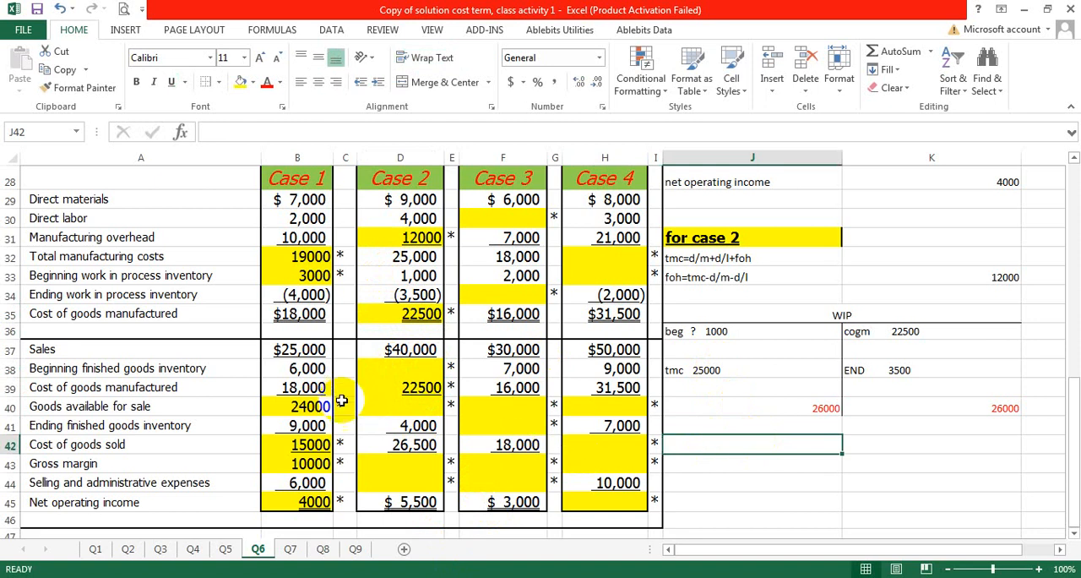
pyautogui.click(385, 375)
pyautogui.click(390, 405)
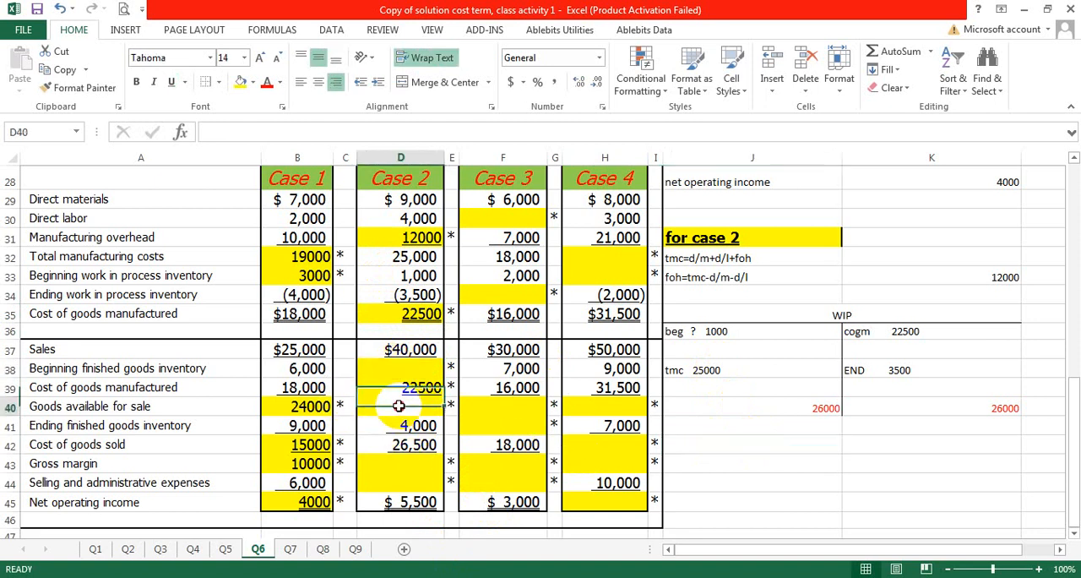
pyautogui.click(397, 465)
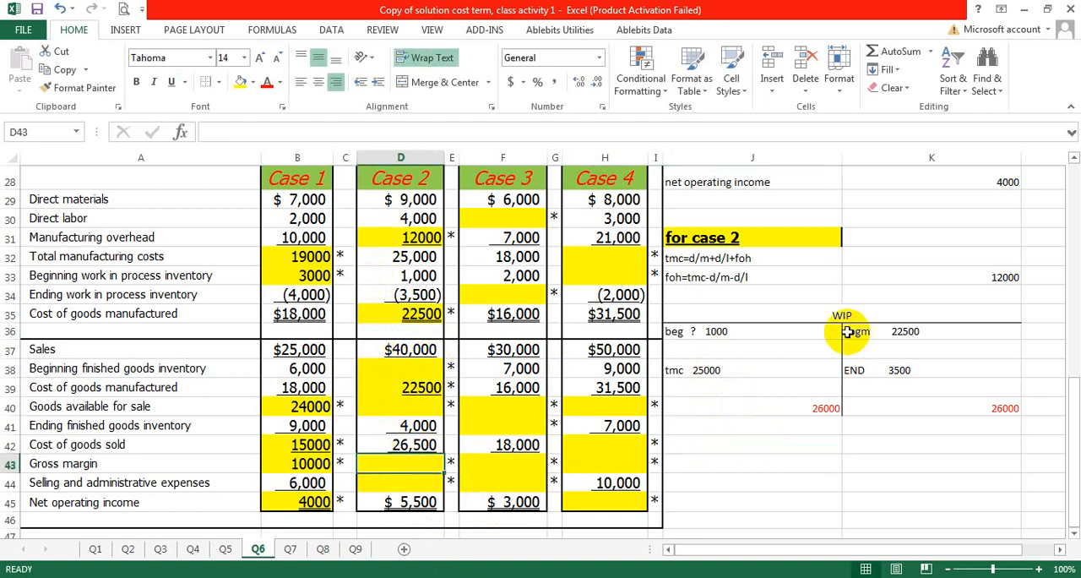
# Step: Copy the Case 1 FINISHED GOODS T-account from J16:K21 and paste it below the Case 2 WIP account, starting at J42
pyautogui.scroll(1, 847, 331)
pyautogui.scroll(4, 847, 331)
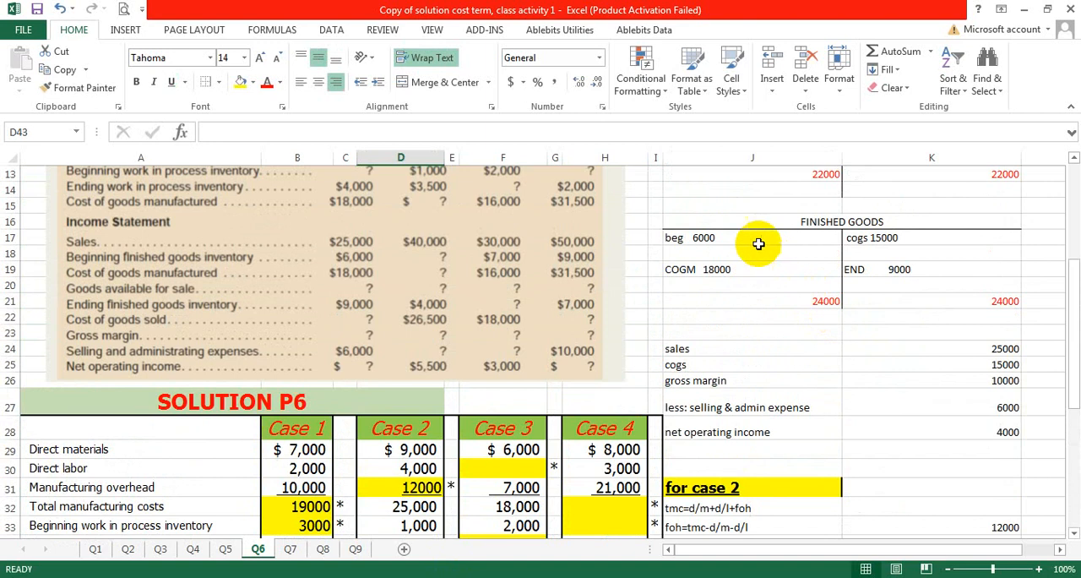
pyautogui.moveTo(736, 221); pyautogui.dragTo(803, 303)
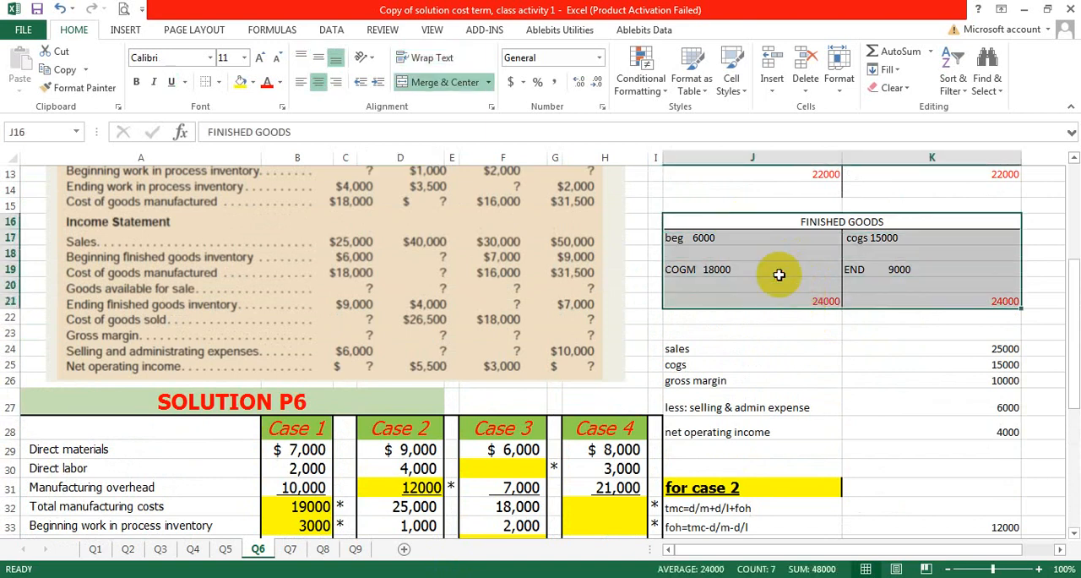
pyautogui.rightClick(785, 276)
pyautogui.click(794, 269)
pyautogui.scroll(-8, 769, 321)
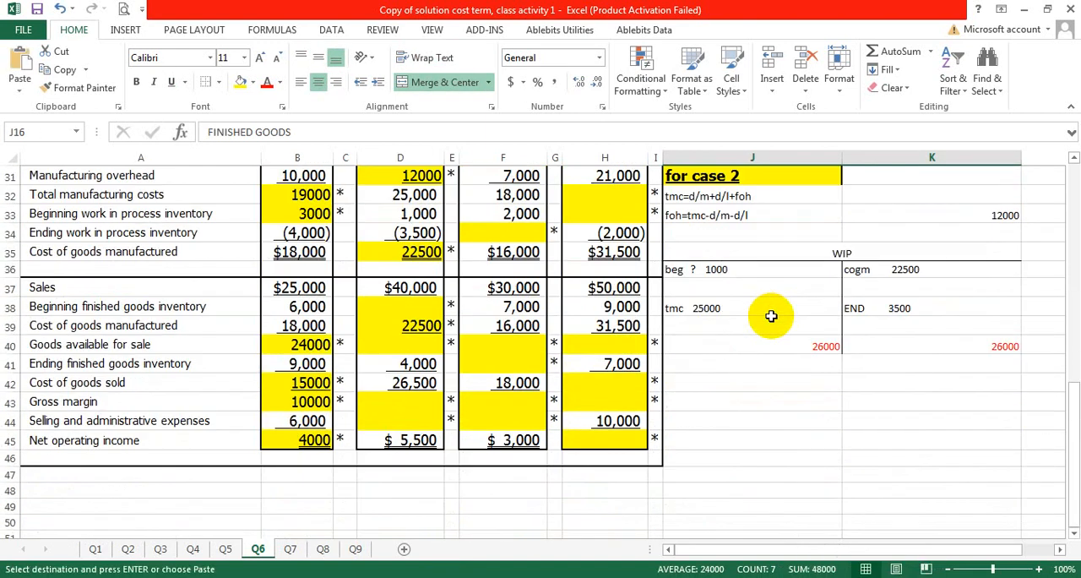
pyautogui.scroll(-1, 768, 328)
pyautogui.click(741, 272)
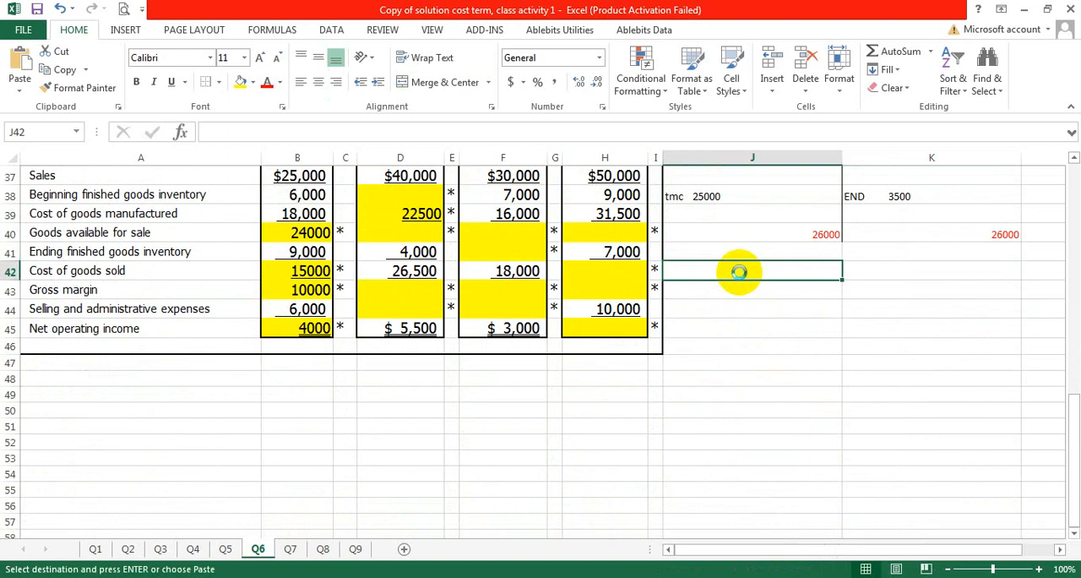
pyautogui.hotkey('ctrl', 'v')
# Step: Clear the beg amount in J43 of the pasted finished goods account and set COGM in J45 to 22500
pyautogui.click(716, 298)
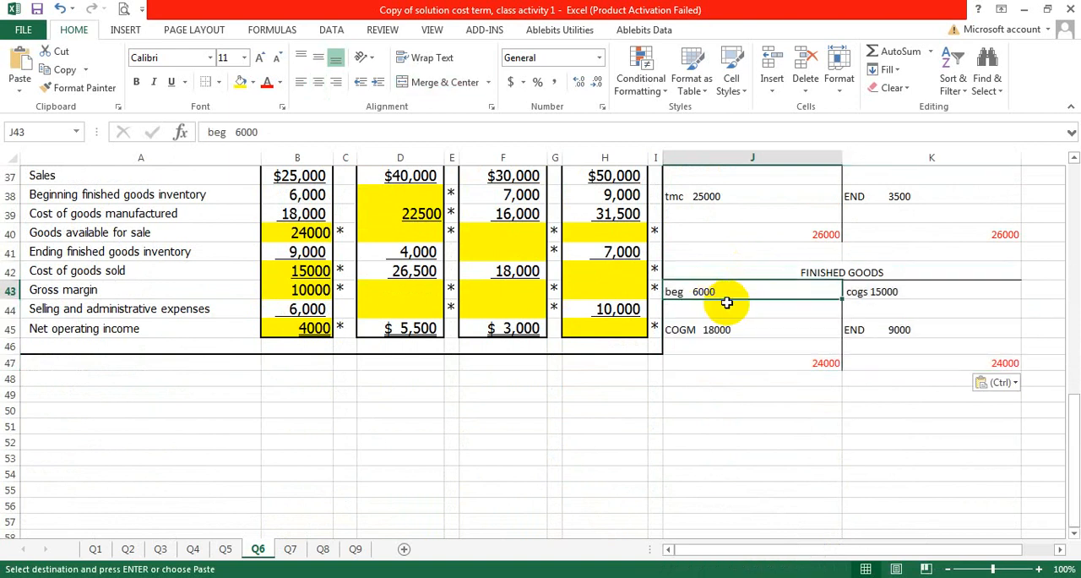
pyautogui.scroll(2, 733, 301)
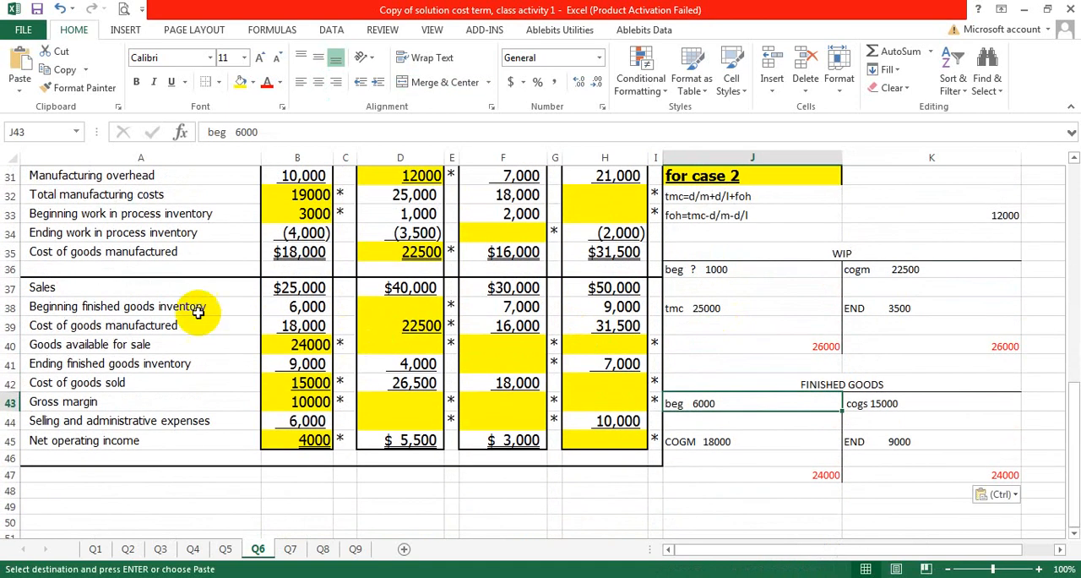
pyautogui.doubleClick(721, 403)
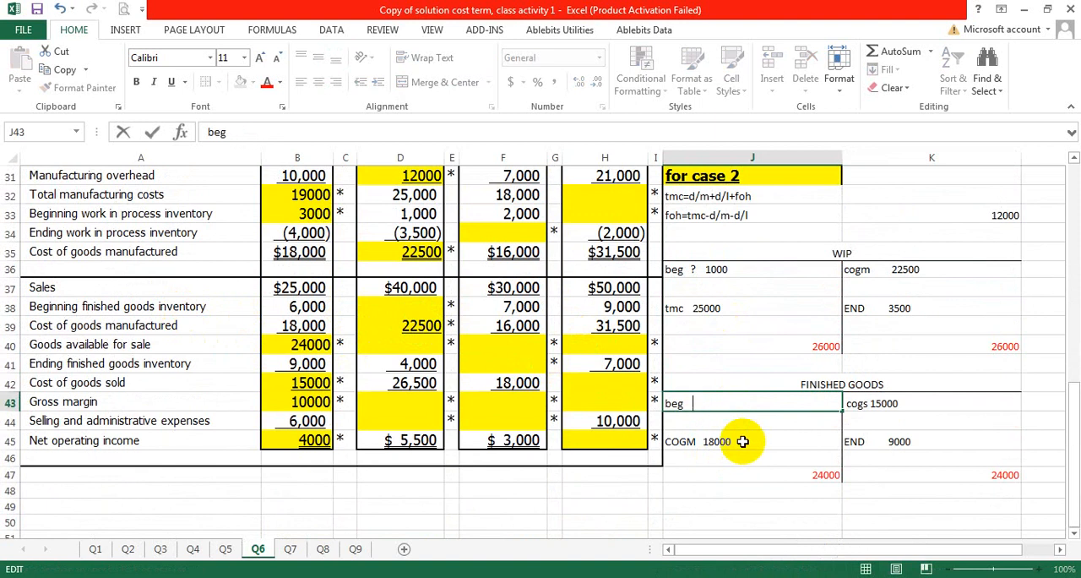
pyautogui.doubleClick(737, 441)
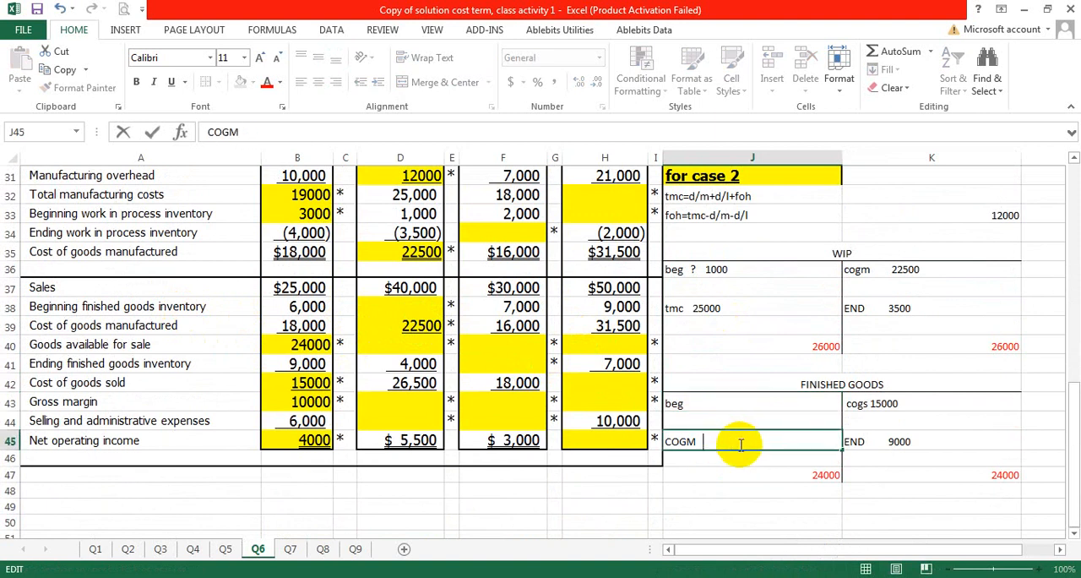
# Step: Set the finished goods account's END amount in K45 to 4000 and cogs in K43 to 26500, spaced away from its label
pyautogui.doubleClick(904, 440)
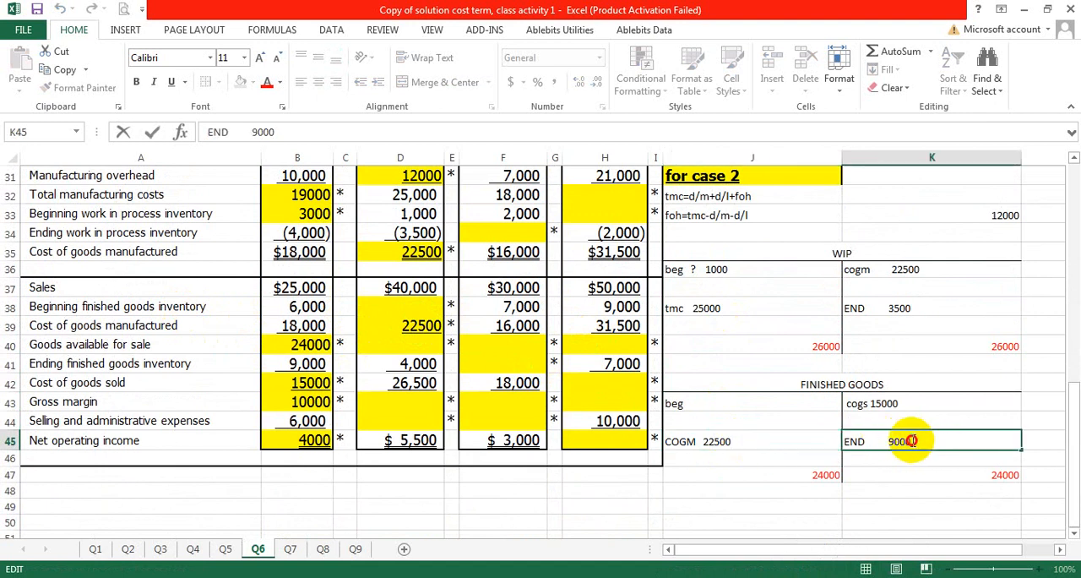
pyautogui.moveTo(911, 440); pyautogui.dragTo(887, 440)
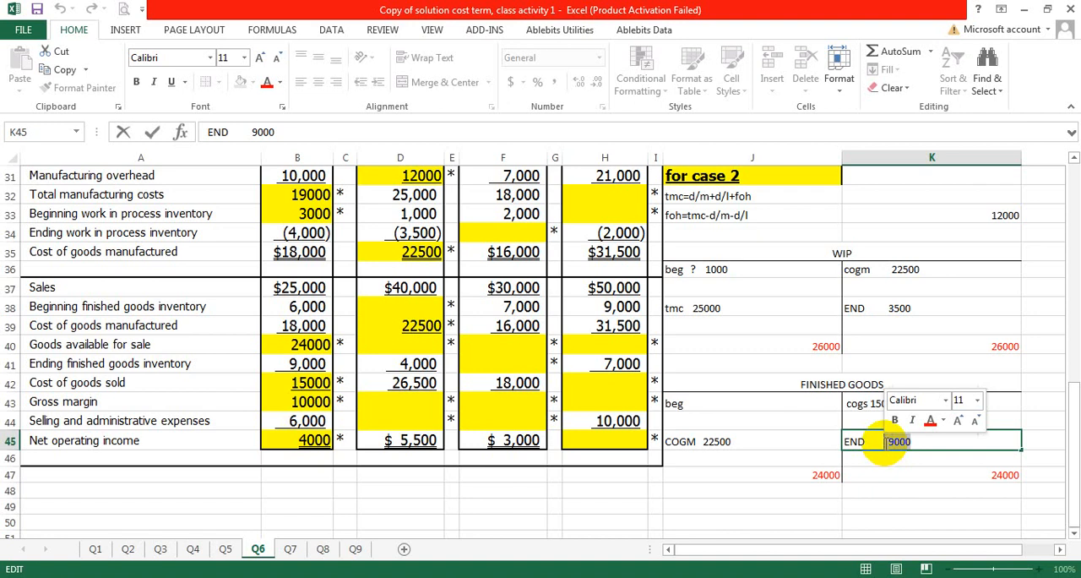
pyautogui.click(897, 441)
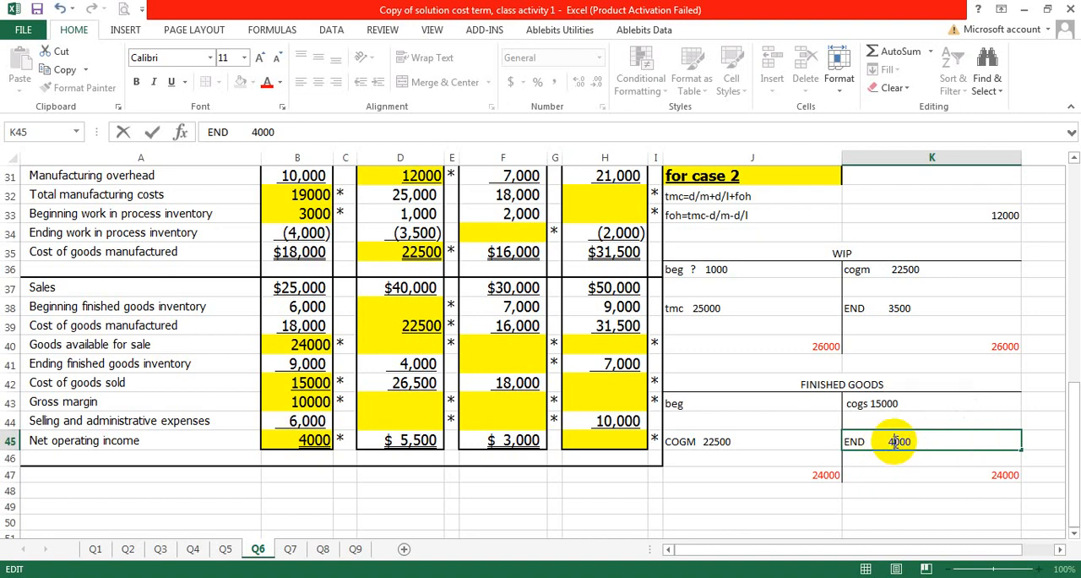
pyautogui.doubleClick(893, 403)
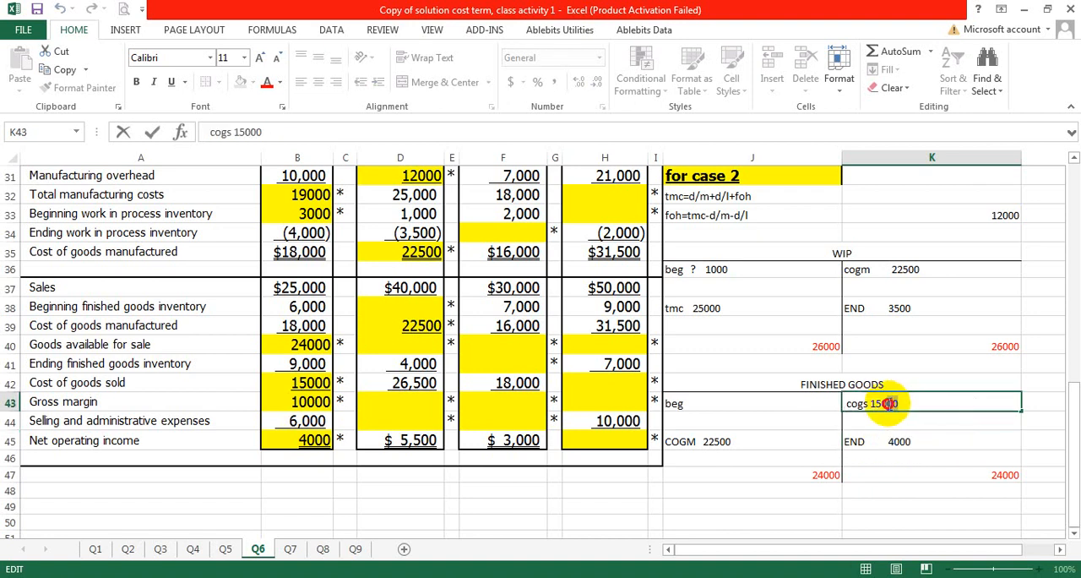
pyautogui.moveTo(899, 403); pyautogui.dragTo(870, 404)
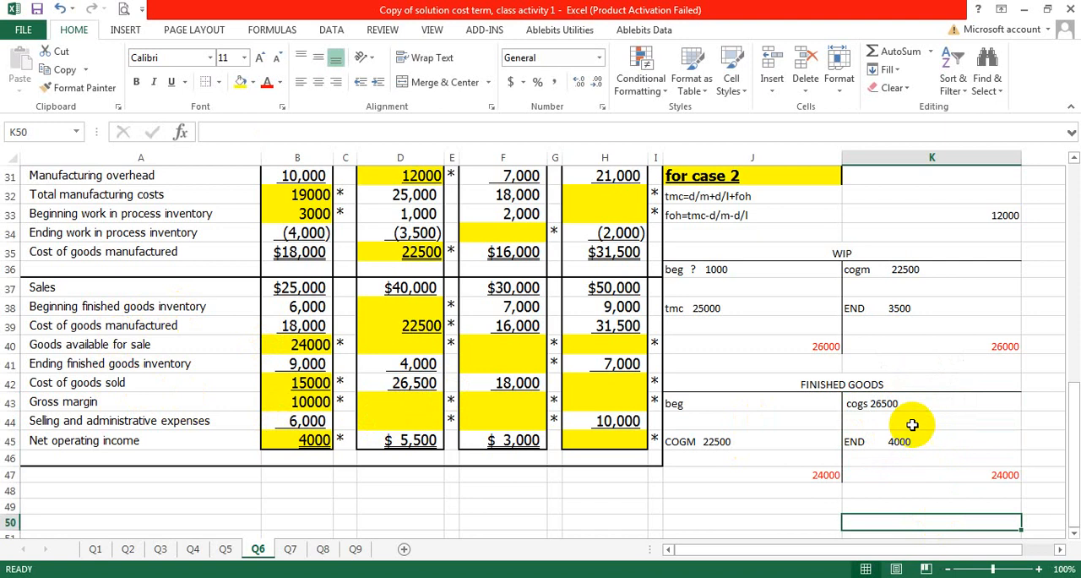
pyautogui.click(869, 404)
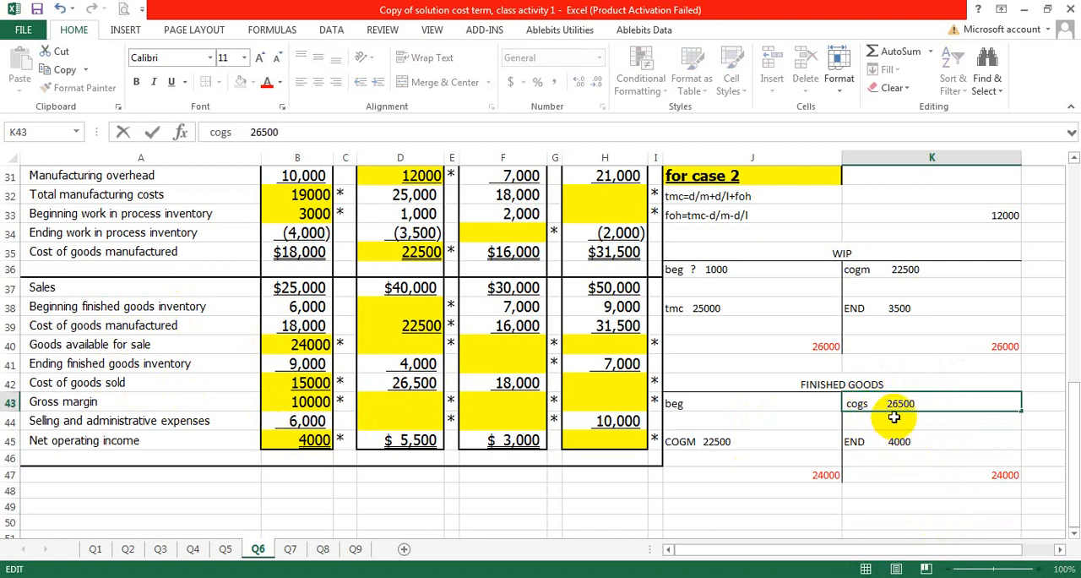
# Step: Enter 30500 as the finished goods credit total in K47 and link the debit total in J47 with =K47
pyautogui.click(1014, 474)
pyautogui.write('3')
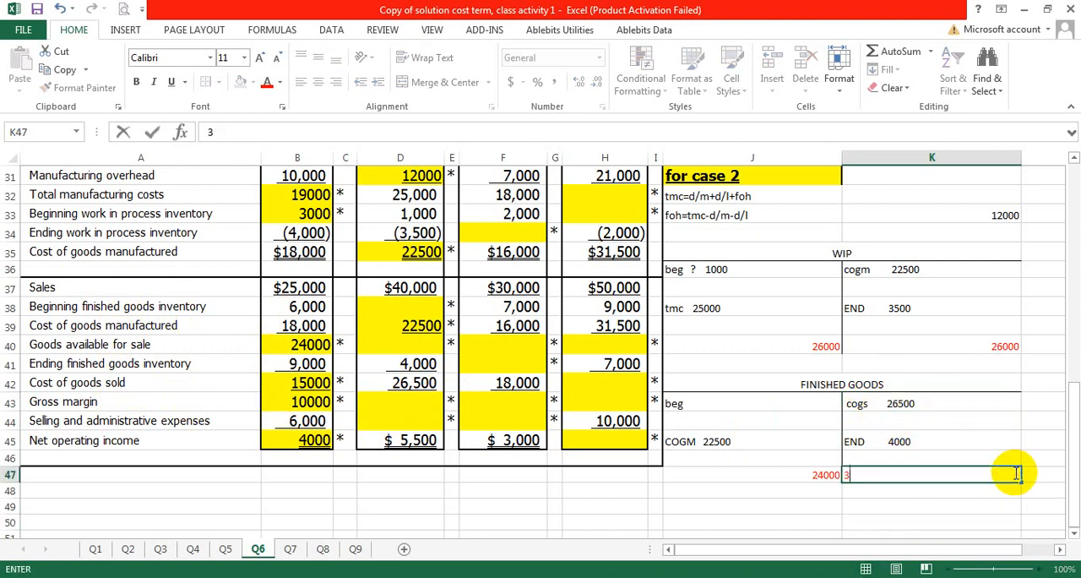
pyautogui.write('0500')
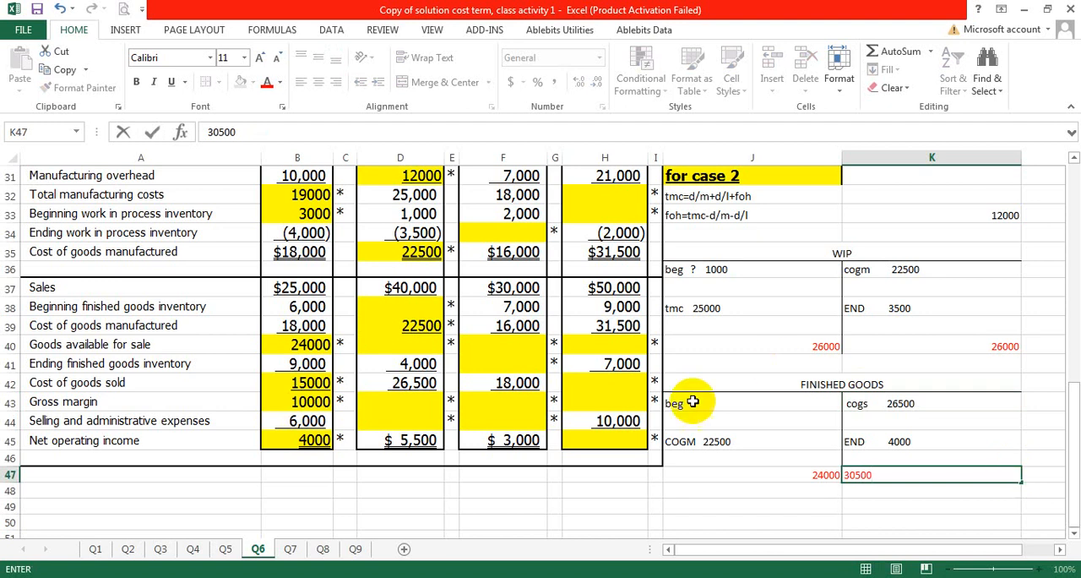
pyautogui.click(769, 524)
pyautogui.click(804, 475)
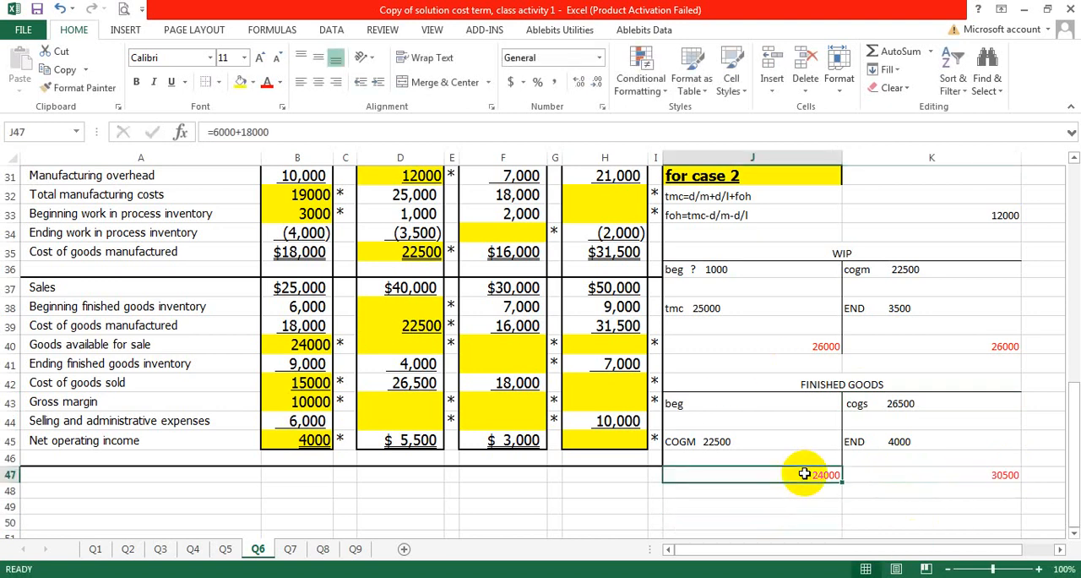
pyautogui.write('=')
pyautogui.click(900, 470)
pyautogui.press('Return')
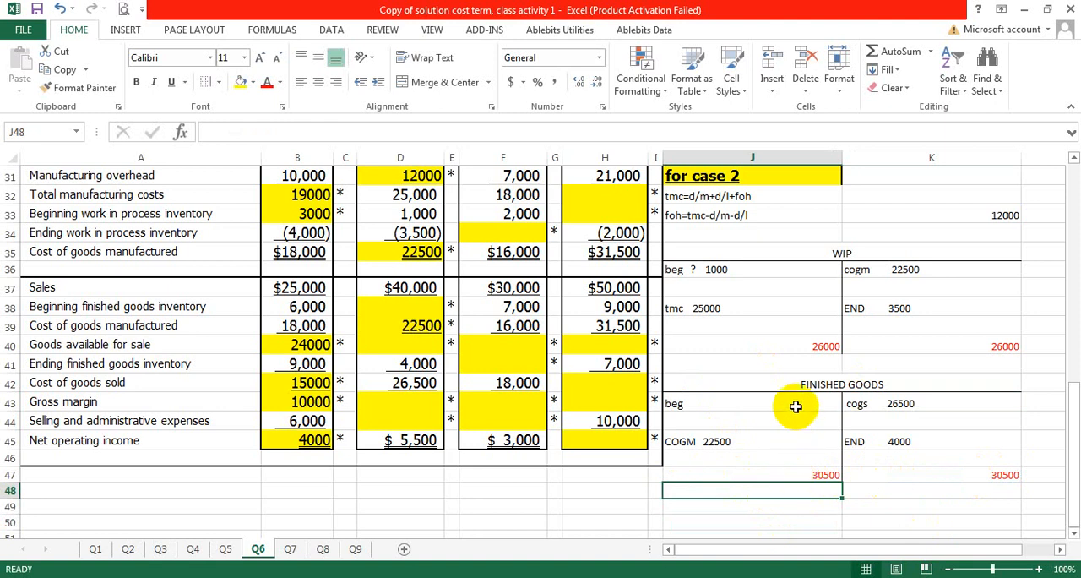
# Step: Calculate the beginning finished goods balance in J48 as J47 minus 22500, below the debit total
pyautogui.doubleClick(743, 491)
pyautogui.write('=')
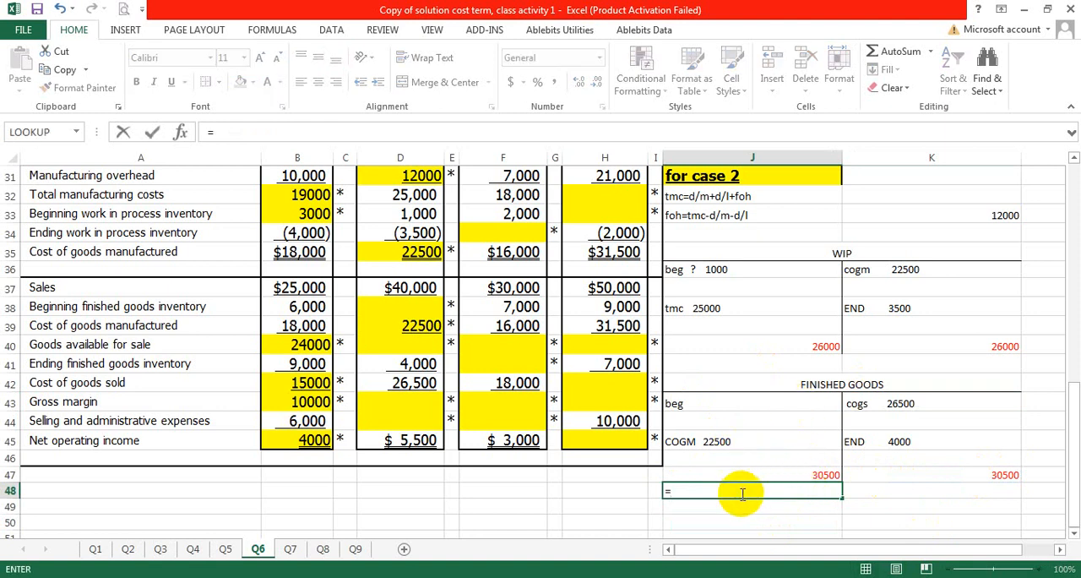
pyautogui.click(785, 476)
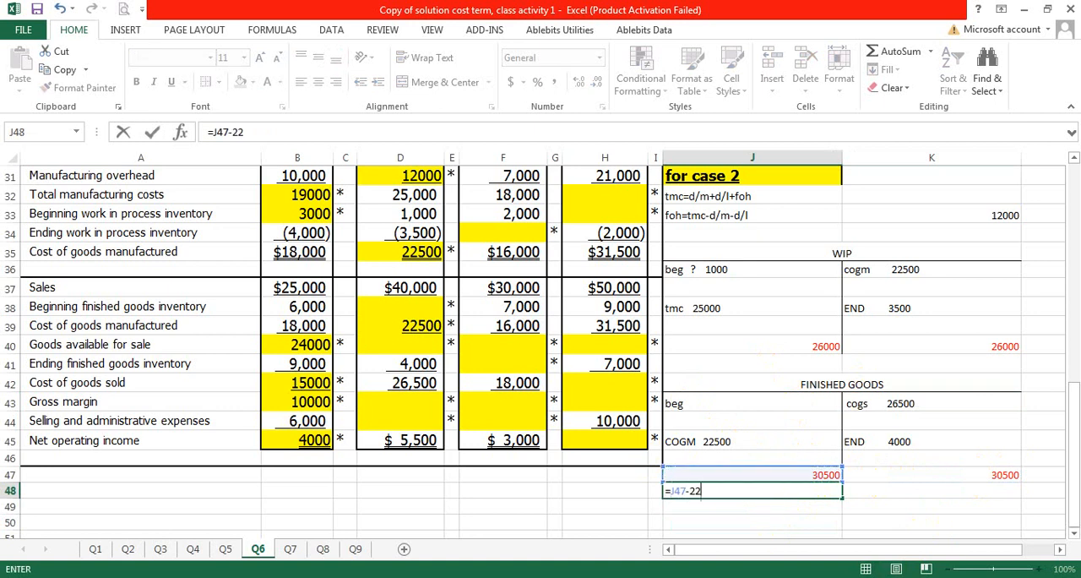
pyautogui.press('Return')
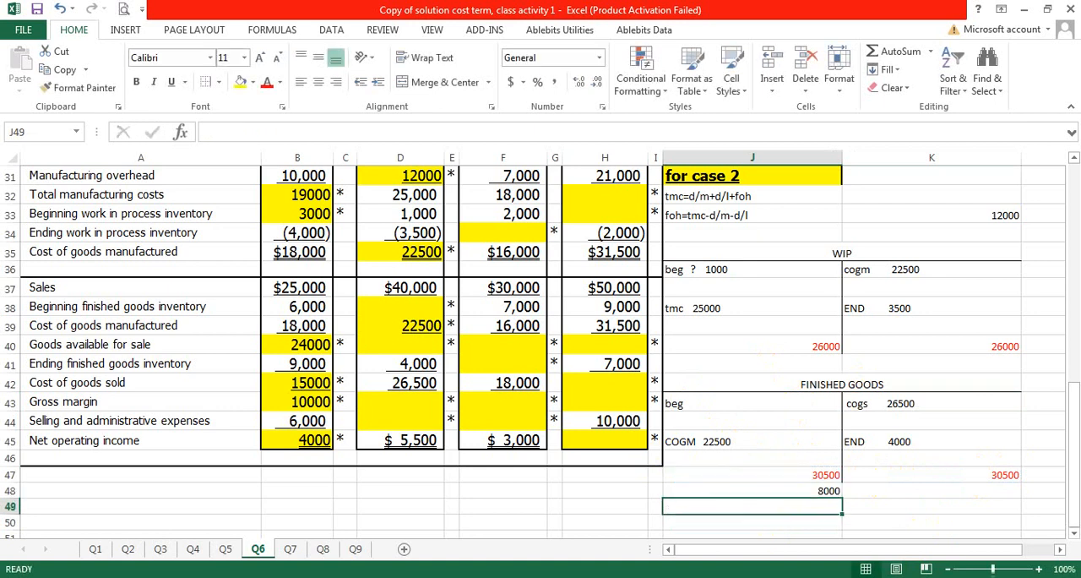
# Step: Enter 8000 as the beg amount in J43 and clear the scratch calculation in J48
pyautogui.click(795, 402)
pyautogui.doubleClick(795, 402)
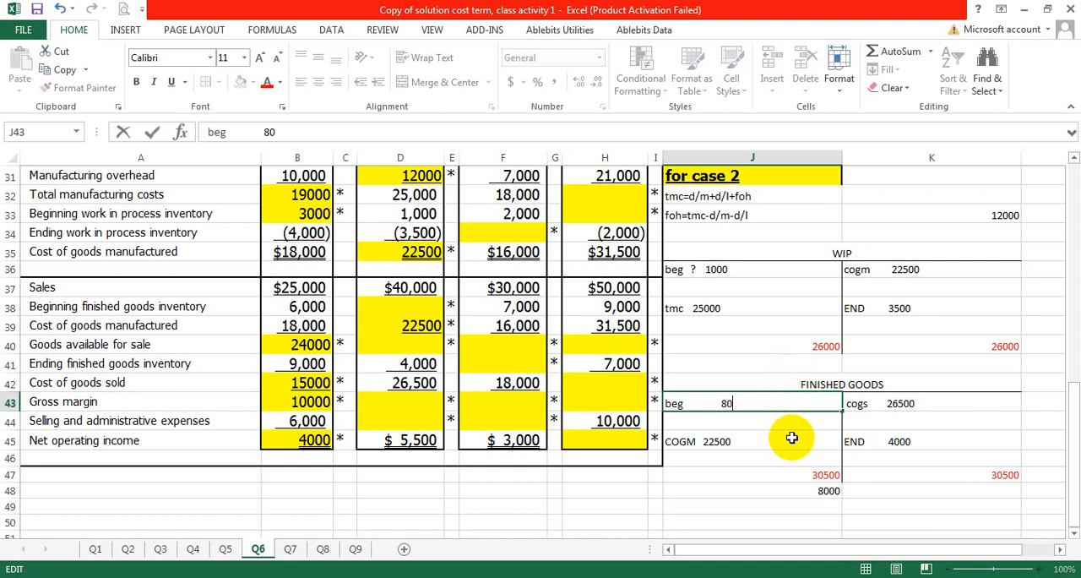
pyautogui.click(777, 494)
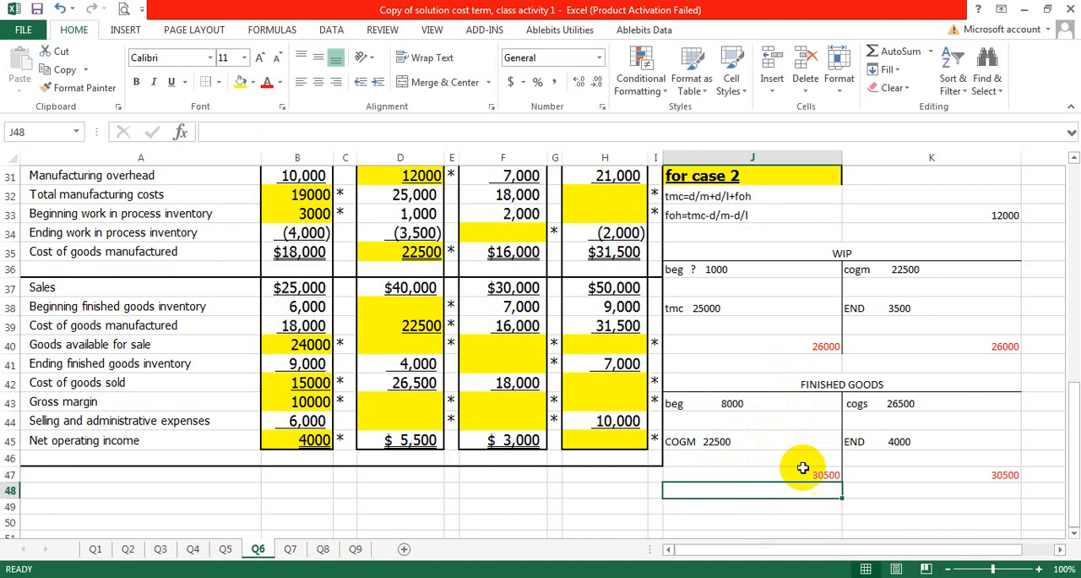
# Step: Enter the Case 2 beginning finished goods inventory of 8000 in D38 and goods available for sale of 30500 in D40
pyautogui.click(810, 474)
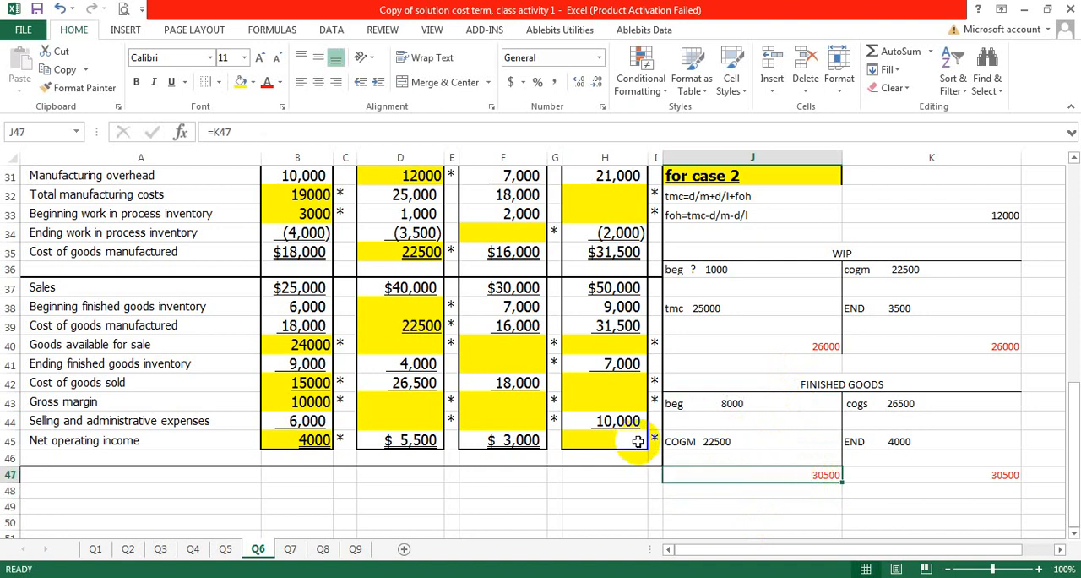
pyautogui.click(850, 492)
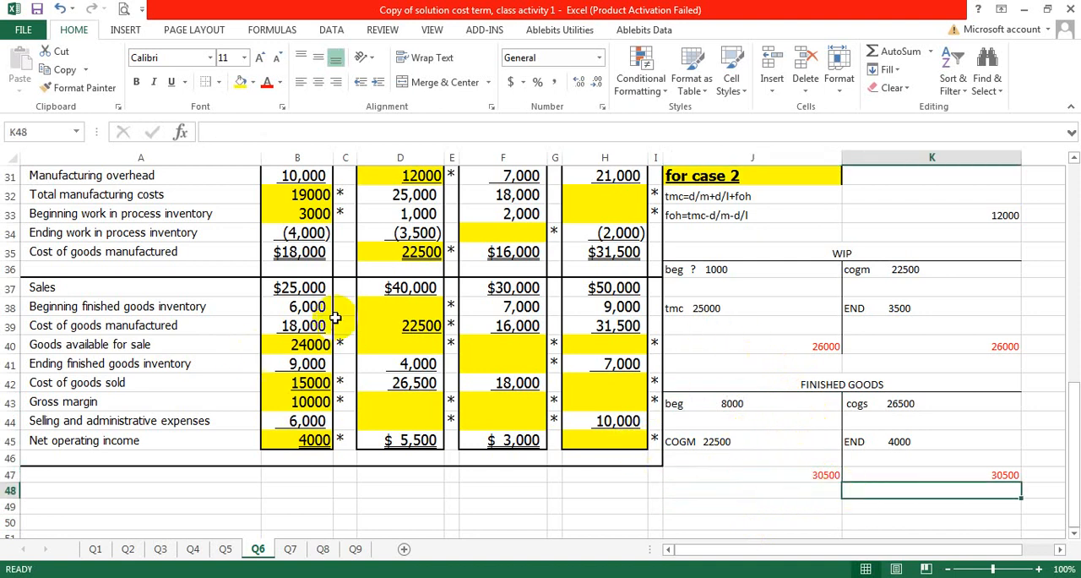
pyautogui.click(411, 303)
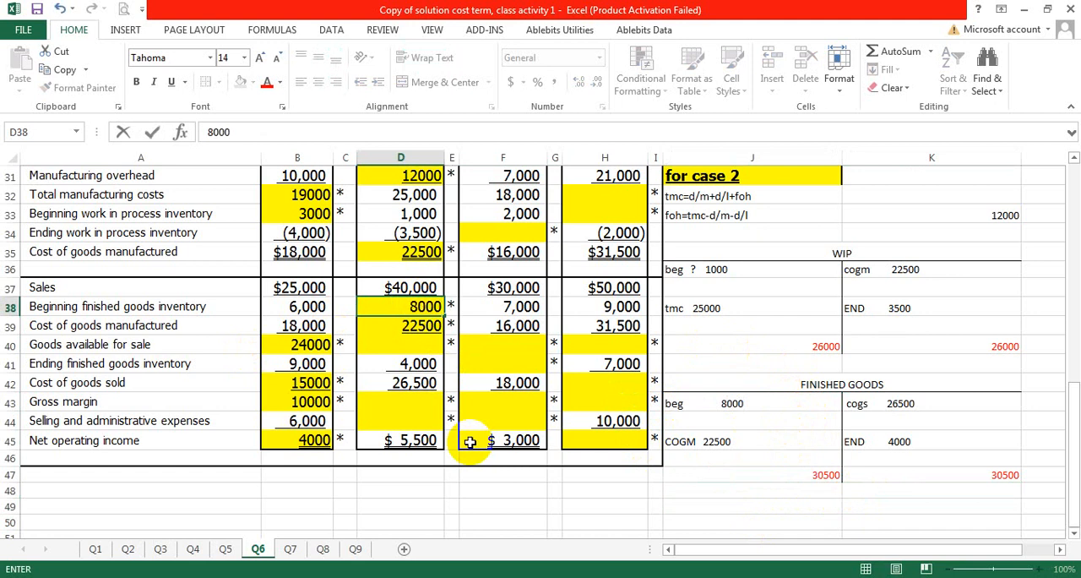
pyautogui.click(404, 343)
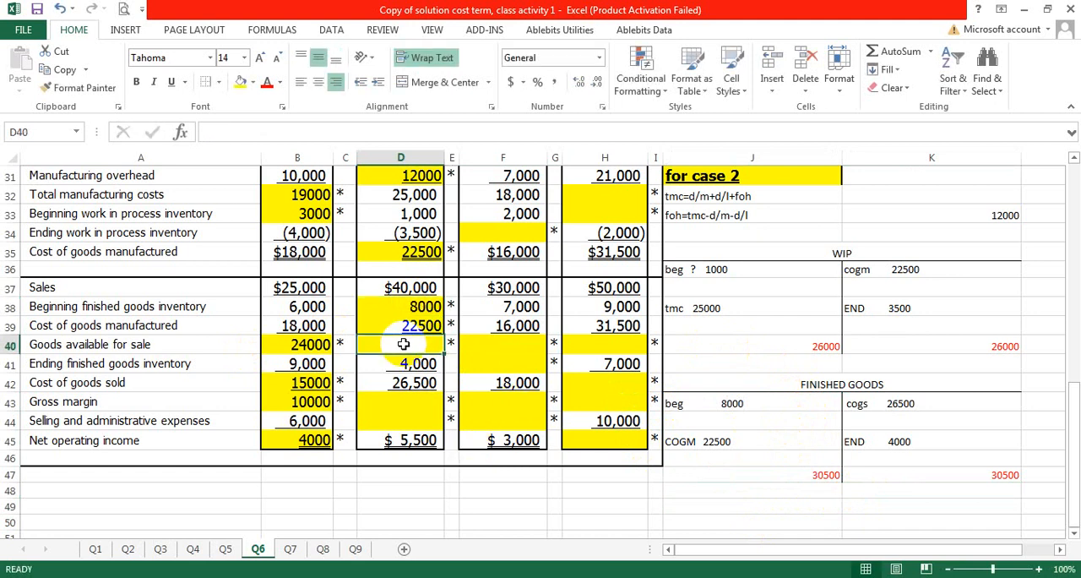
pyautogui.doubleClick(404, 344)
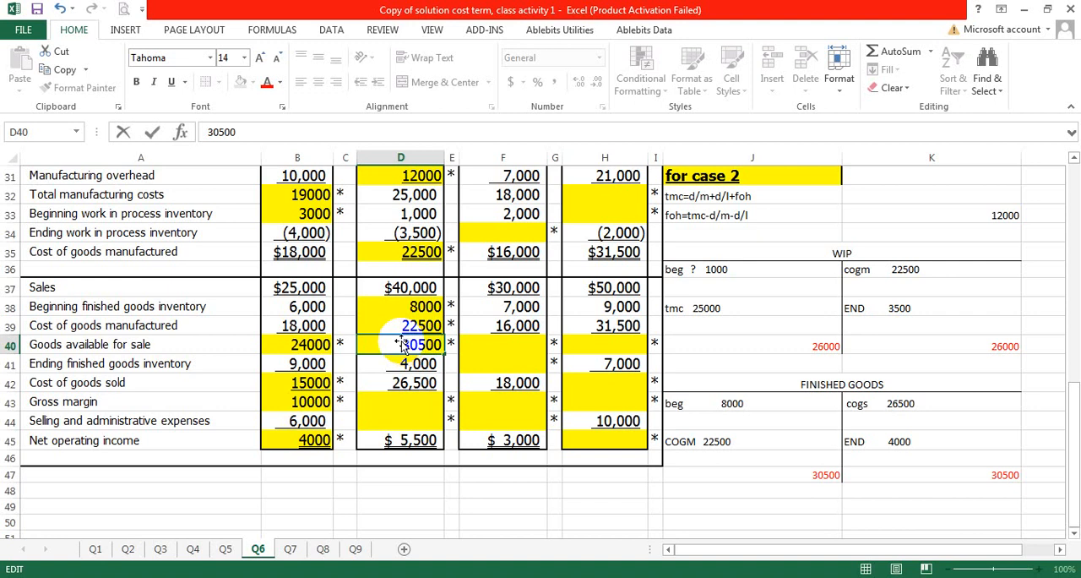
# Step: Copy the Case 1 income calculation from J24:K28 to the block starting at J49, and clear the copied amounts in K49:K53
pyautogui.click(418, 402)
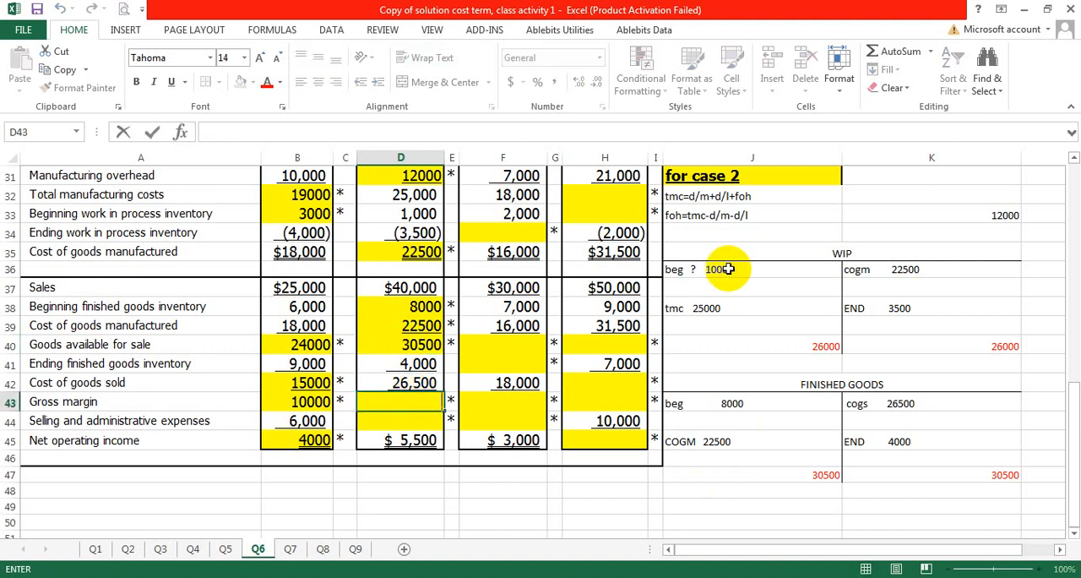
pyautogui.scroll(4, 718, 262)
pyautogui.moveTo(695, 254); pyautogui.dragTo(898, 335)
pyautogui.rightClick(802, 258)
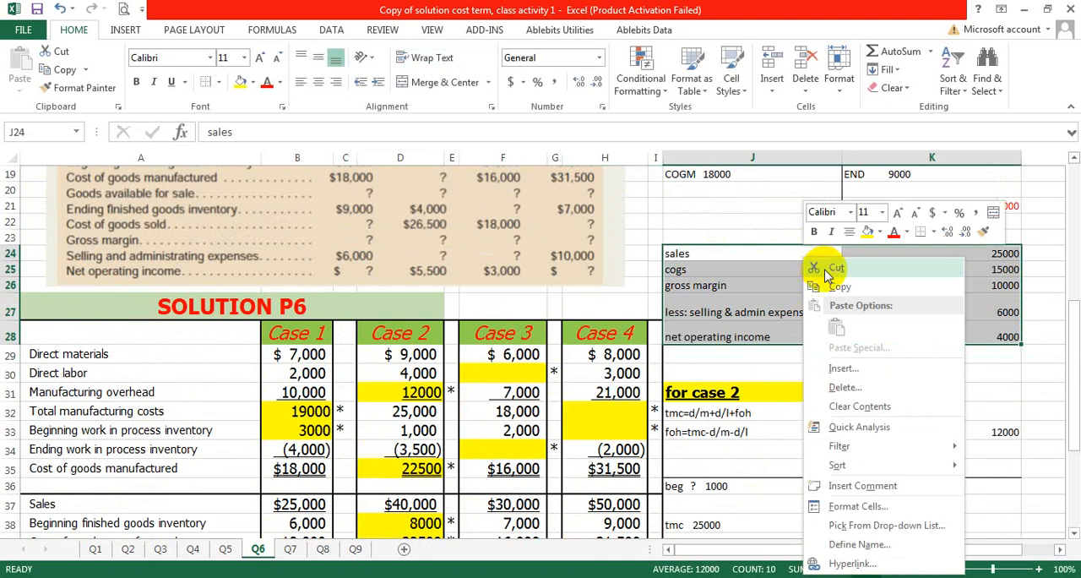
pyautogui.click(829, 282)
pyautogui.scroll(-4, 633, 229)
pyautogui.scroll(-2, 584, 454)
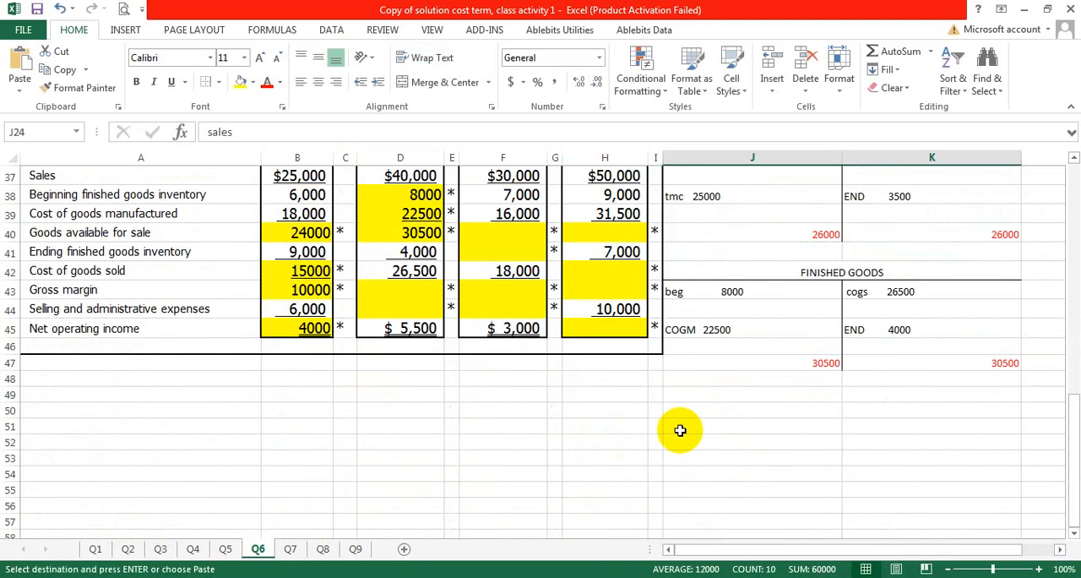
pyautogui.moveTo(729, 393); pyautogui.dragTo(735, 410)
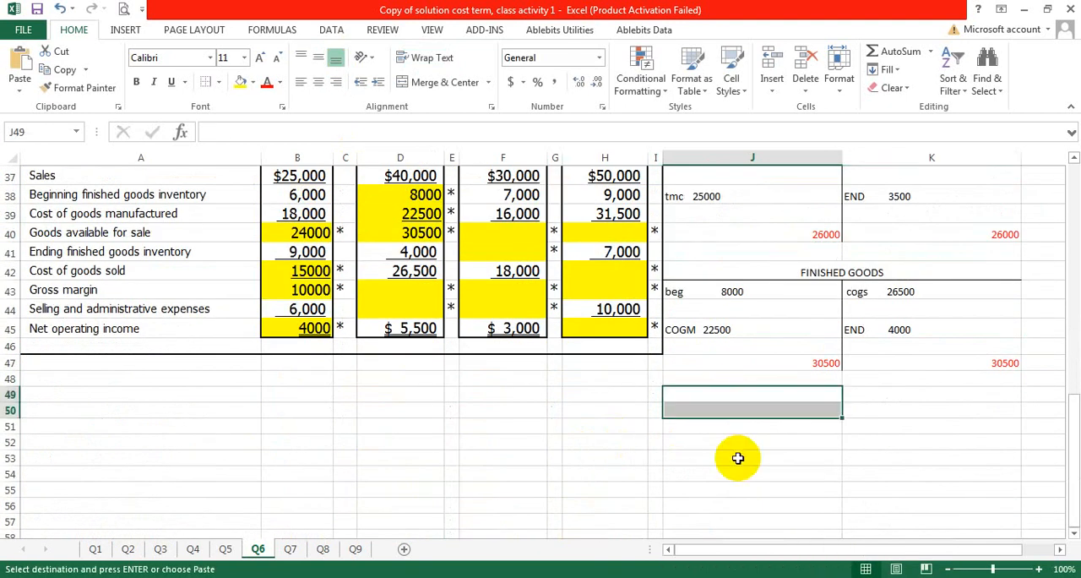
pyautogui.hotkey('ctrl', 'v')
pyautogui.moveTo(891, 399); pyautogui.dragTo(893, 456)
pyautogui.press('Delete')
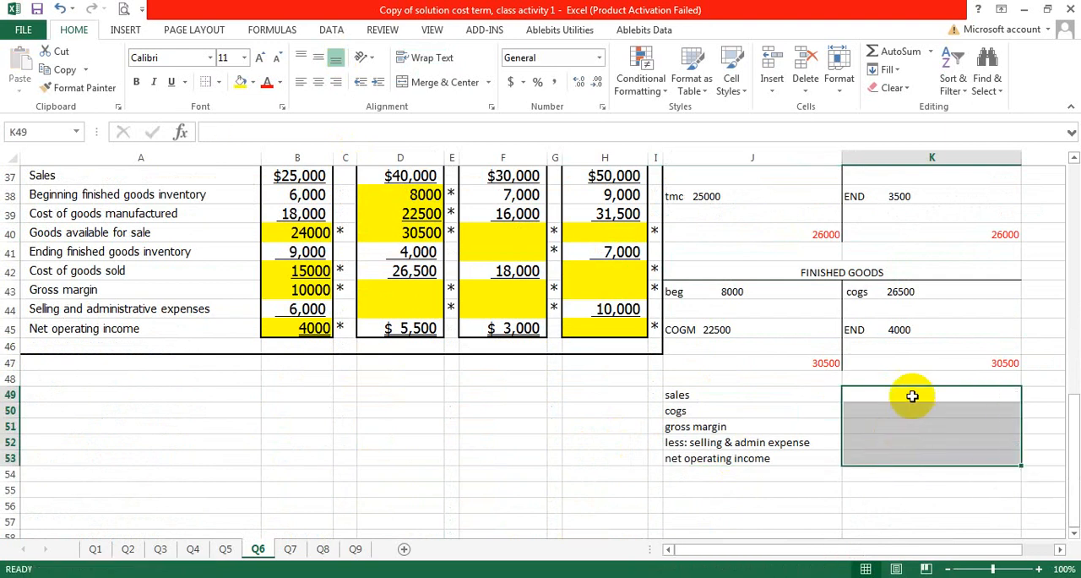
# Step: Enter the Case 2 sales of 40000 in K49 and cogs of 26500 in K50
pyautogui.click(913, 390)
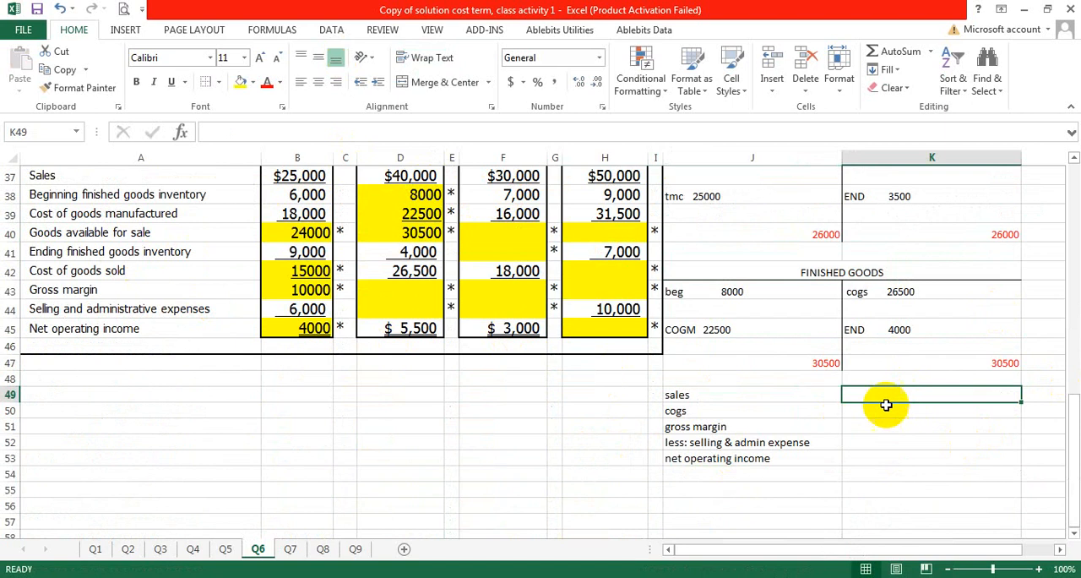
pyautogui.write('400')
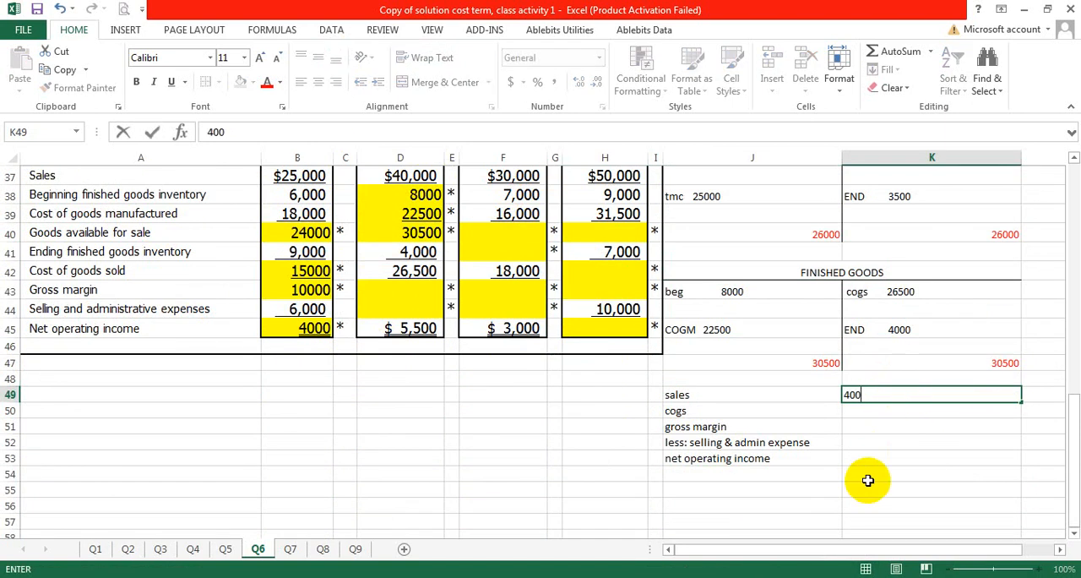
pyautogui.write('00')
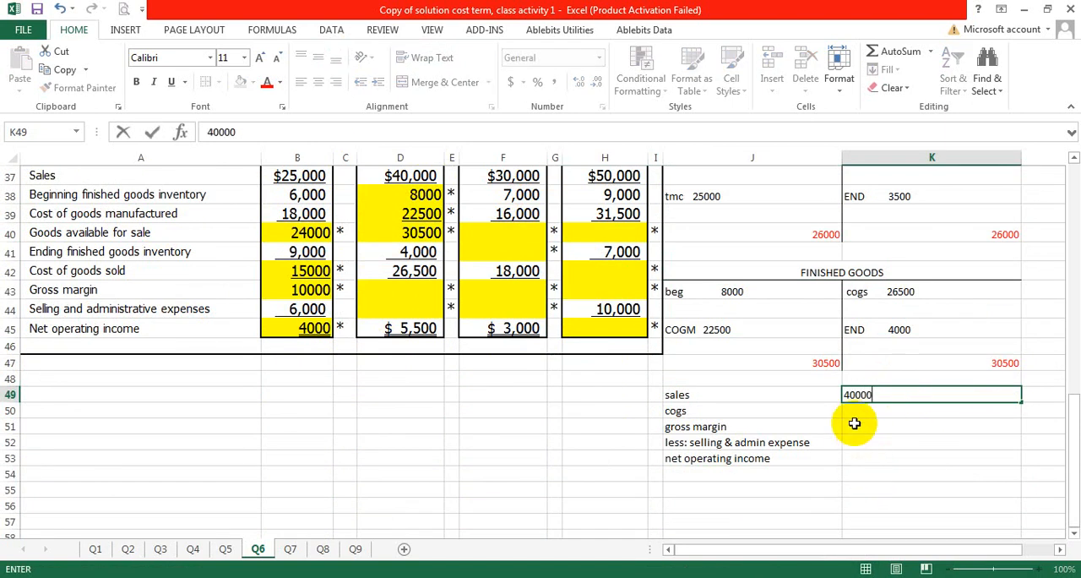
pyautogui.click(855, 411)
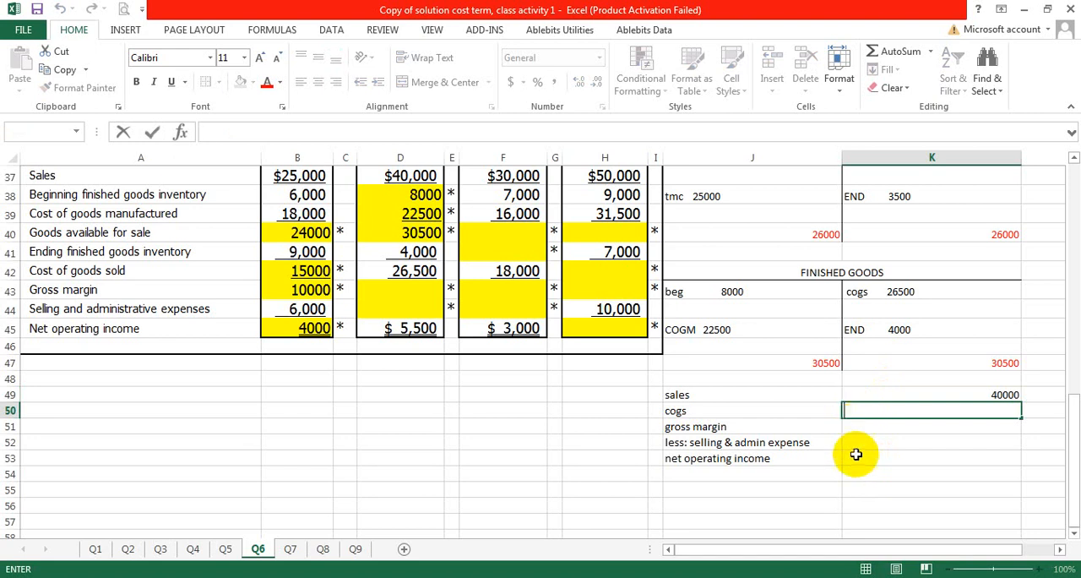
pyautogui.write('26500')
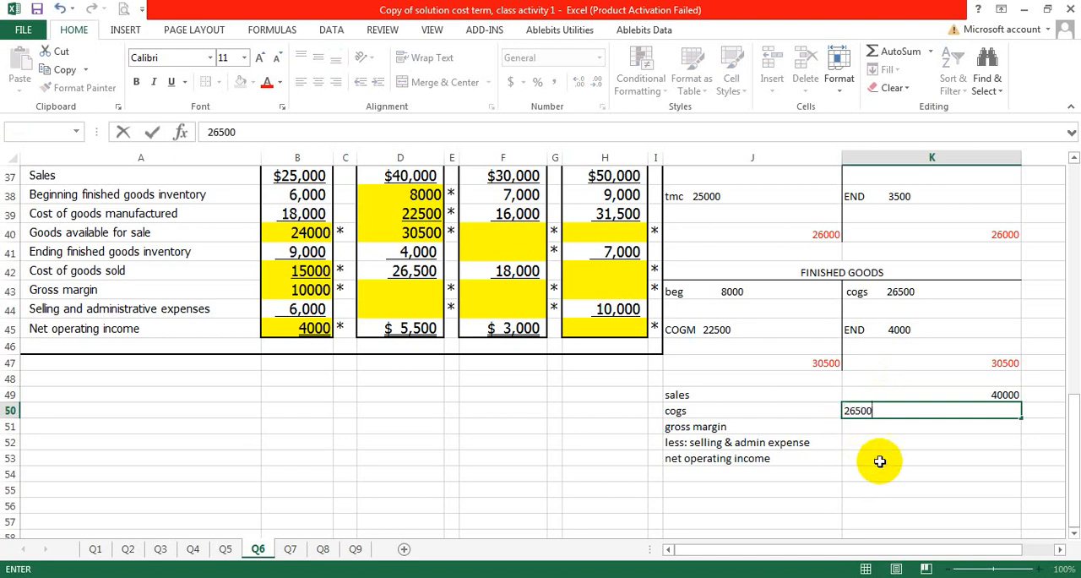
# Step: Calculate the Case 2 gross margin in K51 with =K49-K50
pyautogui.click(879, 426)
pyautogui.write('=')
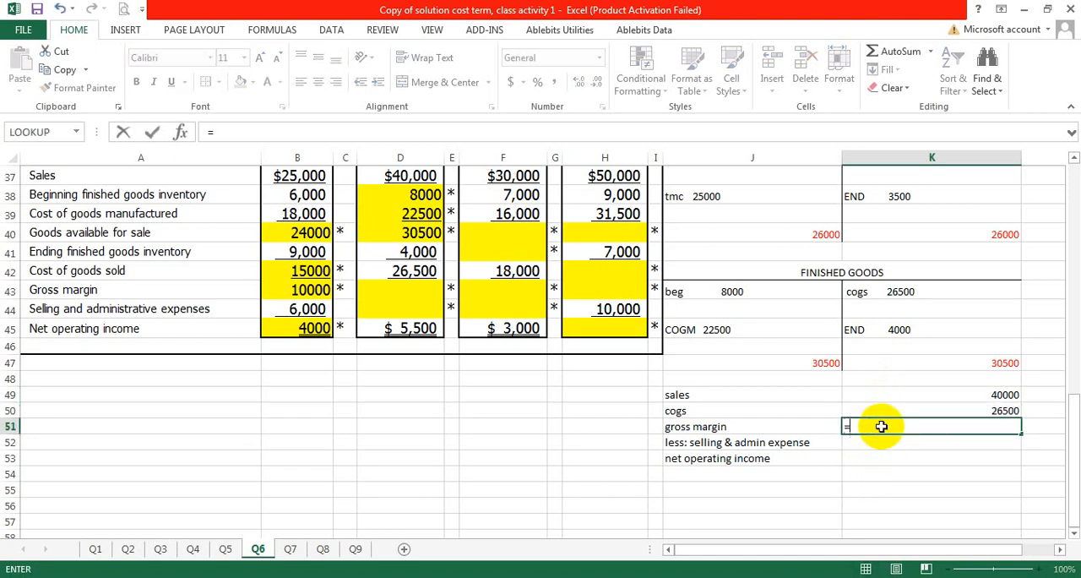
pyautogui.click(915, 391)
pyautogui.write('-')
pyautogui.click(924, 411)
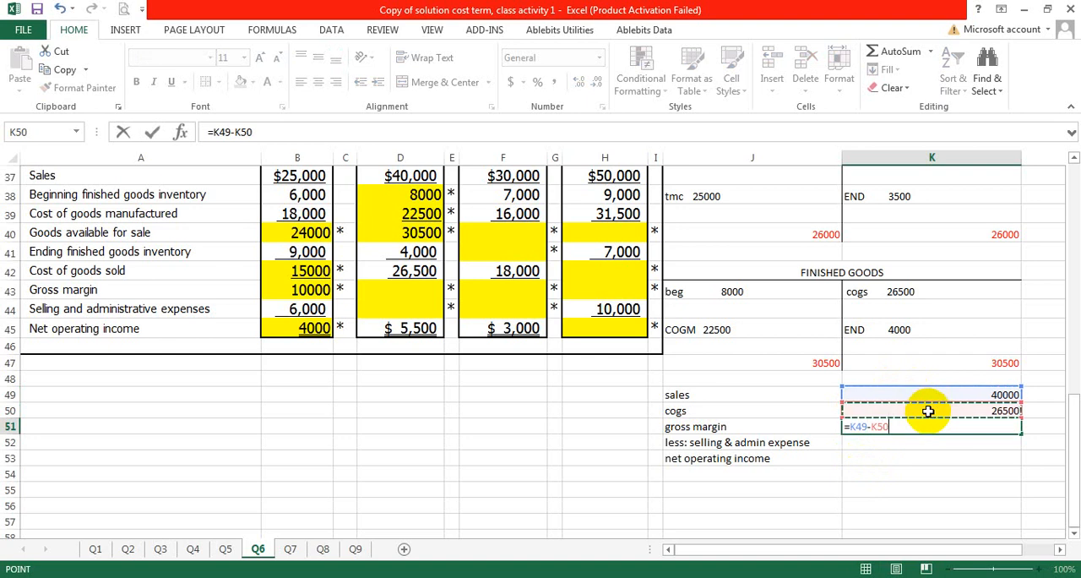
pyautogui.press('Return')
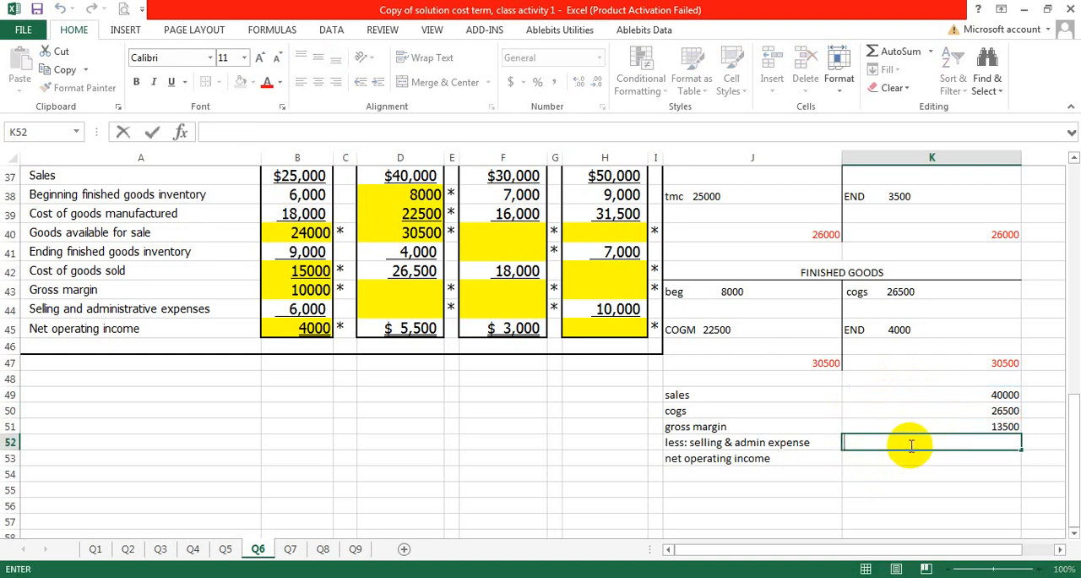
# Step: Enter the Case 2 net operating income of 5500 in K53
pyautogui.click(918, 460)
pyautogui.write('==')
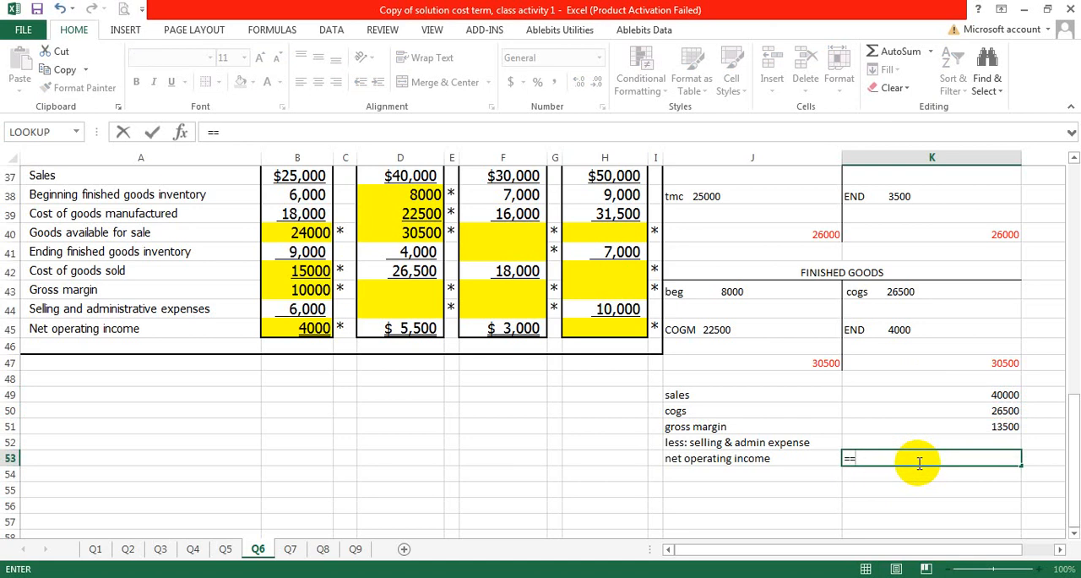
pyautogui.press('BackSpace')
pyautogui.press('BackSpace')
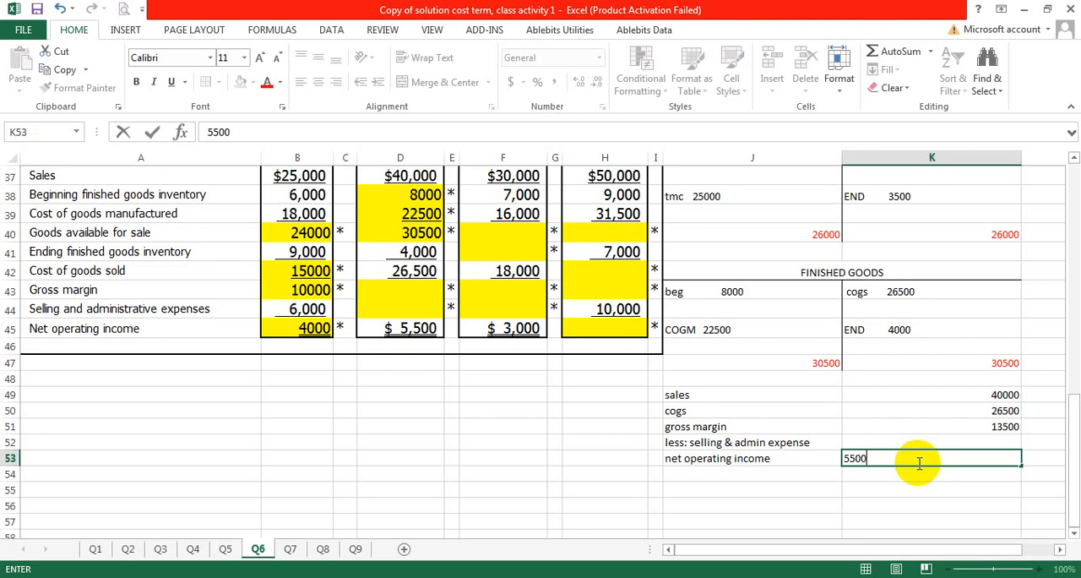
# Step: Calculate the Case 2 selling and admin expense in K52 with =K51-K53
pyautogui.click(925, 441)
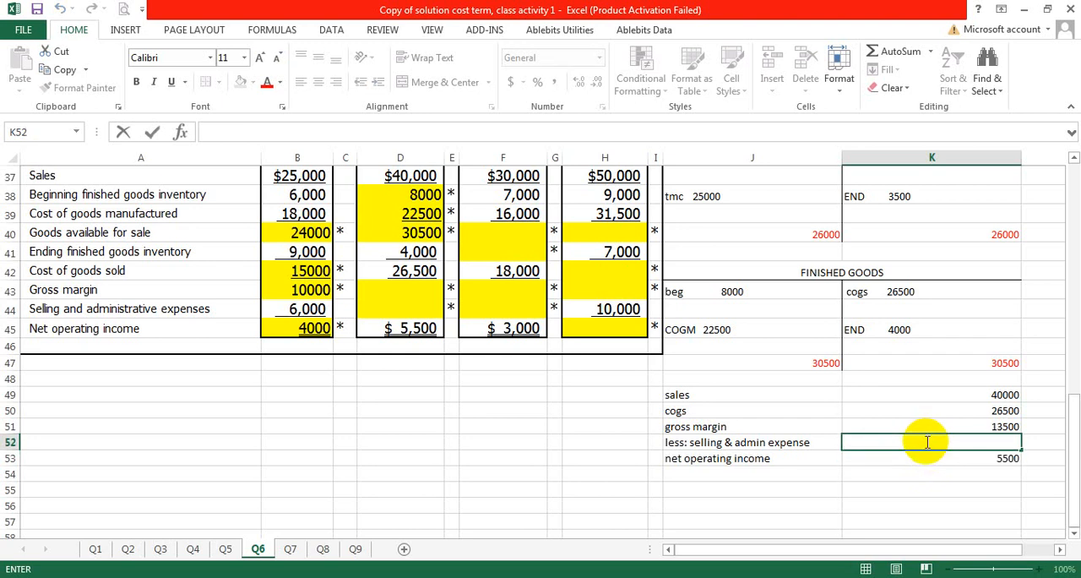
pyautogui.write('=')
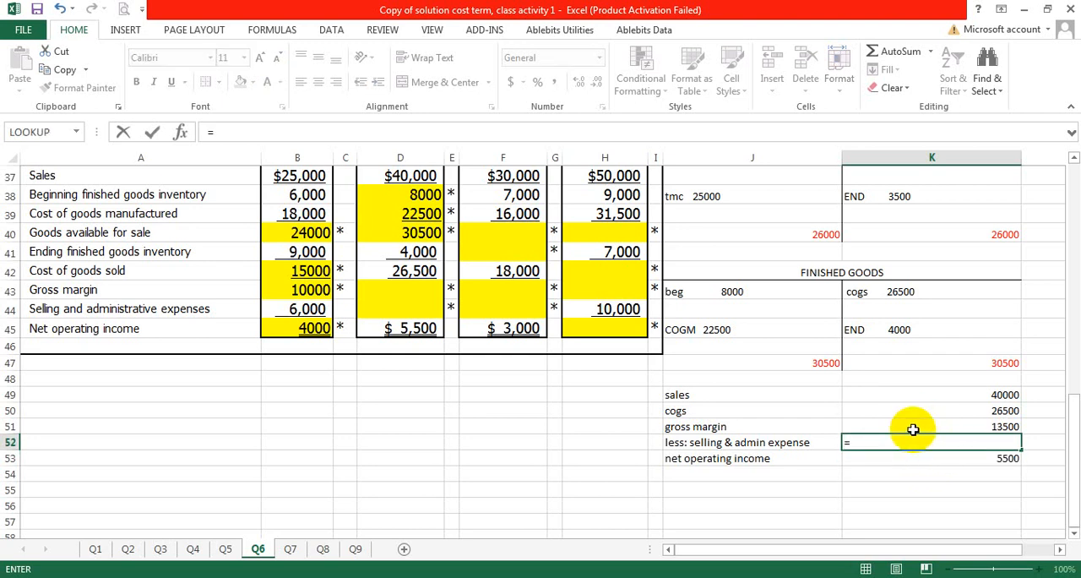
pyautogui.click(913, 425)
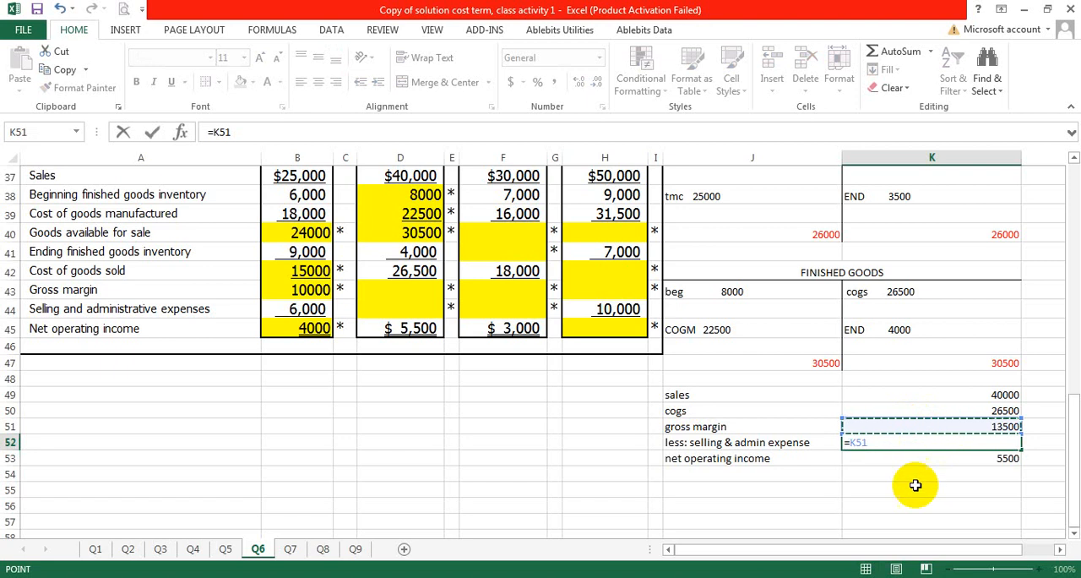
pyautogui.write('-')
pyautogui.click(963, 457)
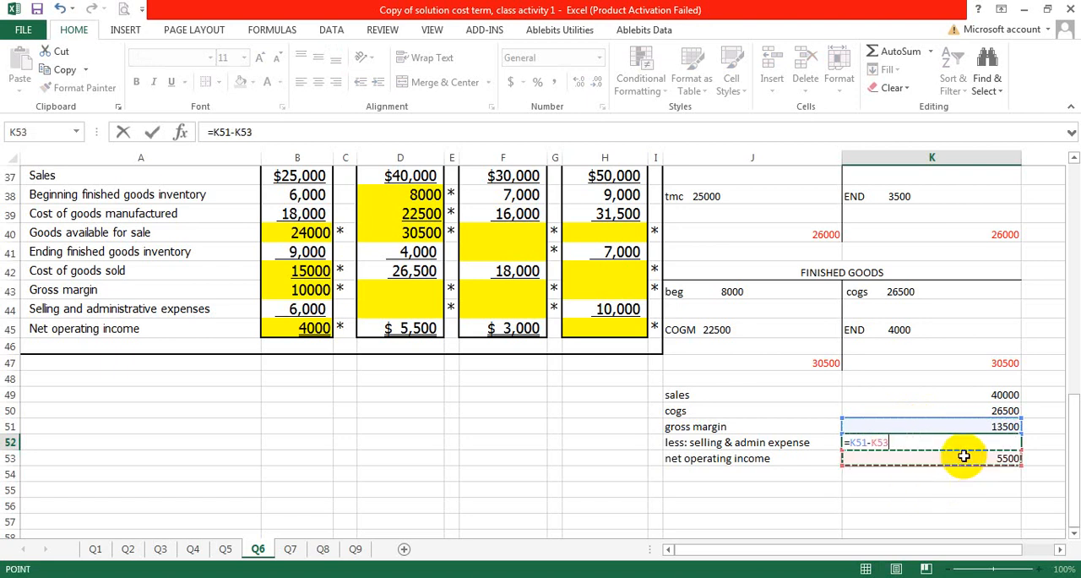
pyautogui.press('Return')
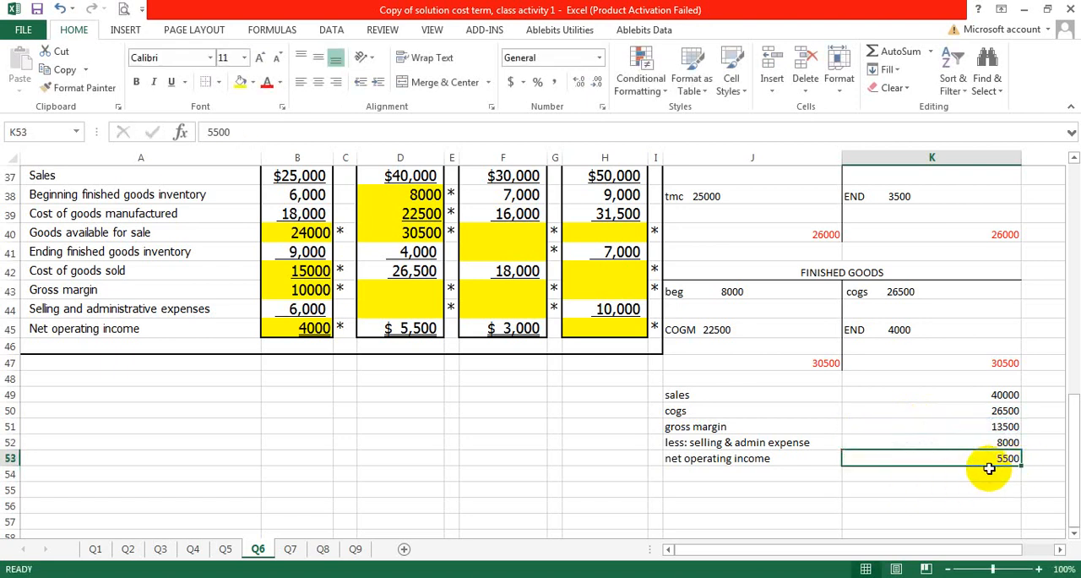
# Step: Fill in the Case 2 solution column with a gross margin of 13500 in D43 and selling and administrative expenses of 8000 in D44
pyautogui.click(993, 426)
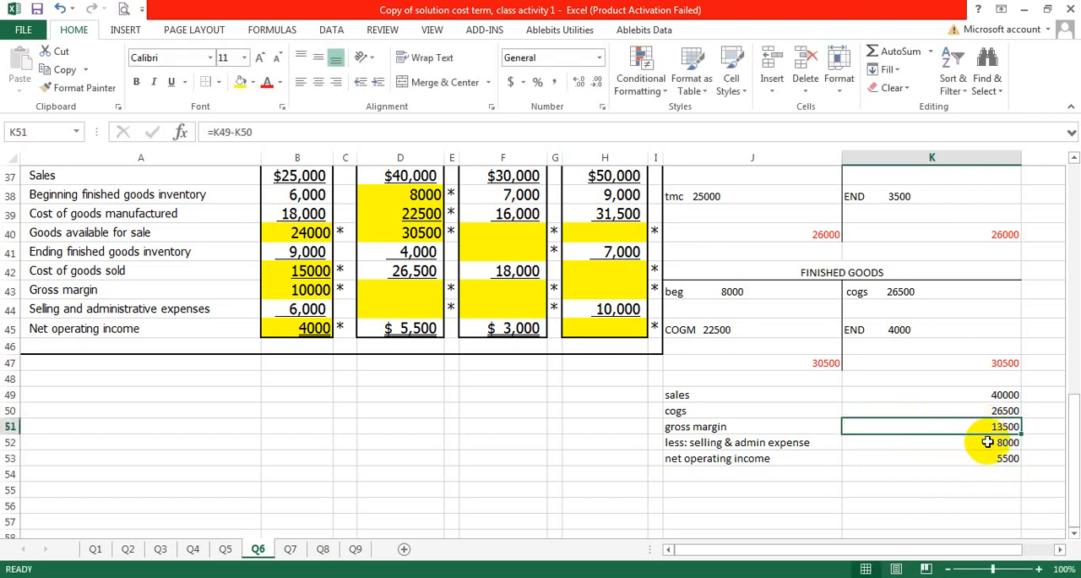
pyautogui.click(965, 458)
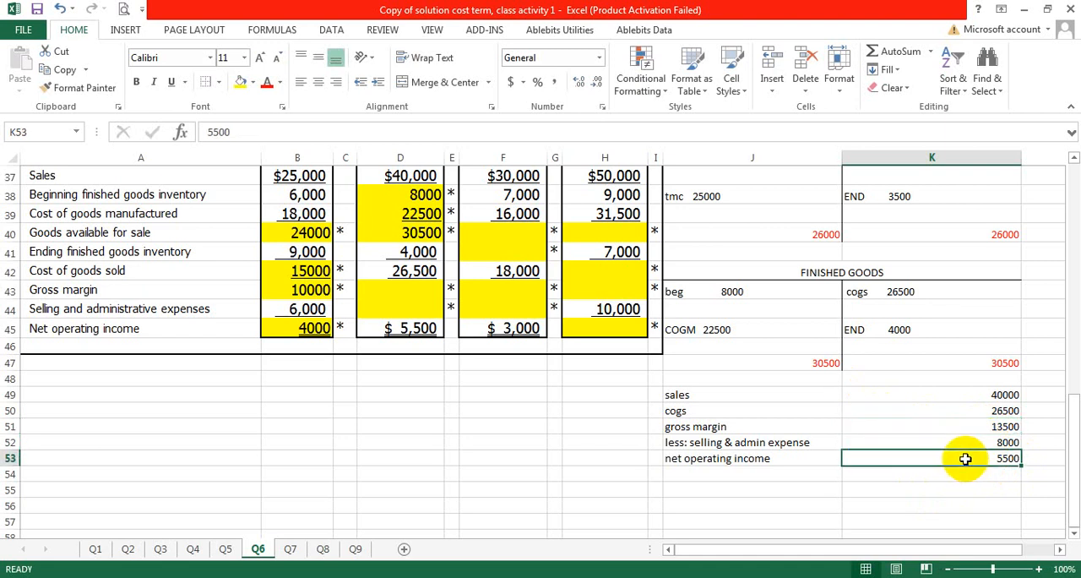
pyautogui.click(961, 442)
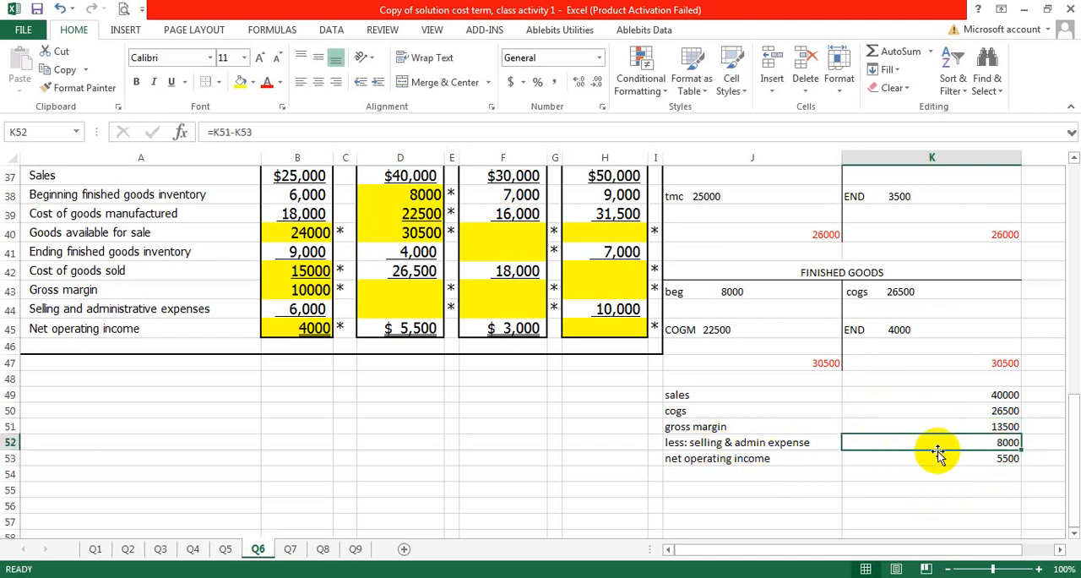
pyautogui.click(406, 287)
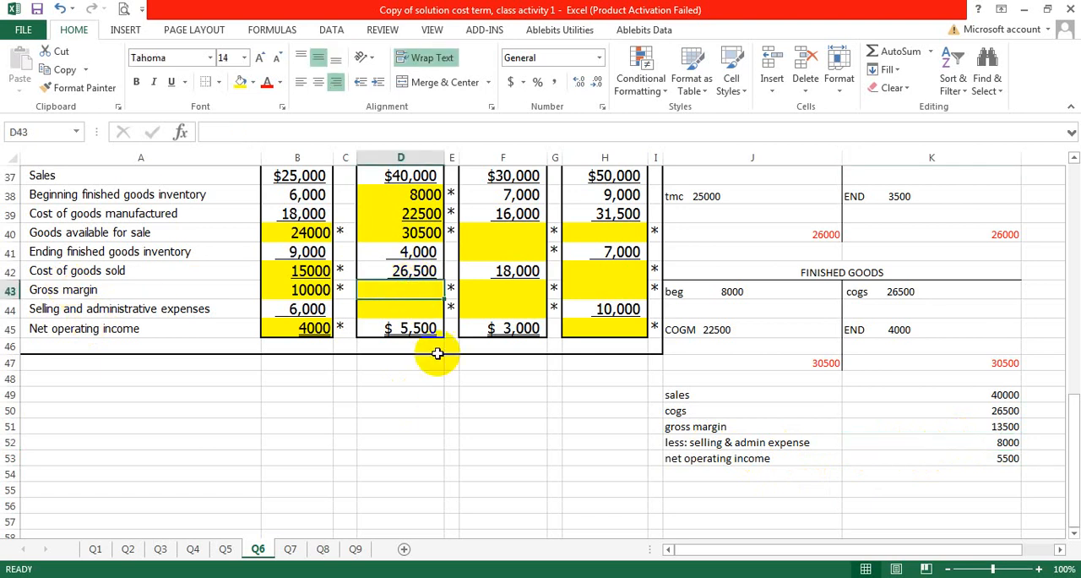
pyautogui.write('13500')
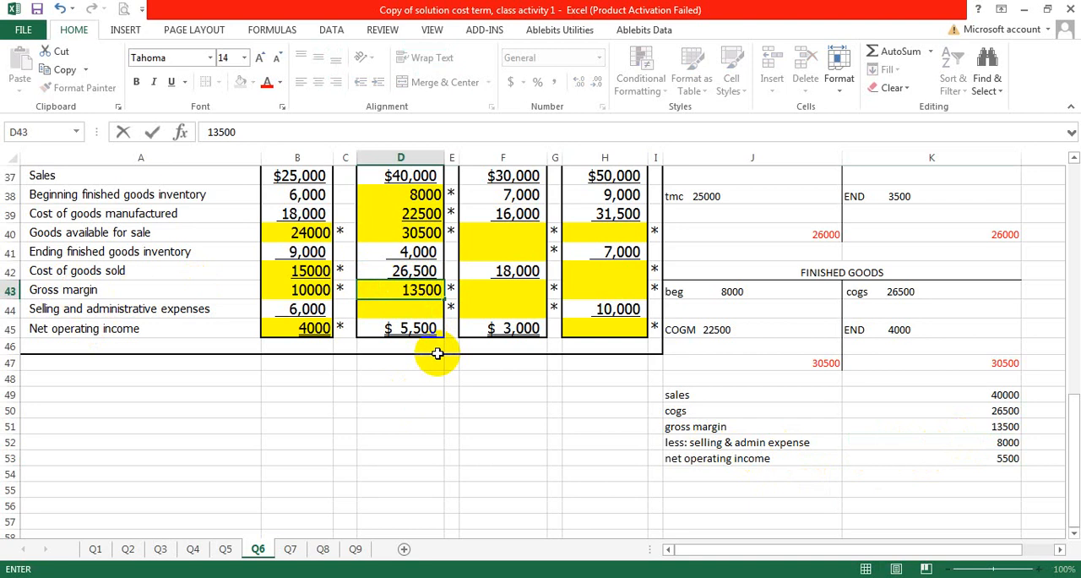
pyautogui.doubleClick(417, 308)
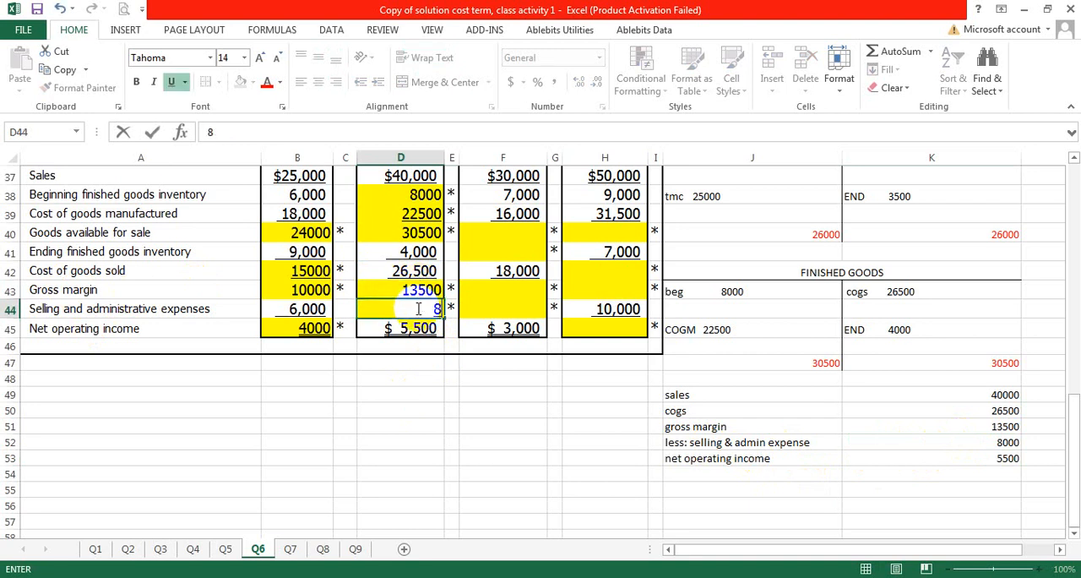
pyautogui.click(507, 425)
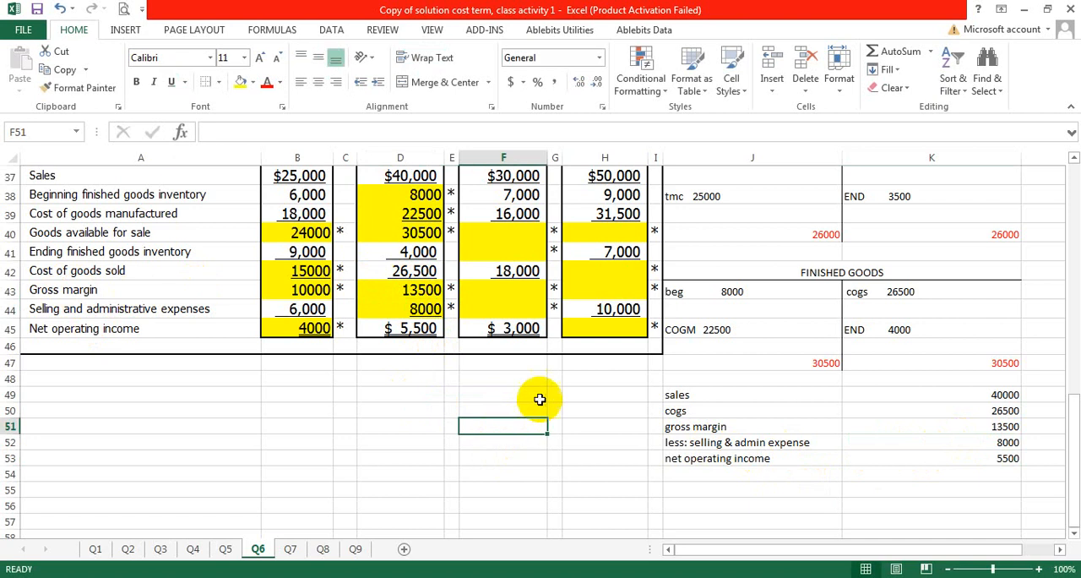
pyautogui.scroll(2, 542, 395)
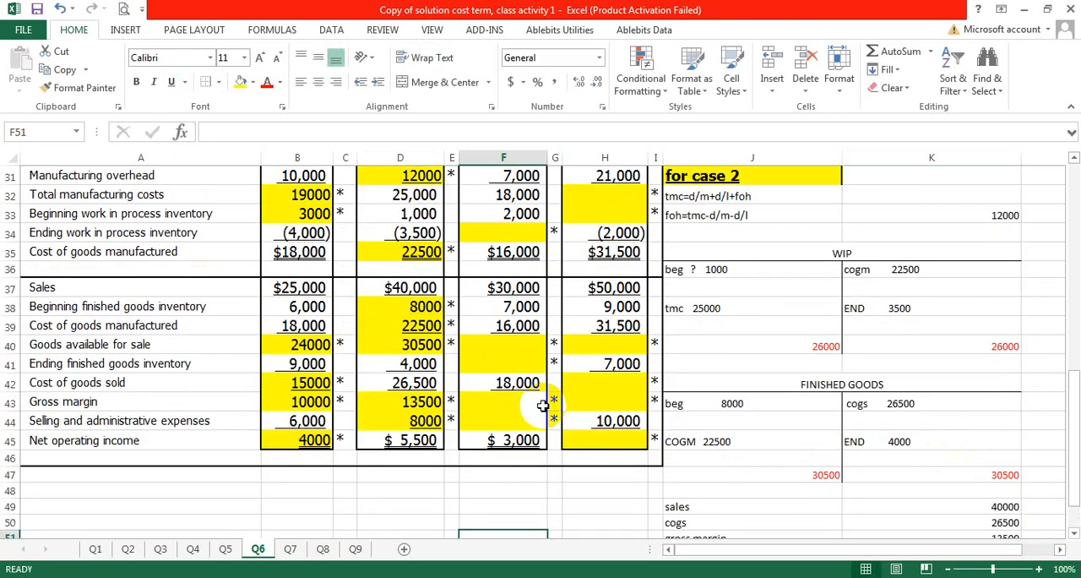
pyautogui.scroll(1, 542, 406)
pyautogui.scroll(1, 543, 407)
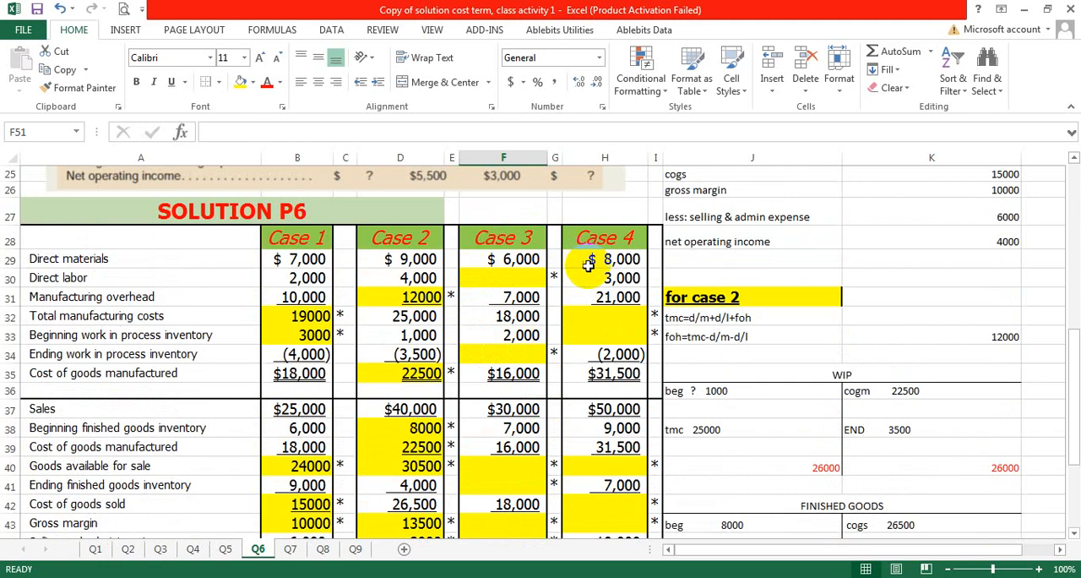
pyautogui.scroll(-1, 595, 475)
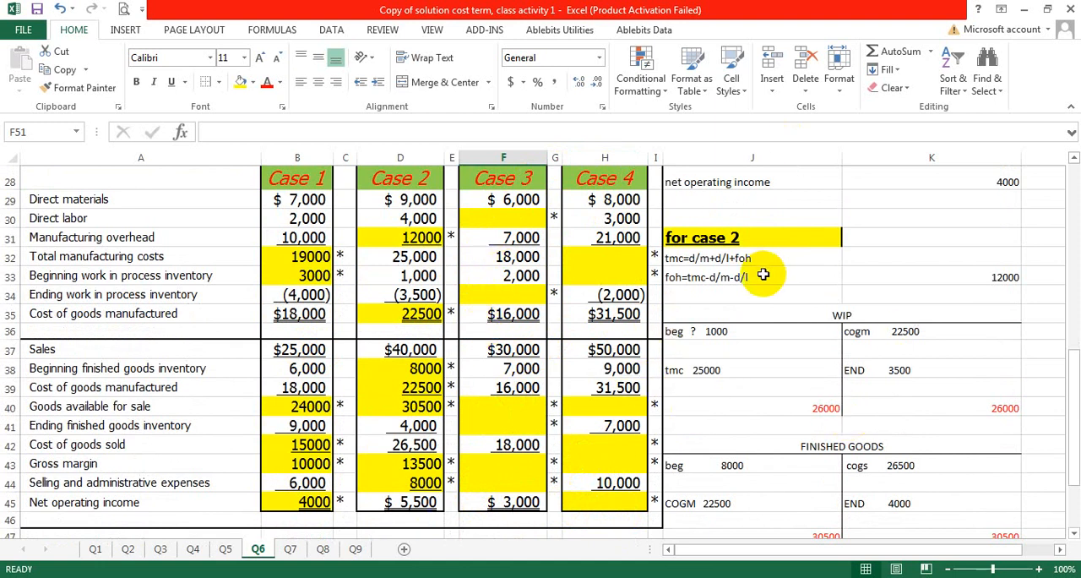
pyautogui.scroll(-5, 763, 273)
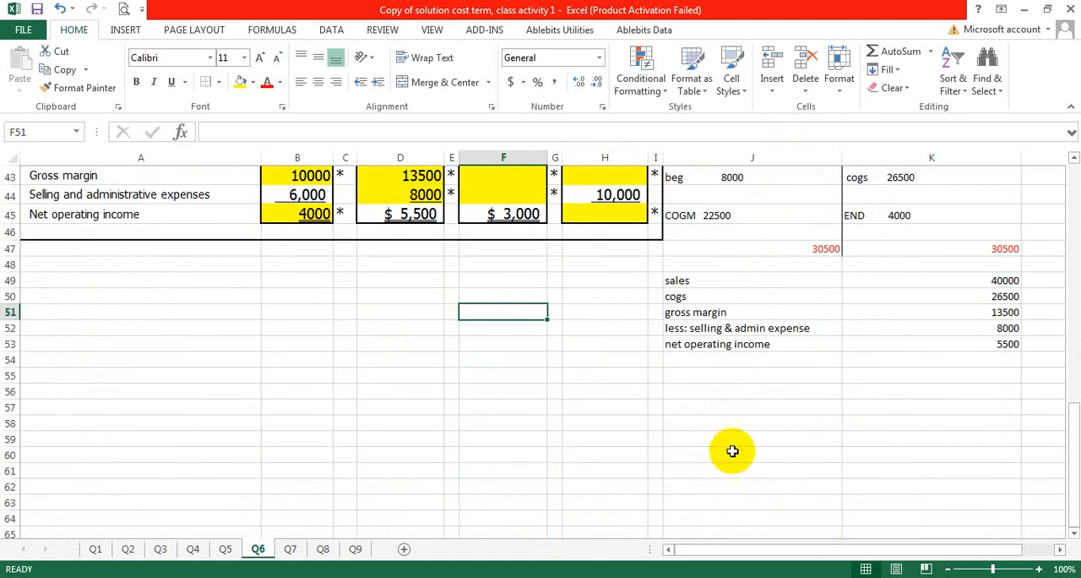
pyautogui.scroll(14, 733, 444)
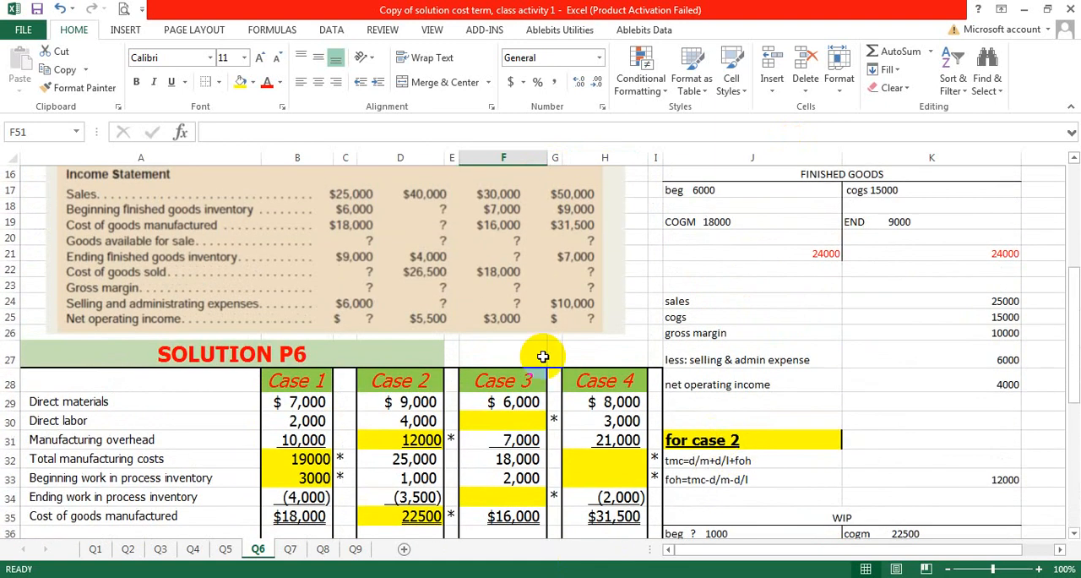
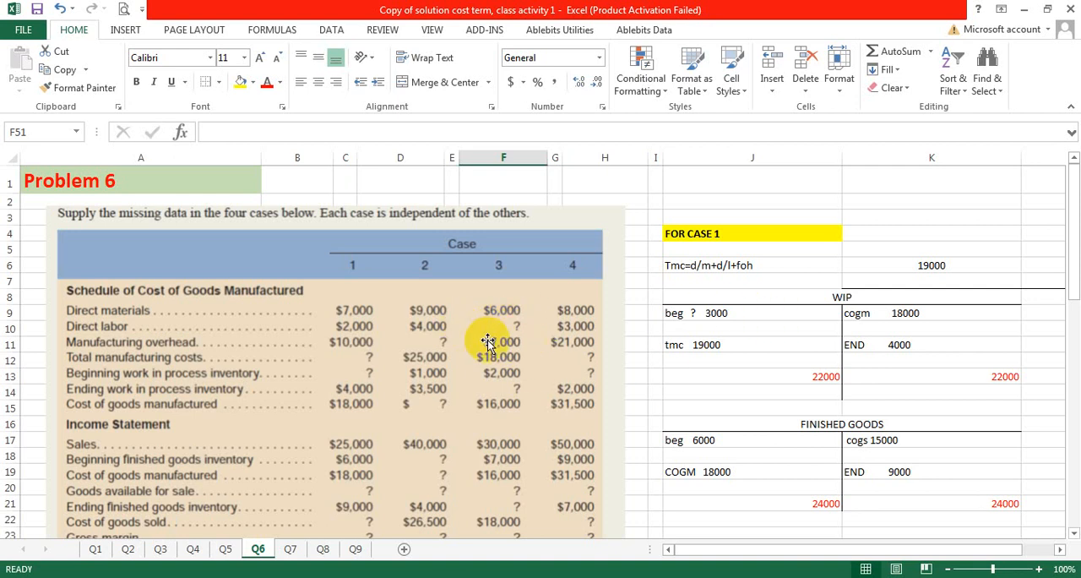
# Step: Copy the Case 2 working block J31:K53 and paste it below the existing workings, starting at J55
pyautogui.scroll(-11, 499, 382)
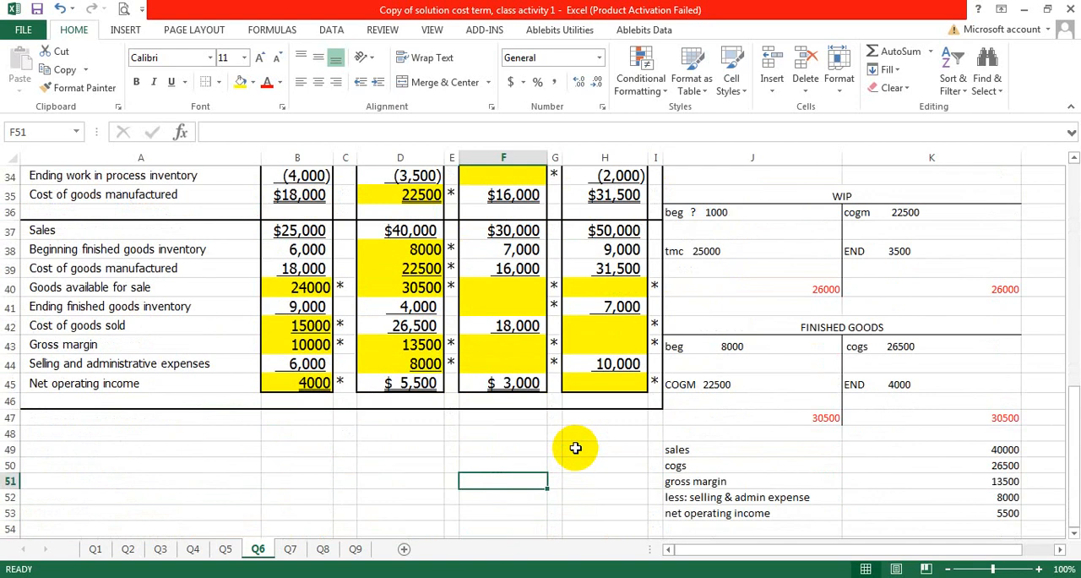
pyautogui.scroll(-1, 592, 448)
pyautogui.scroll(4, 659, 422)
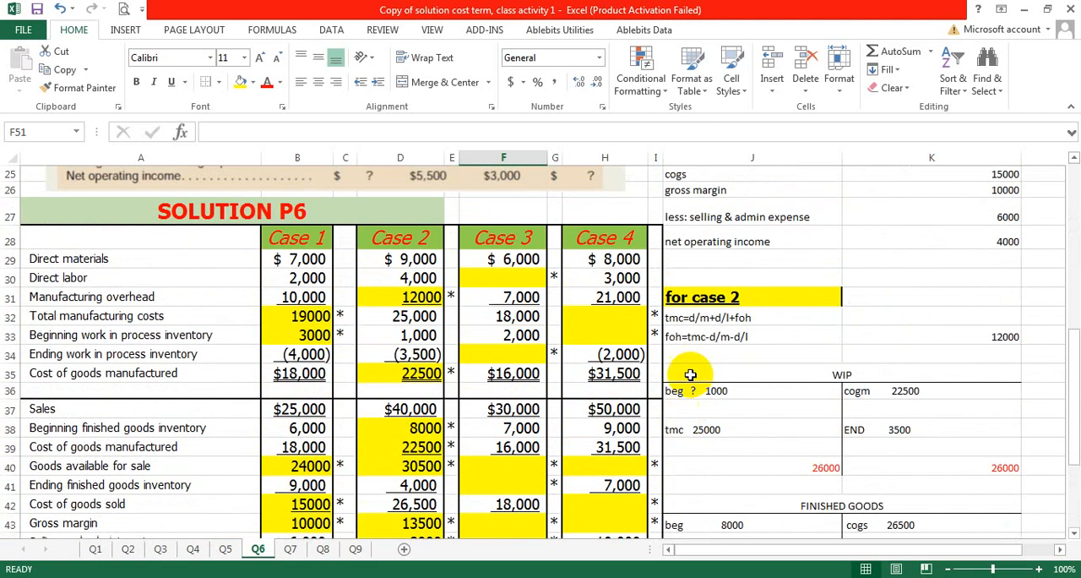
pyautogui.scroll(-6, 705, 406)
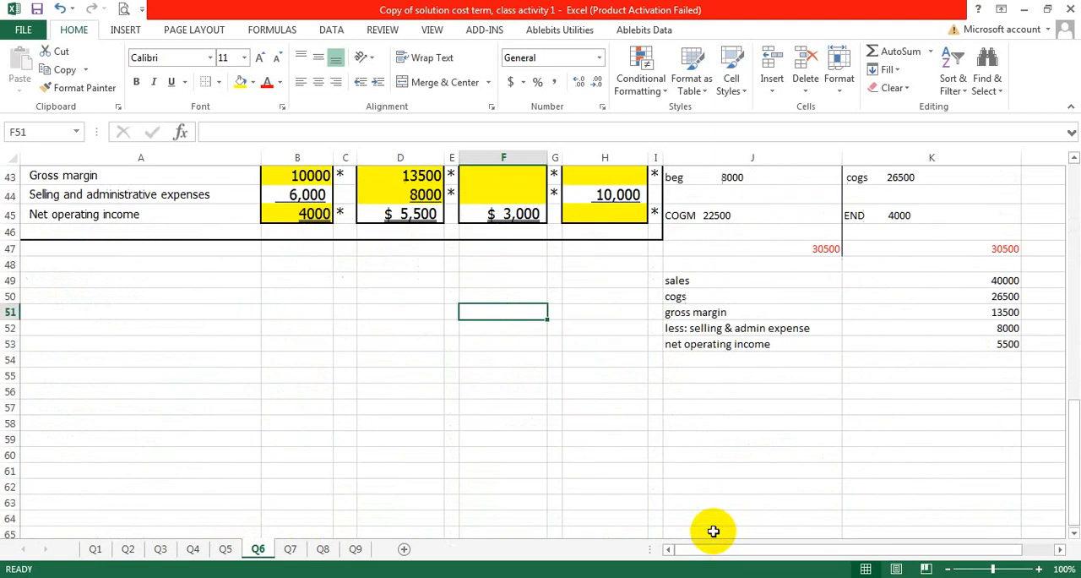
pyautogui.click(702, 395)
pyautogui.scroll(5, 692, 372)
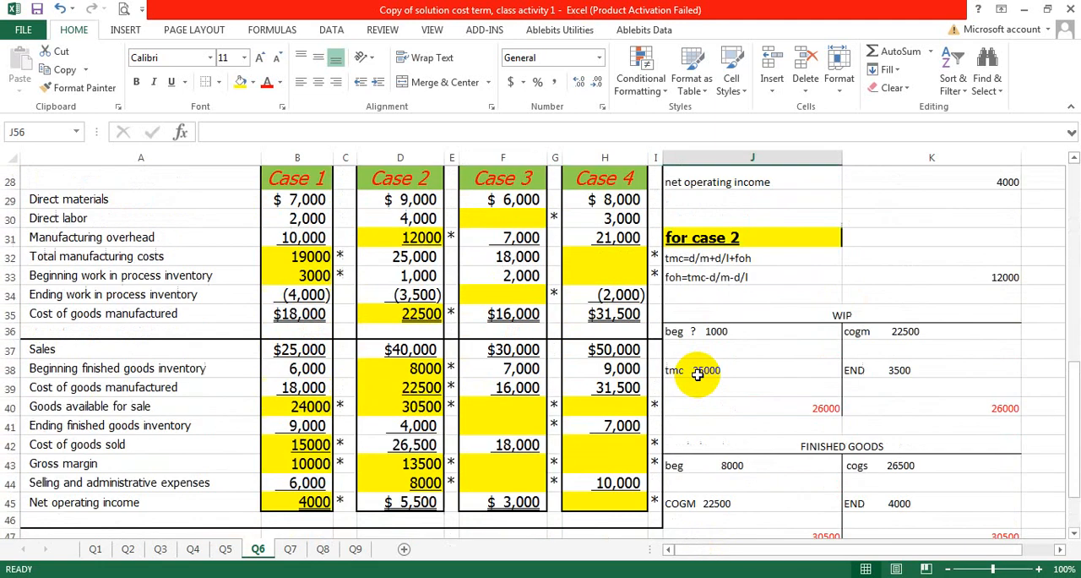
pyautogui.moveTo(688, 237); pyautogui.dragTo(1018, 520)
pyautogui.scroll(-1, 929, 473)
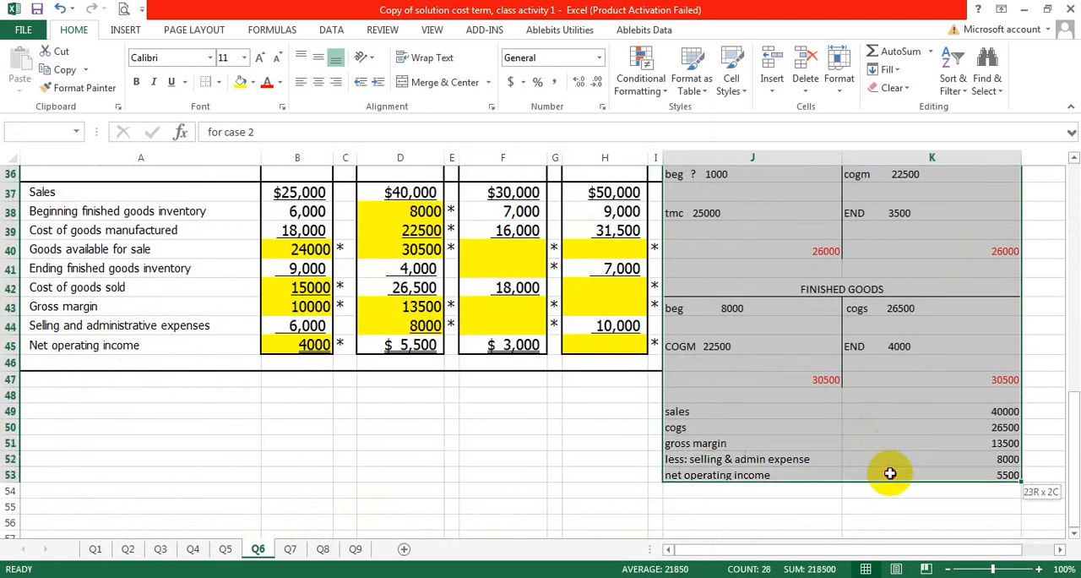
pyautogui.rightClick(870, 432)
pyautogui.click(902, 142)
pyautogui.scroll(5, 901, 160)
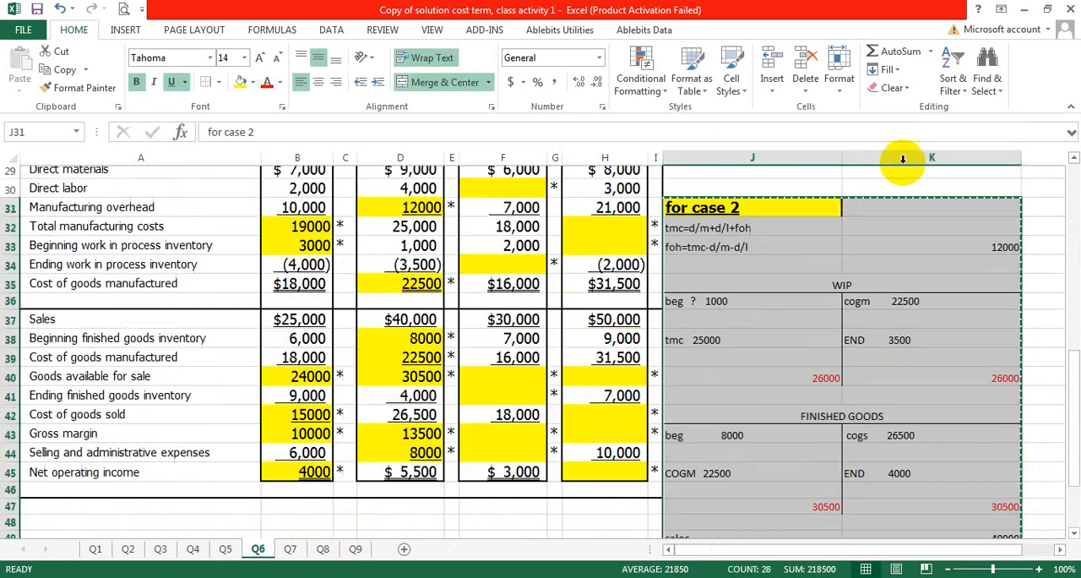
pyautogui.scroll(-2, 716, 472)
pyautogui.scroll(-6, 716, 473)
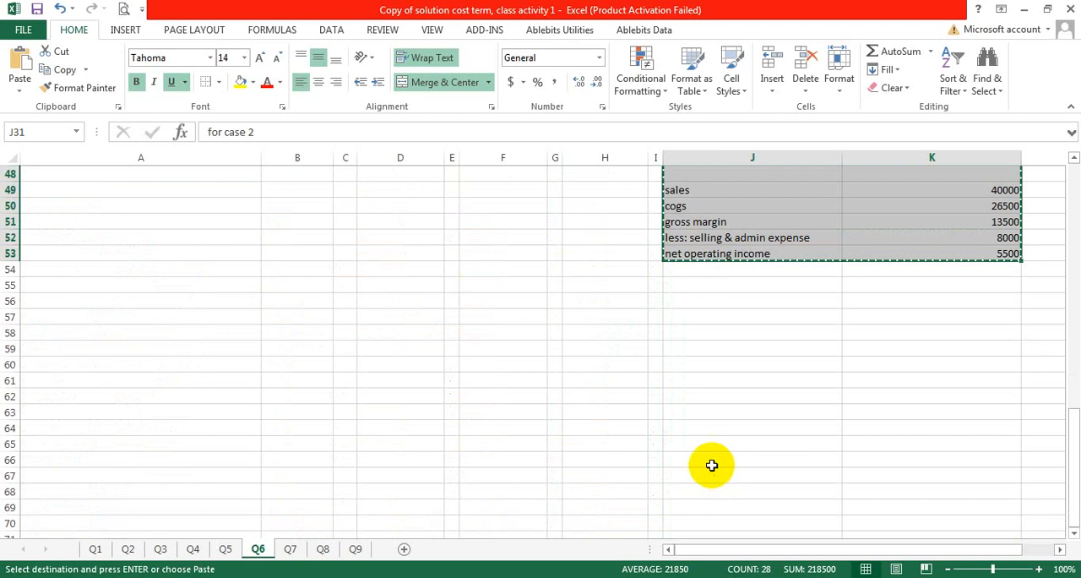
pyautogui.click(691, 288)
pyautogui.hotkey('ctrl', 'v')
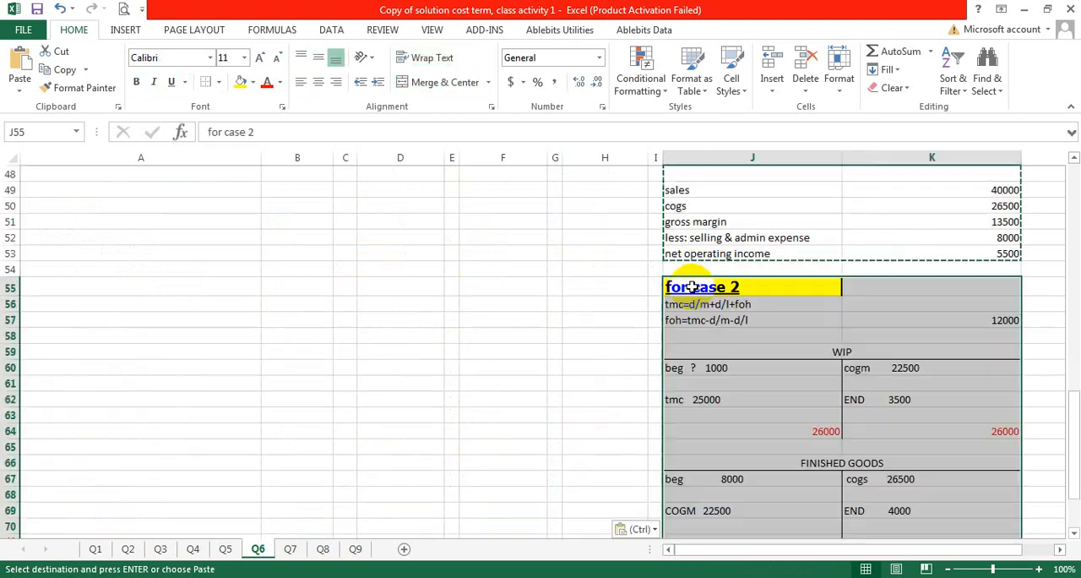
# Step: Change the copied block's heading to "for case 3" and its formula line in J57 to d/l=tmc-d/m-foh
pyautogui.doubleClick(701, 285)
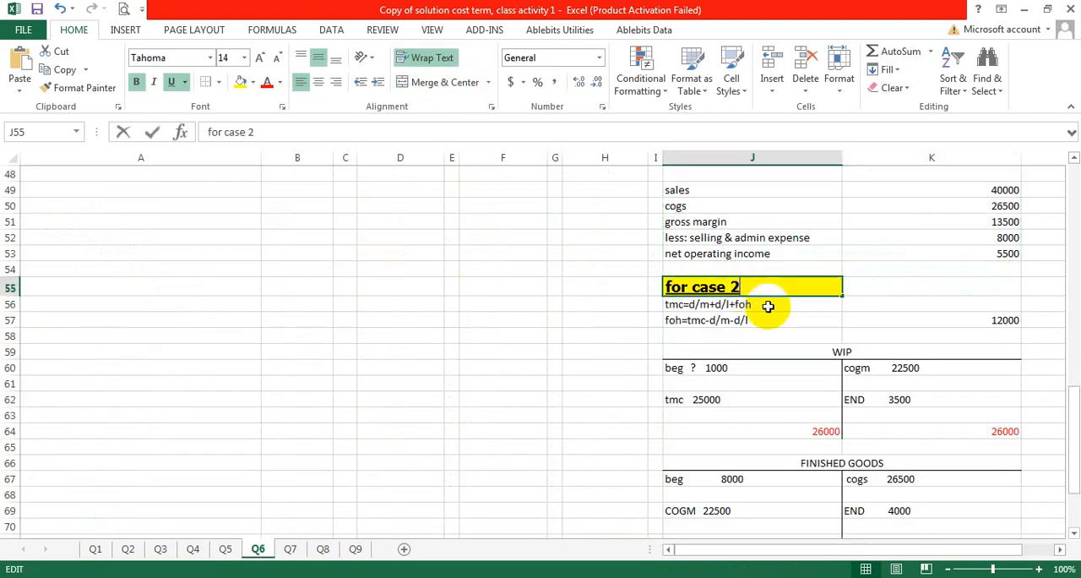
pyautogui.write('3')
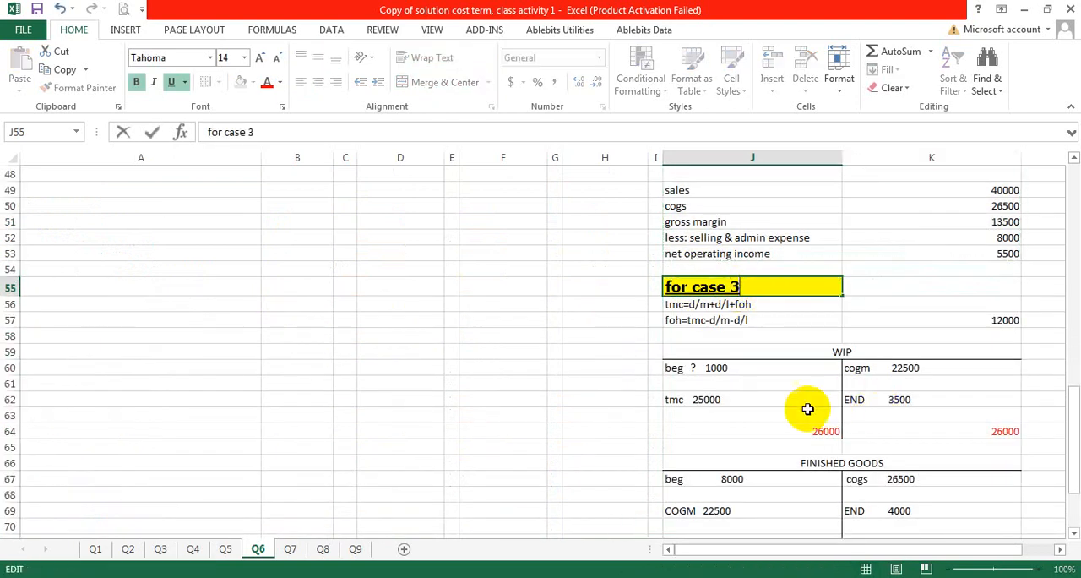
pyautogui.click(738, 320)
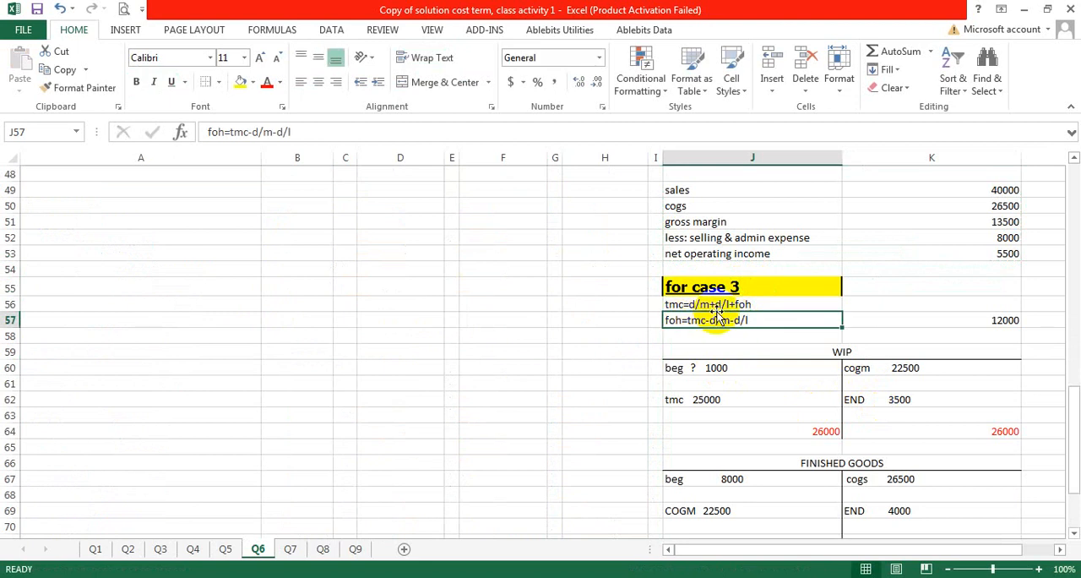
pyautogui.doubleClick(682, 320)
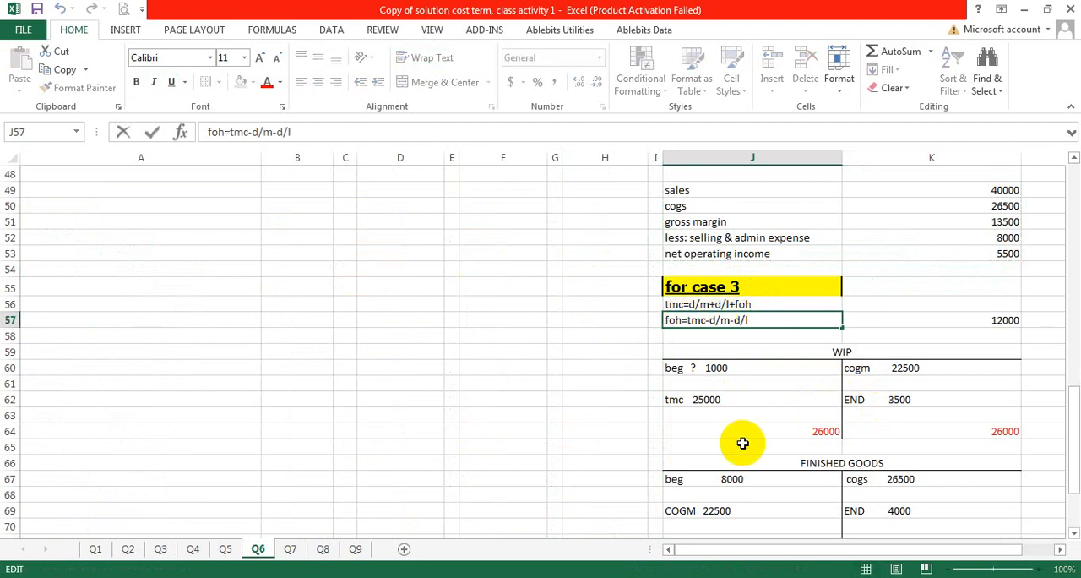
pyautogui.press('BackSpace')
pyautogui.press('BackSpace')
pyautogui.press('BackSpace')
pyautogui.write('d')
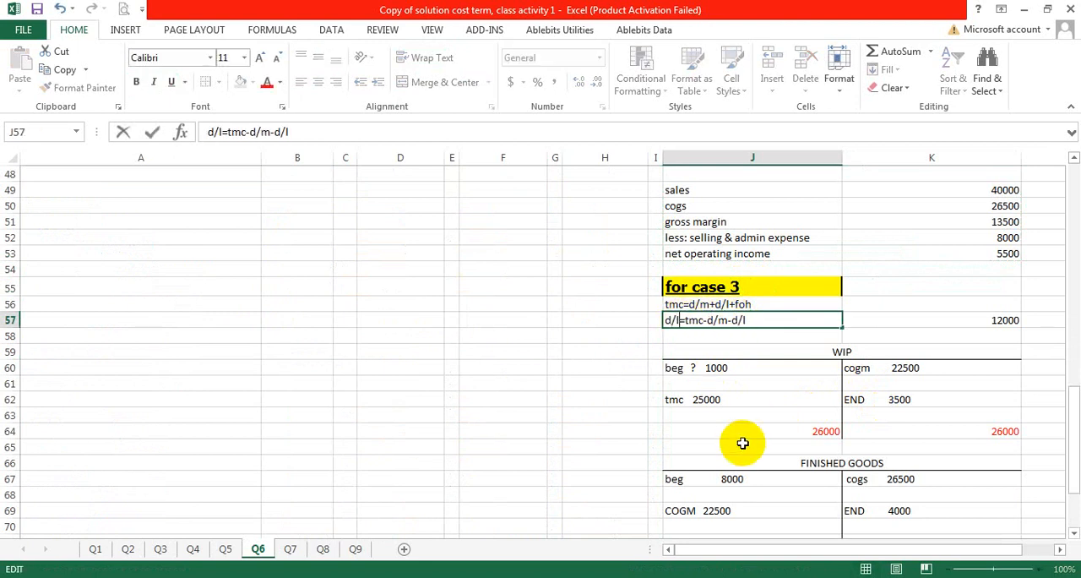
pyautogui.write('/l')
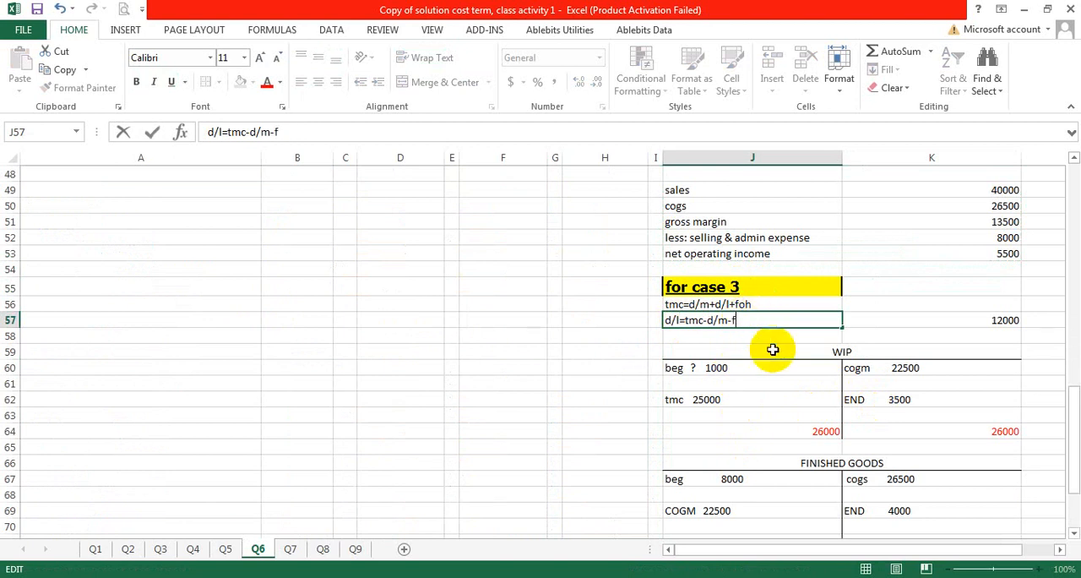
pyautogui.click(967, 319)
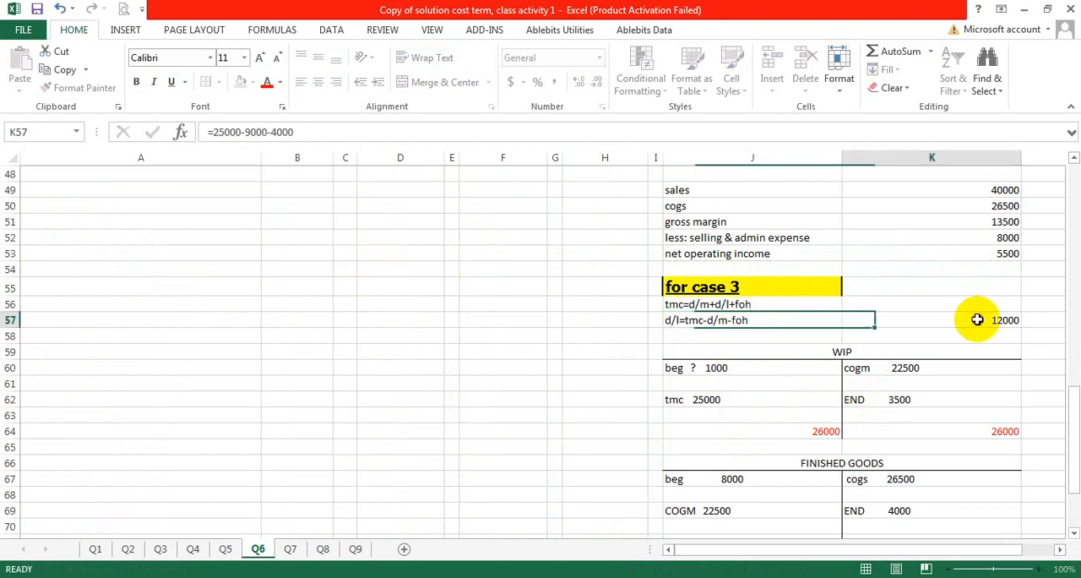
pyautogui.doubleClick(976, 320)
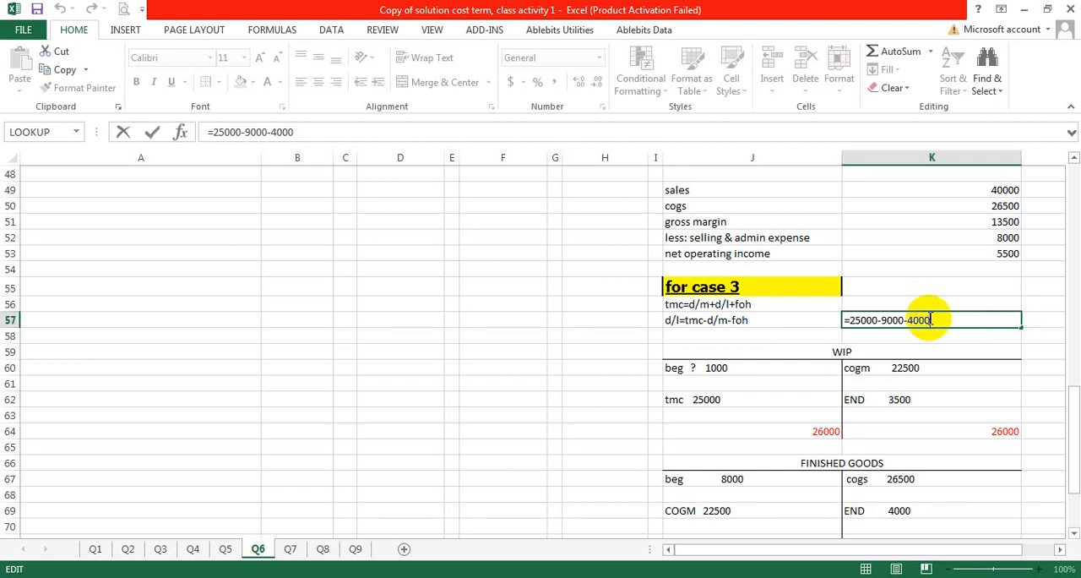
pyautogui.click(861, 320)
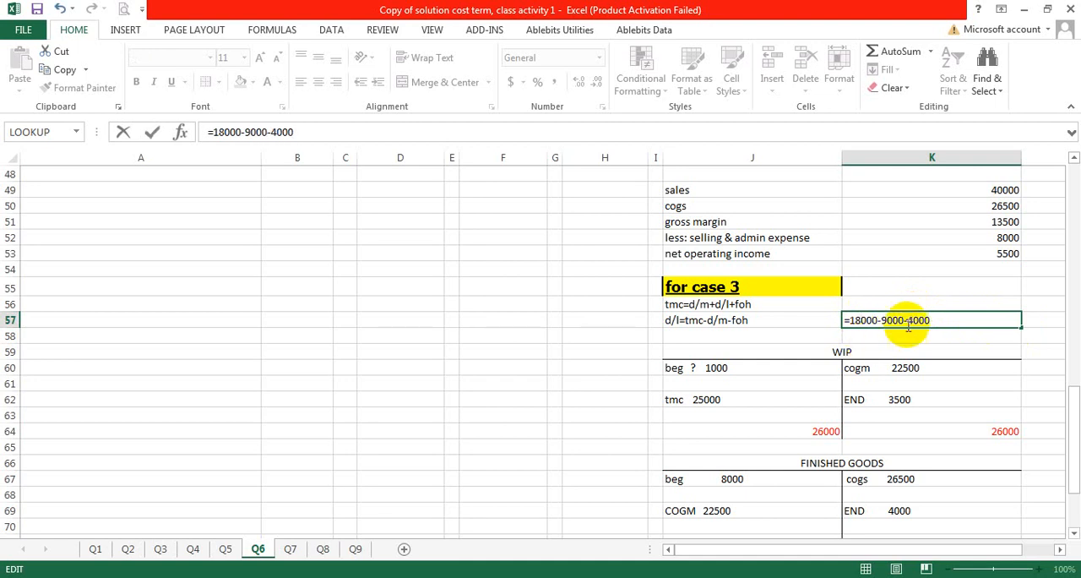
pyautogui.moveTo(930, 320); pyautogui.dragTo(876, 320)
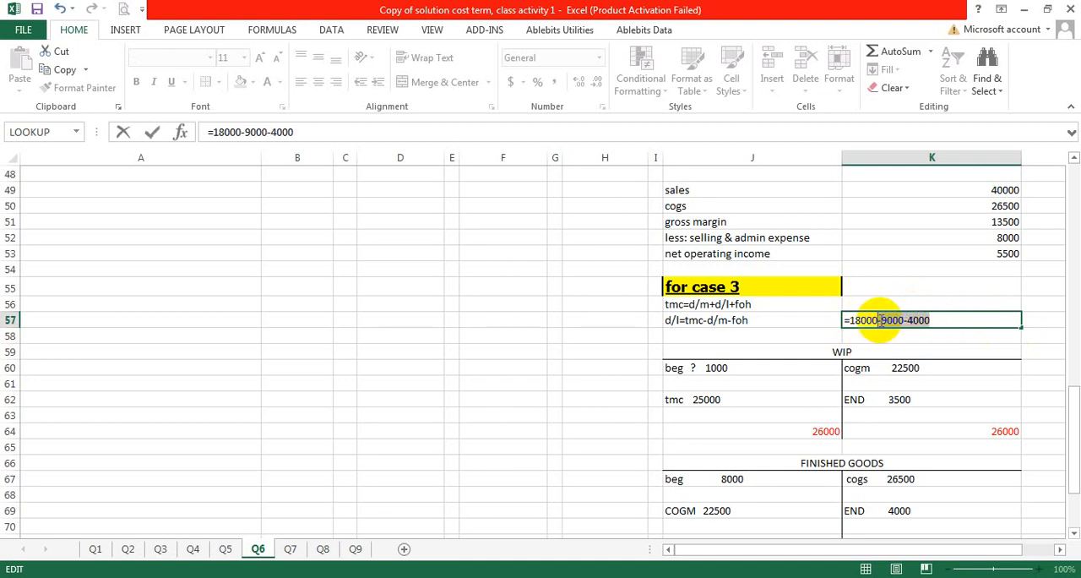
pyautogui.press('BackSpace')
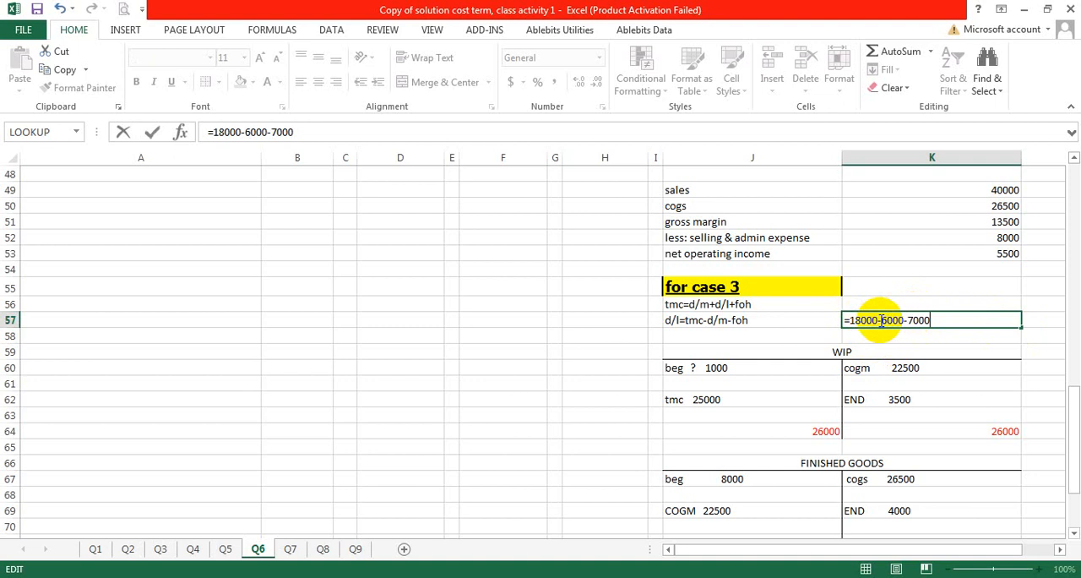
pyautogui.press('Return')
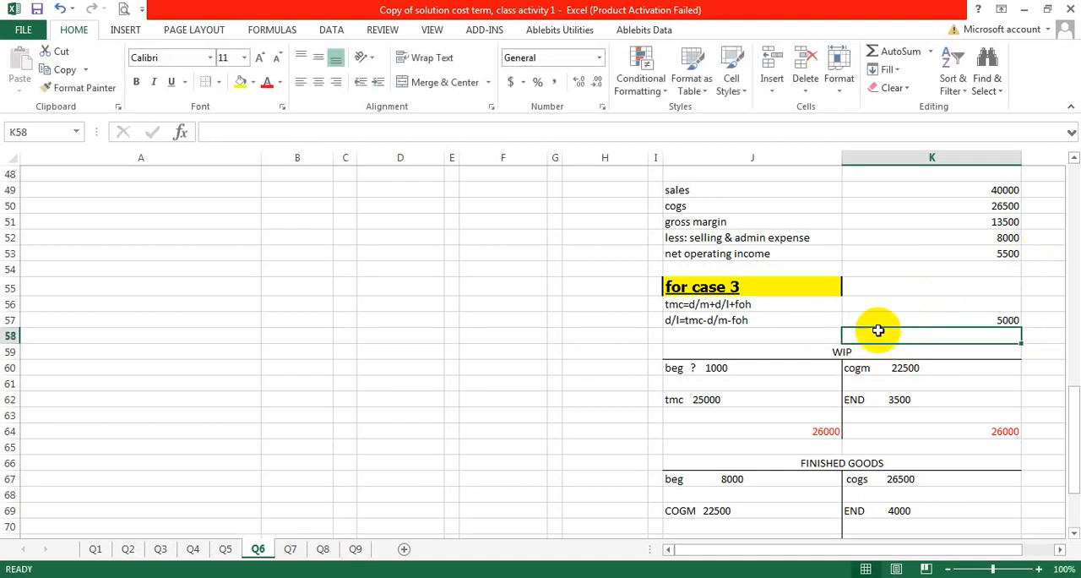
# Step: Enter the Case 3 direct labor of 5000 in F30 of the solution table
pyautogui.click(750, 321)
pyautogui.scroll(11, 719, 341)
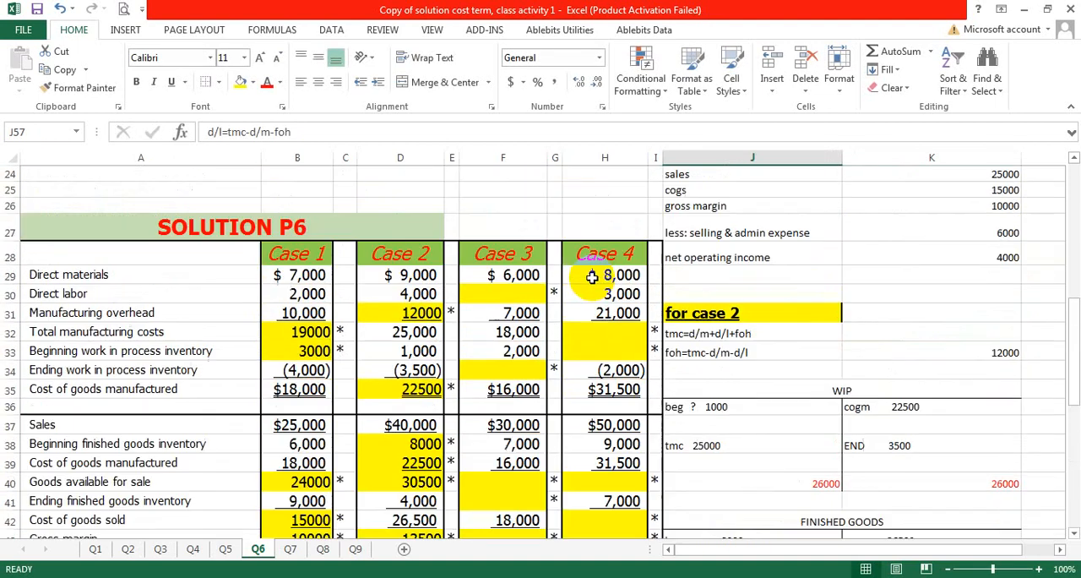
pyautogui.scroll(-2, 583, 437)
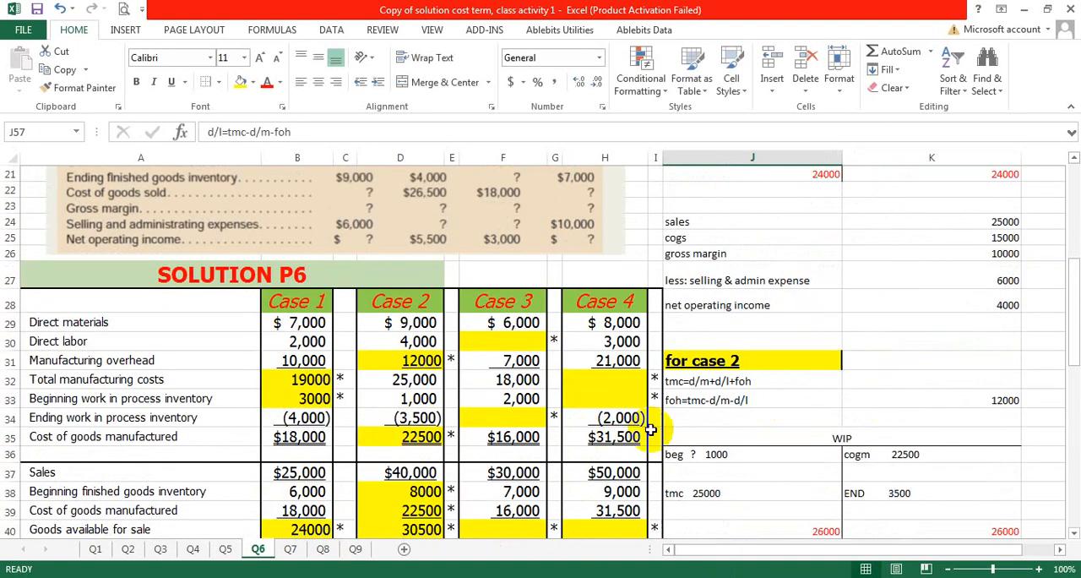
pyautogui.click(505, 341)
pyautogui.doubleClick(505, 342)
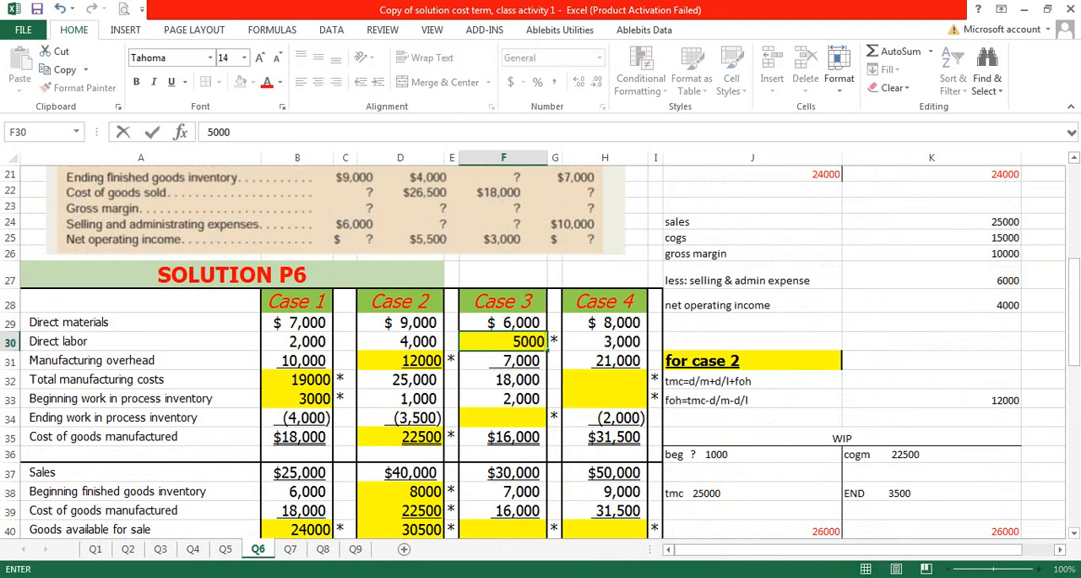
pyautogui.click(966, 342)
# Step: Examine the Case 3 work in process and cost of goods manufactured rows of the solution table against the WIP accounts
pyautogui.scroll(-2, 670, 416)
pyautogui.click(496, 323)
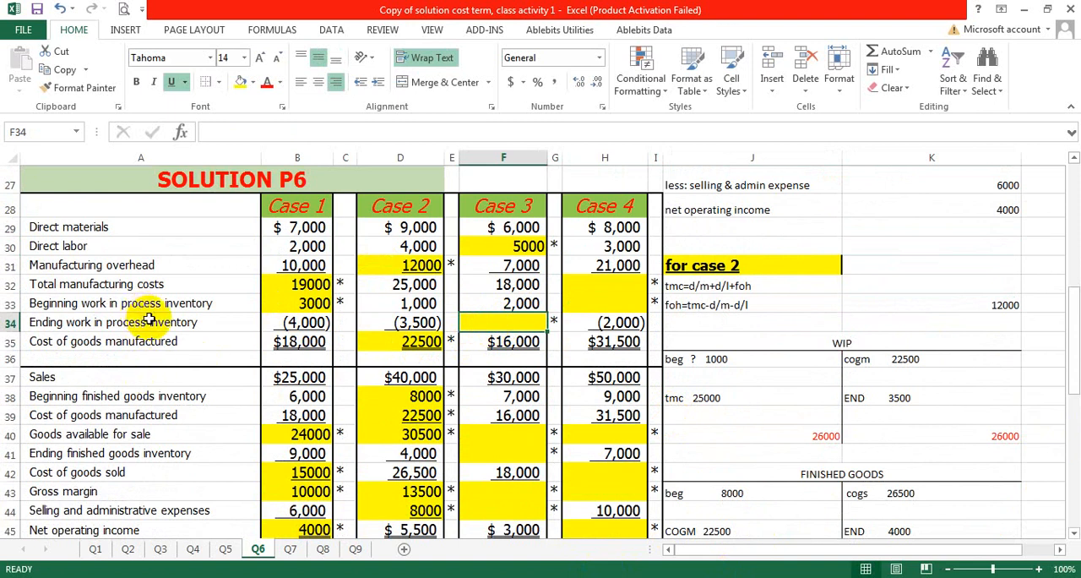
pyautogui.scroll(-1, 997, 355)
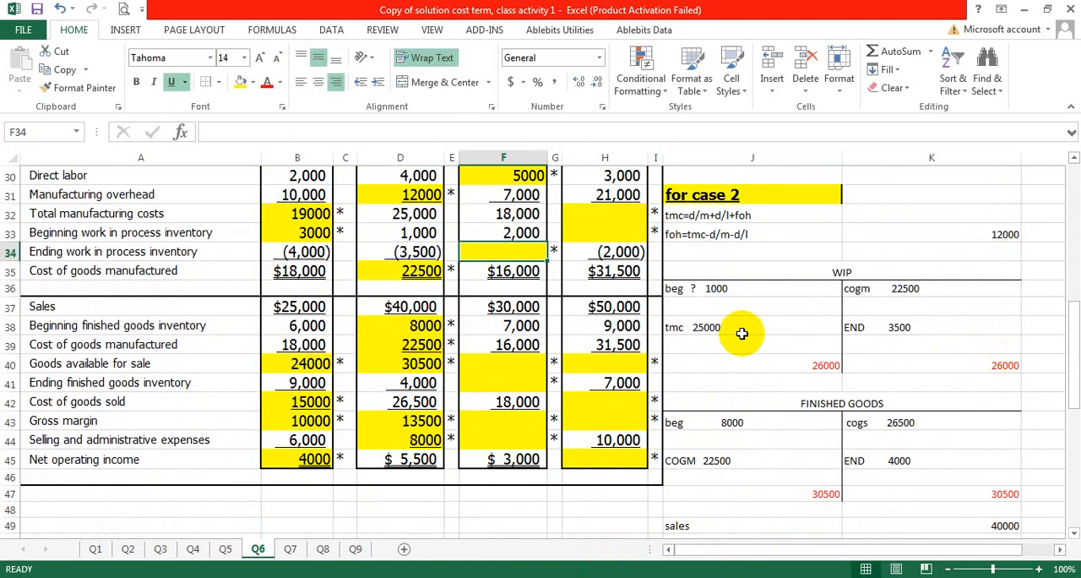
pyautogui.scroll(1, 748, 305)
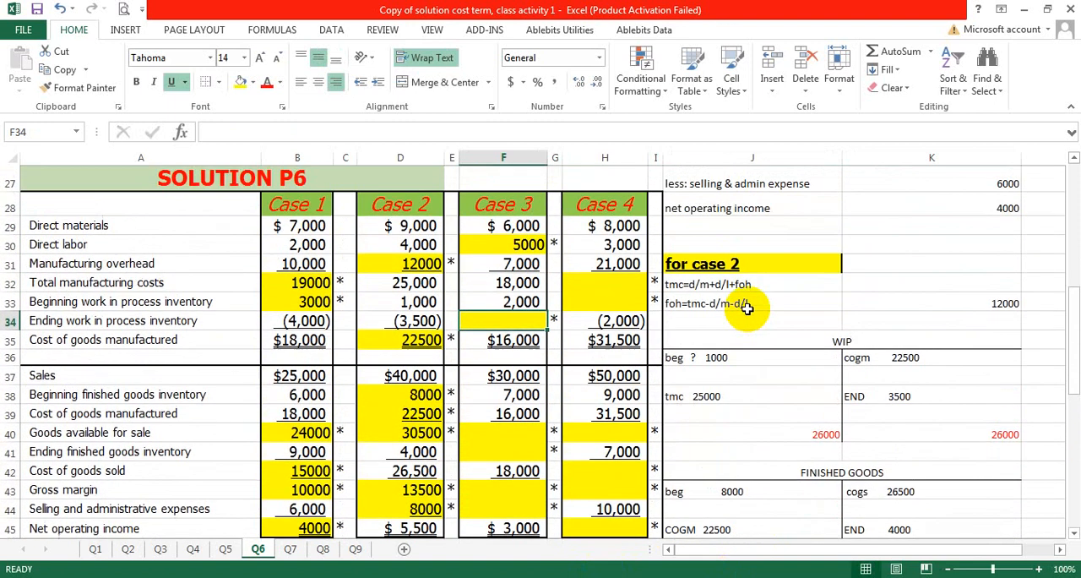
pyautogui.doubleClick(735, 358)
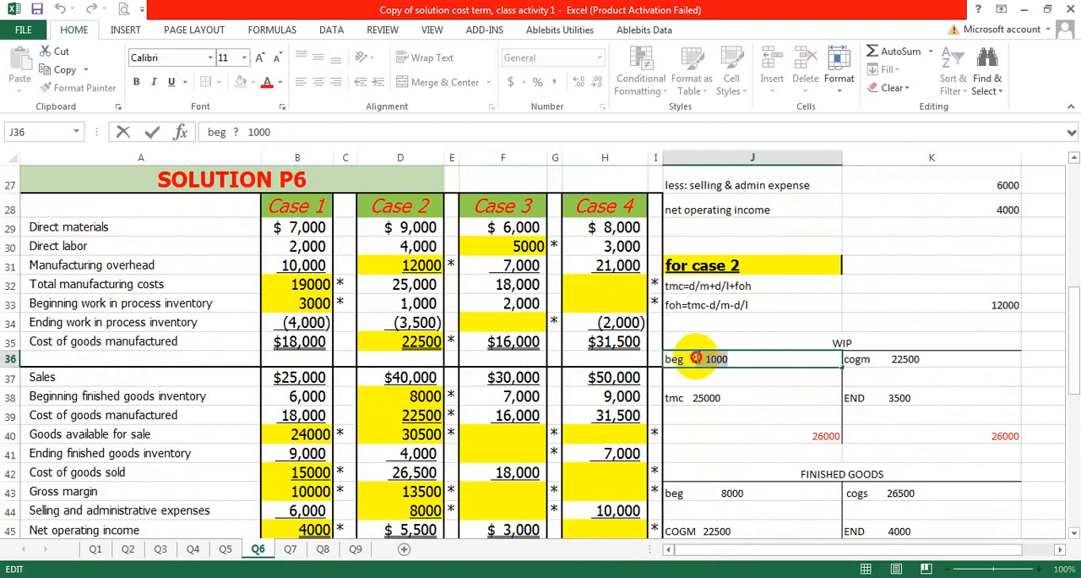
pyautogui.scroll(-7, 737, 397)
pyautogui.scroll(6, 736, 400)
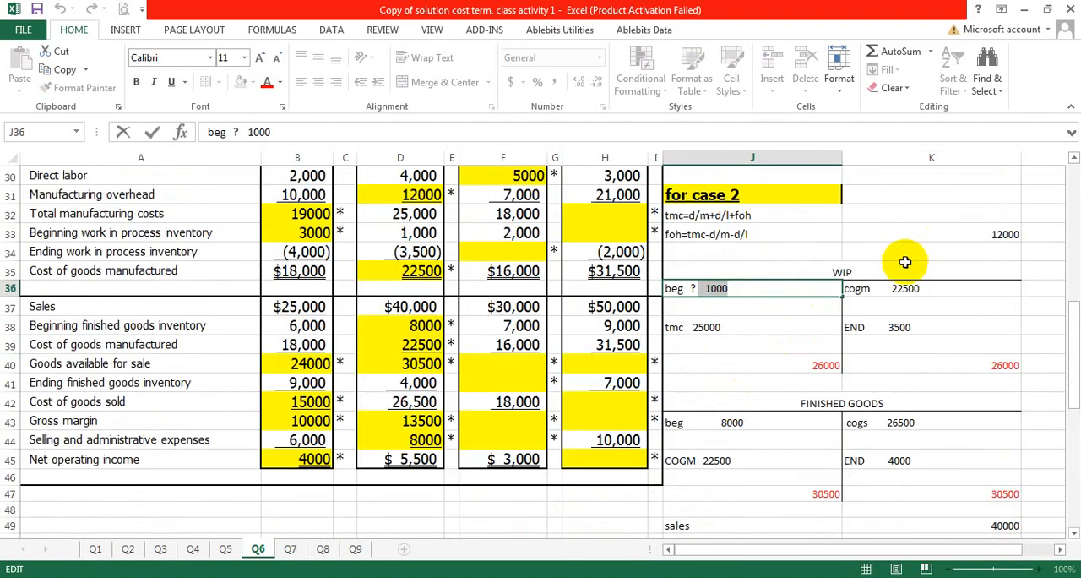
pyautogui.scroll(-1, 903, 264)
pyautogui.scroll(3, 900, 266)
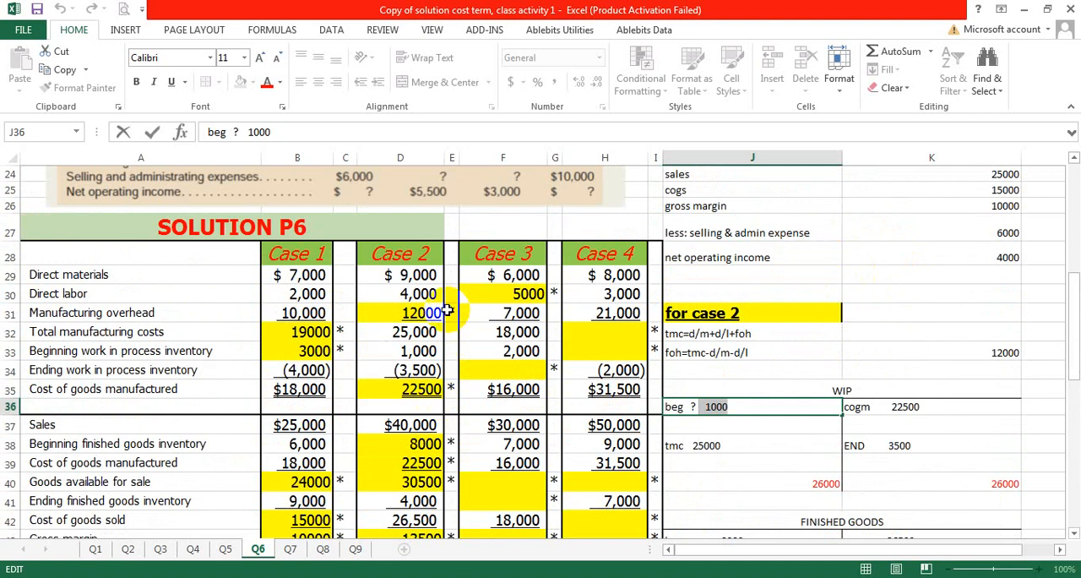
pyautogui.scroll(-7, 860, 396)
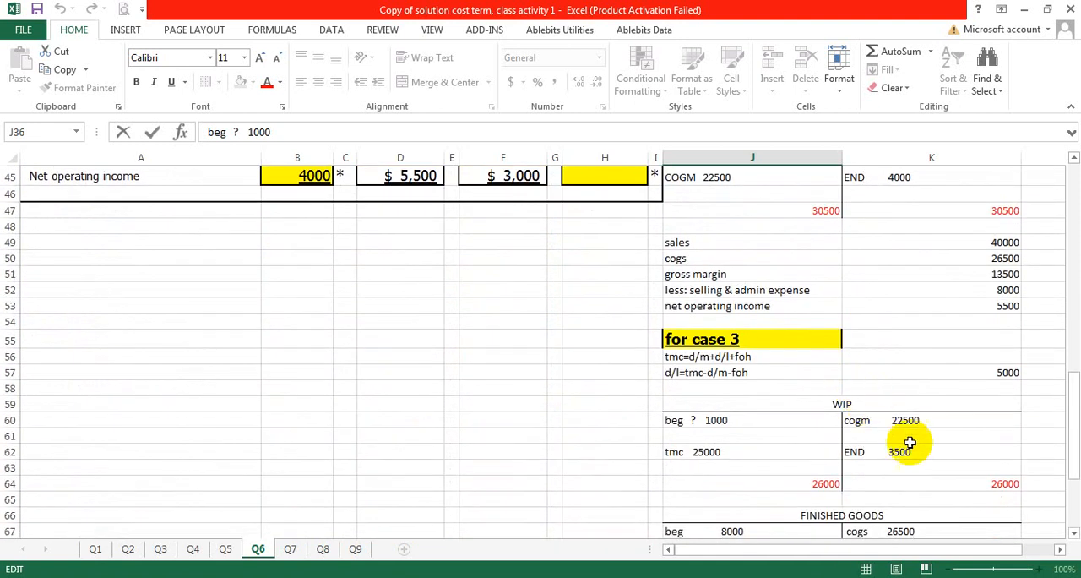
# Step: Clear the copied beg, tmc, cogm and END amounts from the Case 3 WIP account, keeping the labels
pyautogui.doubleClick(778, 424)
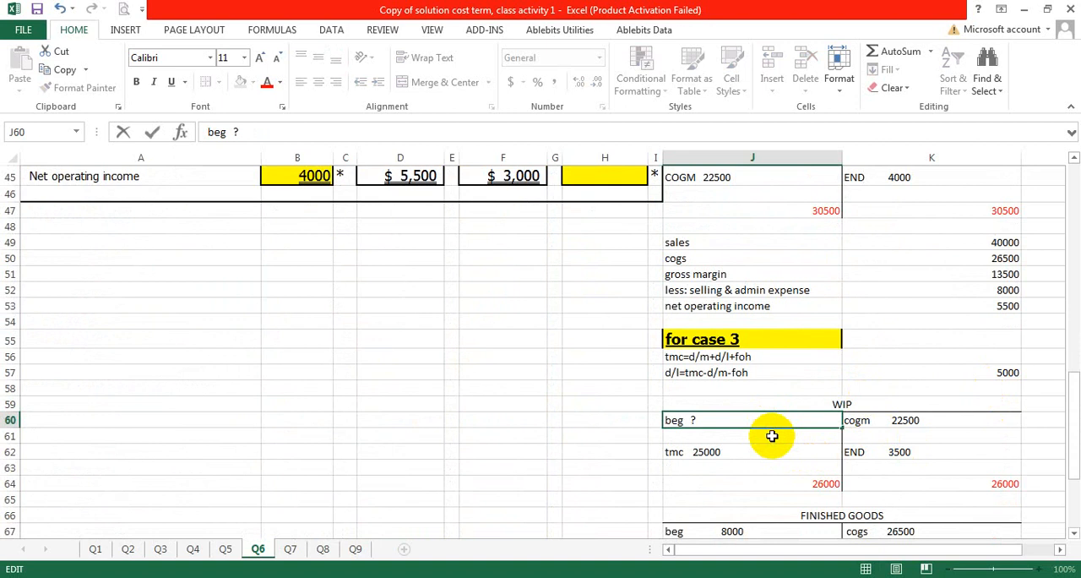
pyautogui.doubleClick(746, 450)
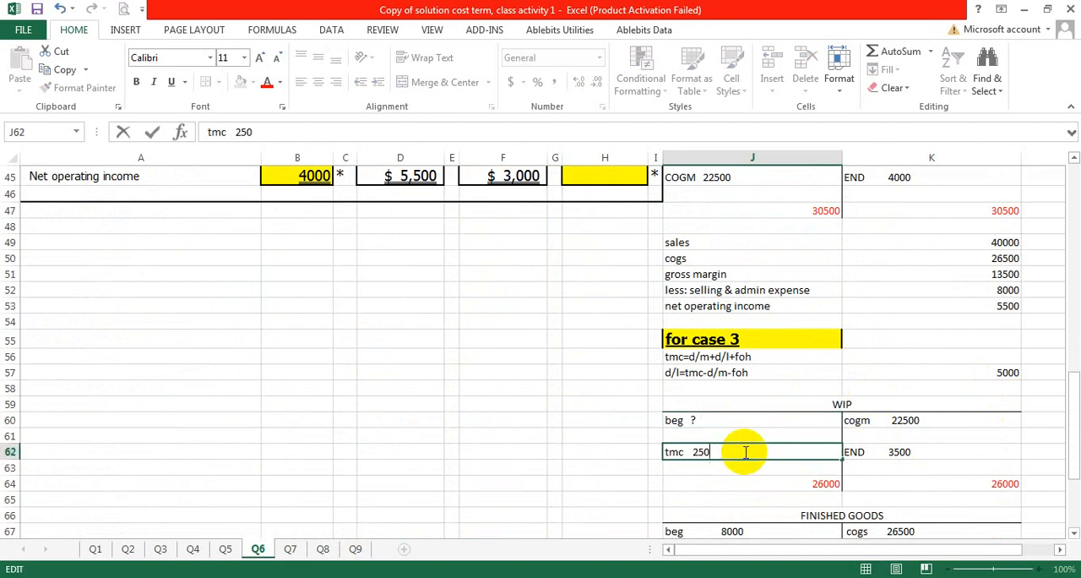
pyautogui.click(950, 422)
pyautogui.click(936, 431)
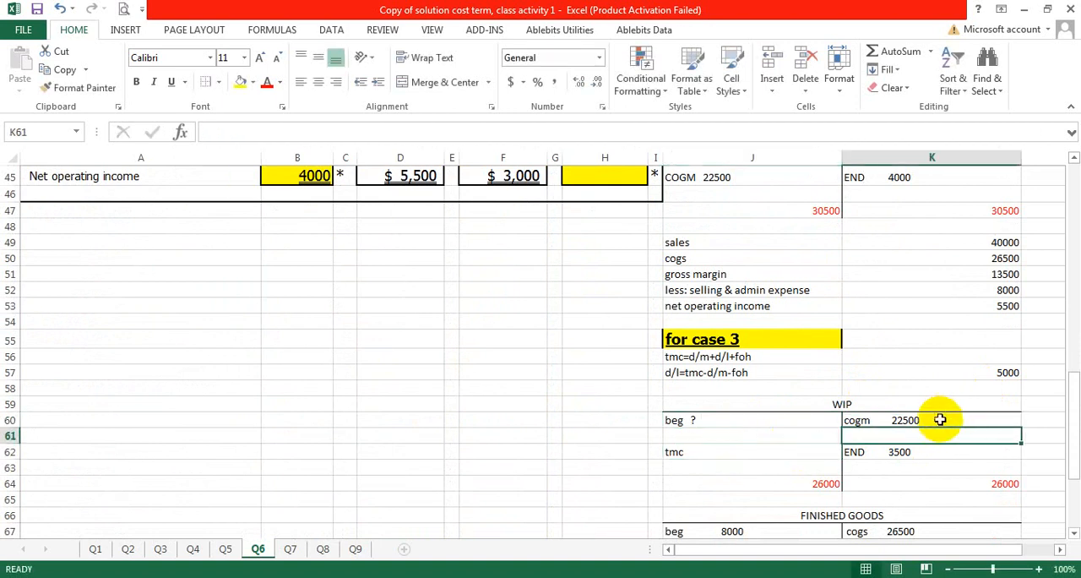
pyautogui.doubleClick(940, 419)
pyautogui.press('BackSpace')
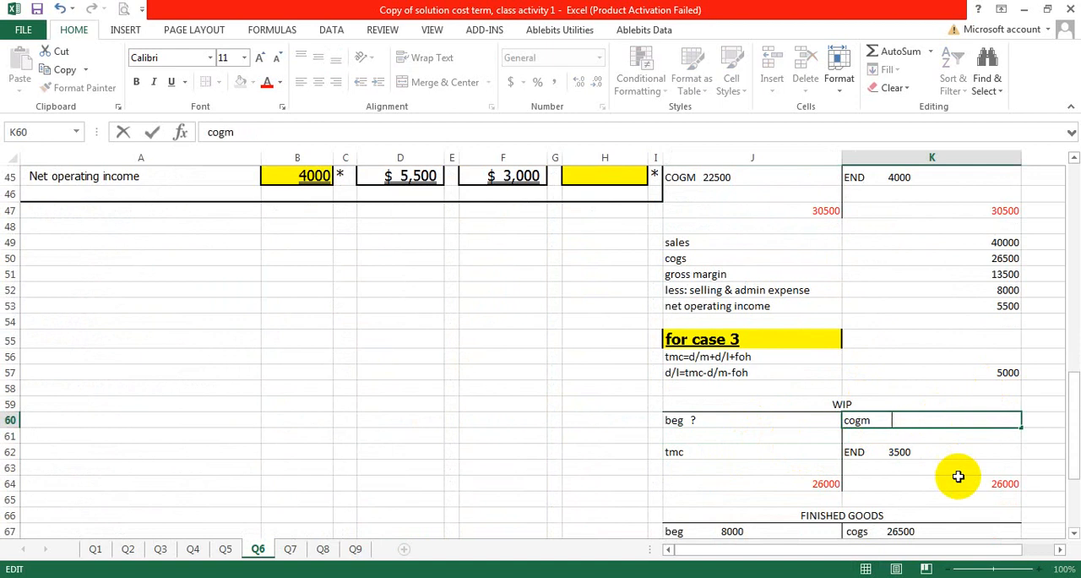
pyautogui.doubleClick(950, 448)
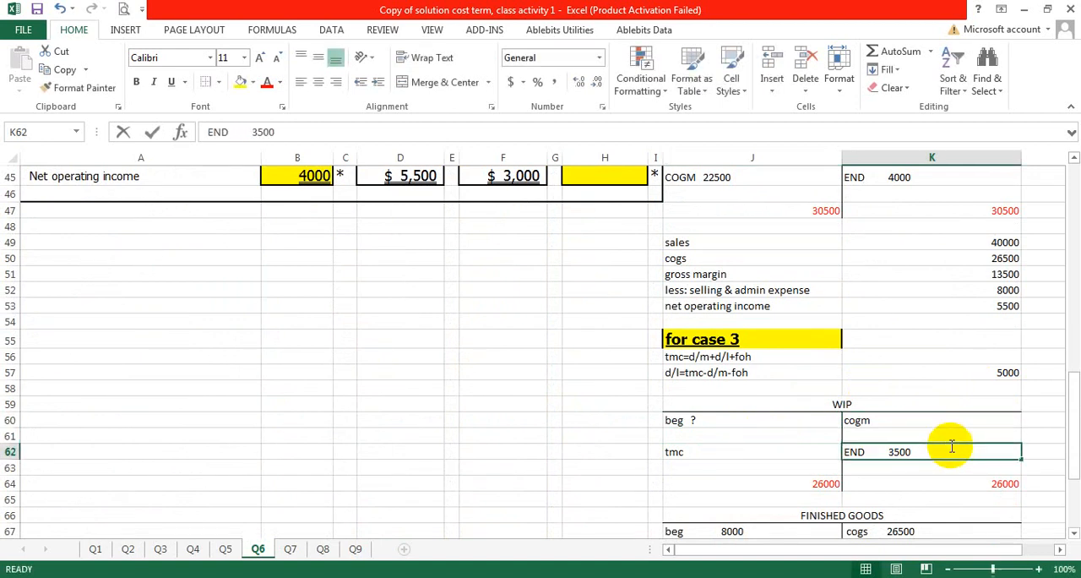
# Step: Clear the copied red totals on both sides of the Case 3 WIP and Finished Goods accounts
pyautogui.click(974, 484)
pyautogui.scroll(-2, 904, 445)
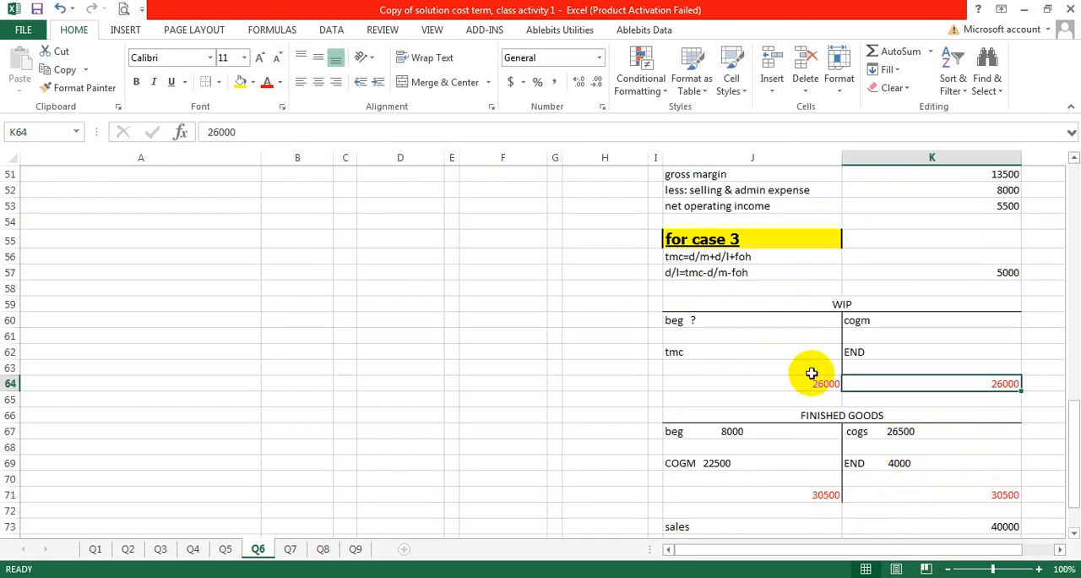
pyautogui.click(820, 385)
pyautogui.click(828, 496)
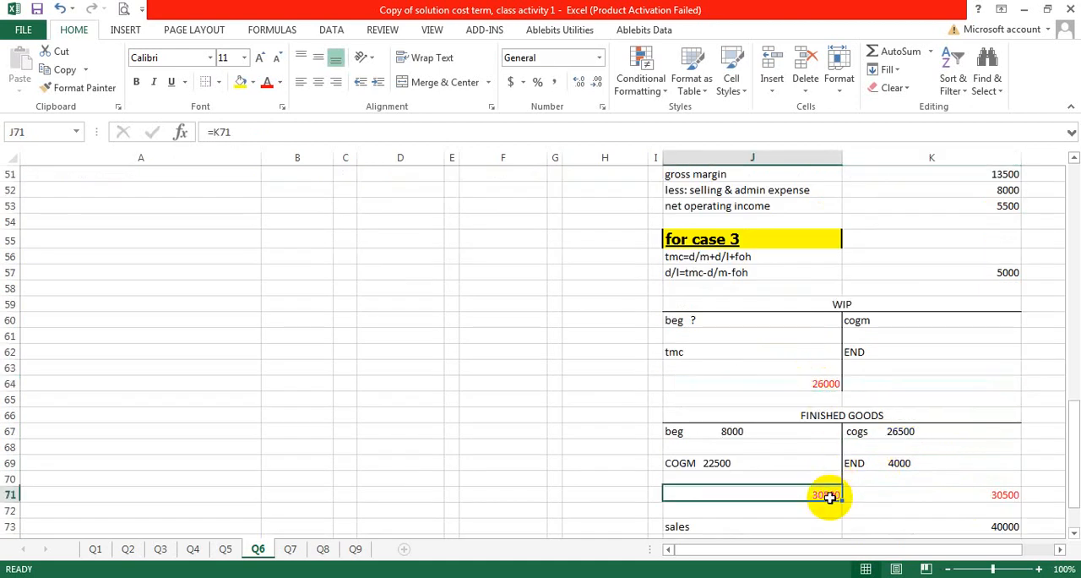
pyautogui.click(918, 503)
pyautogui.click(921, 492)
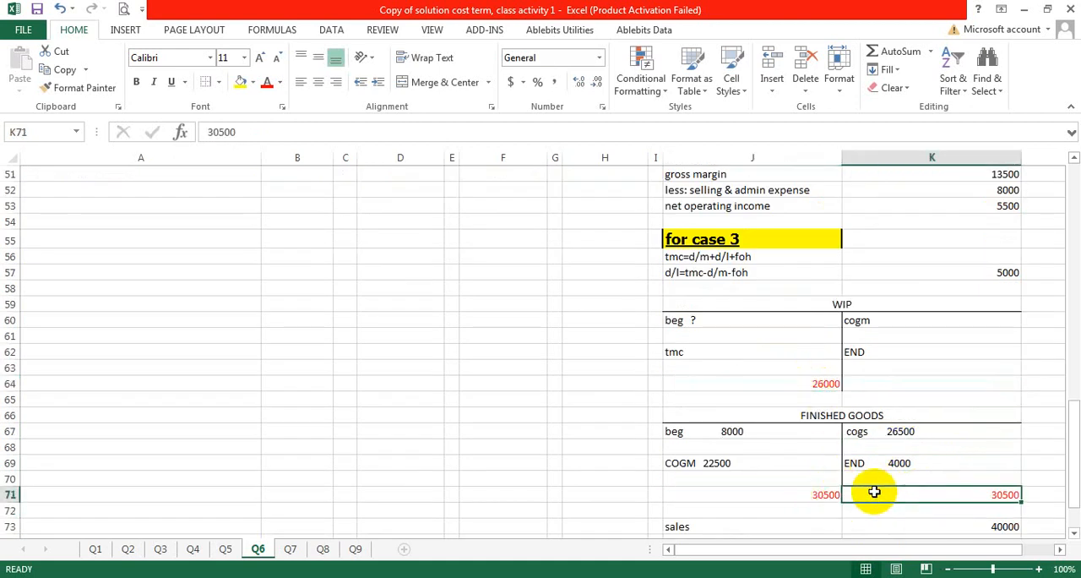
pyautogui.click(824, 492)
pyautogui.press('Delete')
pyautogui.click(879, 492)
pyautogui.press('Delete')
pyautogui.click(818, 382)
pyautogui.press('Delete')
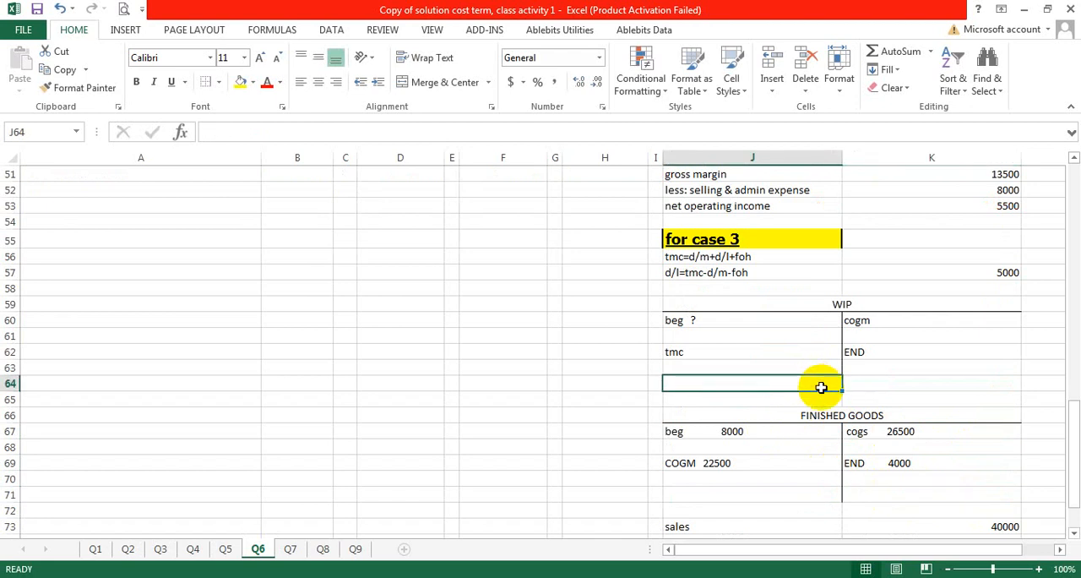
# Step: Clear the copied beg, cogs, END and COGM amounts from the Case 3 Finished Goods account, keeping the labels
pyautogui.click(755, 428)
pyautogui.doubleClick(751, 436)
pyautogui.press('BackSpace')
pyautogui.press('BackSpace')
pyautogui.press('BackSpace')
pyautogui.press('BackSpace')
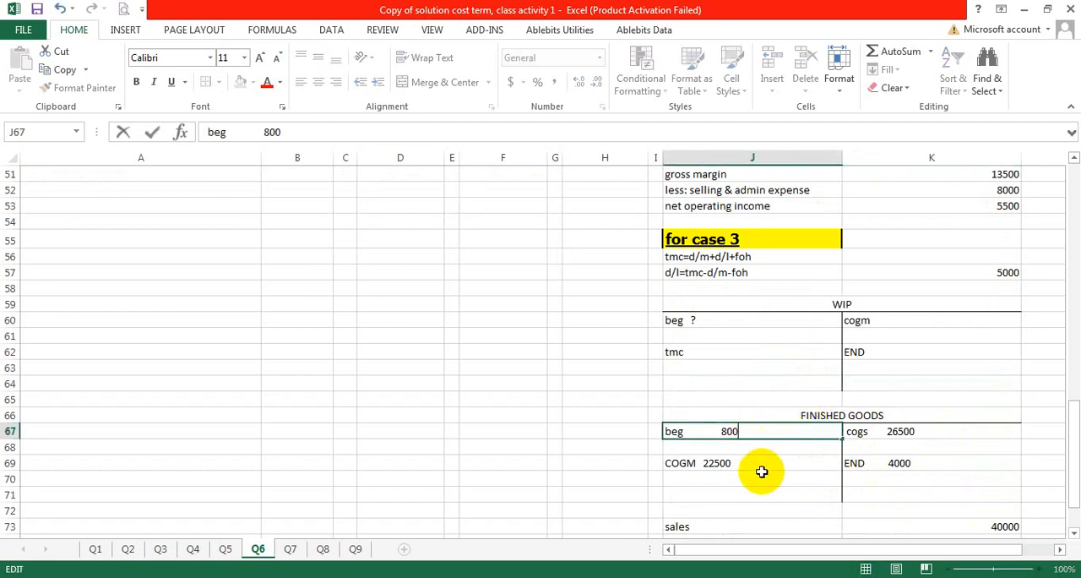
pyautogui.click(935, 428)
pyautogui.doubleClick(916, 430)
pyautogui.press('BackSpace')
pyautogui.press('BackSpace')
pyautogui.press('BackSpace')
pyautogui.press('BackSpace')
pyautogui.press('BackSpace')
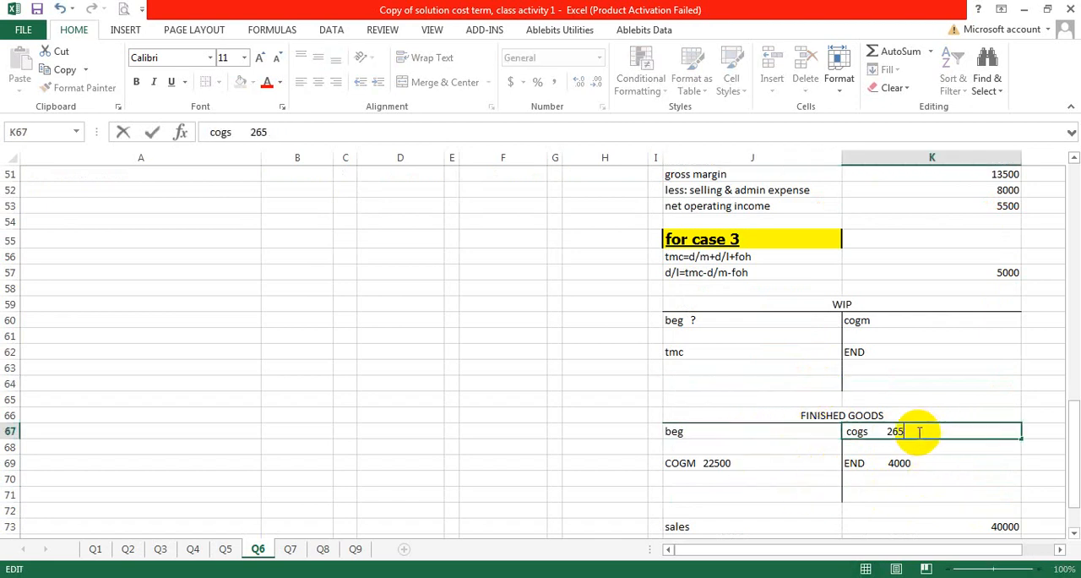
pyautogui.doubleClick(908, 466)
pyautogui.press('BackSpace')
pyautogui.press('BackSpace')
pyautogui.press('BackSpace')
pyautogui.press('BackSpace')
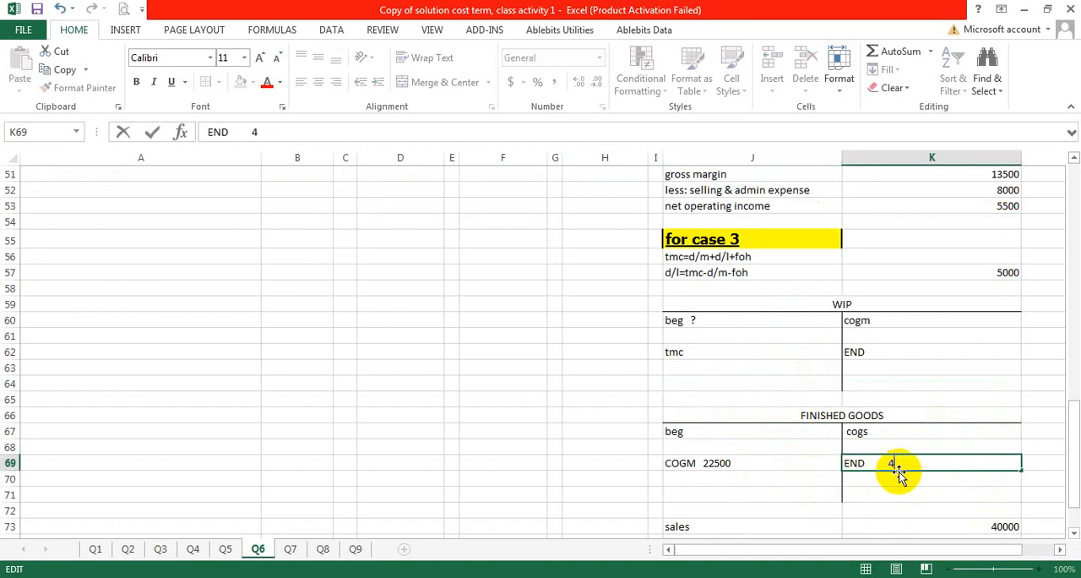
pyautogui.click(738, 464)
pyautogui.doubleClick(740, 464)
pyautogui.press('BackSpace')
pyautogui.press('BackSpace')
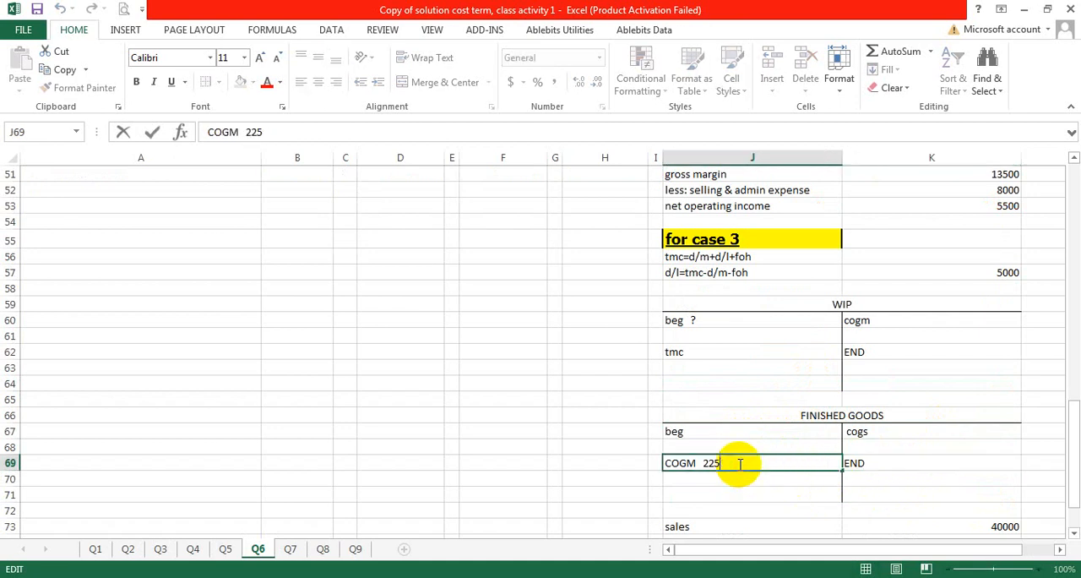
# Step: Clear the copied amounts beside the Case 3 income statement labels, from sales to net operating income
pyautogui.scroll(-3, 837, 498)
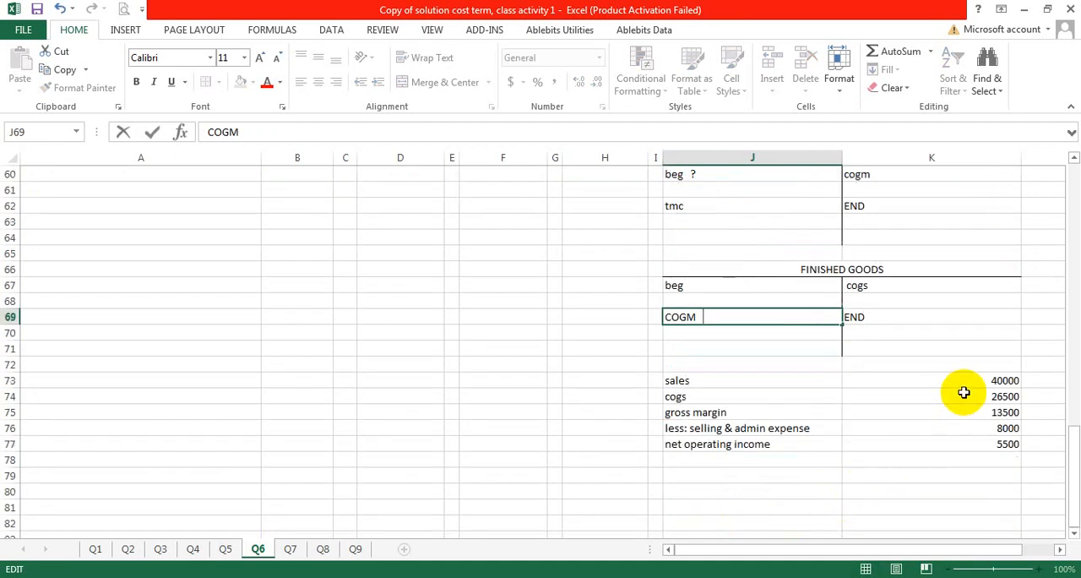
pyautogui.moveTo(975, 380); pyautogui.dragTo(978, 439)
pyautogui.press('BackSpace')
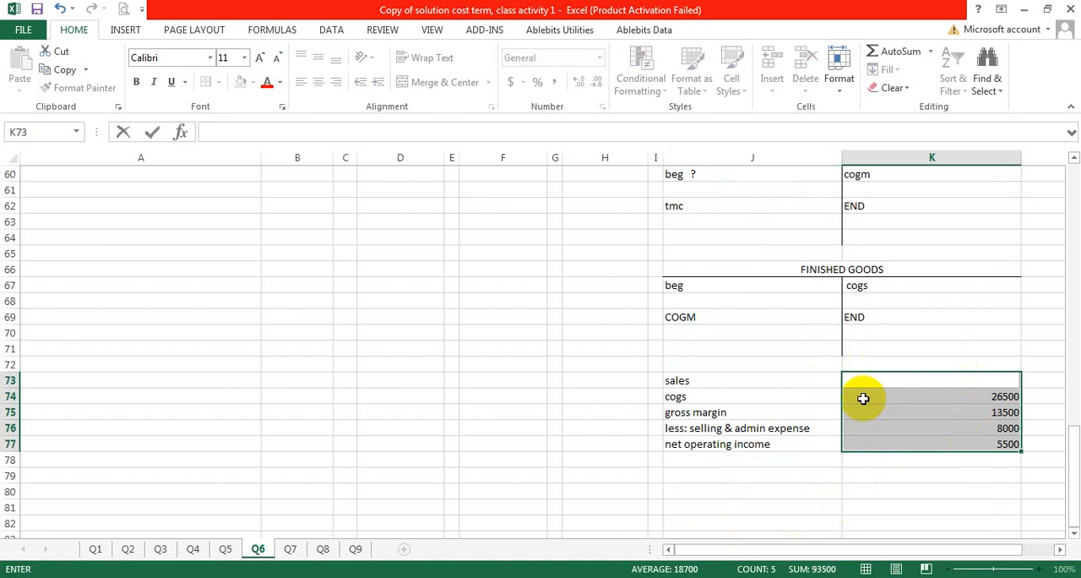
pyautogui.moveTo(886, 402); pyautogui.dragTo(894, 474)
pyautogui.press('Delete')
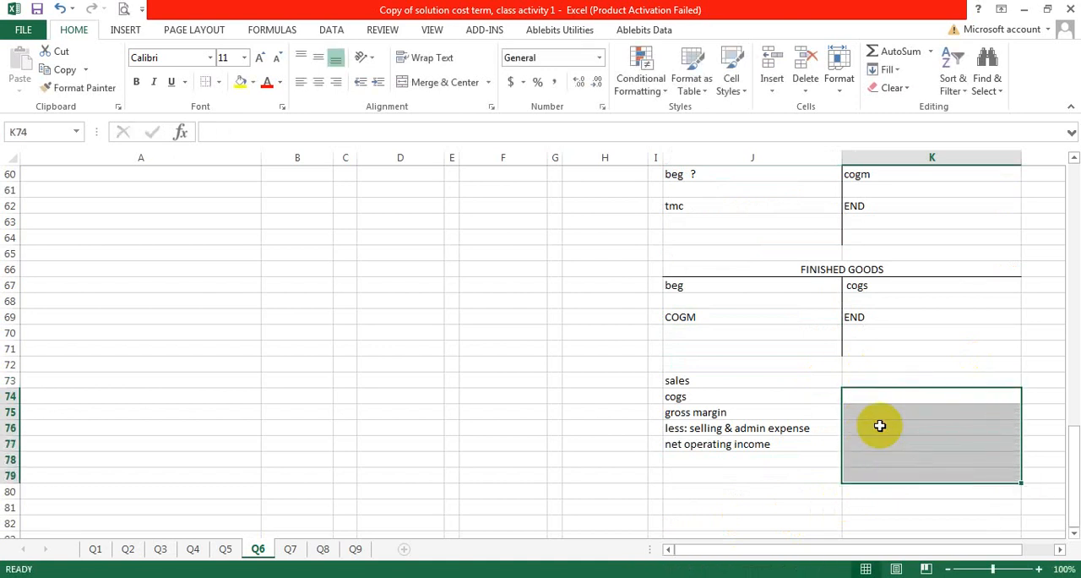
# Step: Fill the Case 3 WIP account from the solution table with beg 2000, tmc 18000 and cogm 16000
pyautogui.click(779, 319)
pyautogui.scroll(3, 781, 347)
pyautogui.press('Up')
pyautogui.press('Up')
pyautogui.press('Up')
pyautogui.press('Up')
pyautogui.press('Up')
pyautogui.press('Up')
pyautogui.press('Up')
pyautogui.press('Up')
pyautogui.press('Up')
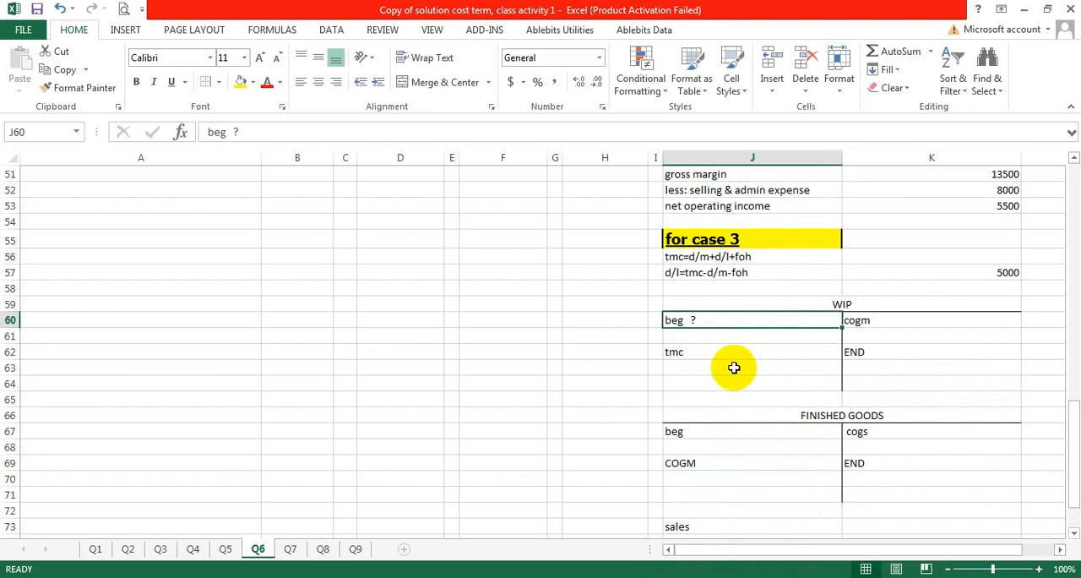
pyautogui.scroll(2, 734, 367)
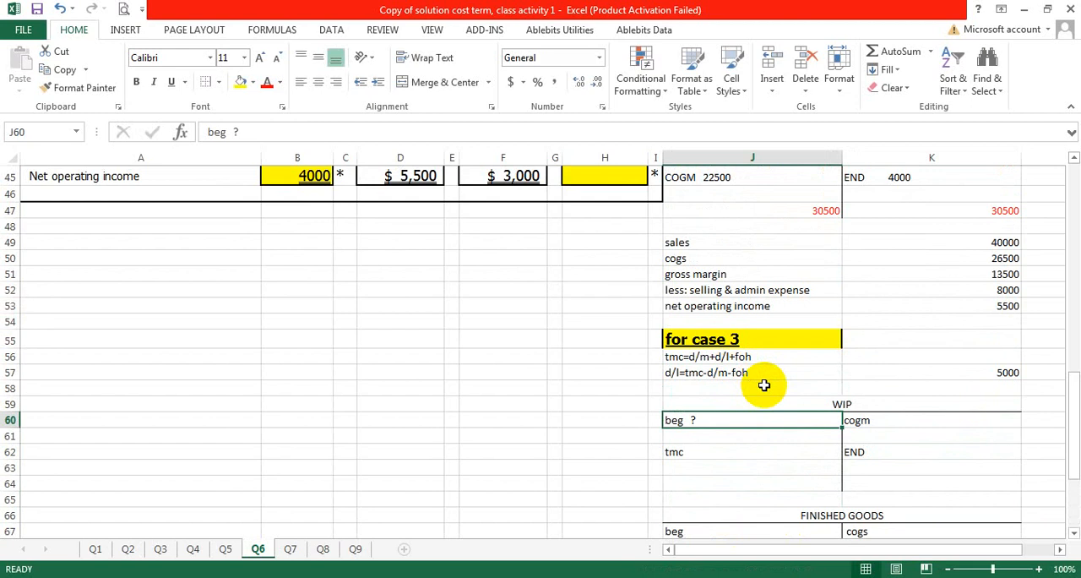
pyautogui.scroll(7, 767, 380)
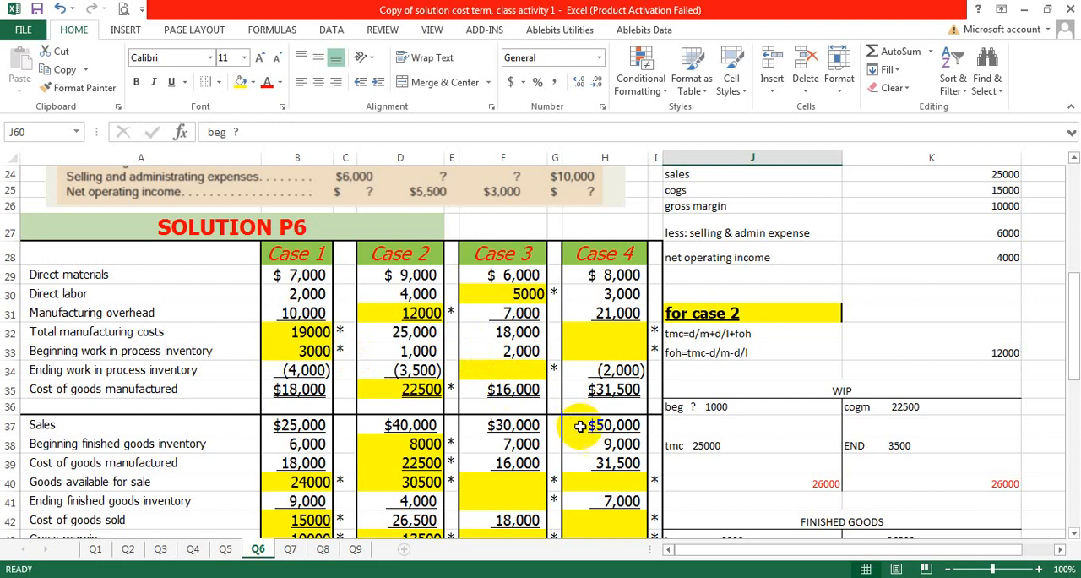
pyautogui.scroll(-9, 591, 431)
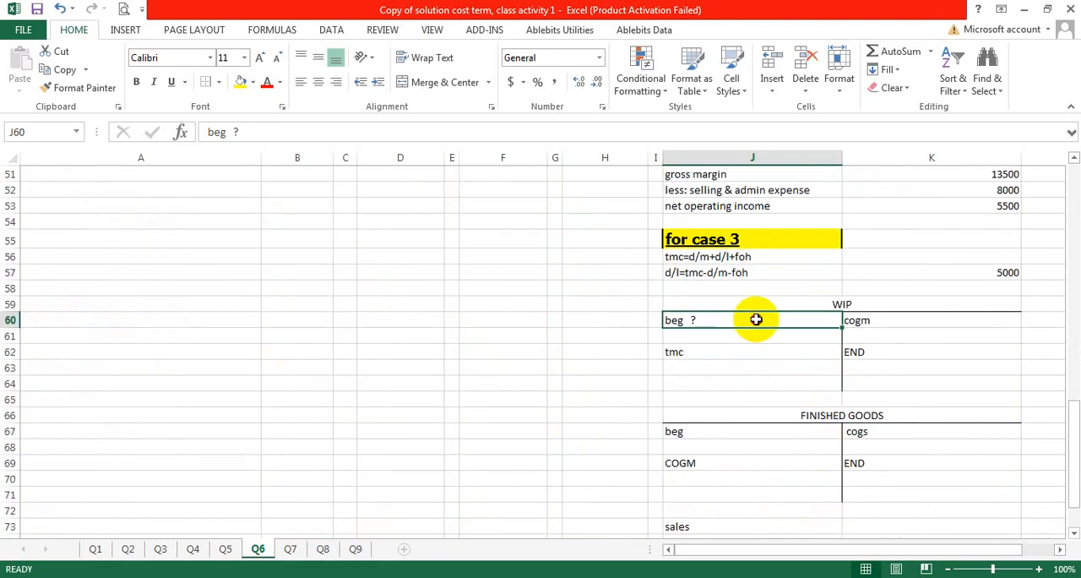
pyautogui.doubleClick(755, 320)
pyautogui.write('2')
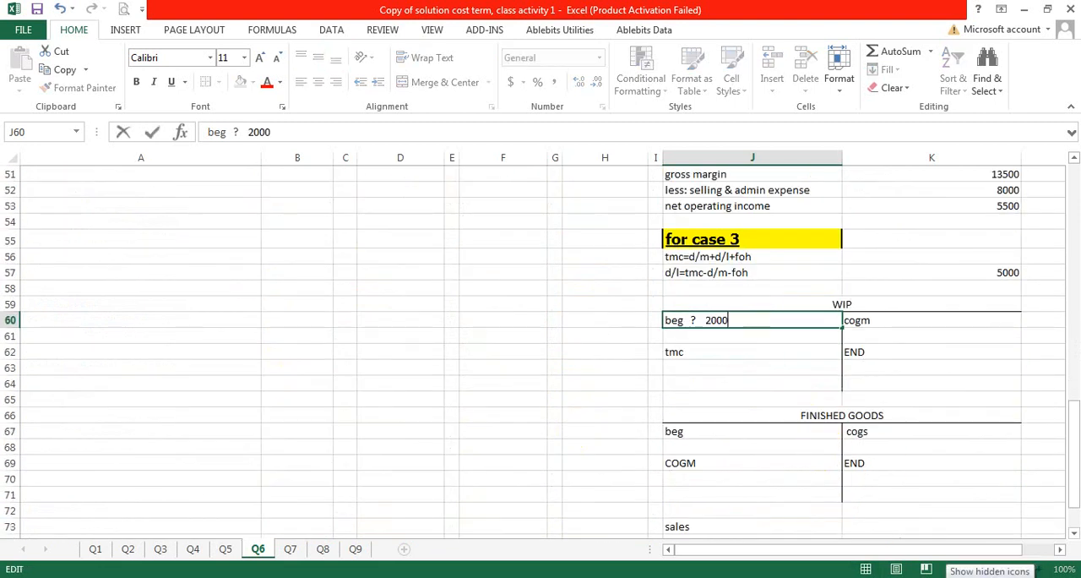
pyautogui.write('000')
pyautogui.doubleClick(712, 351)
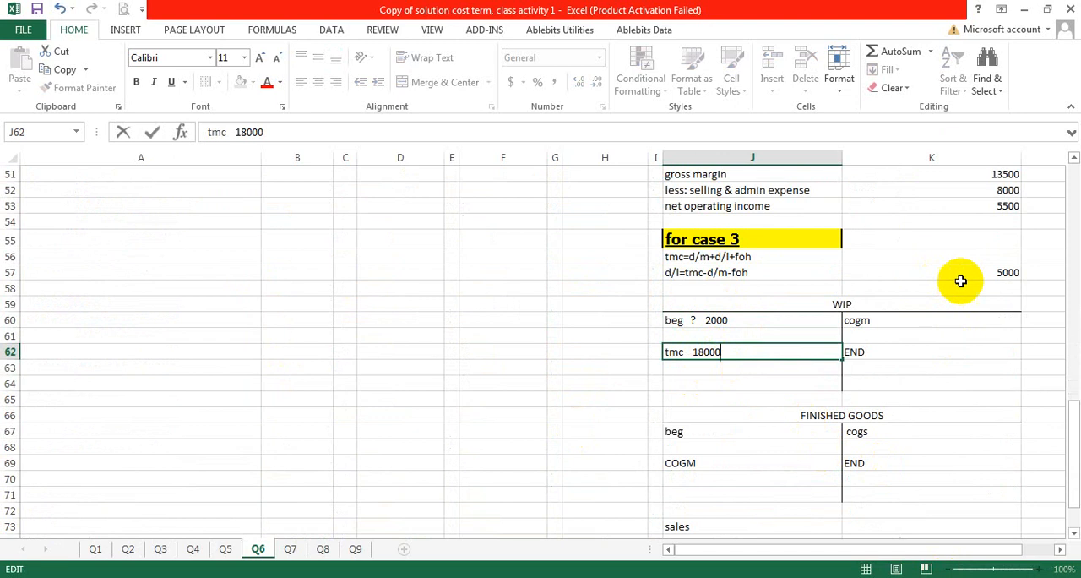
pyautogui.doubleClick(919, 321)
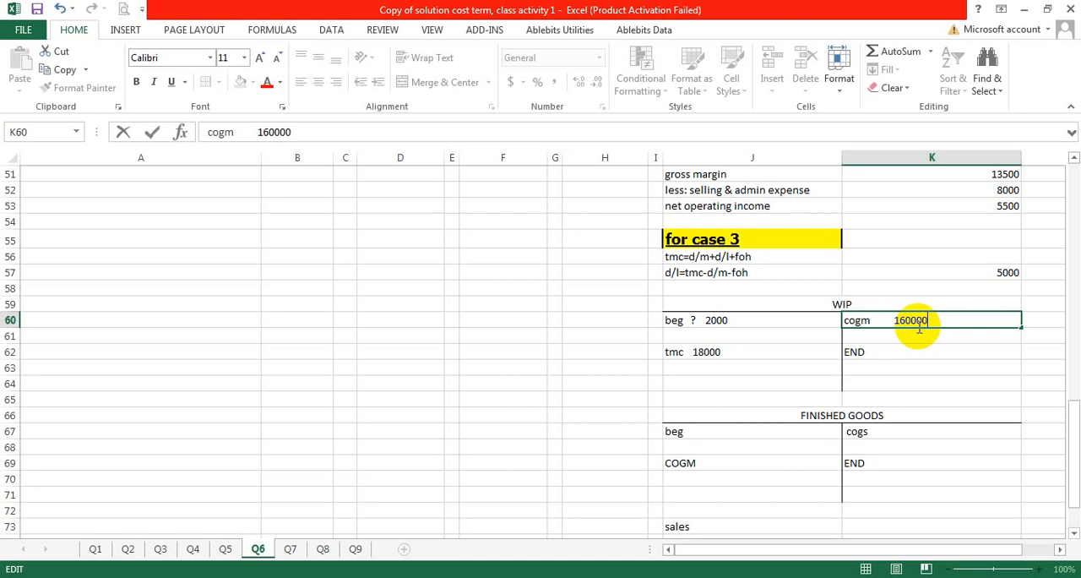
pyautogui.press('Return')
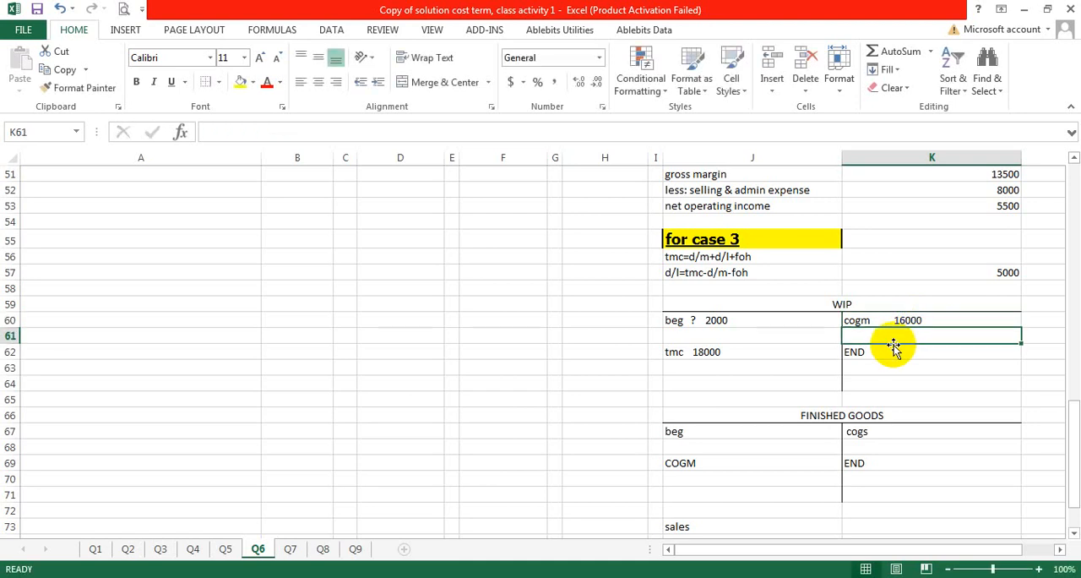
# Step: Total the debit side of the Case 3 WIP account in J63 with =18000+2000 and color it red
pyautogui.click(896, 353)
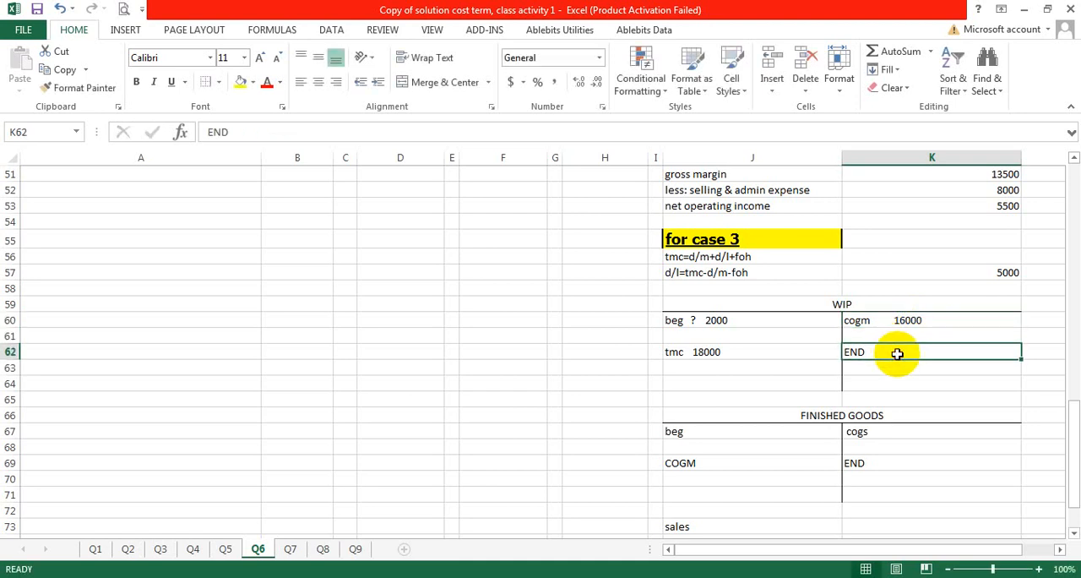
pyautogui.doubleClick(897, 354)
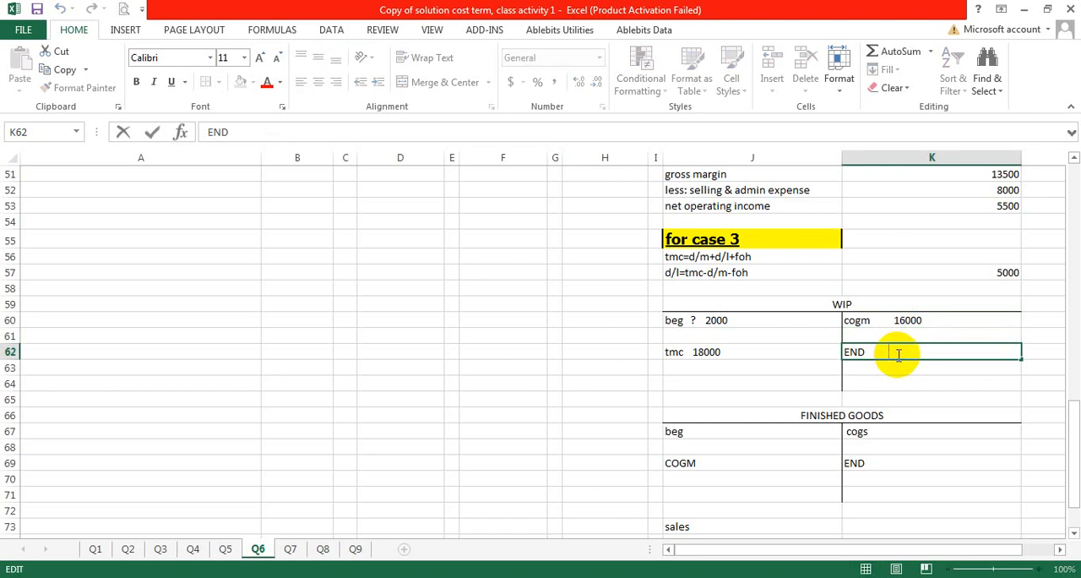
pyautogui.click(769, 371)
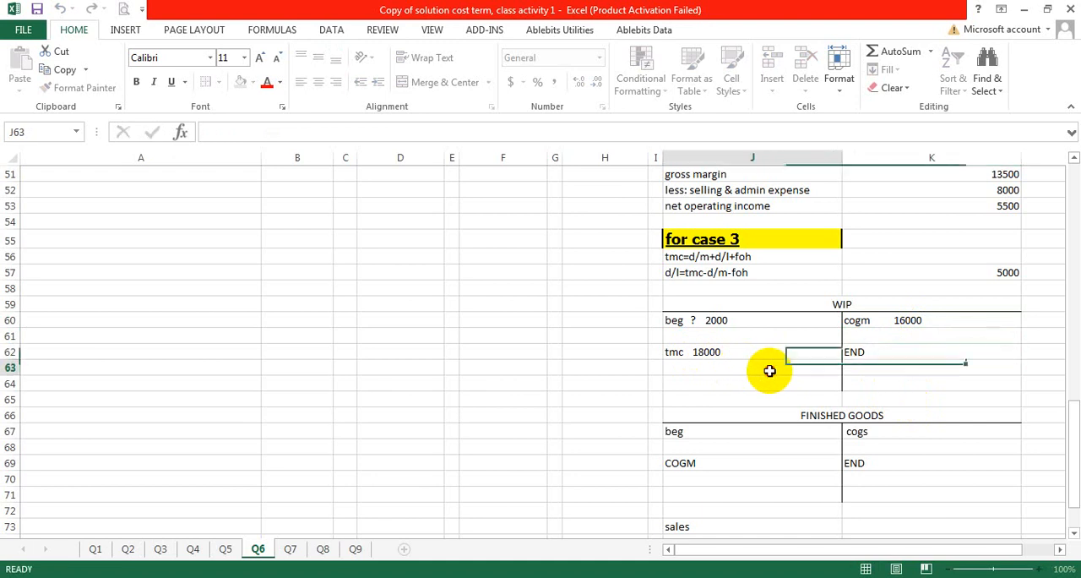
pyautogui.write('=')
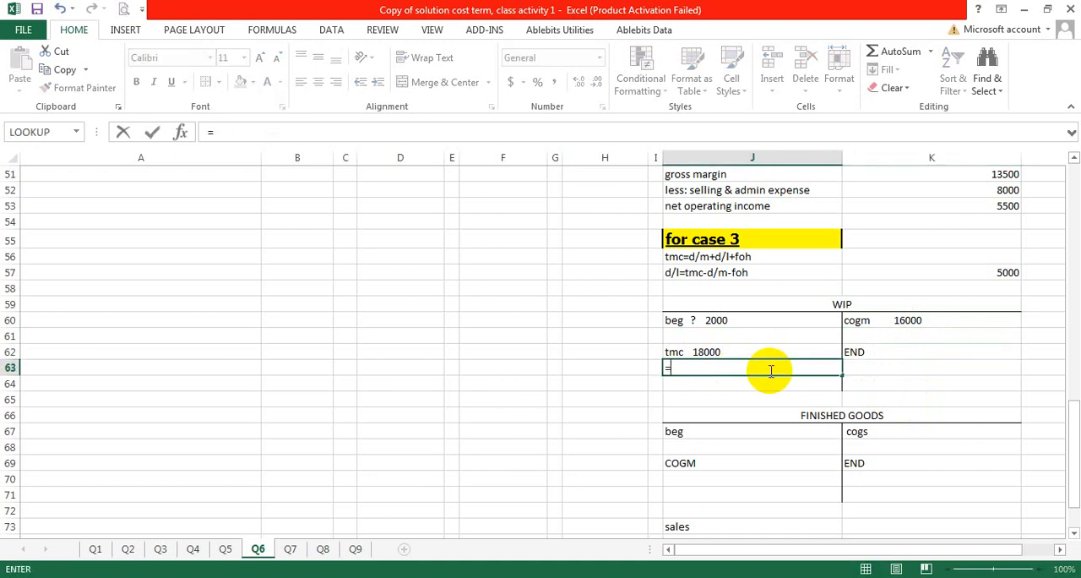
pyautogui.write('18000+2000')
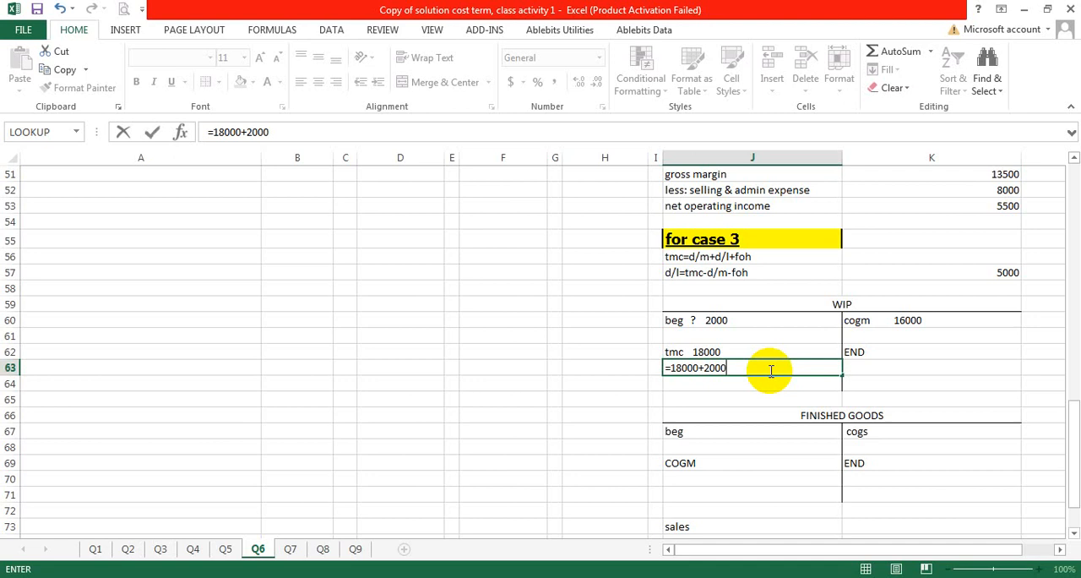
pyautogui.press('Return')
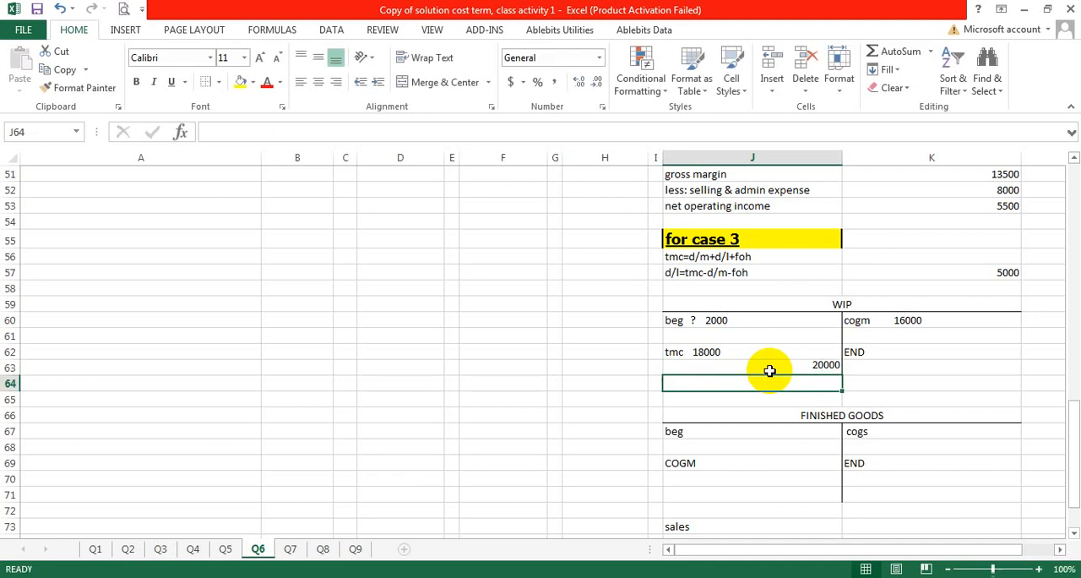
pyautogui.click(765, 369)
pyautogui.click(267, 84)
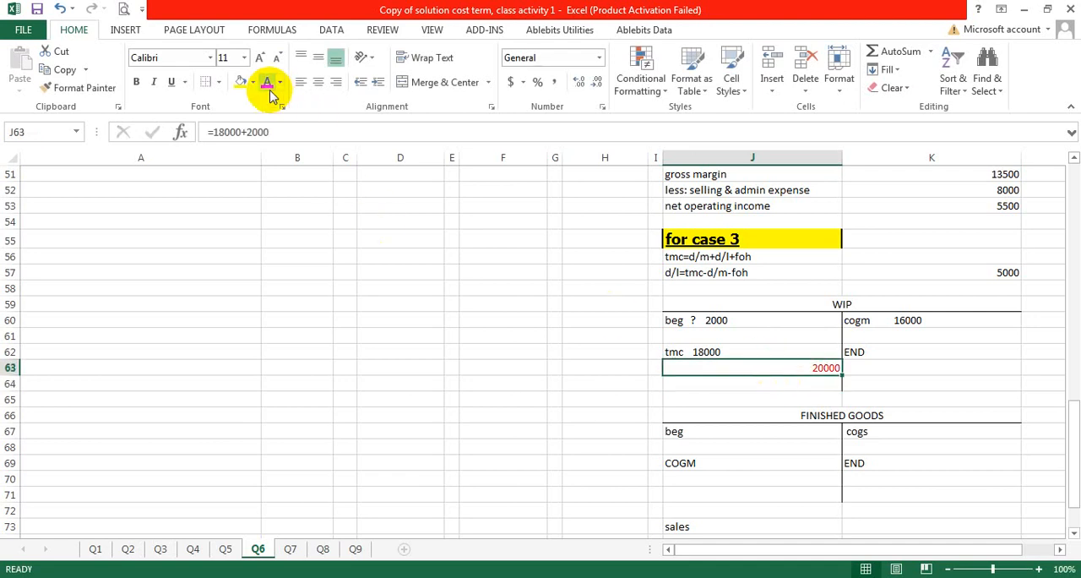
# Step: Set the credit total of the Case 3 WIP account in K63 to =J63 and color it red
pyautogui.click(937, 367)
pyautogui.write('=')
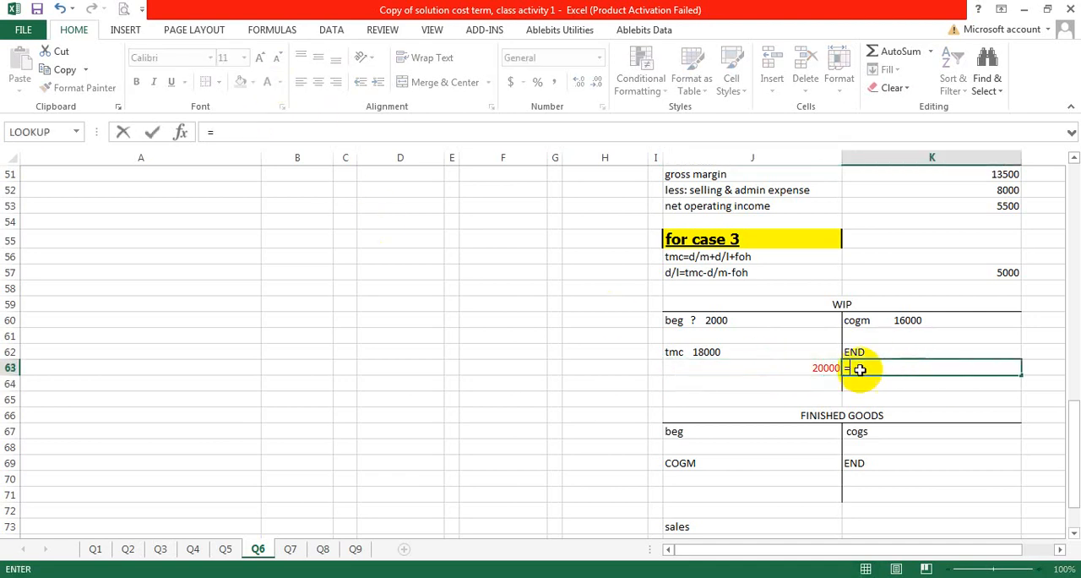
pyautogui.click(828, 369)
pyautogui.press('Return')
pyautogui.click(959, 365)
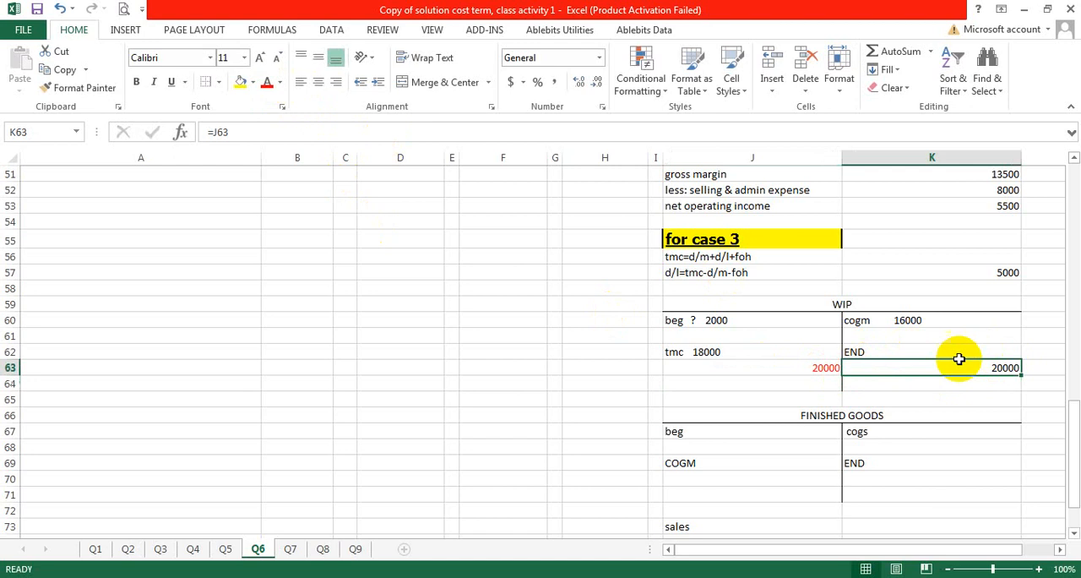
pyautogui.click(267, 85)
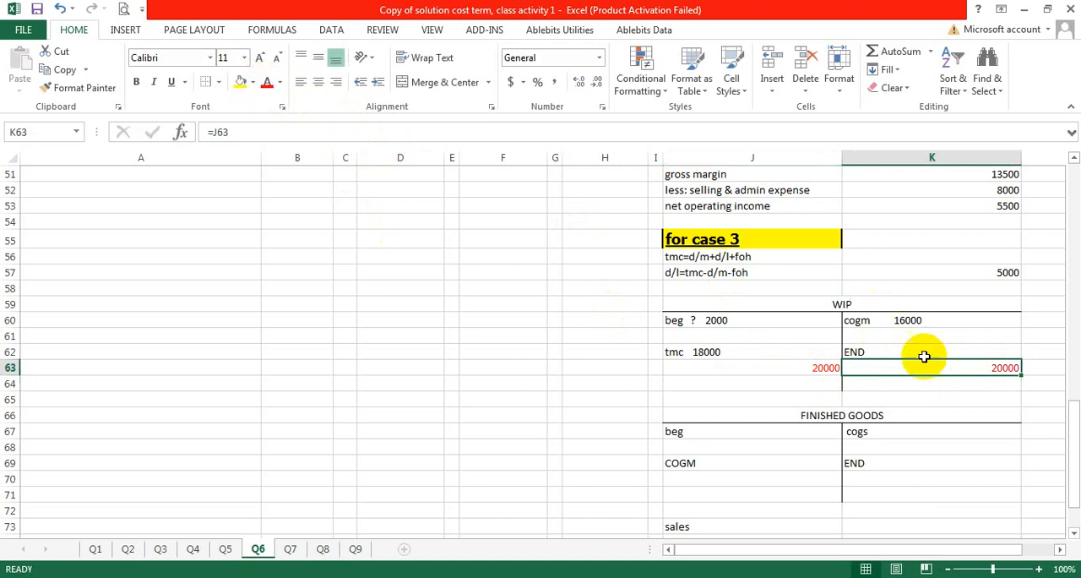
# Step: Enter 4000 as the END balance in K62 of the Case 3 WIP account
pyautogui.click(970, 340)
pyautogui.doubleClick(940, 351)
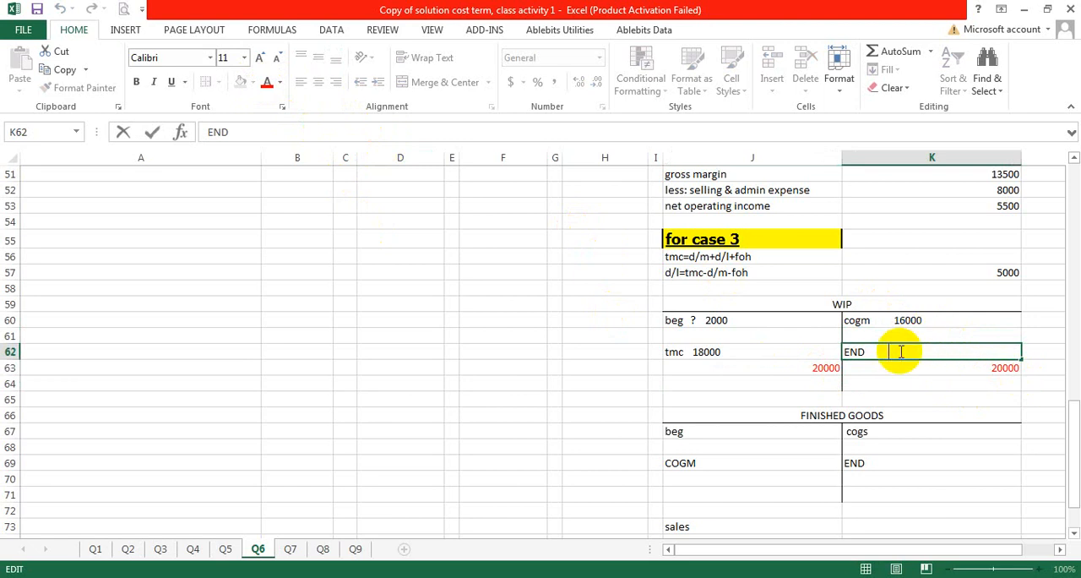
pyautogui.write('000')
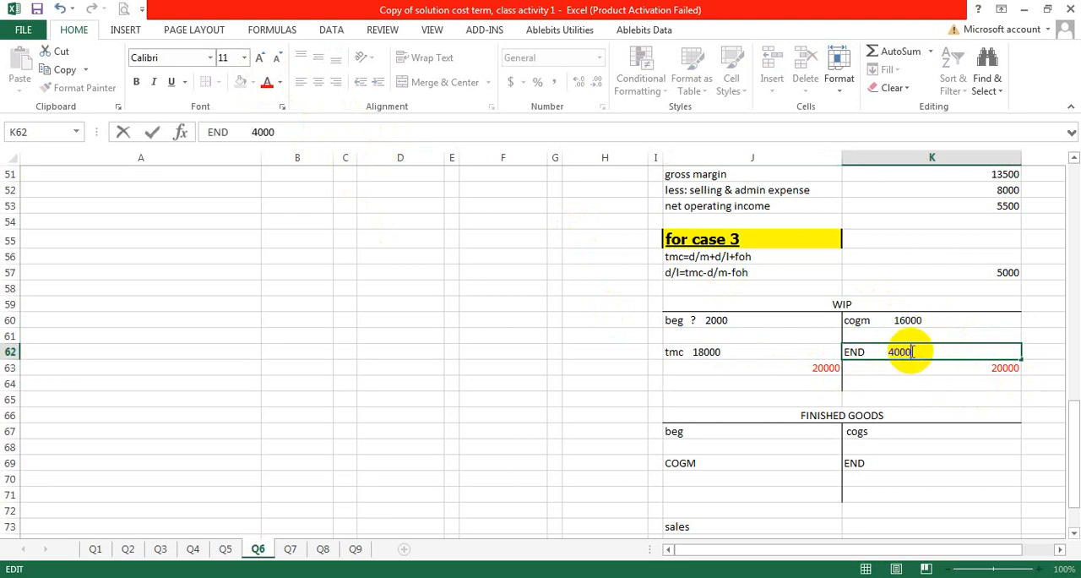
pyautogui.click(925, 396)
pyautogui.click(915, 340)
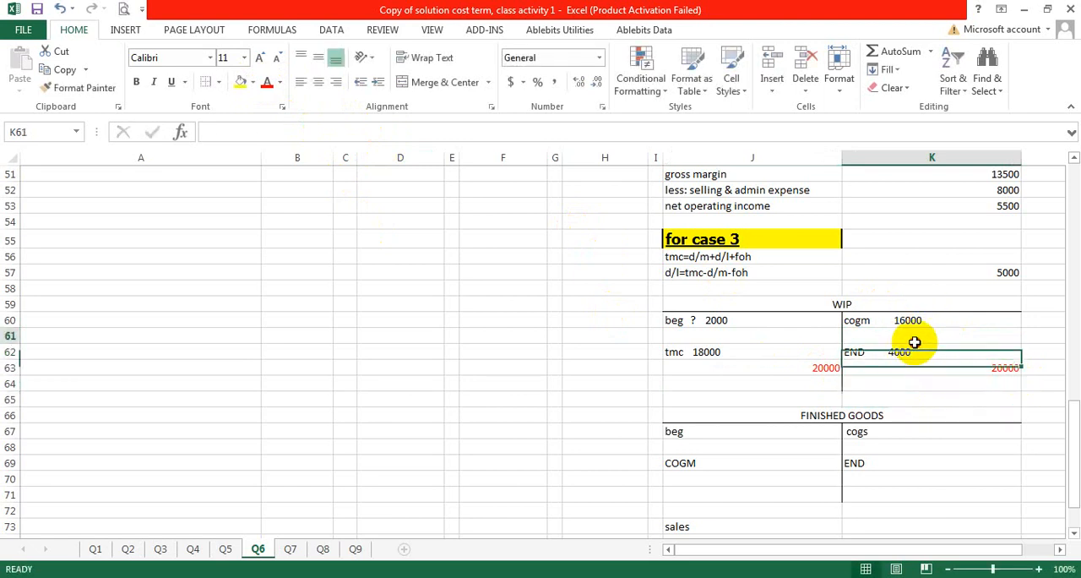
# Step: Enter the Case 3 ending work in process inventory of 4000 in F34 of the solution table
pyautogui.scroll(8, 632, 355)
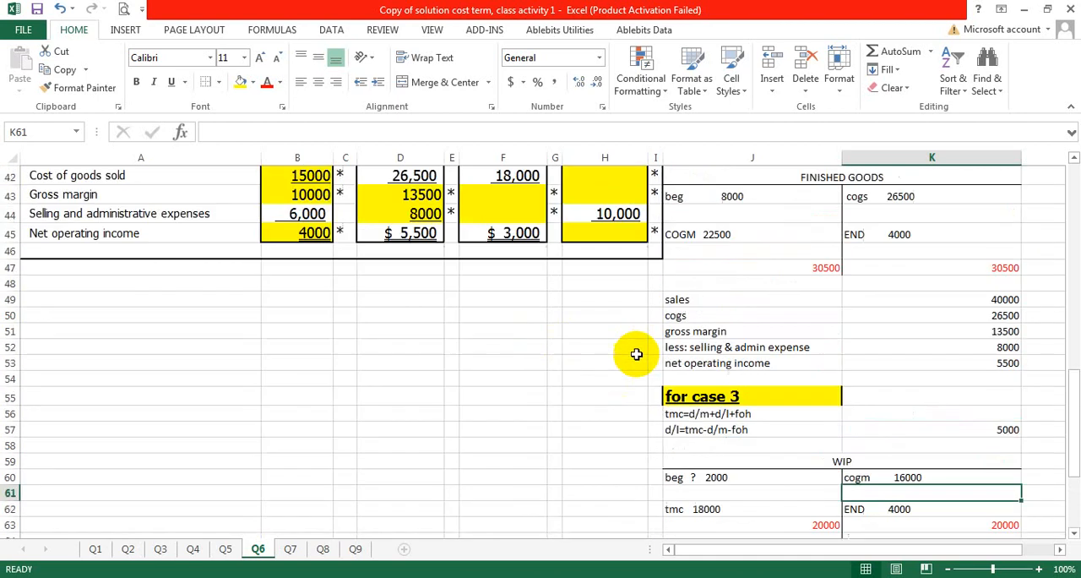
pyautogui.doubleClick(496, 321)
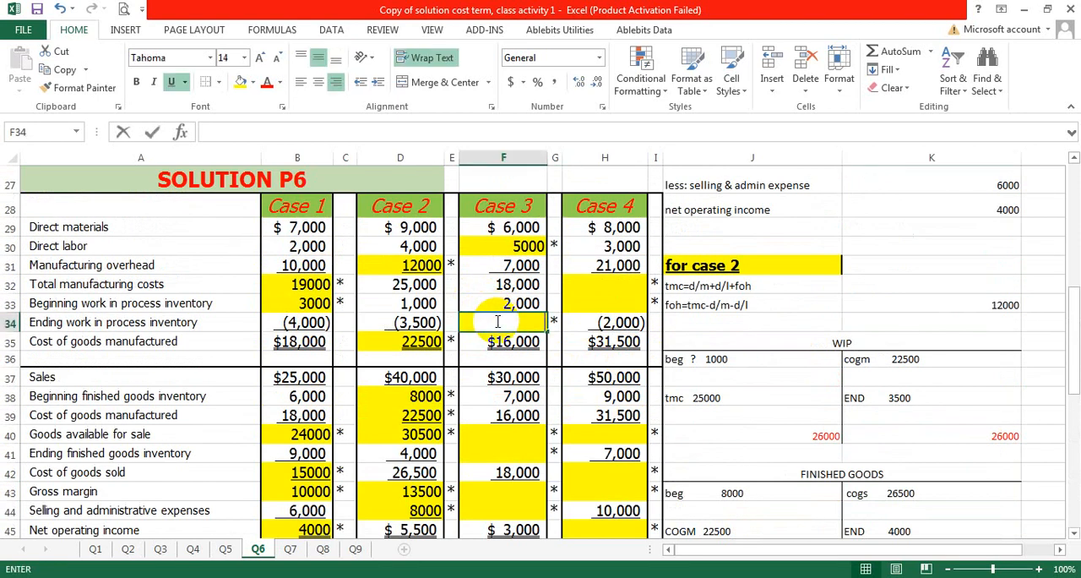
pyautogui.write('4000')
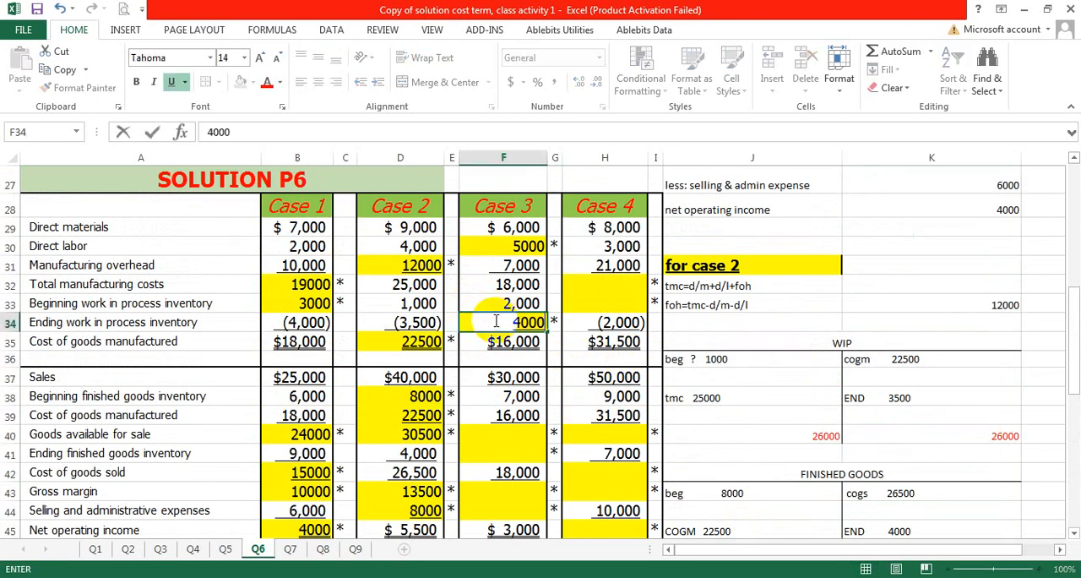
# Step: Review the Case 3 finished goods rows of the solution table and the blank Case 3 finished goods account
pyautogui.click(738, 302)
pyautogui.scroll(-2, 671, 355)
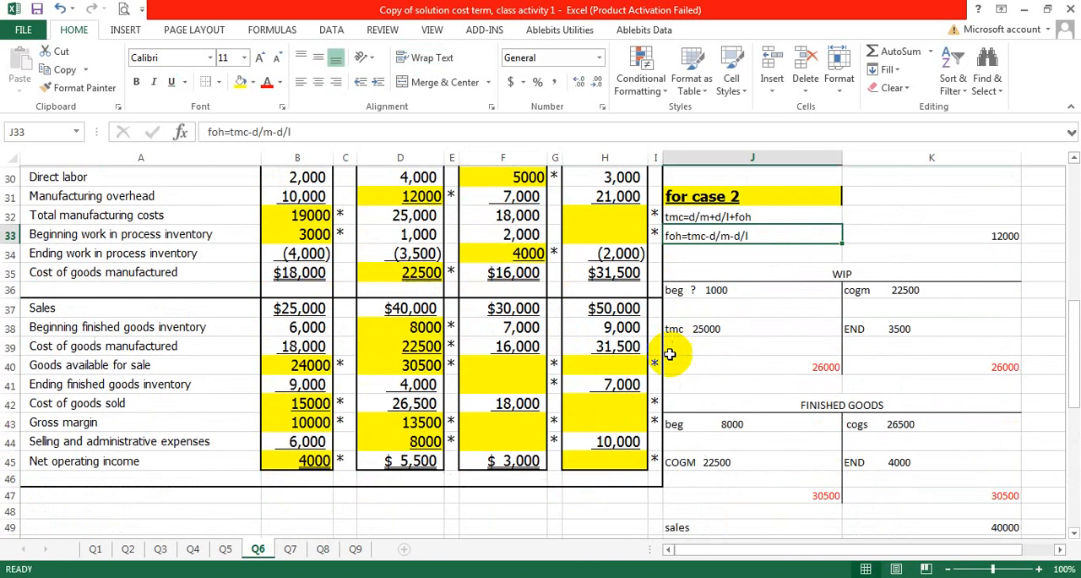
pyautogui.click(503, 306)
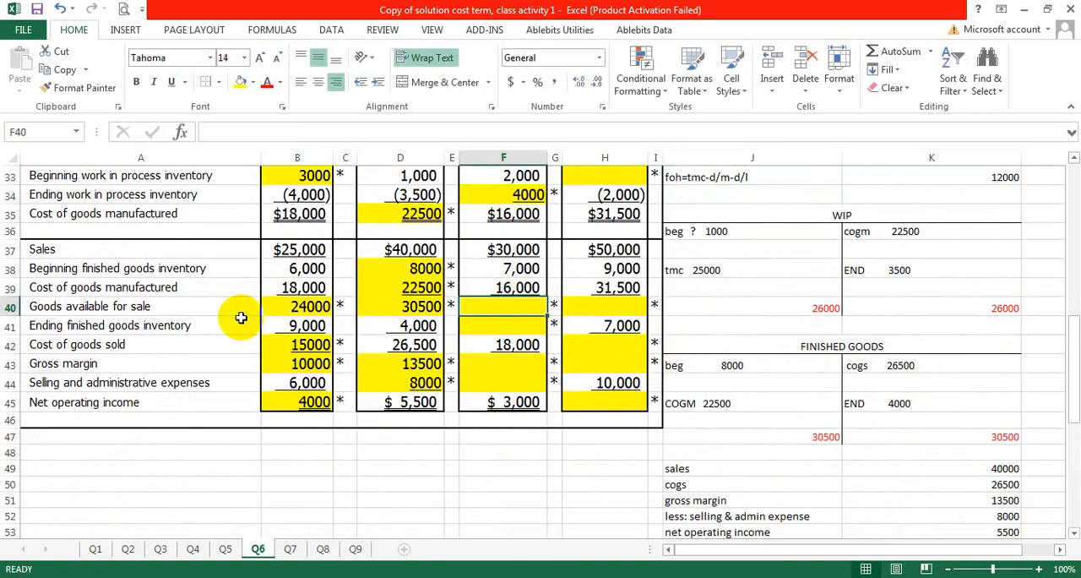
pyautogui.click(498, 287)
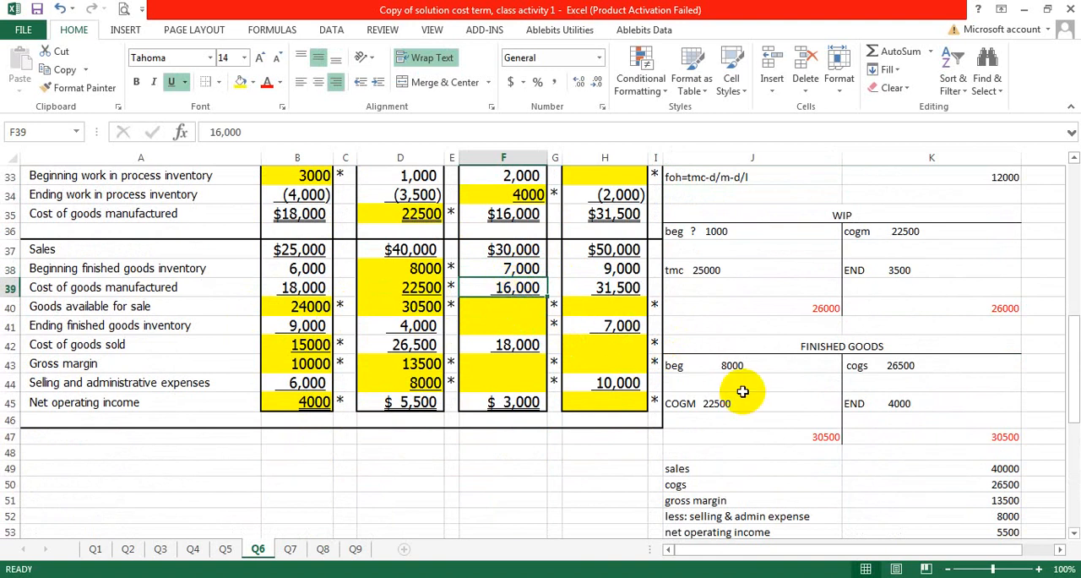
pyautogui.scroll(-5, 743, 388)
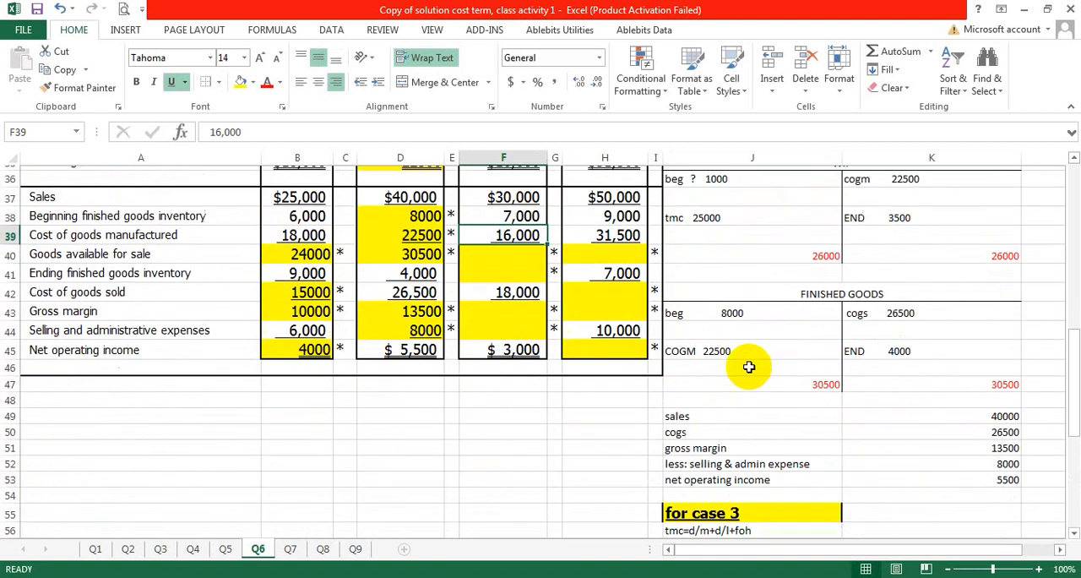
pyautogui.scroll(-2, 749, 367)
pyautogui.scroll(4, 749, 367)
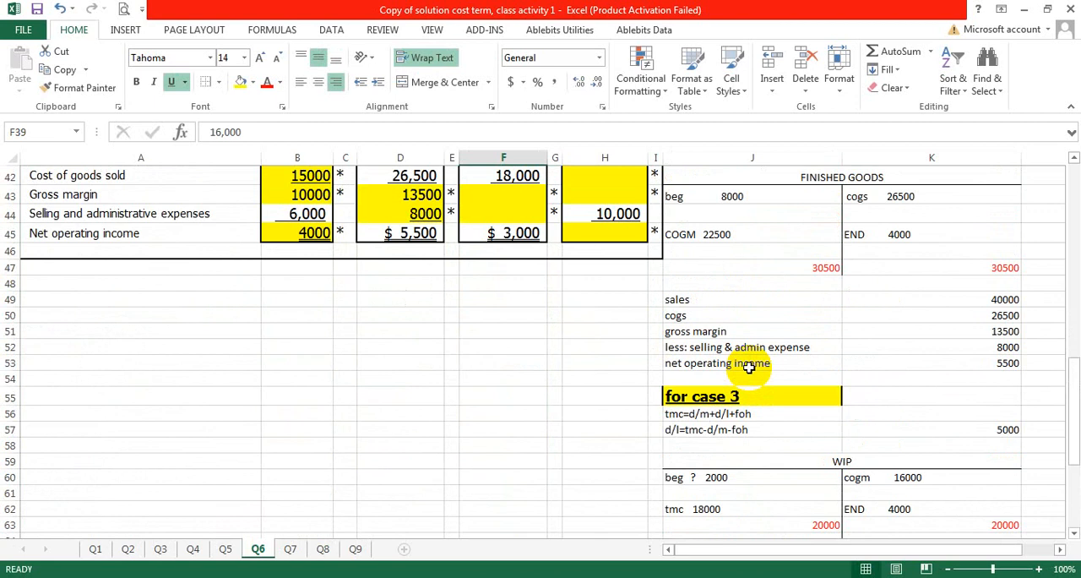
pyautogui.scroll(5, 749, 366)
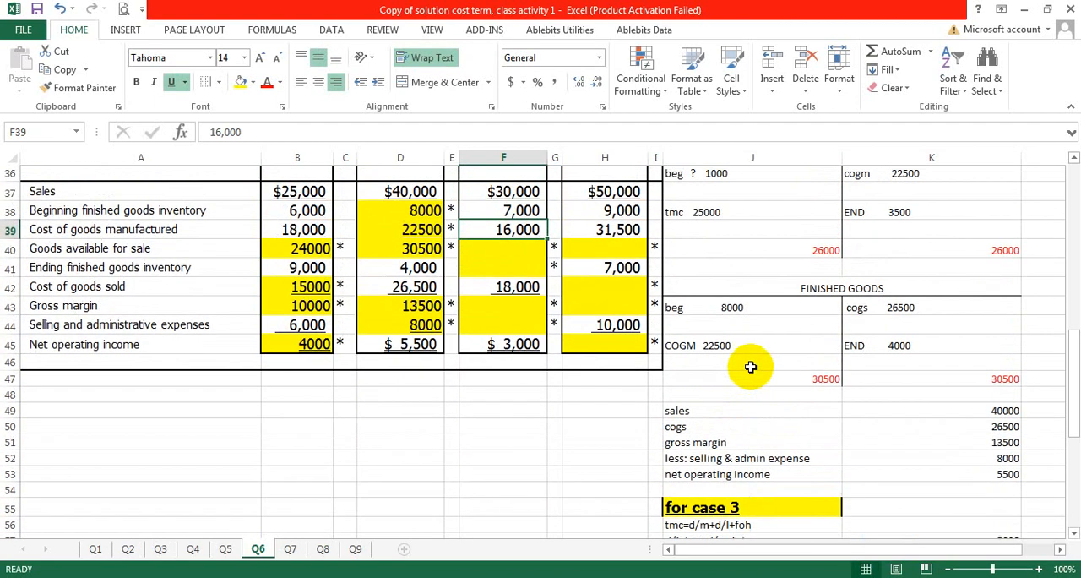
pyautogui.scroll(-7, 751, 369)
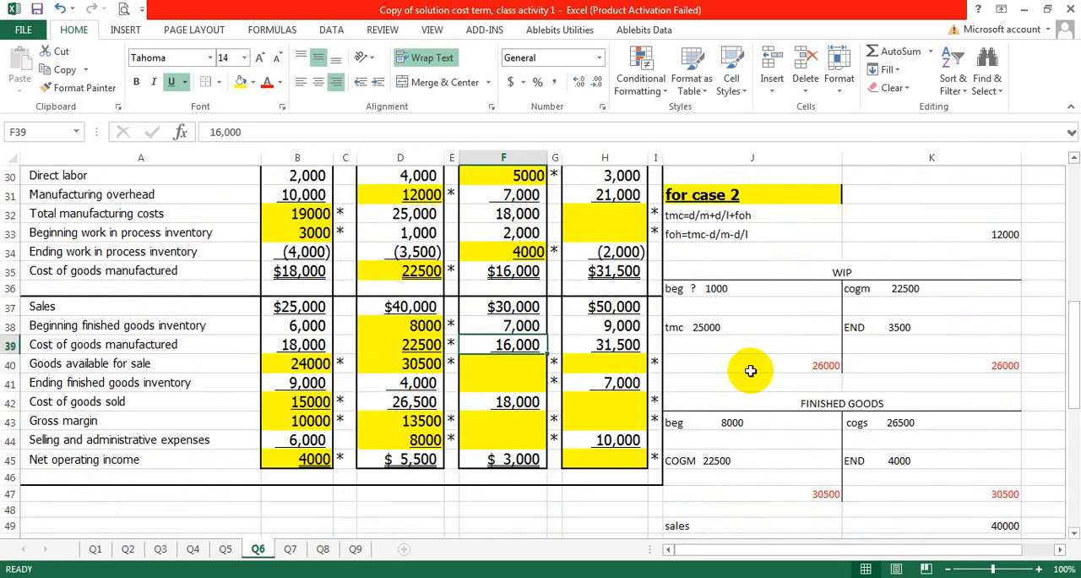
pyautogui.scroll(-5, 750, 372)
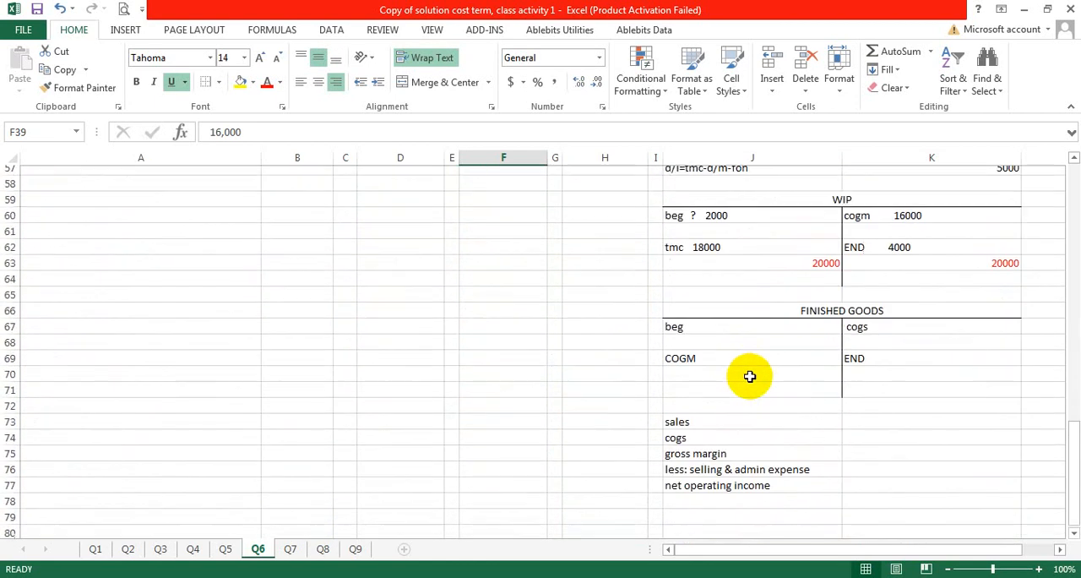
pyautogui.scroll(1, 749, 377)
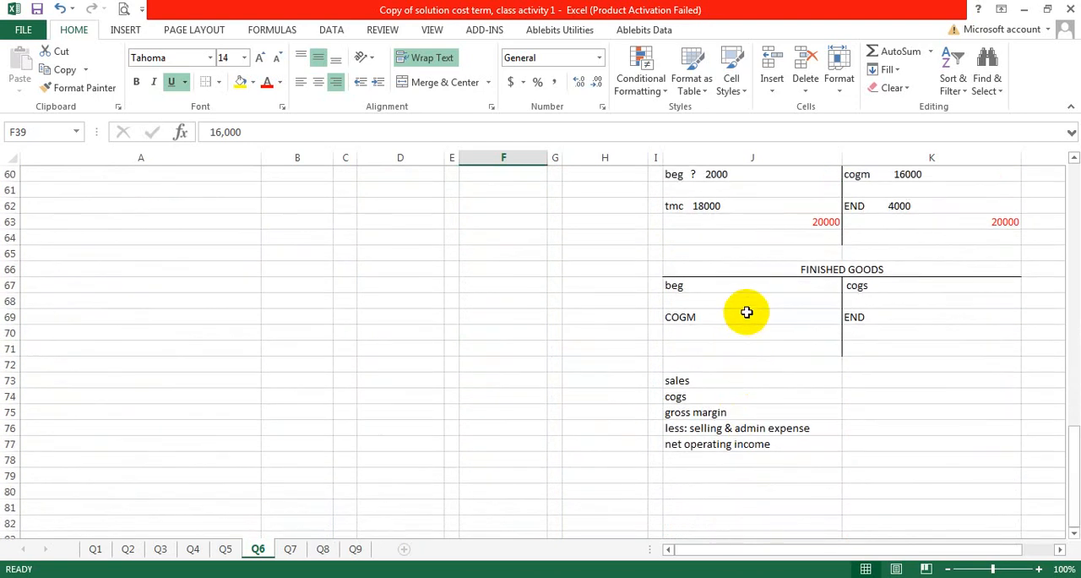
# Step: Enter a beginning balance of 7000 in J67 and a COGM of 16000 in J69 of the Case 3 finished goods account
pyautogui.click(754, 289)
pyautogui.doubleClick(753, 288)
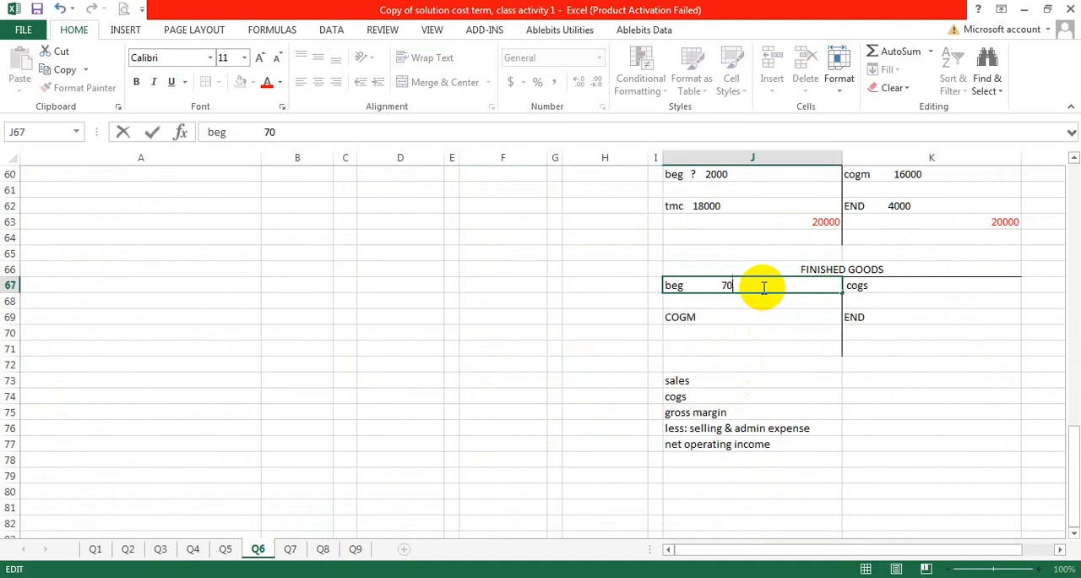
pyautogui.click(730, 313)
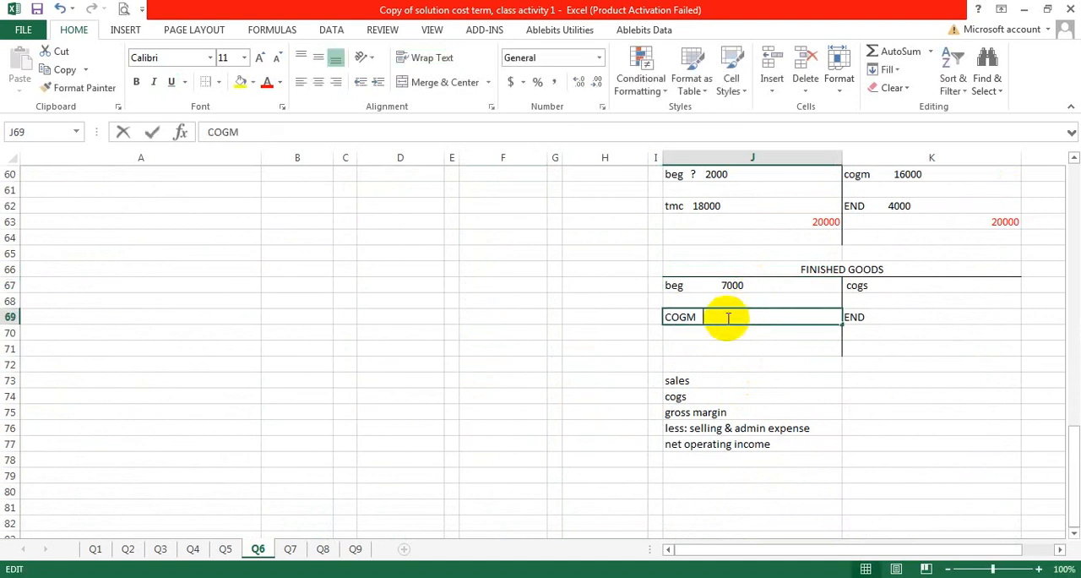
pyautogui.doubleClick(727, 318)
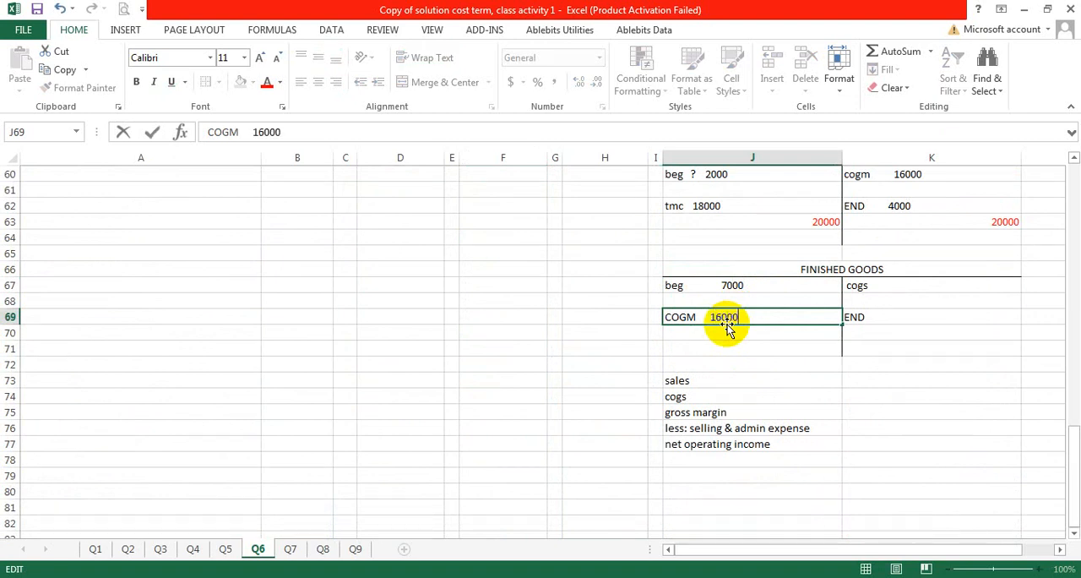
# Step: Enter 18000 as the cogs in K67 on the credit side of the Case 3 finished goods account
pyautogui.click(919, 286)
pyautogui.doubleClick(921, 287)
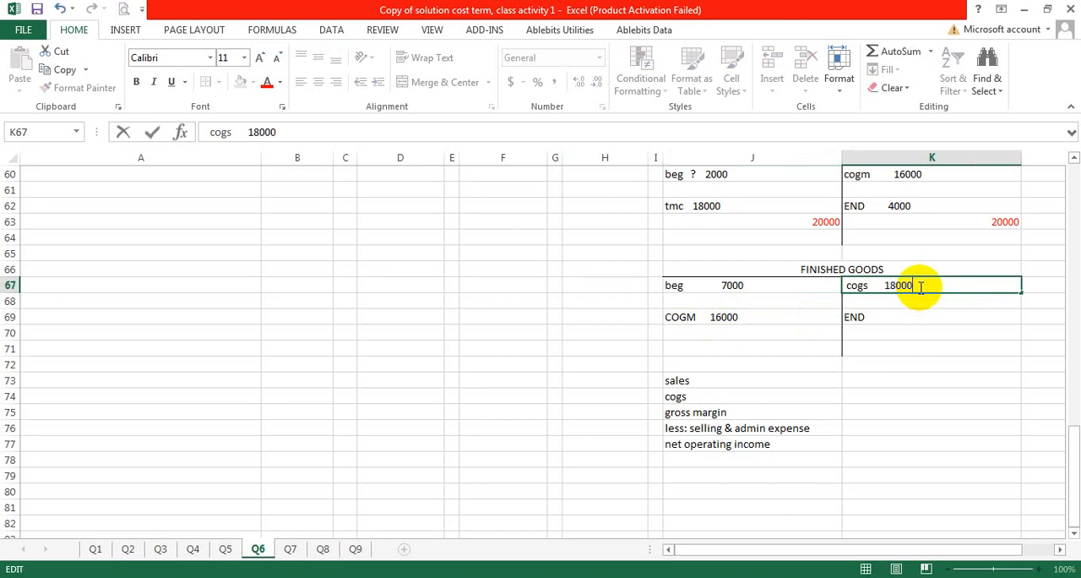
pyautogui.click(901, 316)
pyautogui.doubleClick(902, 317)
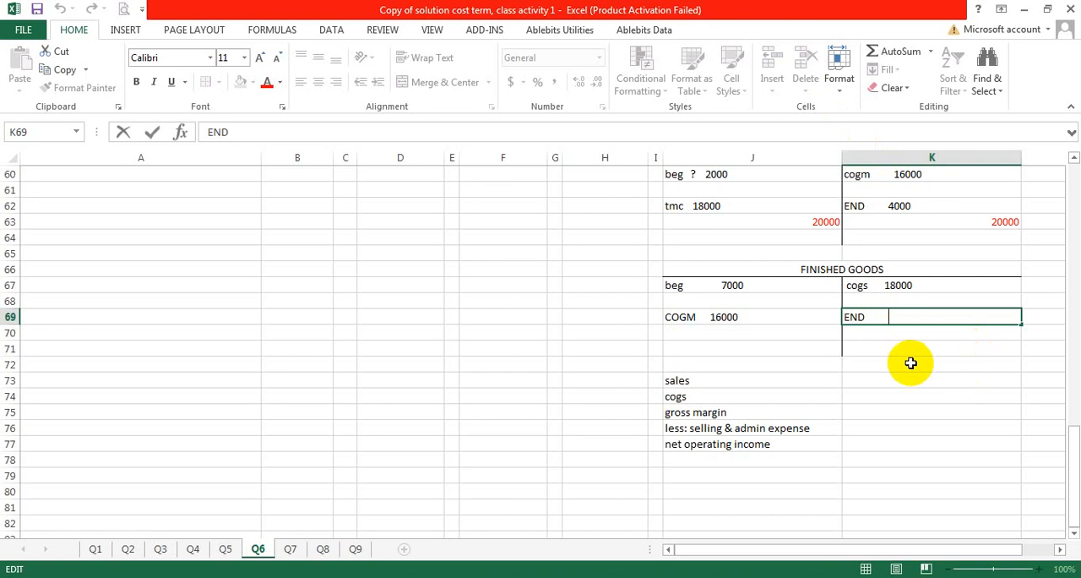
# Step: Total the debit side of the Case 3 finished goods account in J71 with =7000+16000
pyautogui.click(813, 347)
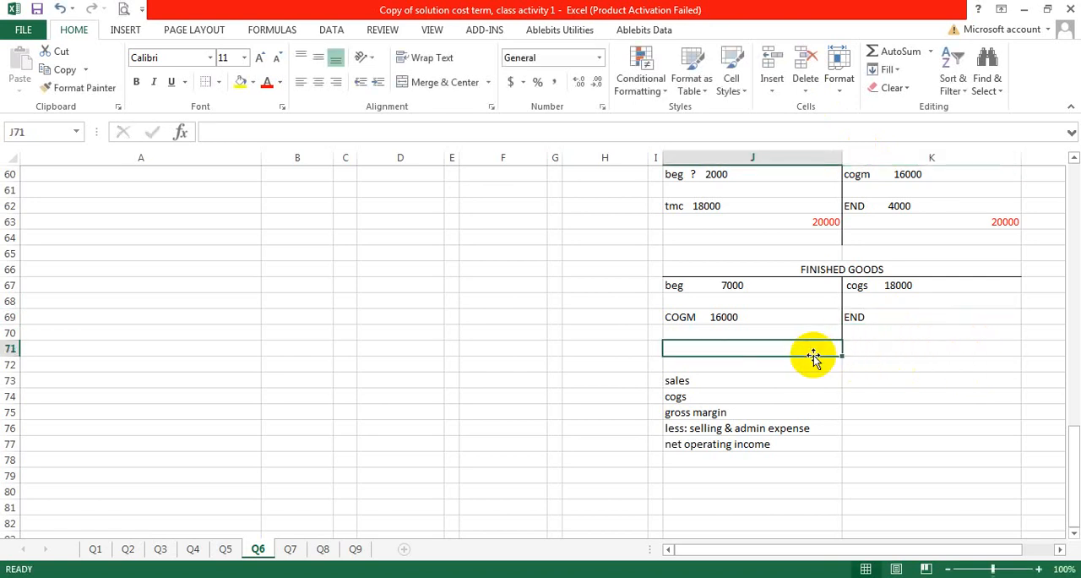
pyautogui.doubleClick(815, 346)
pyautogui.write('=')
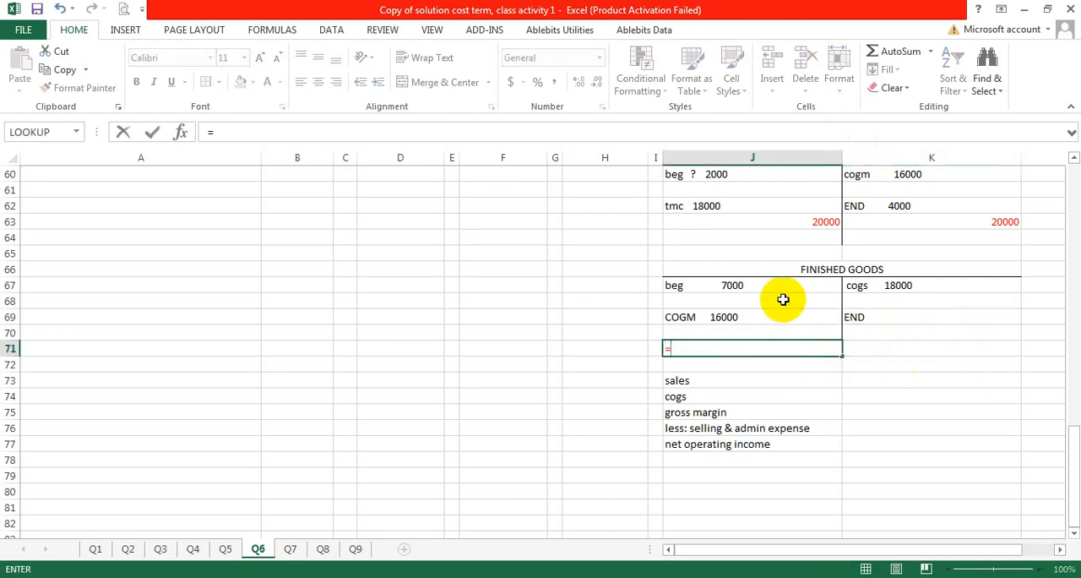
pyautogui.click(742, 285)
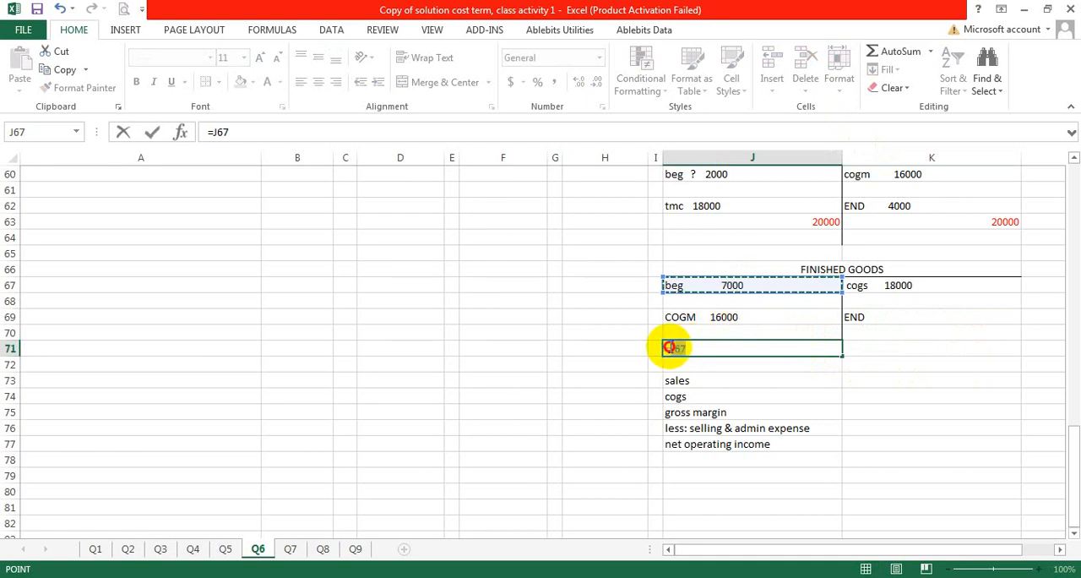
pyautogui.doubleClick(675, 348)
pyautogui.write('70')
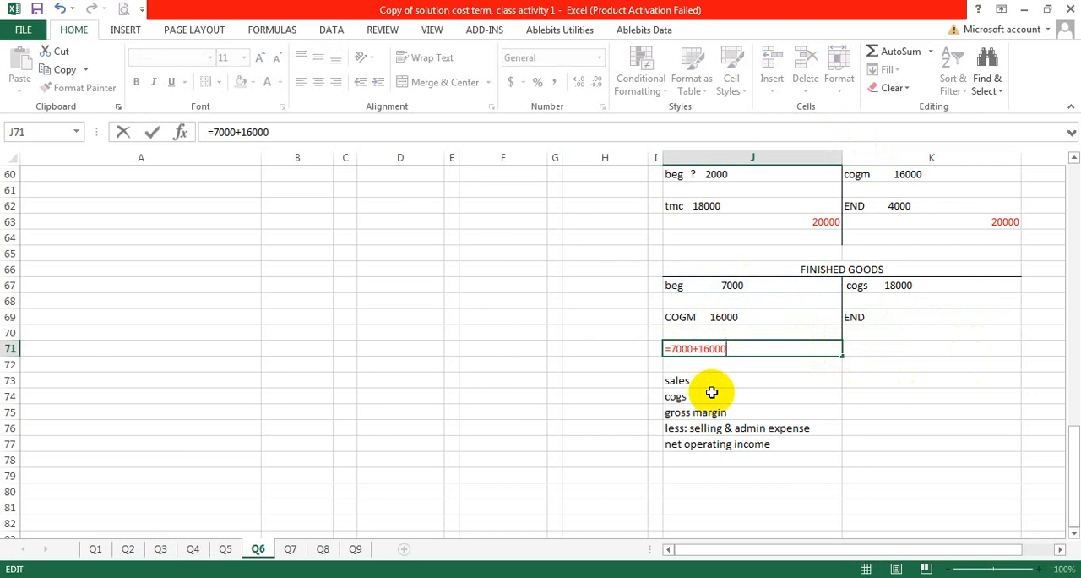
pyautogui.write('00+16000')
pyautogui.press('Return')
# Step: Set the credit total of the Case 3 finished goods account in K71 to =J71
pyautogui.click(877, 353)
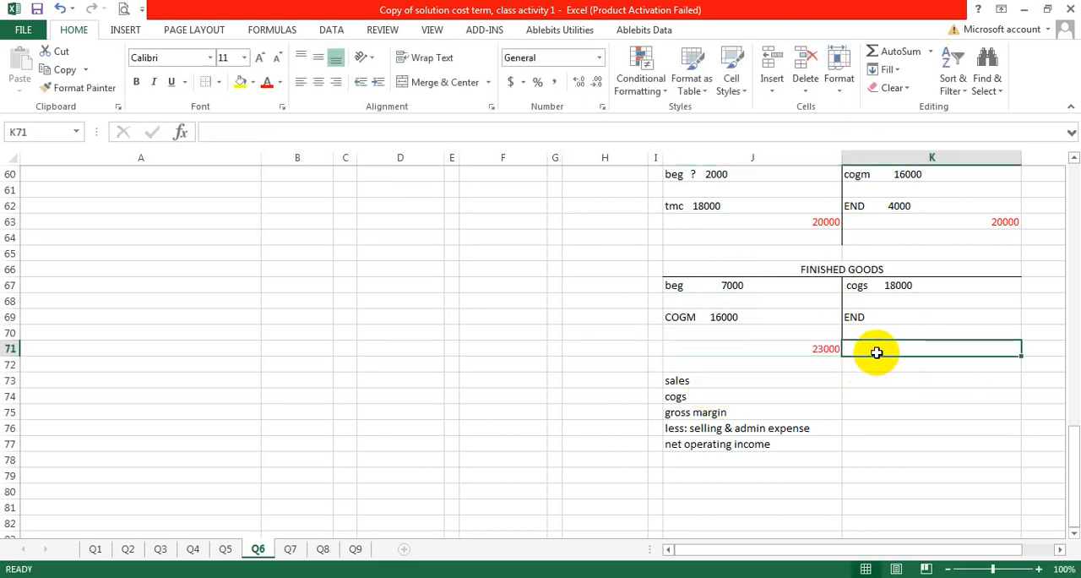
pyautogui.write('=')
pyautogui.click(837, 343)
pyautogui.press('Return')
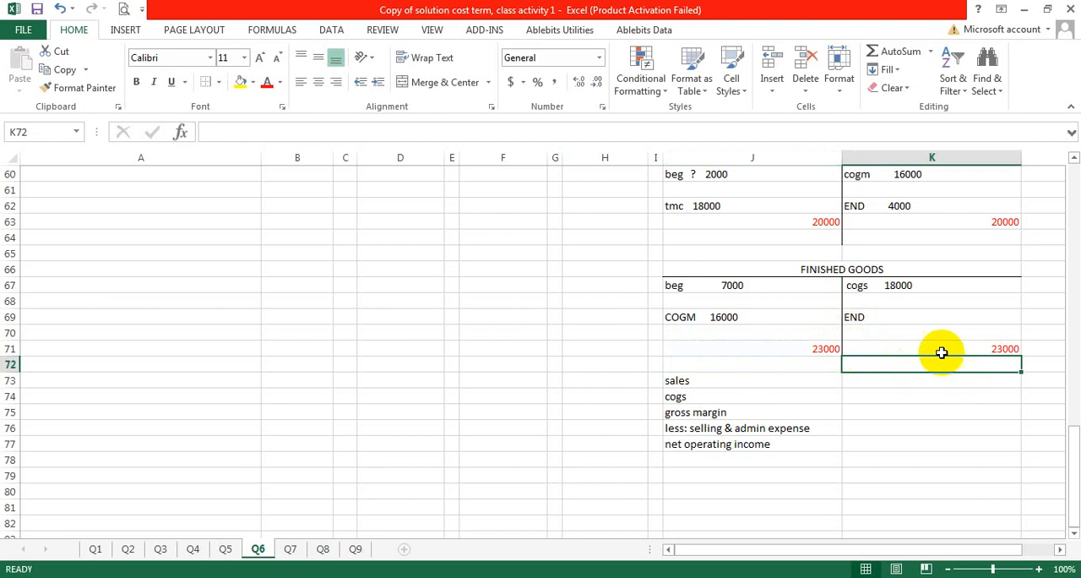
# Step: Enter 5000 as the END balance in K69 of the Case 3 finished goods account
pyautogui.click(909, 317)
pyautogui.doubleClick(912, 319)
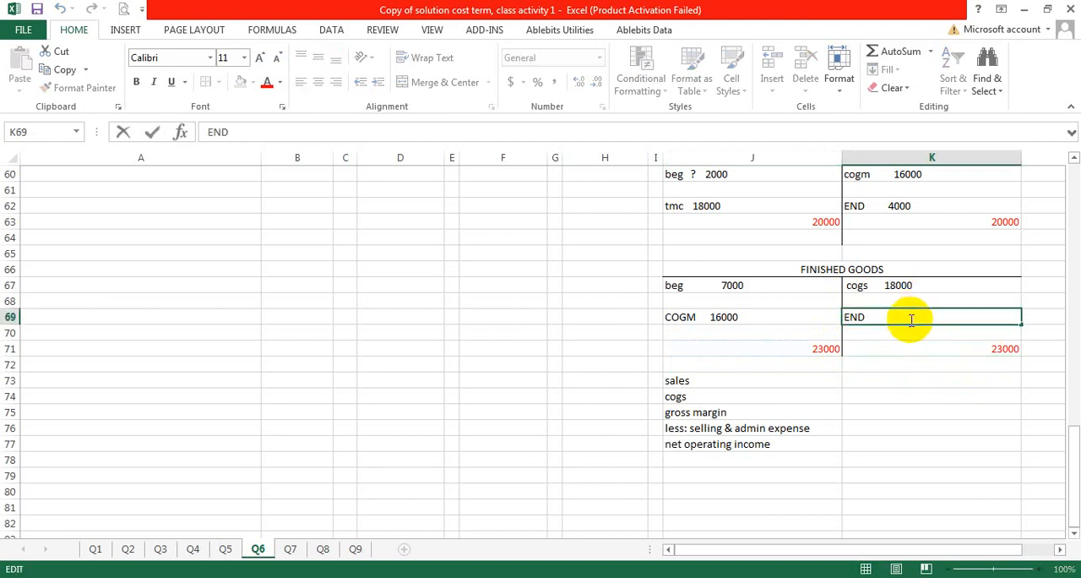
pyautogui.press('Return')
pyautogui.press('Return')
pyautogui.press('Return')
pyautogui.press('Return')
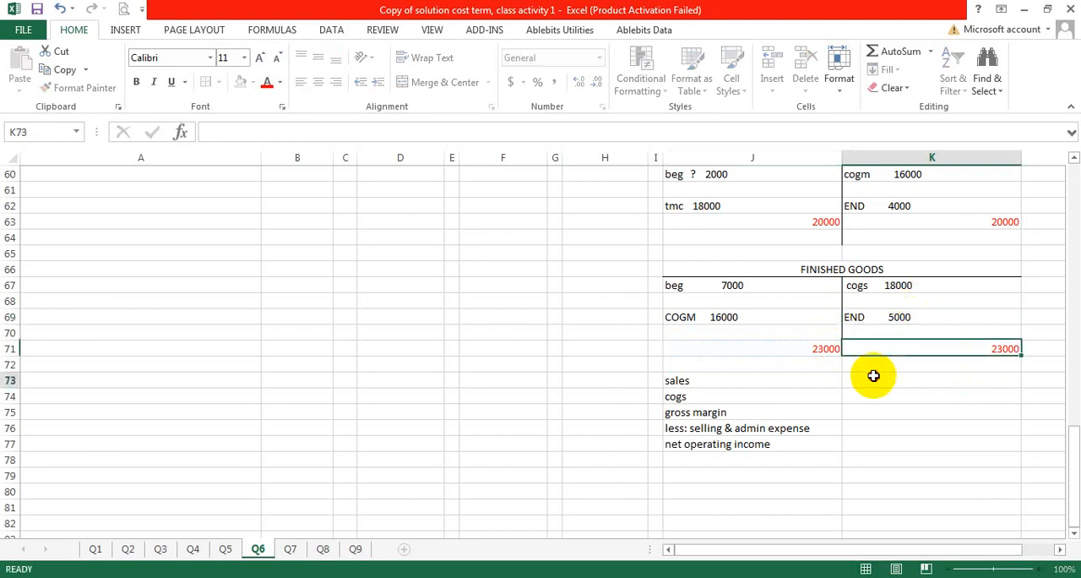
# Step: Enter the Case 3 goods available for sale of 23000 in F40 of the solution table
pyautogui.scroll(8, 630, 341)
pyautogui.scroll(5, 633, 465)
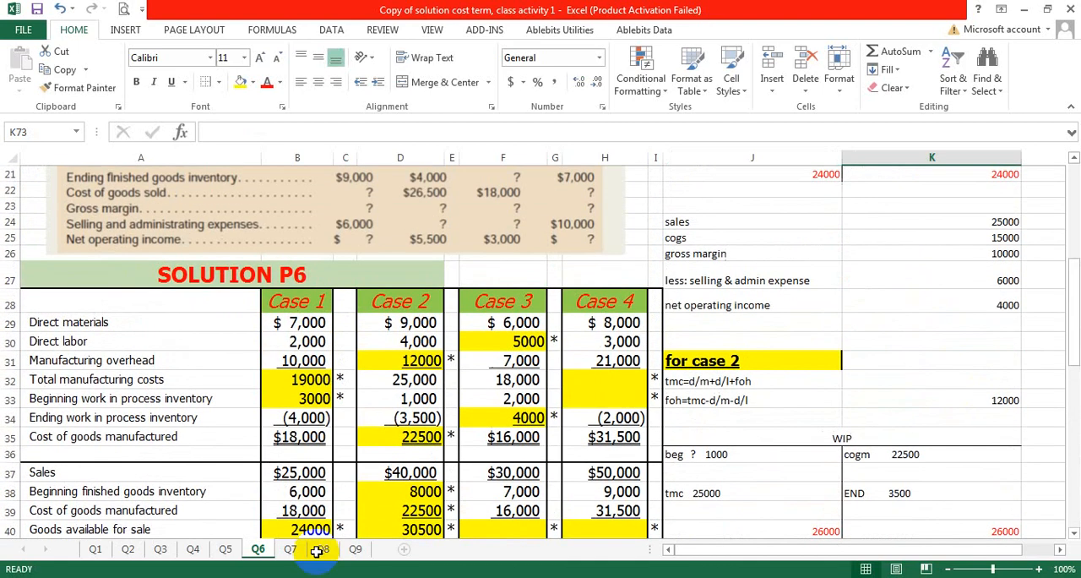
pyautogui.scroll(-3, 409, 347)
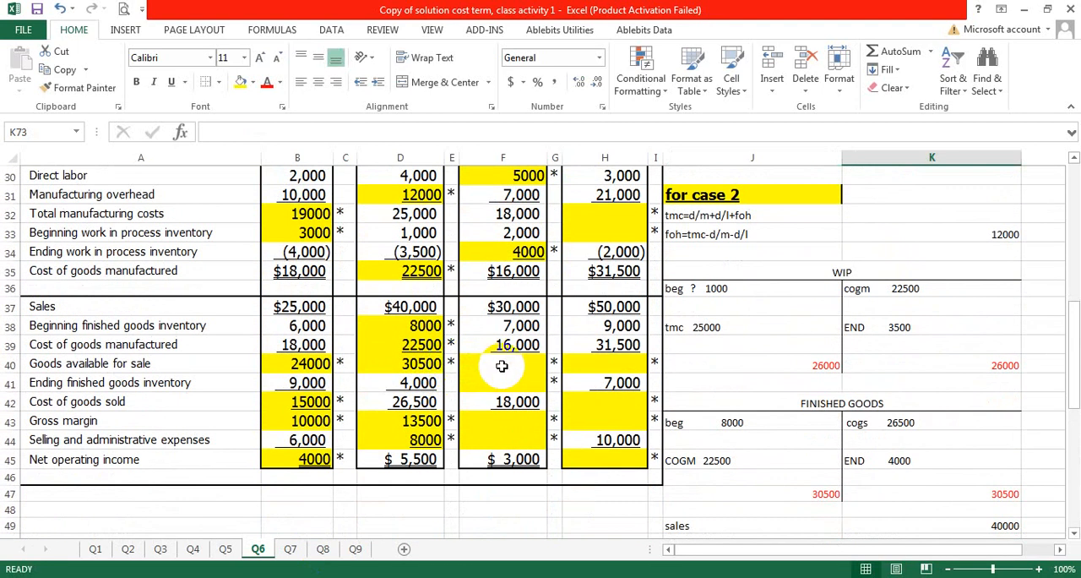
pyautogui.click(497, 367)
pyautogui.scroll(-4, 572, 375)
pyautogui.scroll(-4, 574, 381)
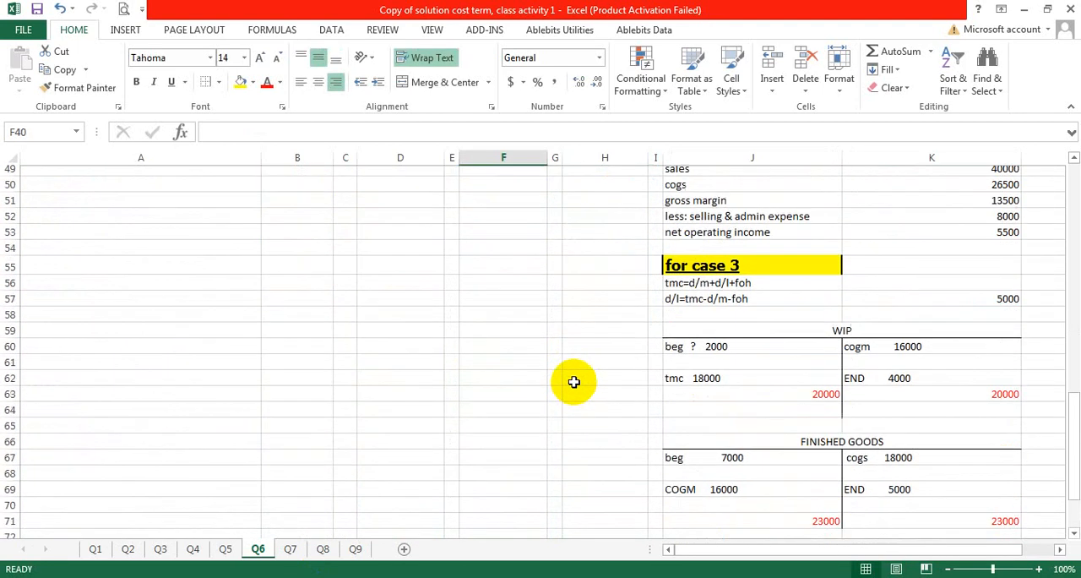
pyautogui.scroll(5, 739, 450)
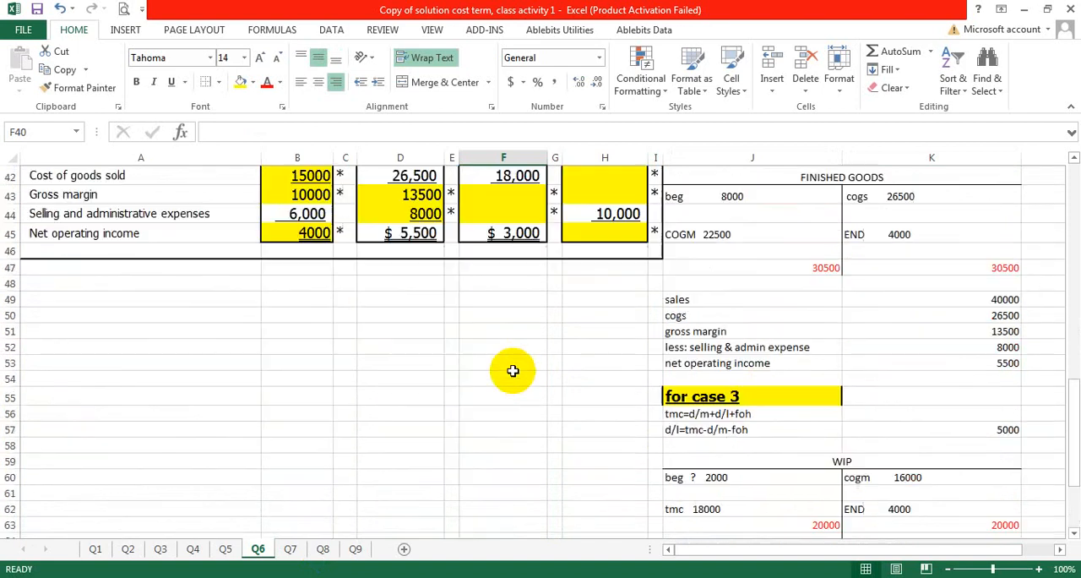
pyautogui.doubleClick(501, 198)
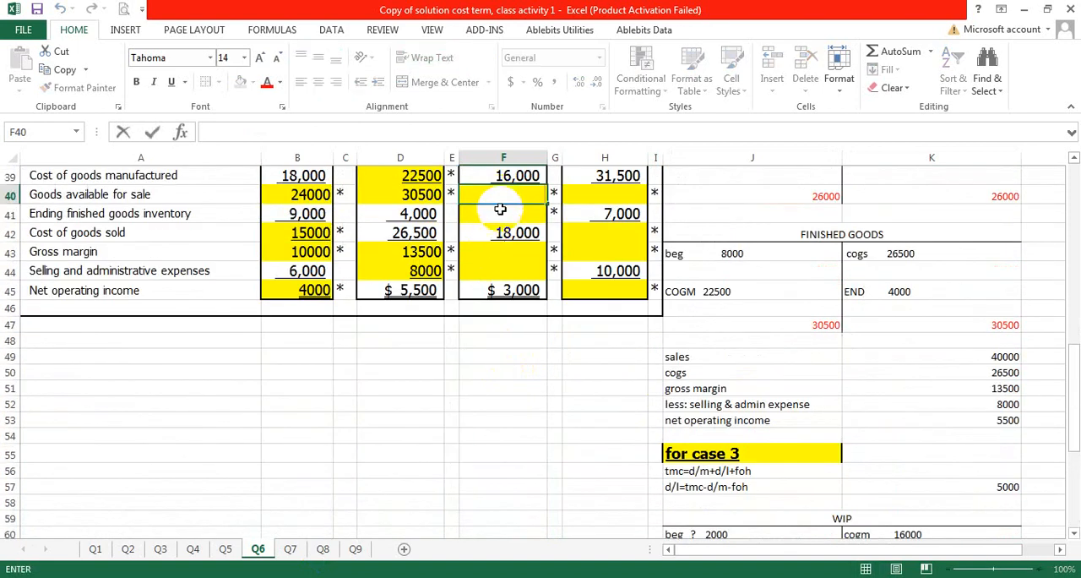
pyautogui.write('23000')
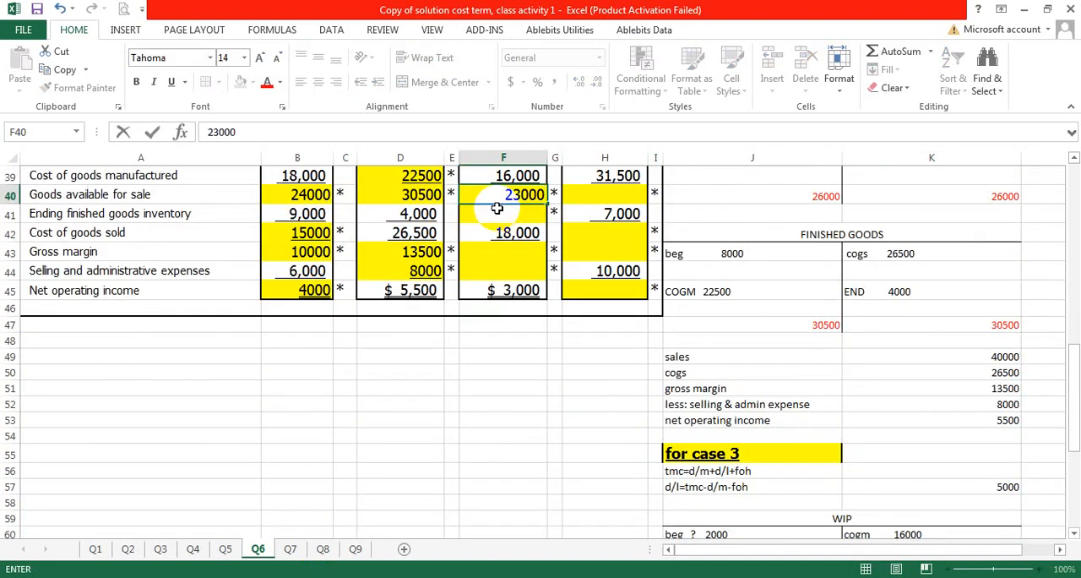
pyautogui.press('Return')
# Step: Enter the Case 3 ending finished goods inventory of 5000 in F41 of the solution table
pyautogui.scroll(-2, 545, 300)
pyautogui.scroll(-2, 545, 300)
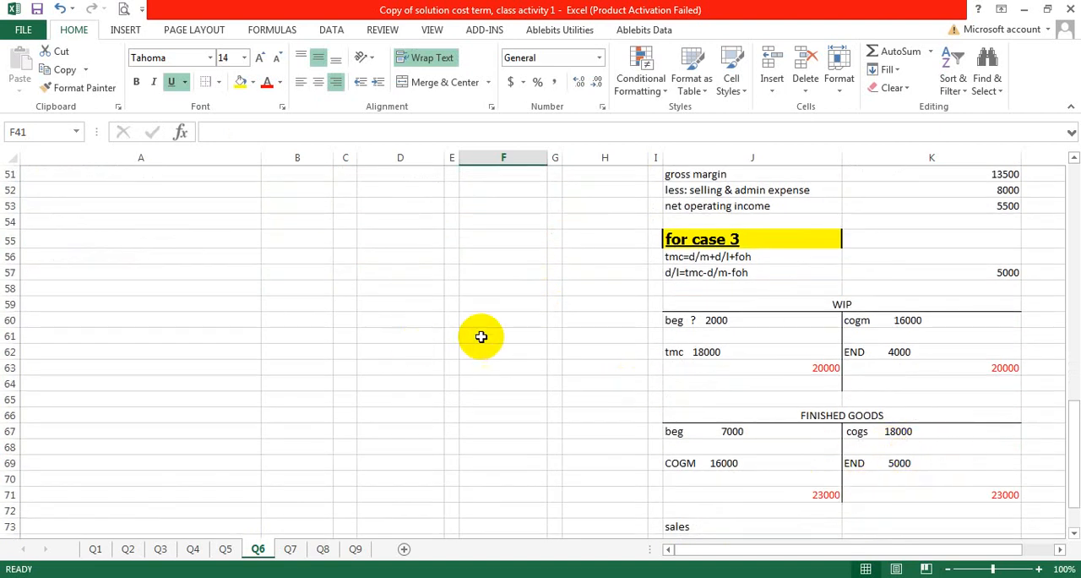
pyautogui.scroll(5, 498, 288)
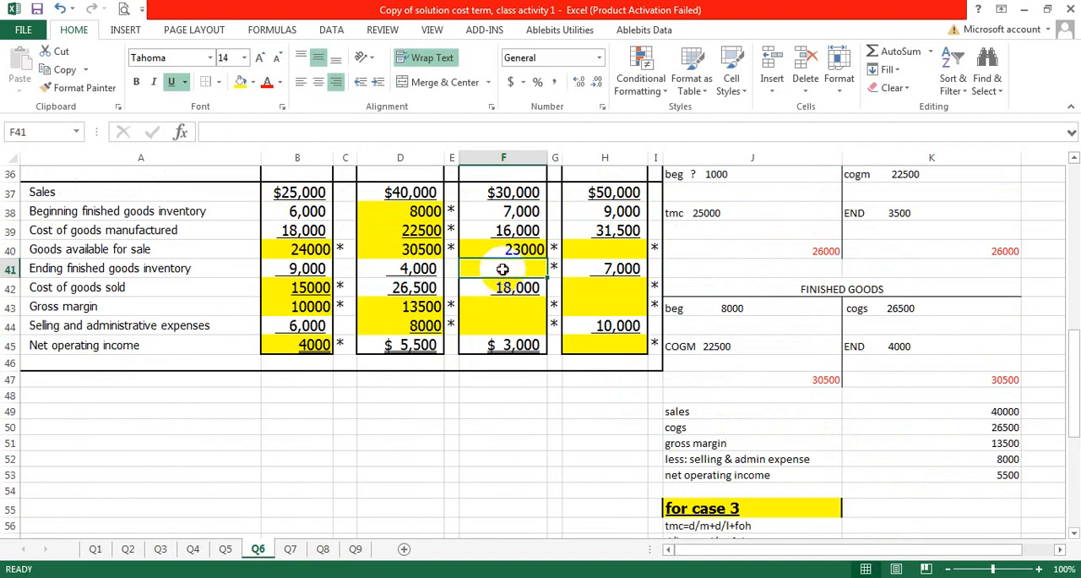
pyautogui.doubleClick(502, 268)
pyautogui.write('5000')
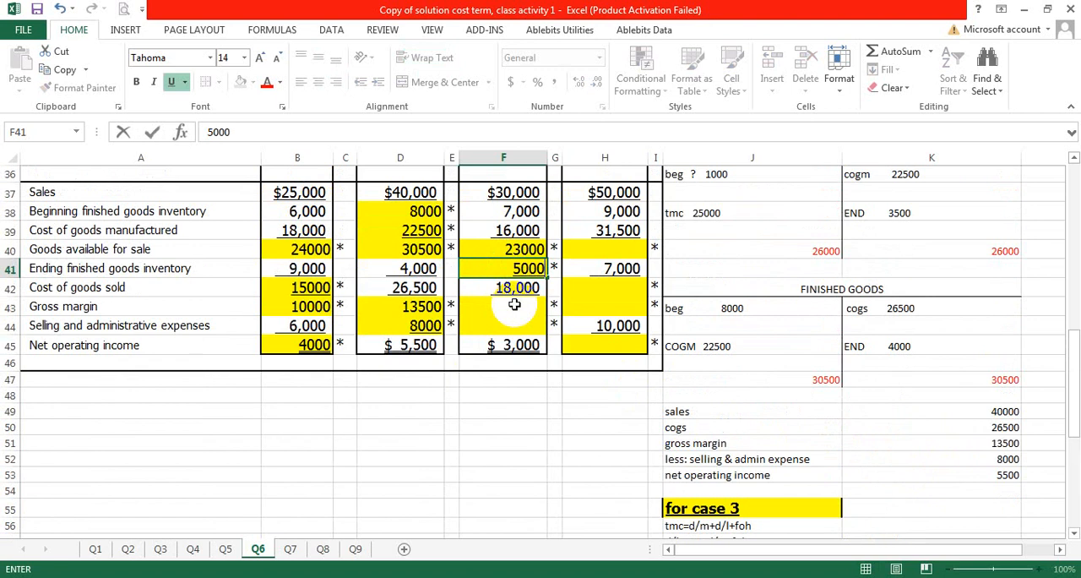
# Step: Calculate the Case 3 gross margin in F43 of the solution table with =F37-F42
pyautogui.click(512, 303)
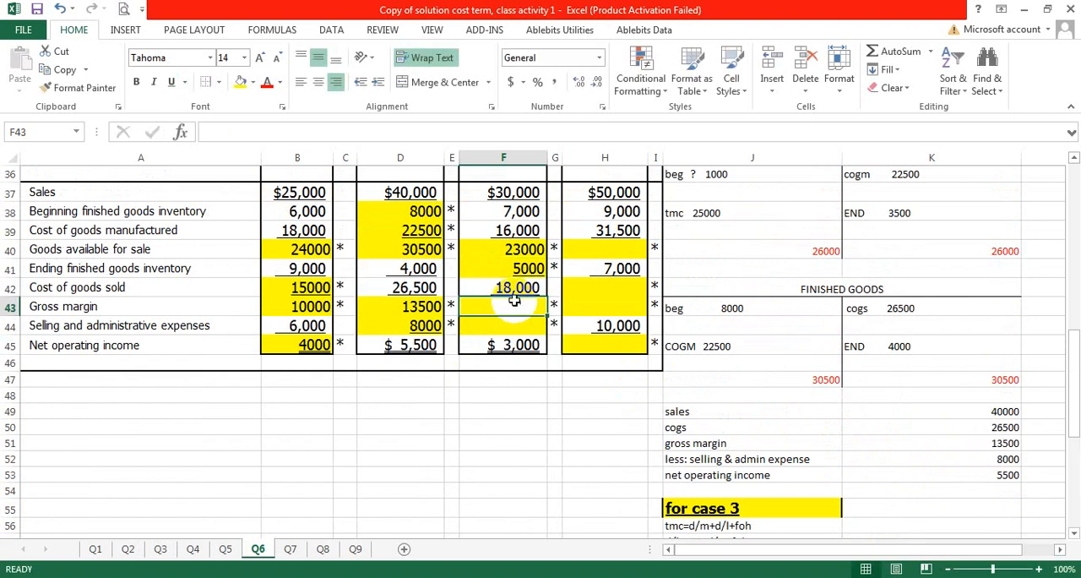
pyautogui.doubleClick(515, 307)
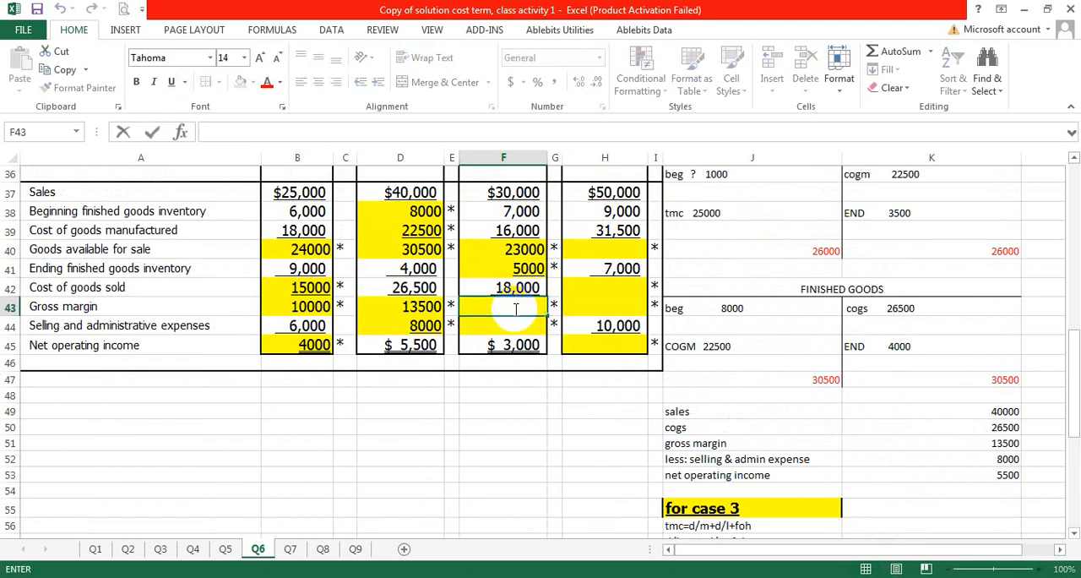
pyautogui.write('=')
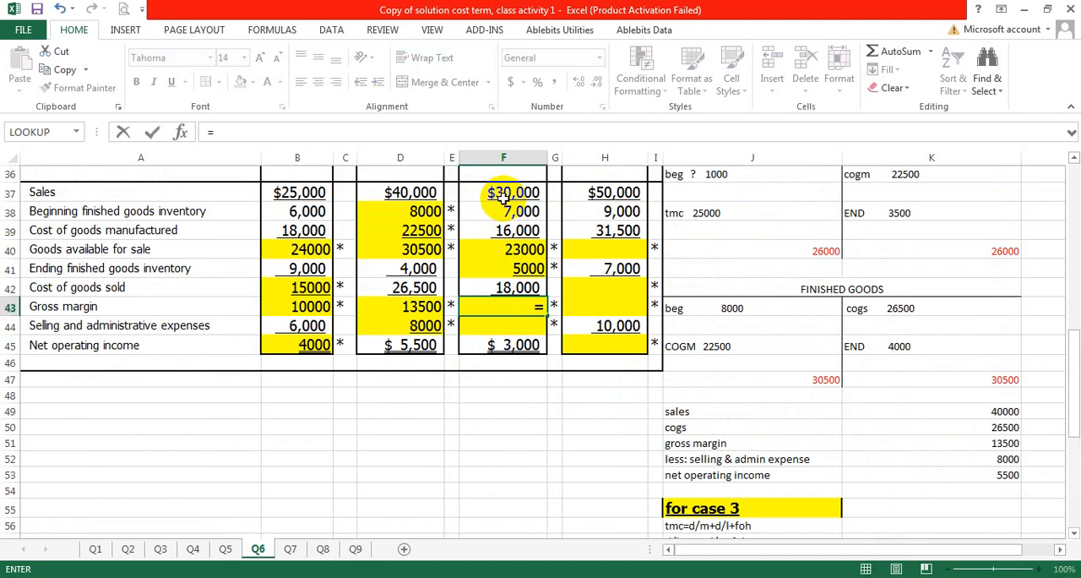
pyautogui.click(503, 194)
pyautogui.write('-')
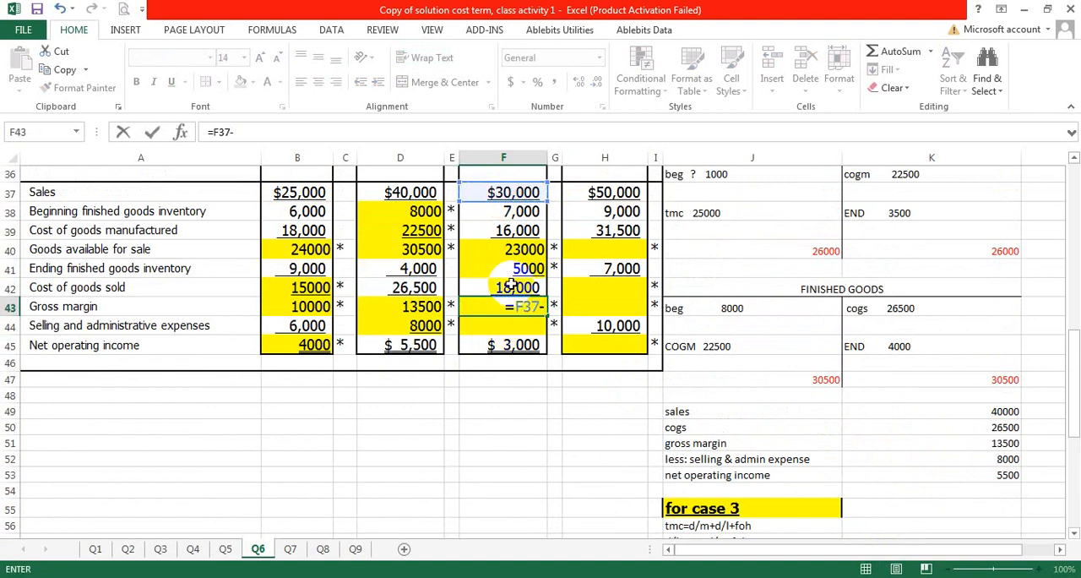
pyautogui.click(503, 288)
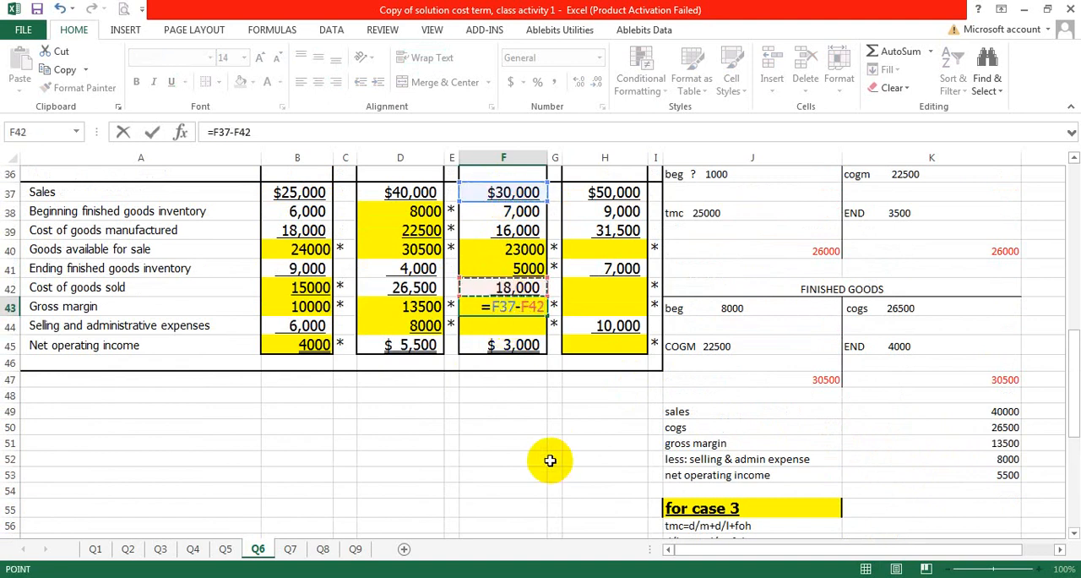
pyautogui.press('Return')
# Step: Replace the Case 3 gross margin formula in F43 with the plain value 12000
pyautogui.doubleClick(507, 307)
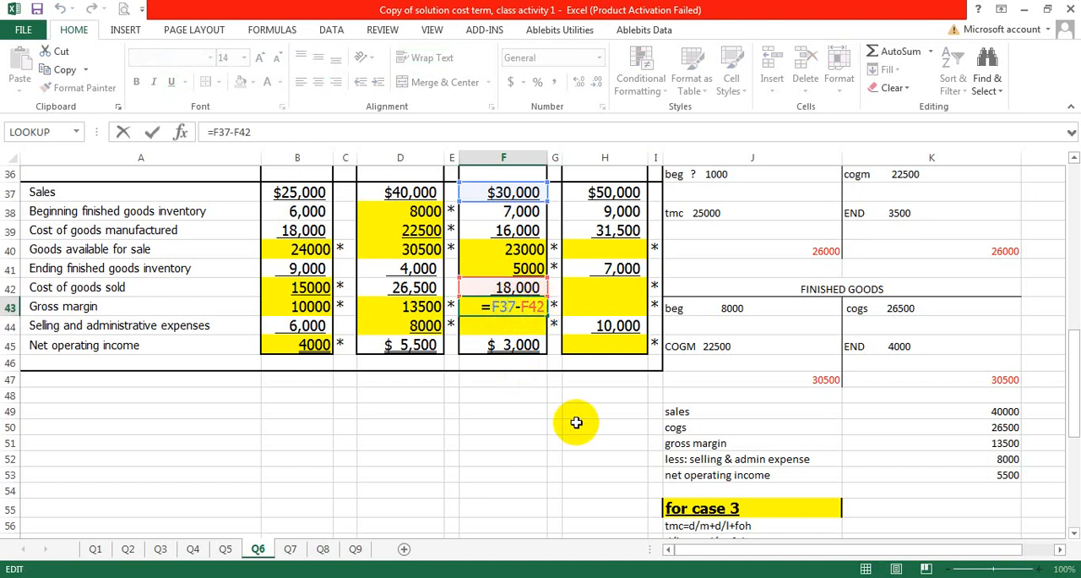
pyautogui.press('BackSpace')
pyautogui.press('BackSpace')
pyautogui.press('BackSpace')
pyautogui.press('BackSpace')
pyautogui.press('BackSpace')
pyautogui.press('BackSpace')
pyautogui.press('BackSpace')
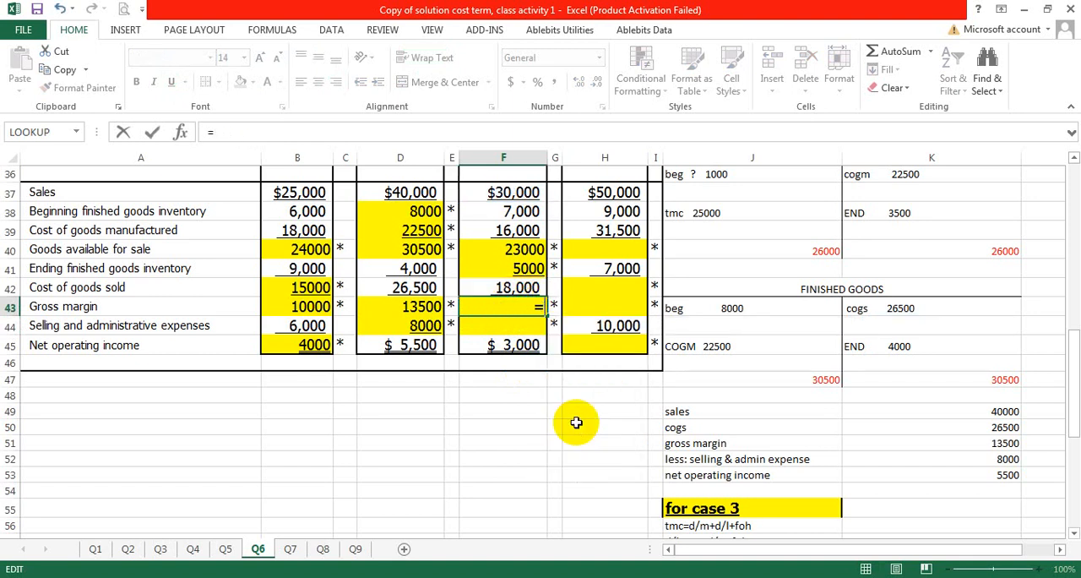
pyautogui.press('BackSpace')
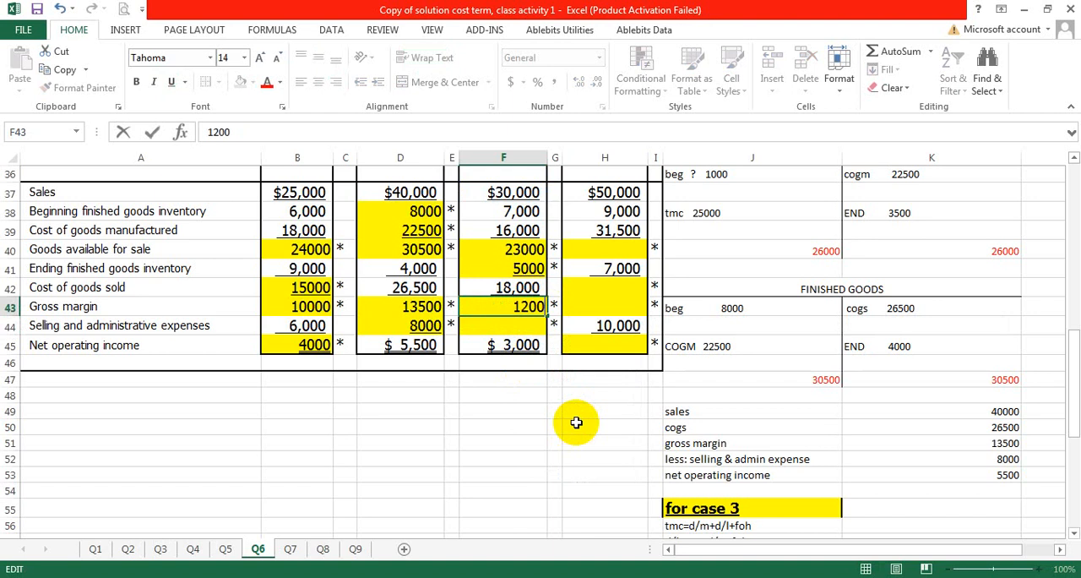
pyautogui.click(543, 422)
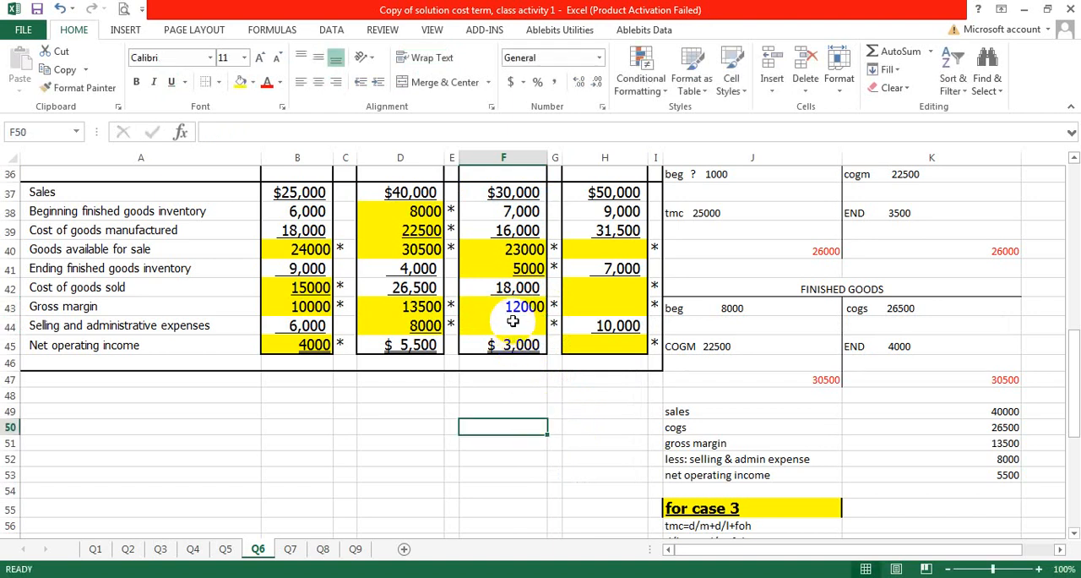
# Step: Enter the Case 3 selling and administrative expenses of 9000 in F44 of the solution table
pyautogui.click(513, 322)
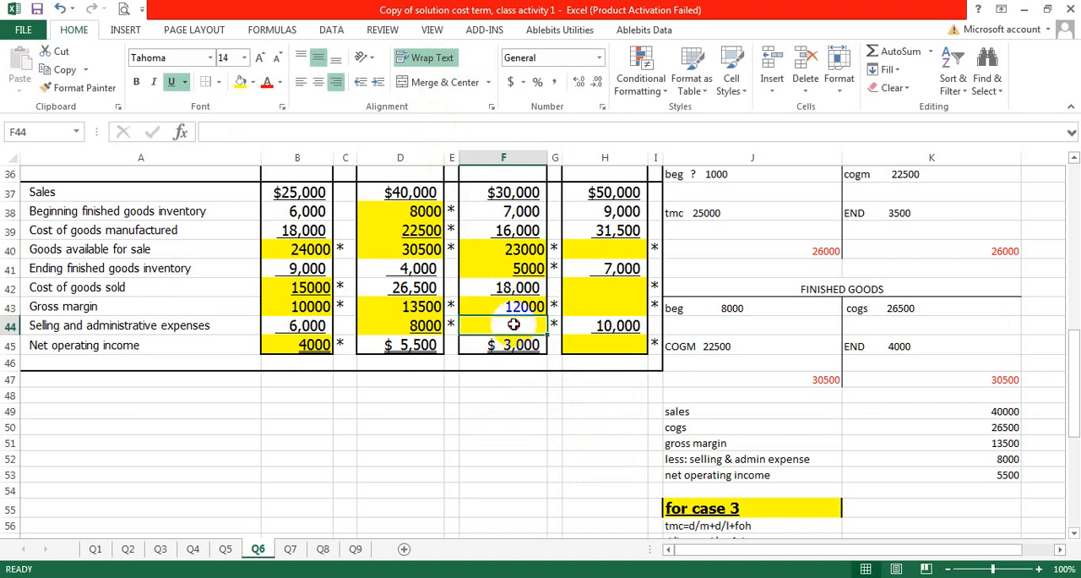
pyautogui.doubleClick(513, 324)
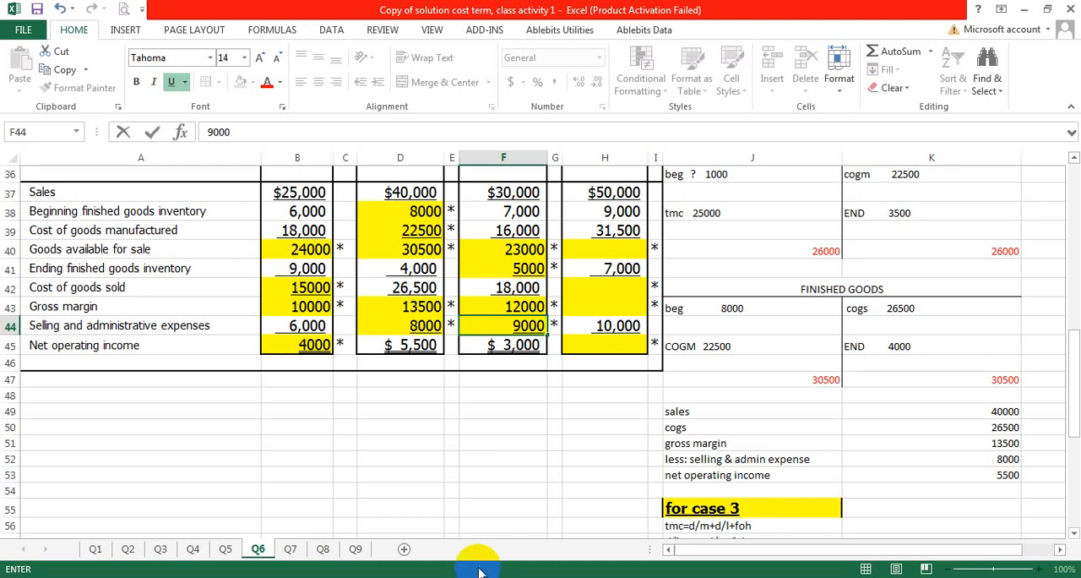
pyautogui.click(504, 445)
# Step: Examine the Case 3 column of the solution table and the income statement labels below the Case 3 T-accounts
pyautogui.scroll(-3, 599, 515)
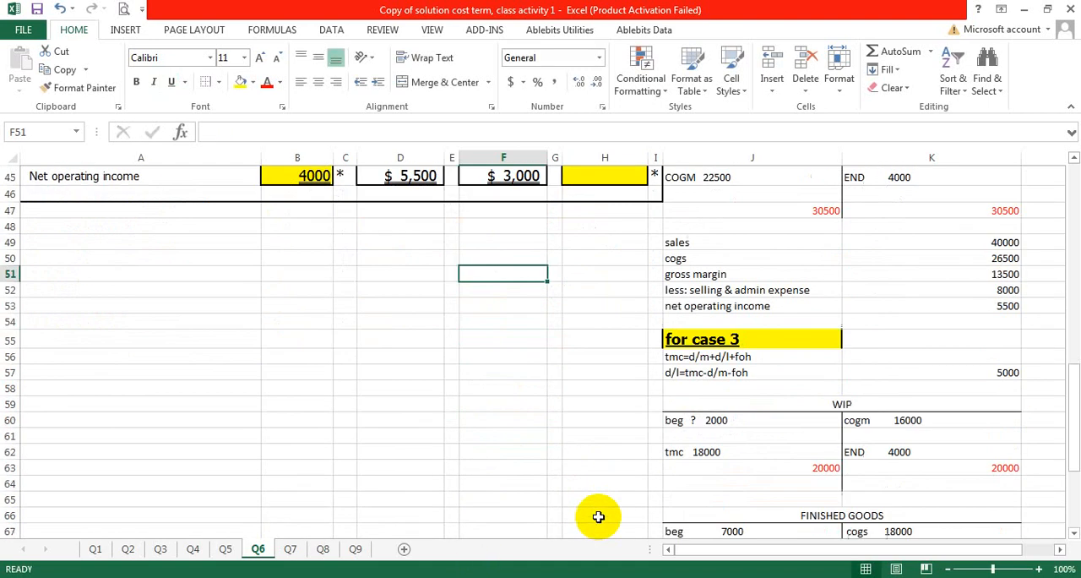
pyautogui.scroll(2, 554, 462)
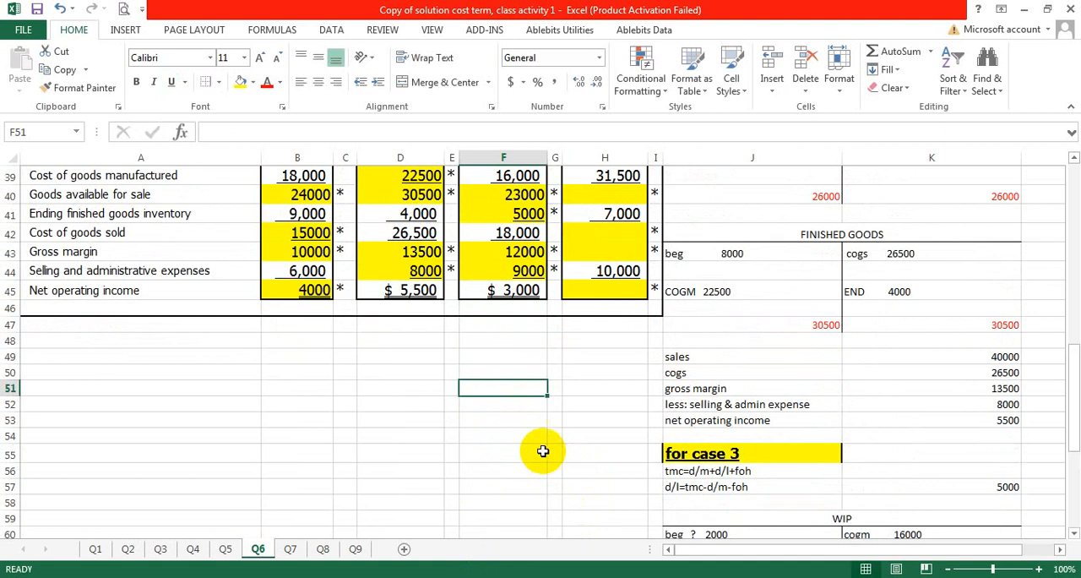
pyautogui.scroll(2, 513, 352)
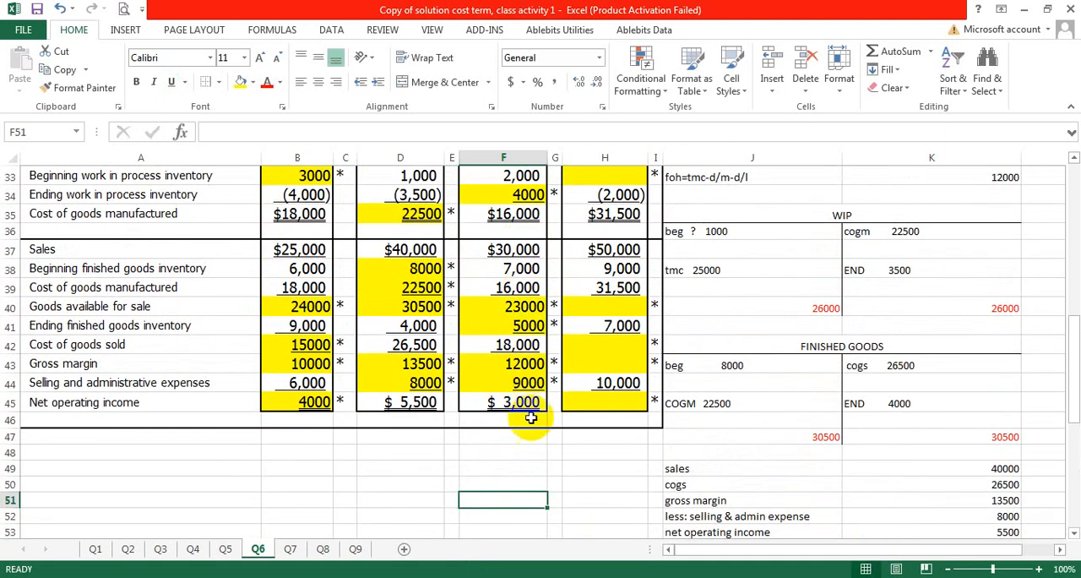
pyautogui.scroll(-8, 917, 404)
pyautogui.scroll(-1, 886, 440)
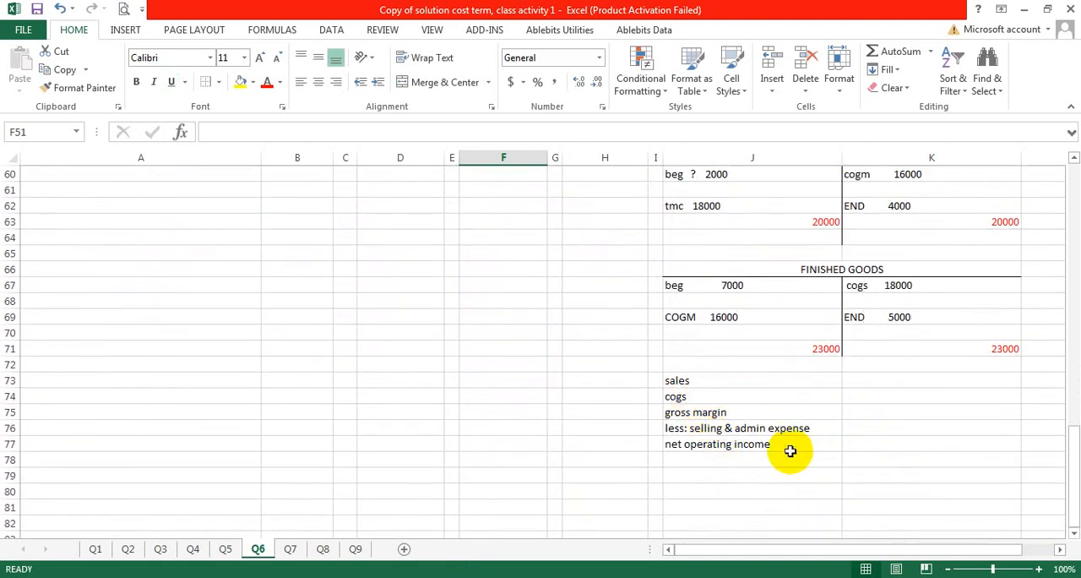
pyautogui.click(874, 380)
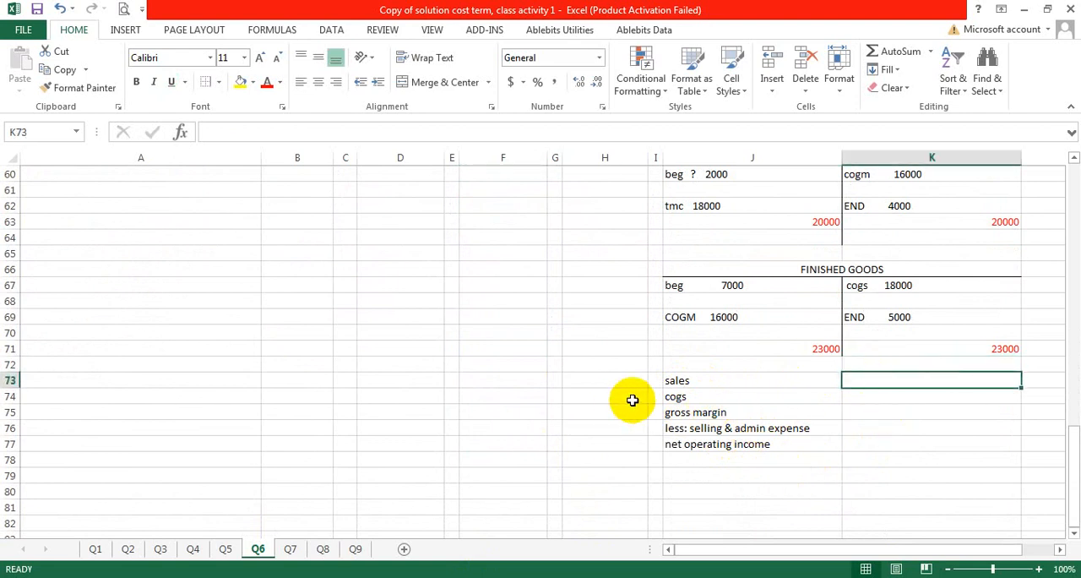
pyautogui.moveTo(678, 380); pyautogui.dragTo(728, 446)
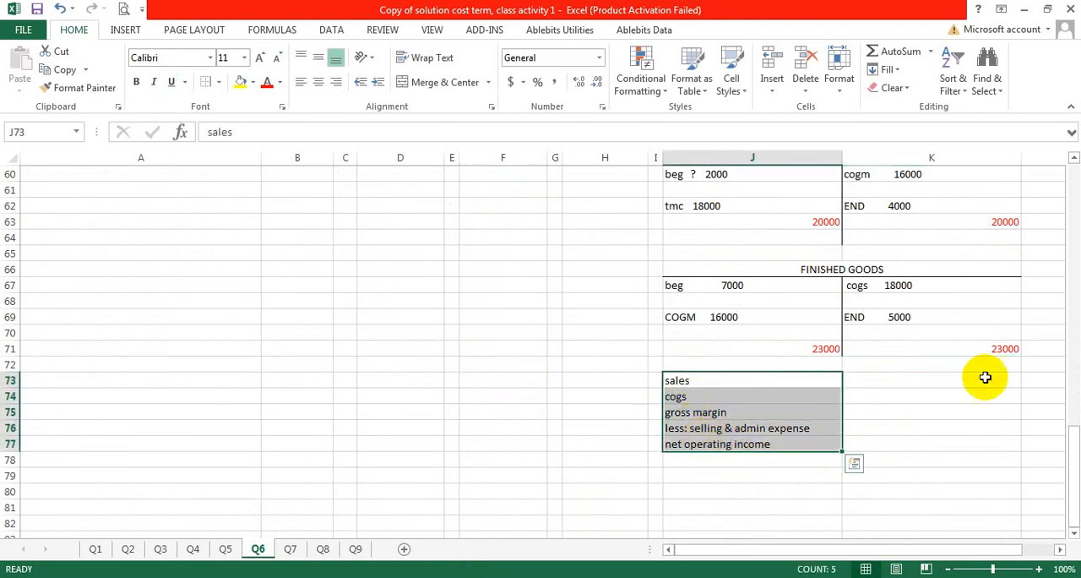
pyautogui.click(937, 380)
pyautogui.scroll(12, 429, 336)
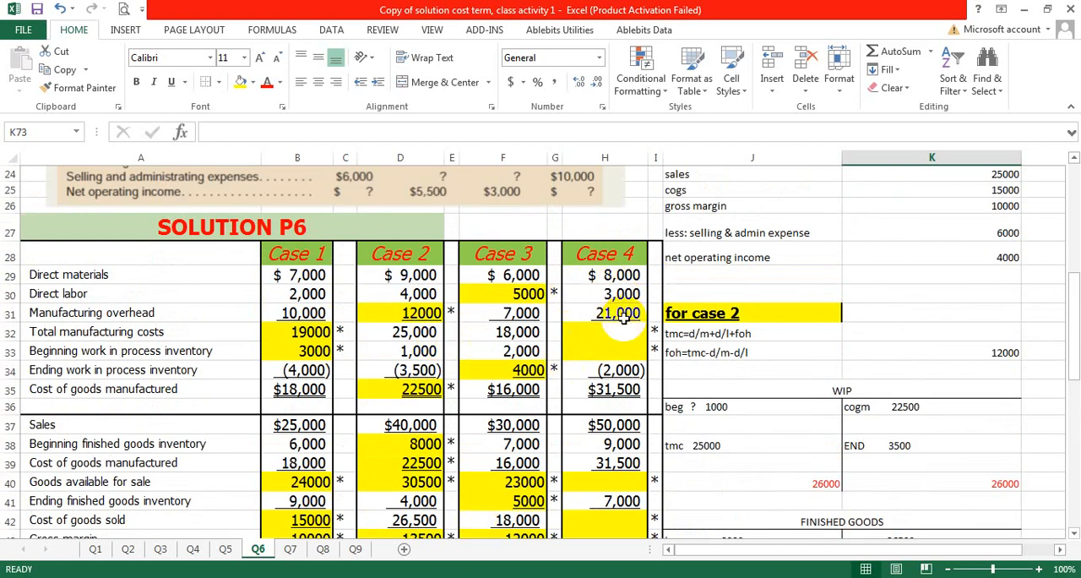
pyautogui.scroll(-9, 621, 325)
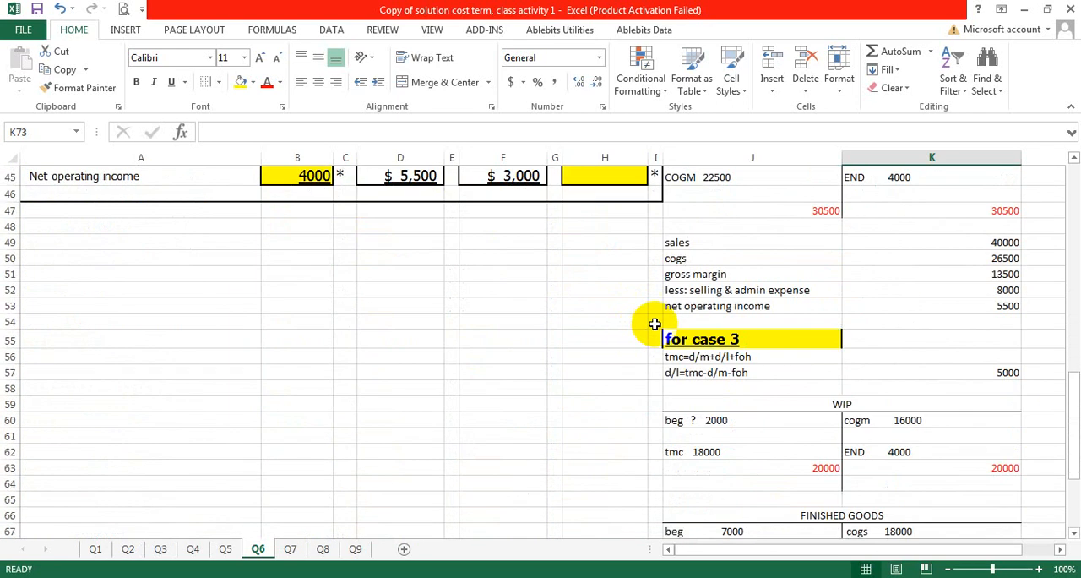
pyautogui.click(715, 239)
pyautogui.rightClick(716, 240)
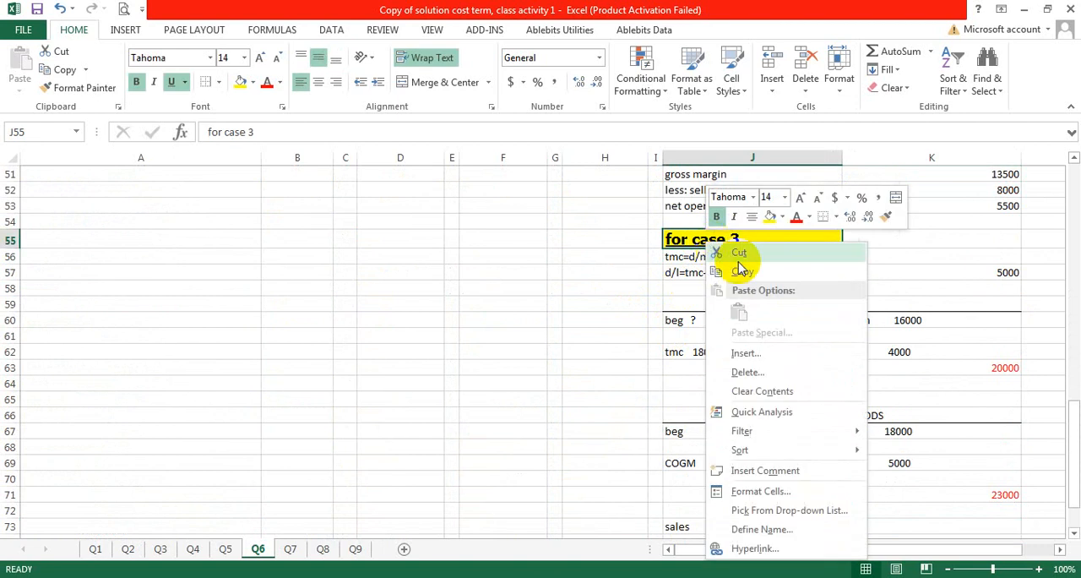
pyautogui.click(741, 263)
# Step: Clear the income statement labels in J73:J77 below the Case 3 finished goods account
pyautogui.scroll(-4, 741, 263)
pyautogui.moveTo(681, 332); pyautogui.dragTo(739, 403)
pyautogui.press('Delete')
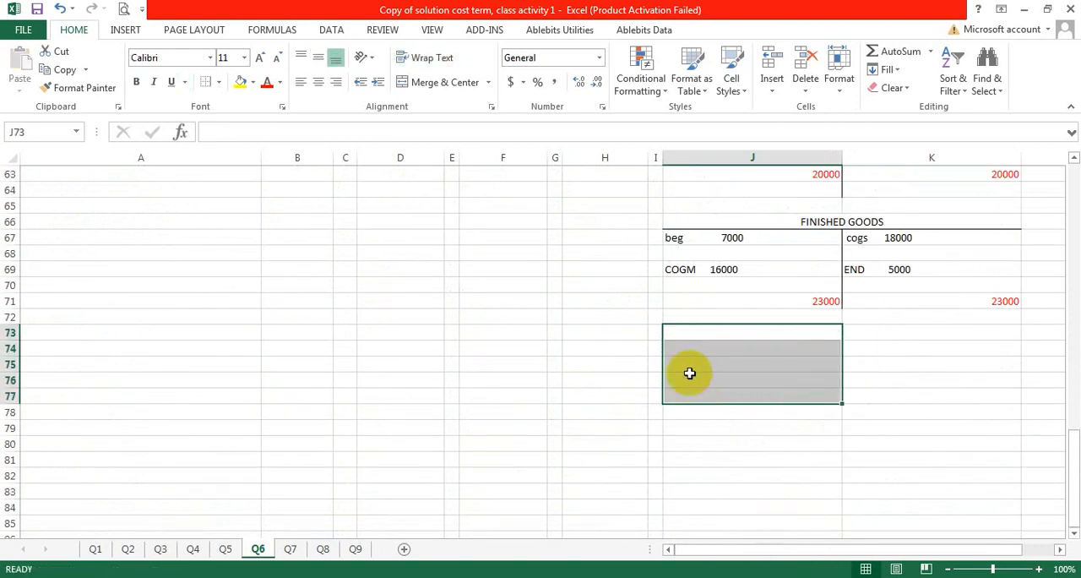
pyautogui.click(681, 329)
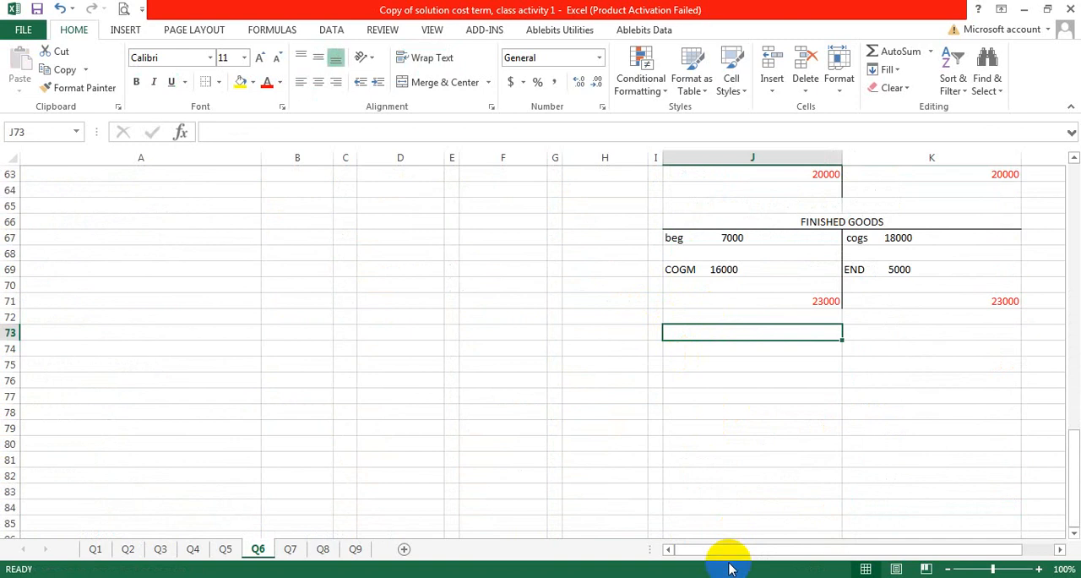
# Step: Copy the Case 3 workings in J55:K71 to A55 and widen column B to fit the pasted figures
pyautogui.scroll(3, 895, 268)
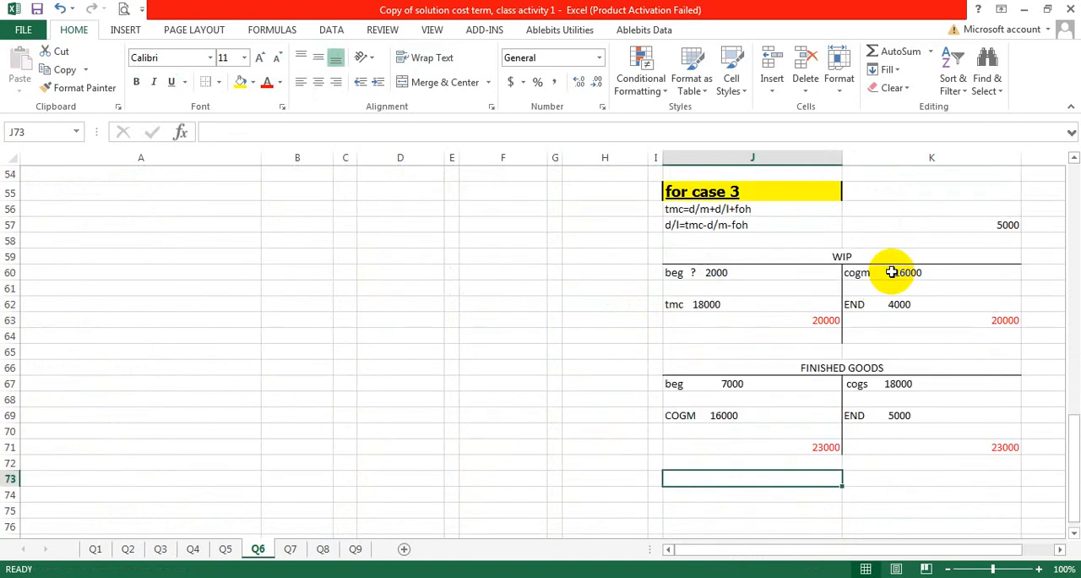
pyautogui.click(737, 193)
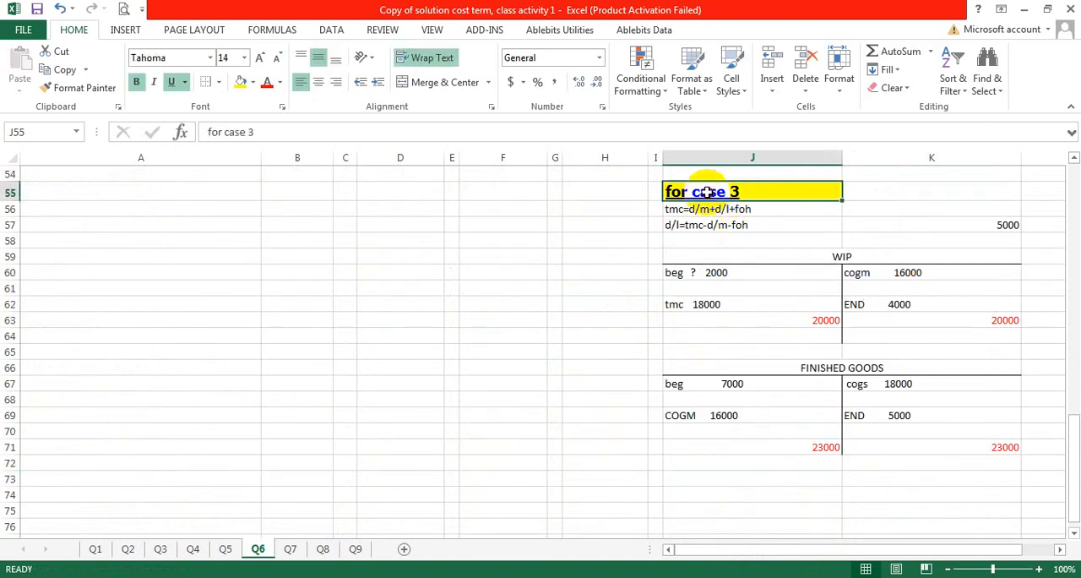
pyautogui.moveTo(707, 193); pyautogui.dragTo(905, 442)
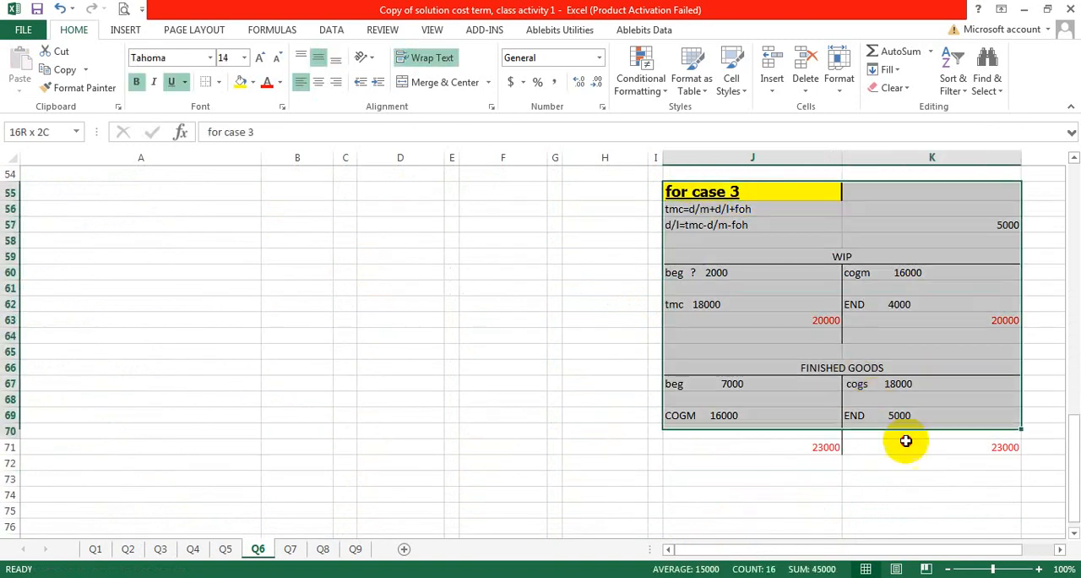
pyautogui.rightClick(826, 194)
pyautogui.click(845, 219)
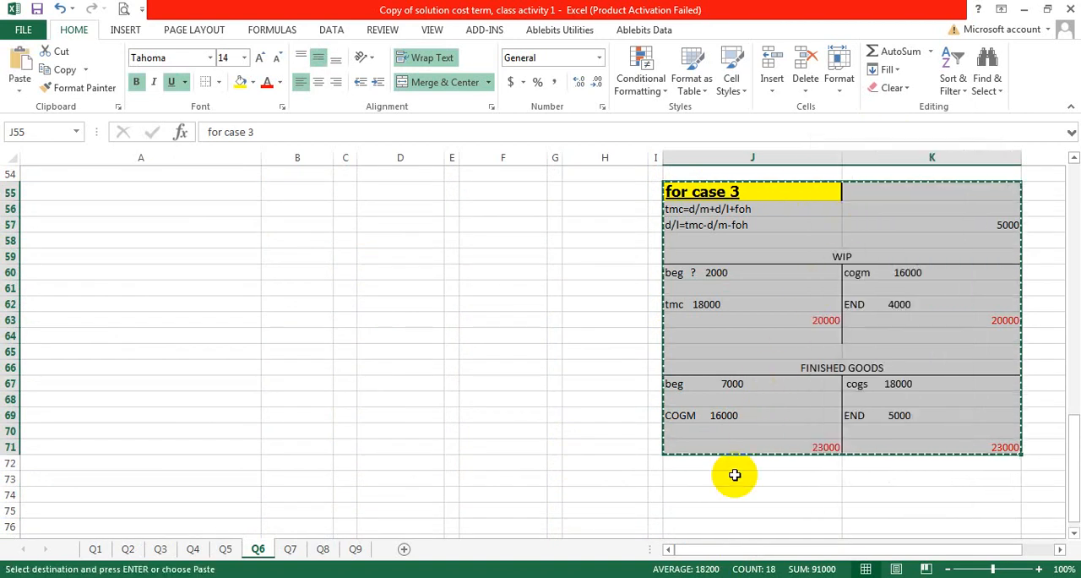
pyautogui.click(115, 189)
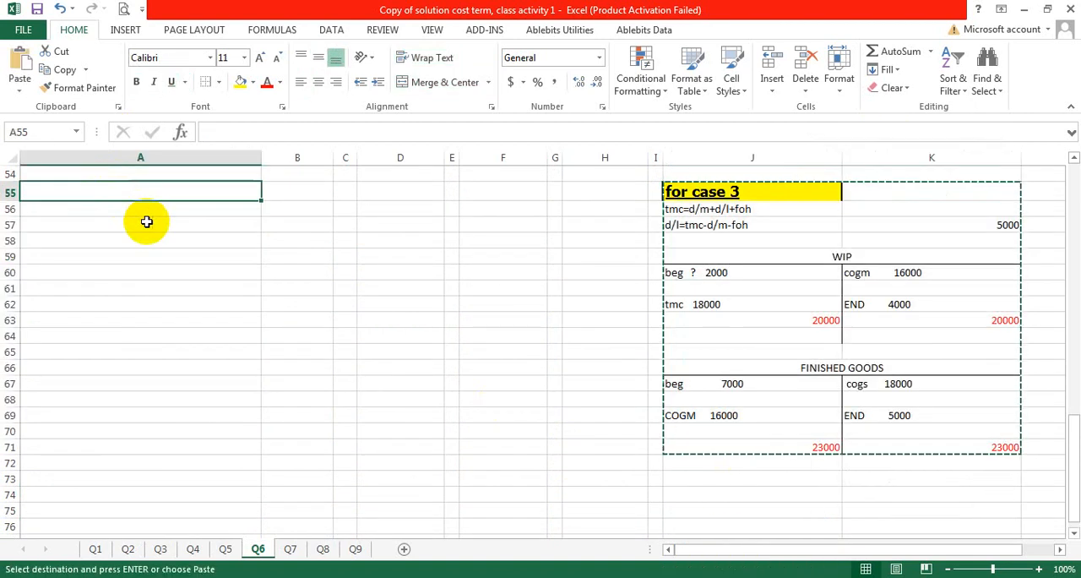
pyautogui.hotkey('ctrl', 'v')
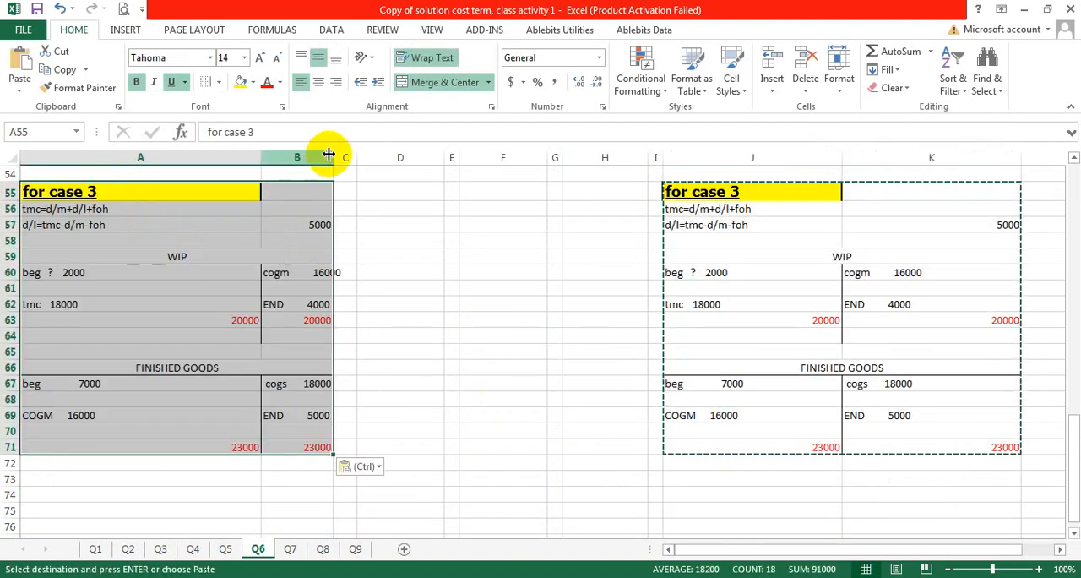
pyautogui.moveTo(328, 154); pyautogui.dragTo(367, 169)
pyautogui.click(245, 288)
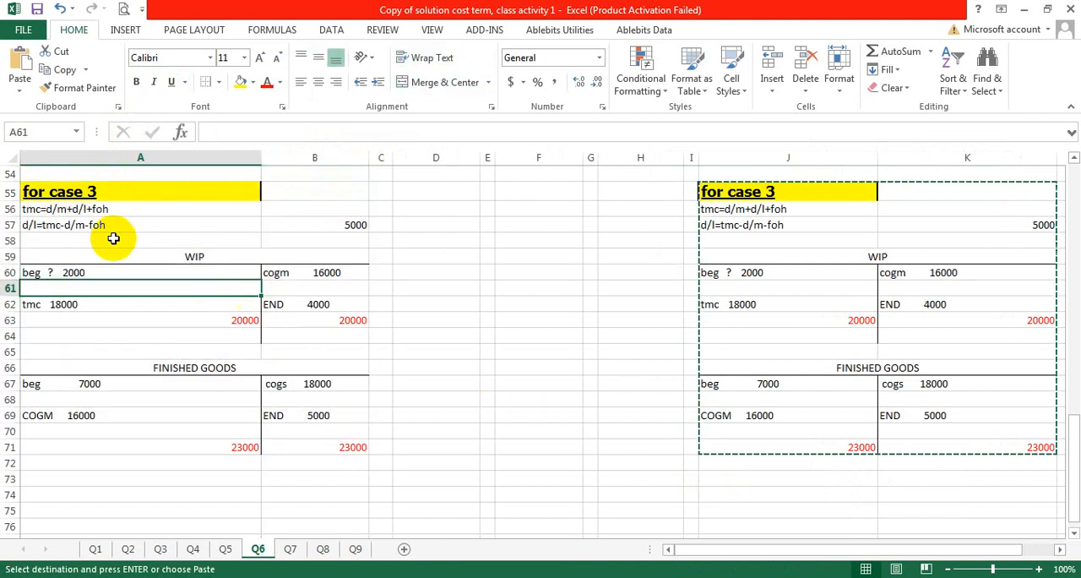
# Step: Change the heading of the copied workings in A55 to "for case 4"
pyautogui.doubleClick(81, 191)
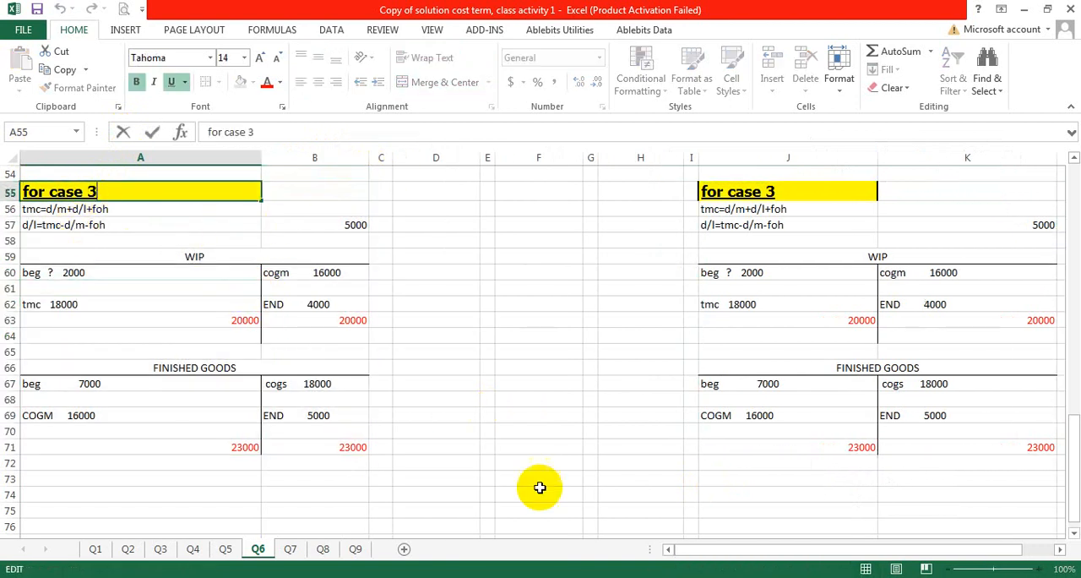
pyautogui.write('4')
pyautogui.click(223, 258)
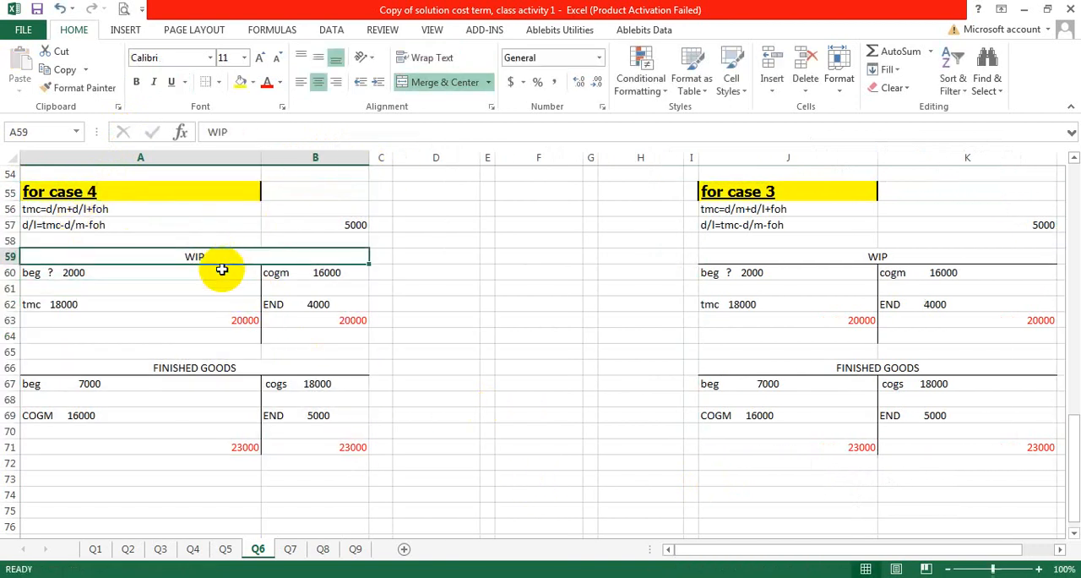
# Step: Enter the Case 4 total manufacturing costs of 32000 in H32 of the solution table
pyautogui.scroll(2, 288, 294)
pyautogui.scroll(9, 288, 293)
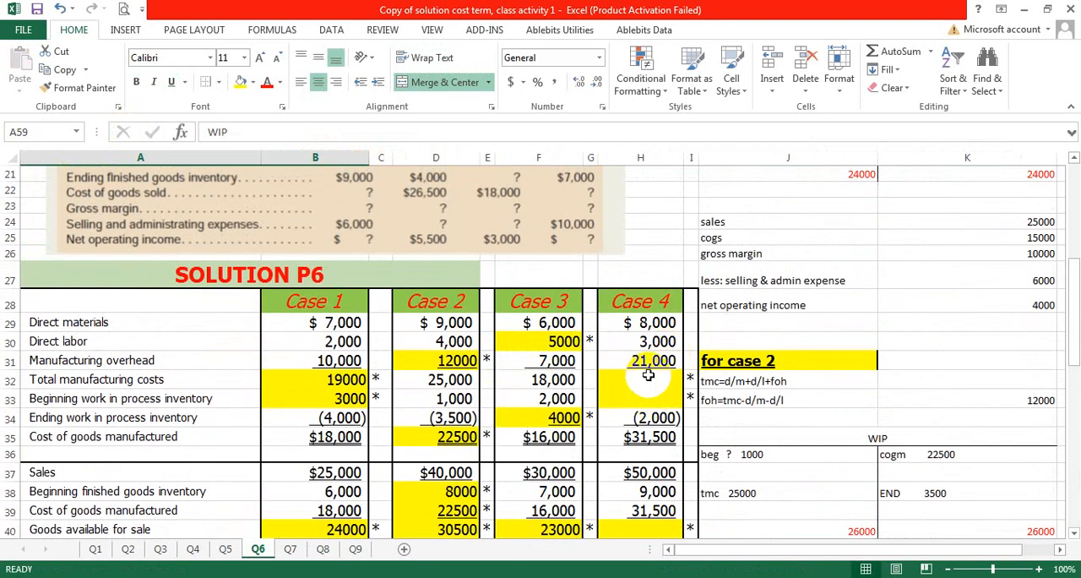
pyautogui.doubleClick(649, 379)
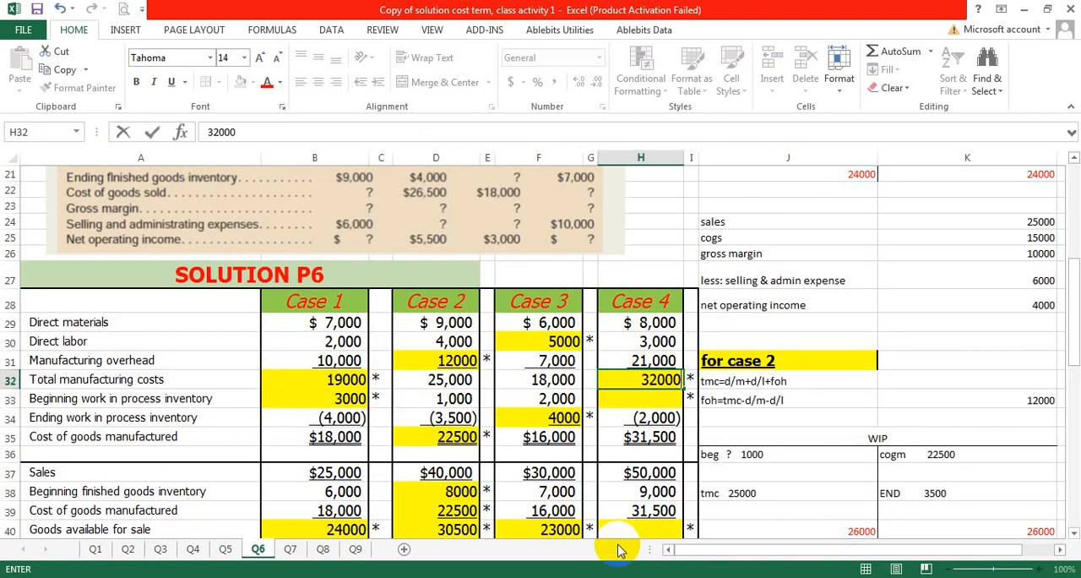
pyautogui.click(644, 400)
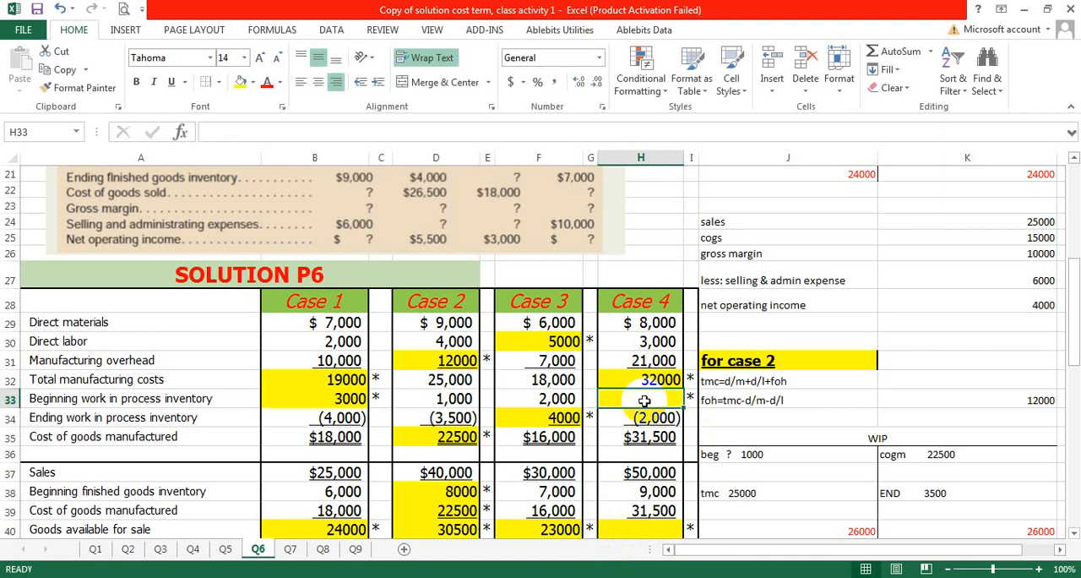
pyautogui.scroll(-1, 644, 401)
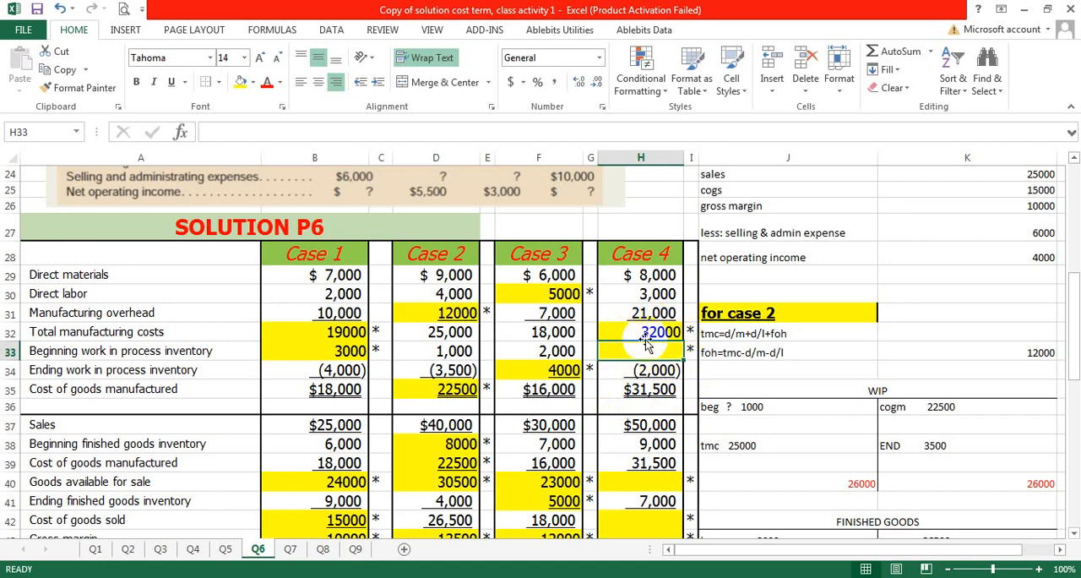
# Step: Enter the Case 4 beginning work in process inventory of 1500 in H33 of the solution table
pyautogui.doubleClick(635, 354)
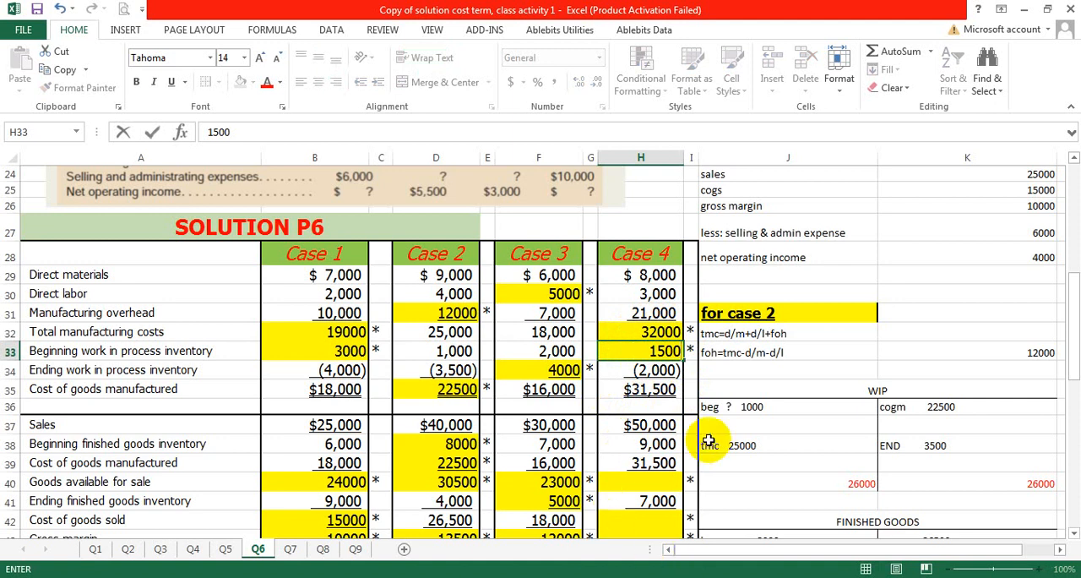
pyautogui.click(786, 297)
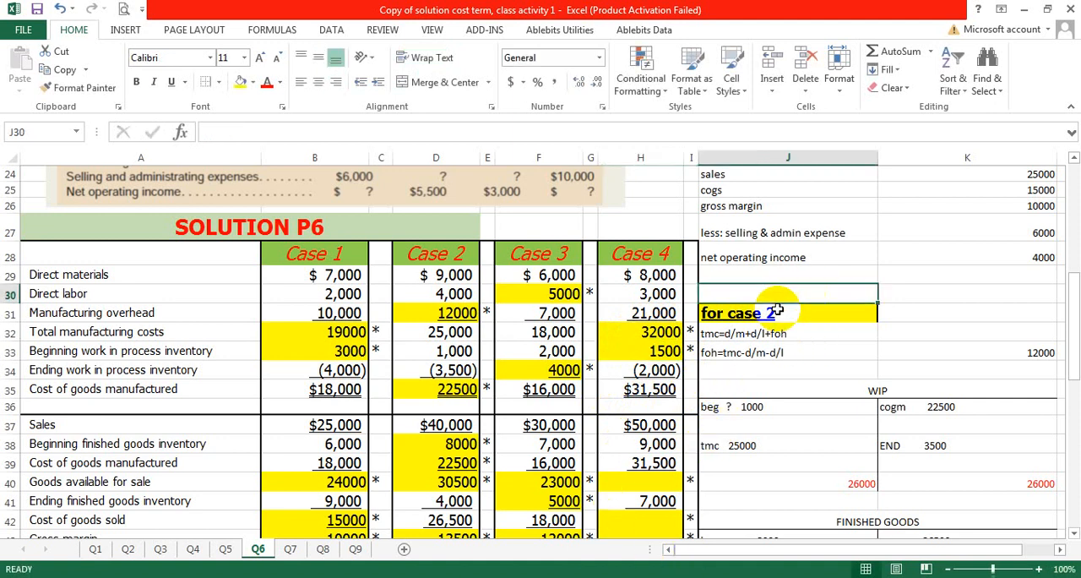
pyautogui.scroll(-3, 768, 313)
pyautogui.scroll(2, 768, 313)
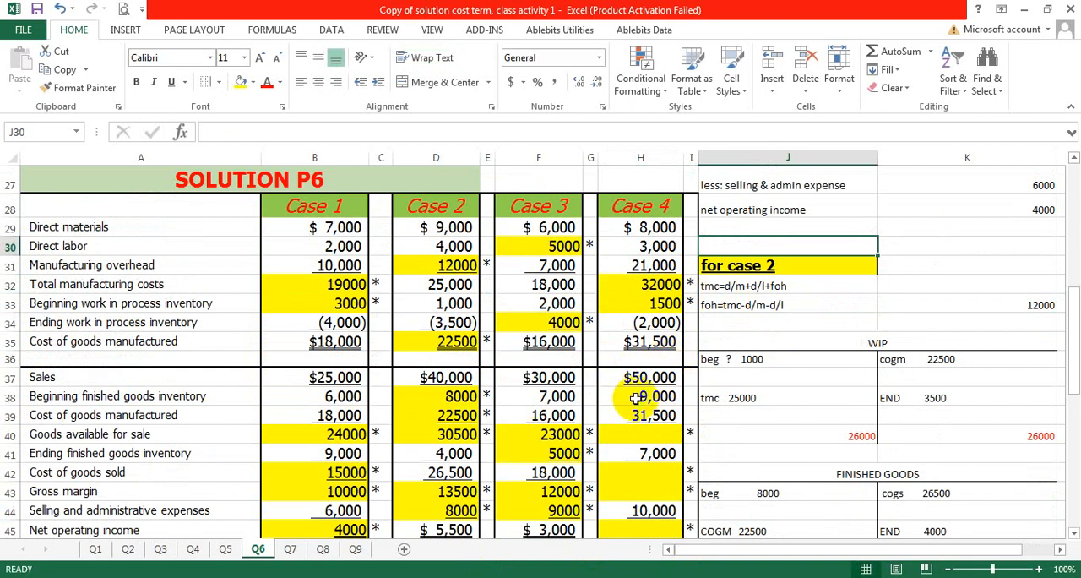
# Step: Enter the Case 4 goods available for sale of 40500 in H40
pyautogui.click(646, 285)
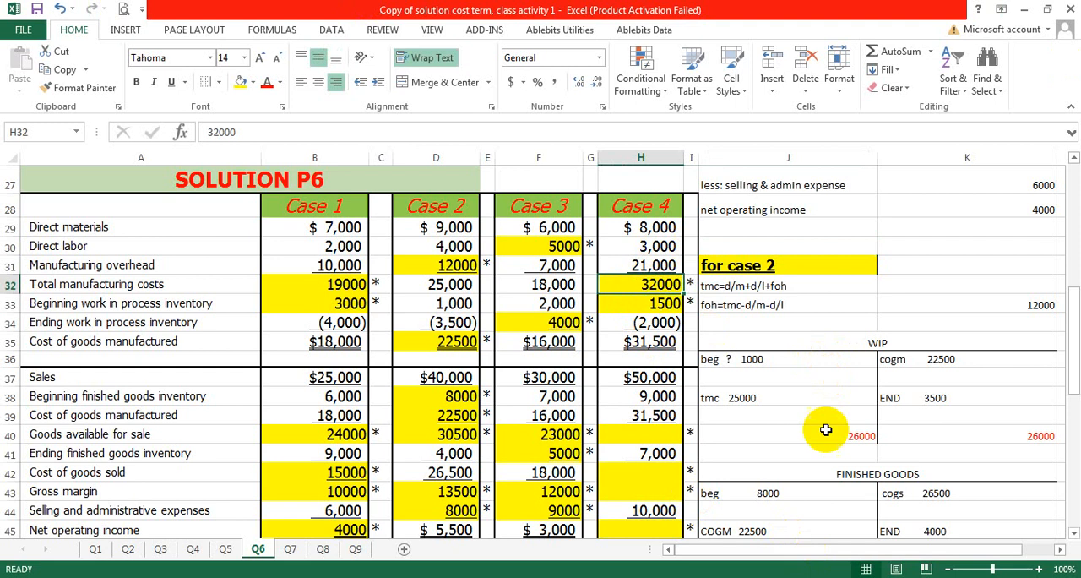
pyautogui.click(689, 341)
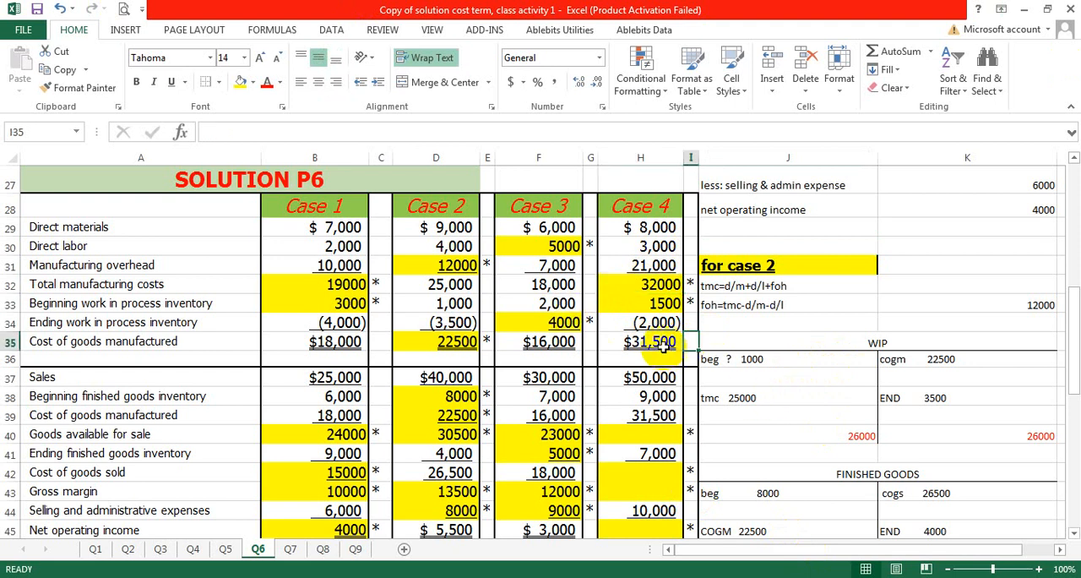
pyautogui.scroll(-2, 629, 308)
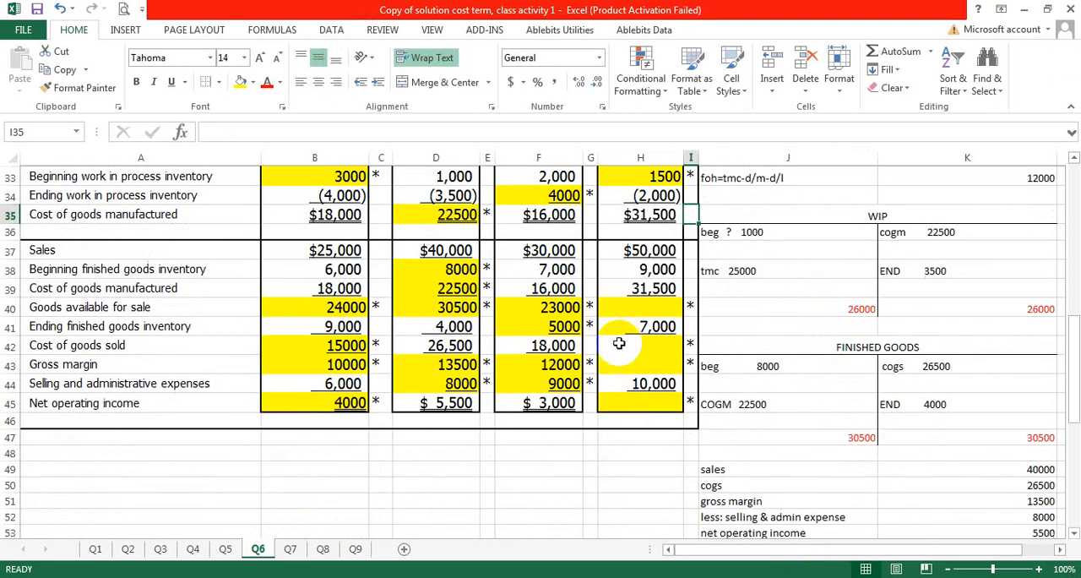
pyautogui.click(653, 307)
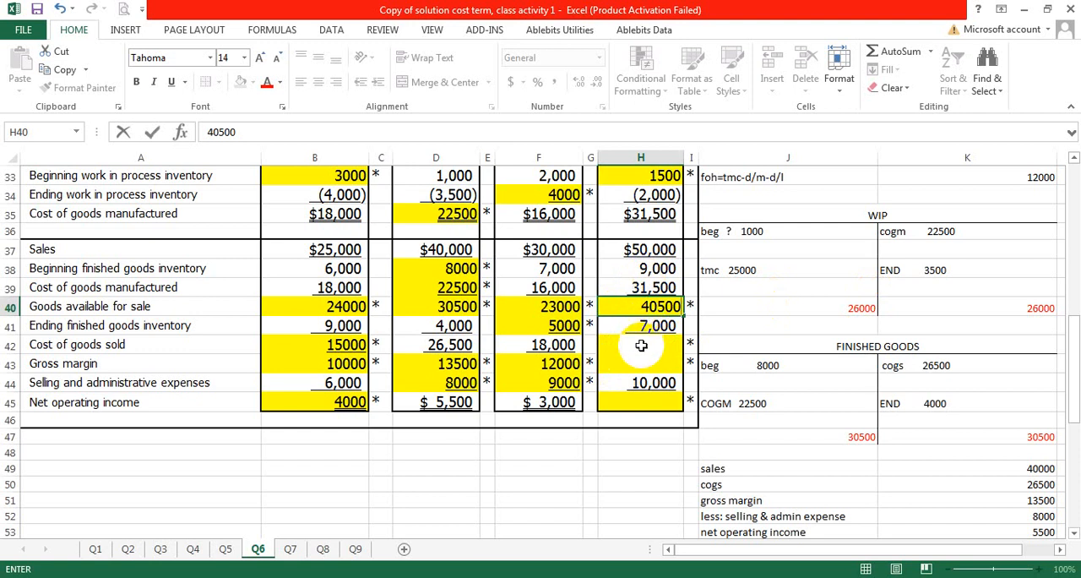
pyautogui.click(641, 346)
# Step: Enter the Case 4 cost of goods sold of 33500 in H42, from goods available less ending finished goods
pyautogui.click(656, 308)
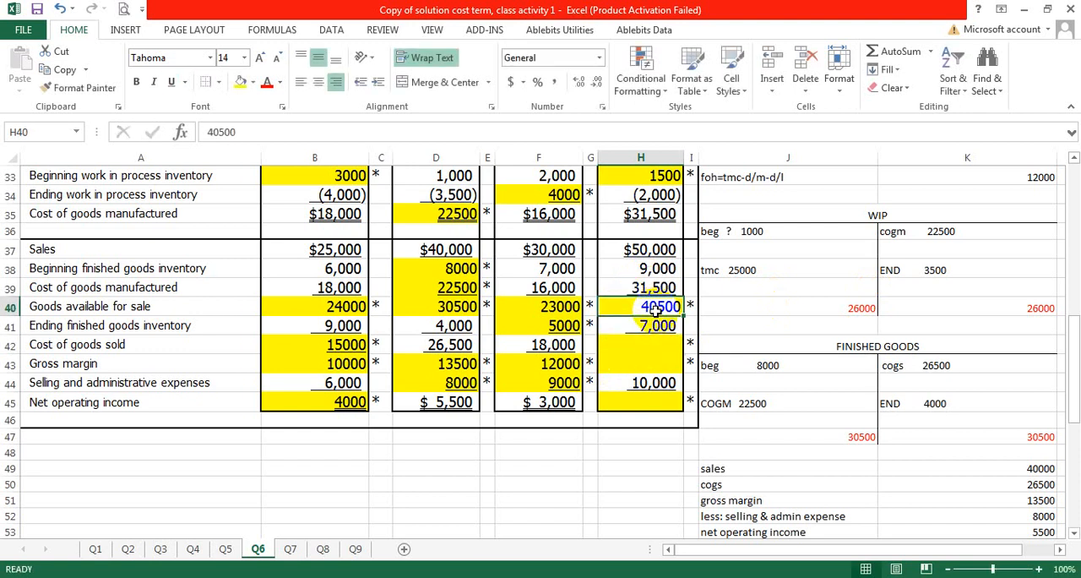
pyautogui.click(660, 328)
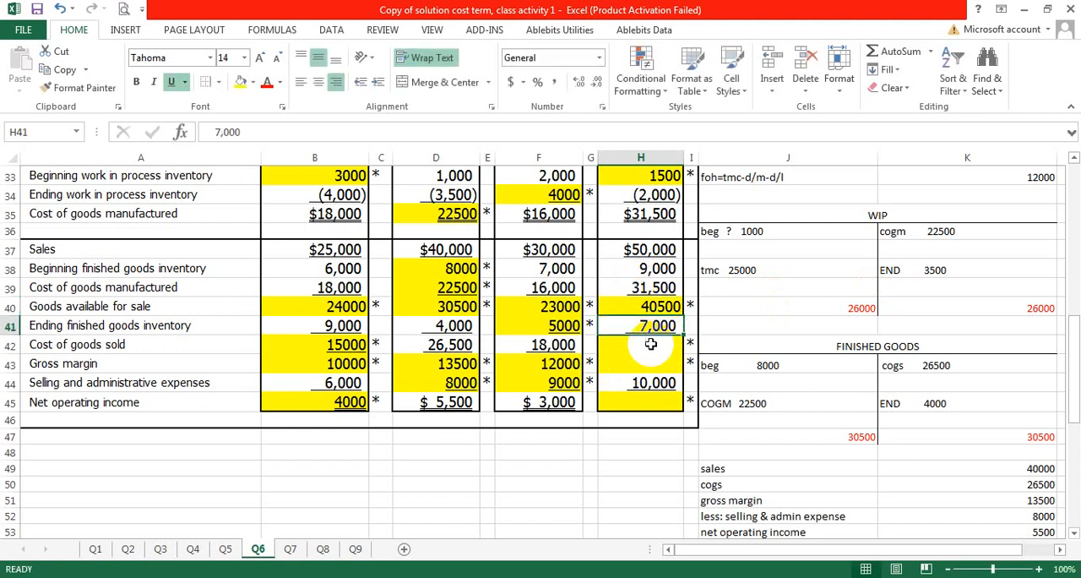
pyautogui.doubleClick(651, 346)
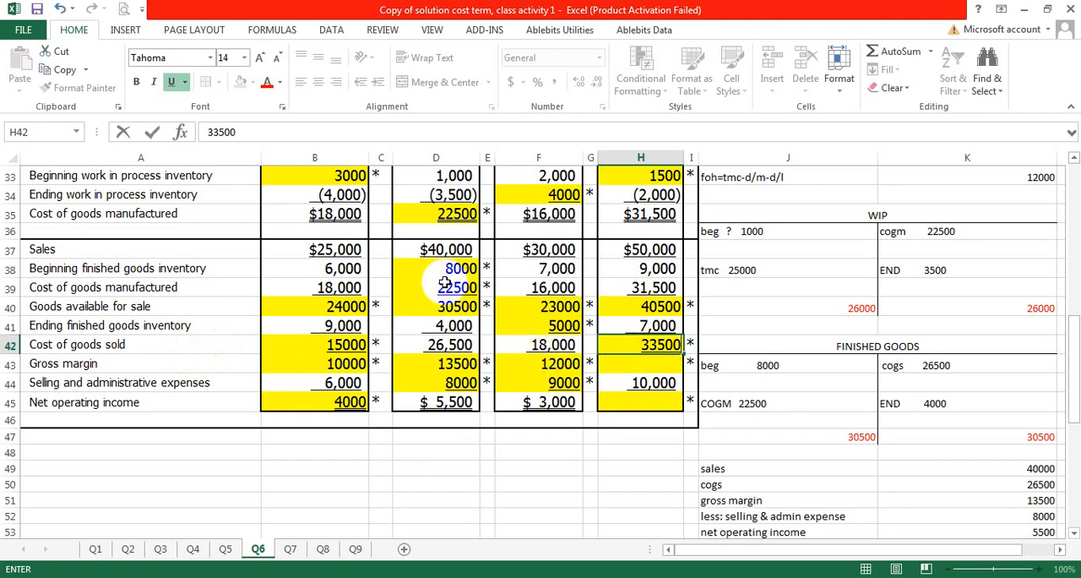
pyautogui.click(643, 307)
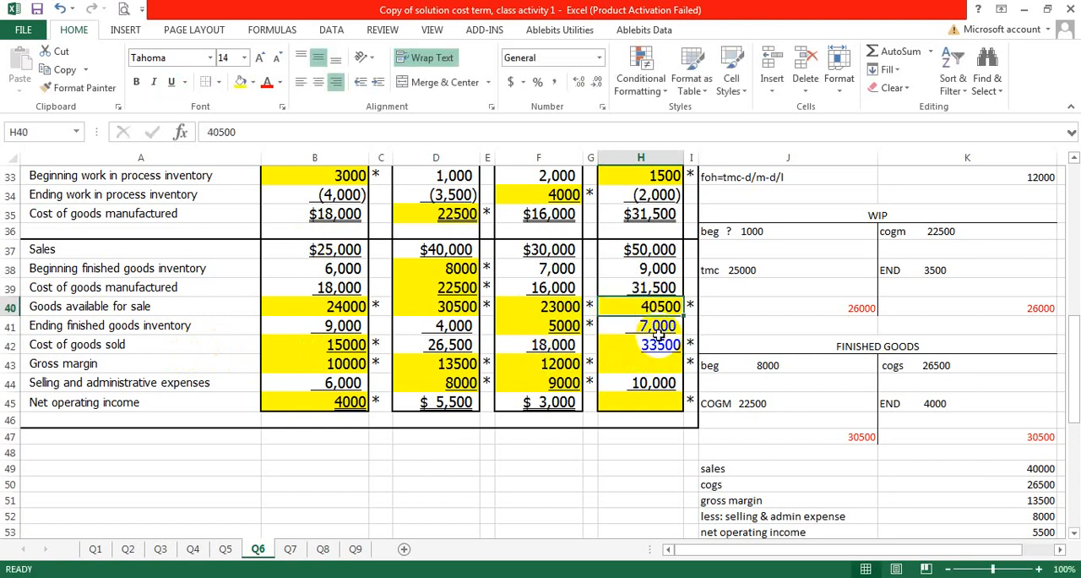
pyautogui.click(642, 325)
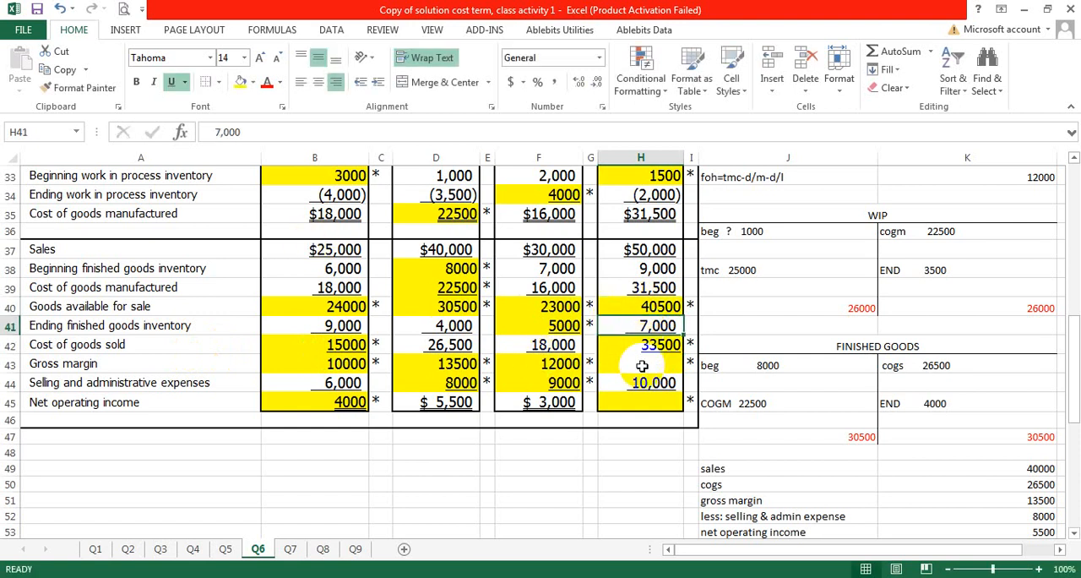
pyautogui.click(658, 346)
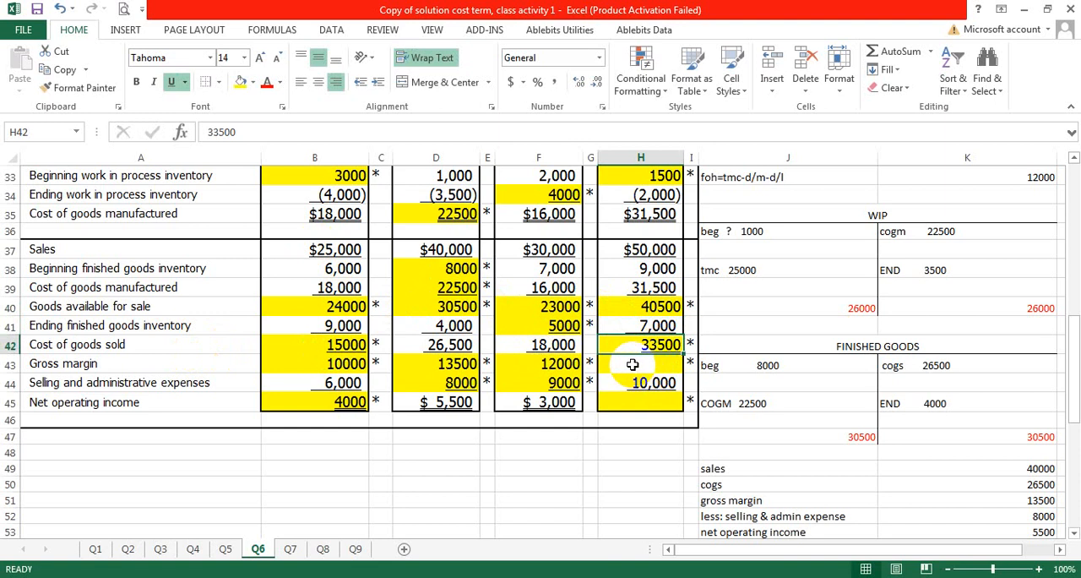
# Step: Enter the Case 4 gross margin of 16500 in H43, from sales less cost of goods sold
pyautogui.doubleClick(635, 365)
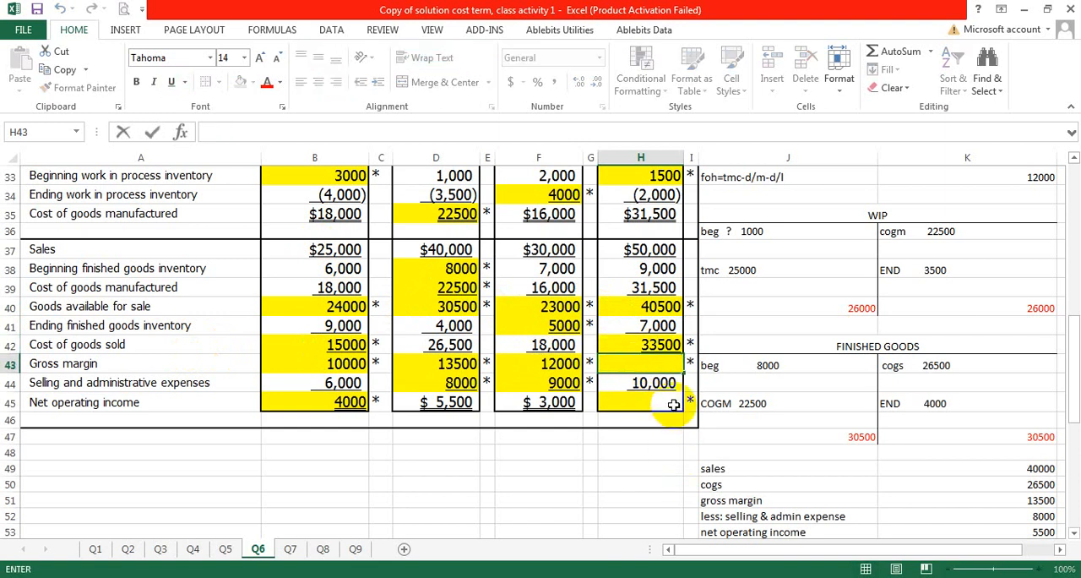
pyautogui.scroll(2, 647, 244)
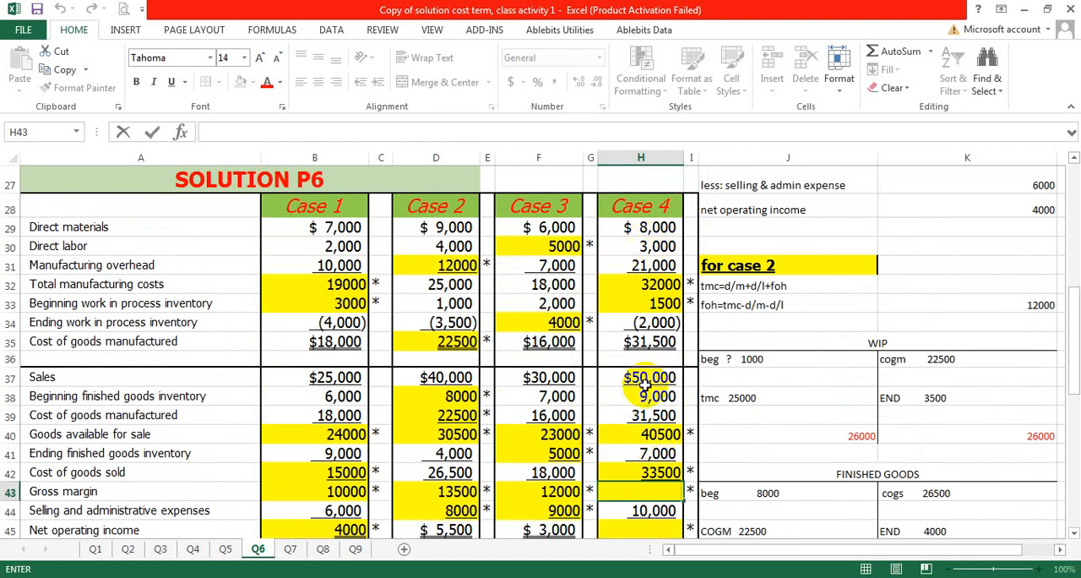
pyautogui.scroll(-1, 644, 385)
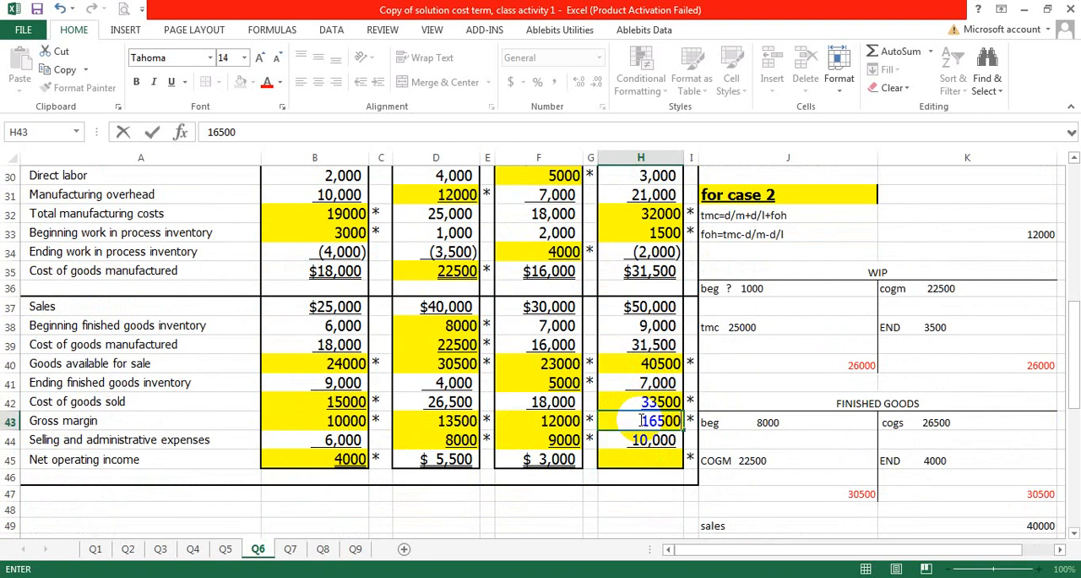
# Step: Enter the Case 4 net operating income of 6500 in H45, from gross margin less selling and administrative expenses
pyautogui.click(640, 456)
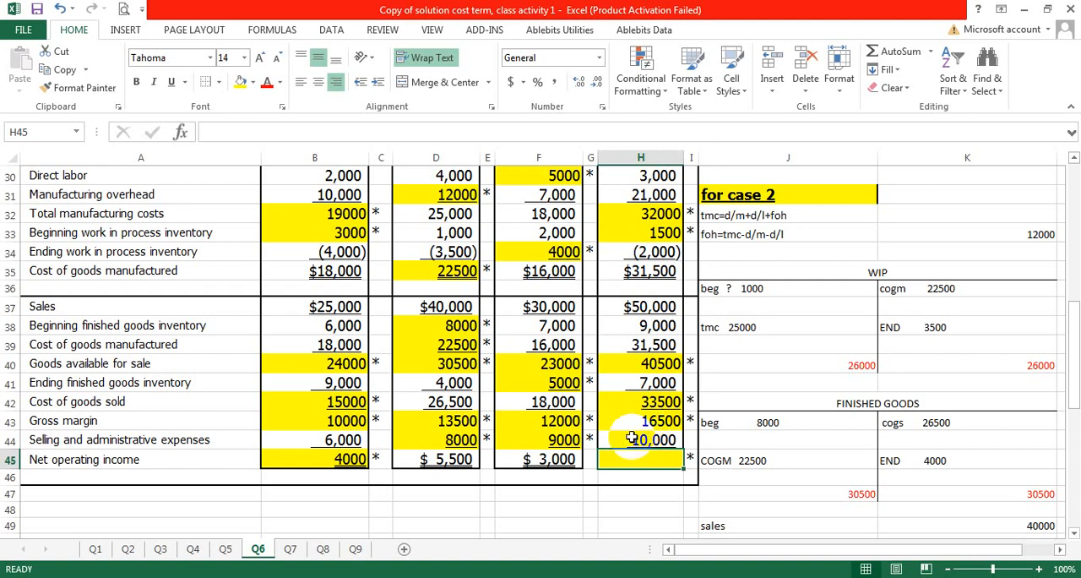
pyautogui.doubleClick(649, 458)
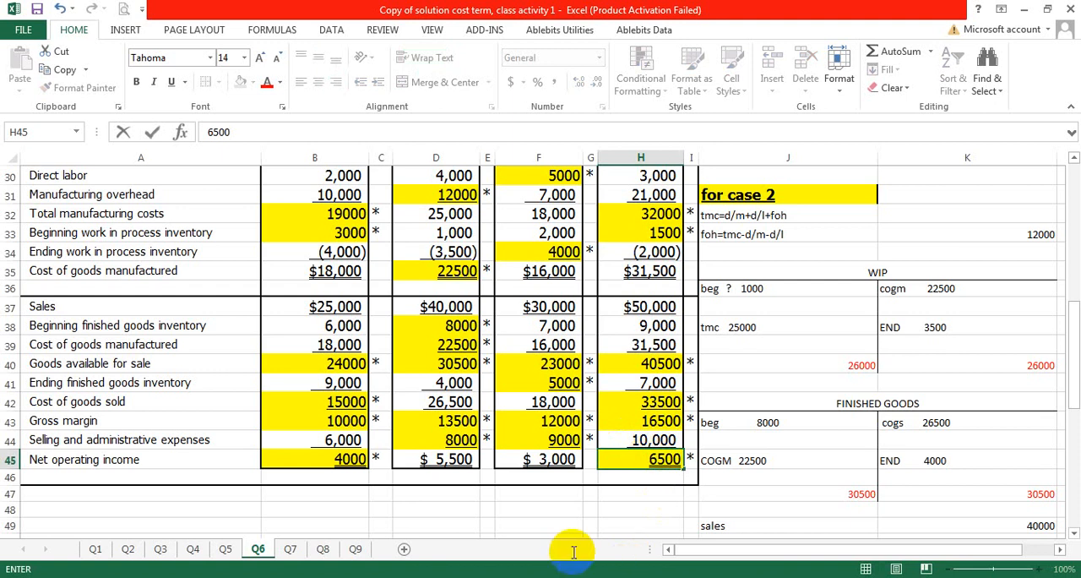
pyautogui.click(811, 247)
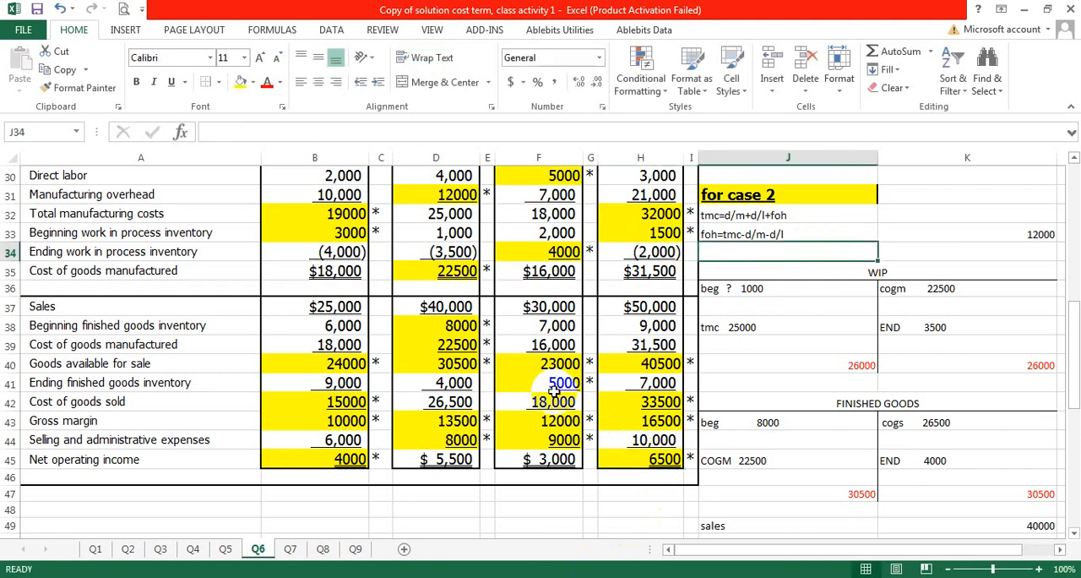
# Step: Review the filled-in solution table for all four cases against the original Problem 6 data above it
pyautogui.scroll(5, 554, 393)
pyautogui.scroll(5, 554, 393)
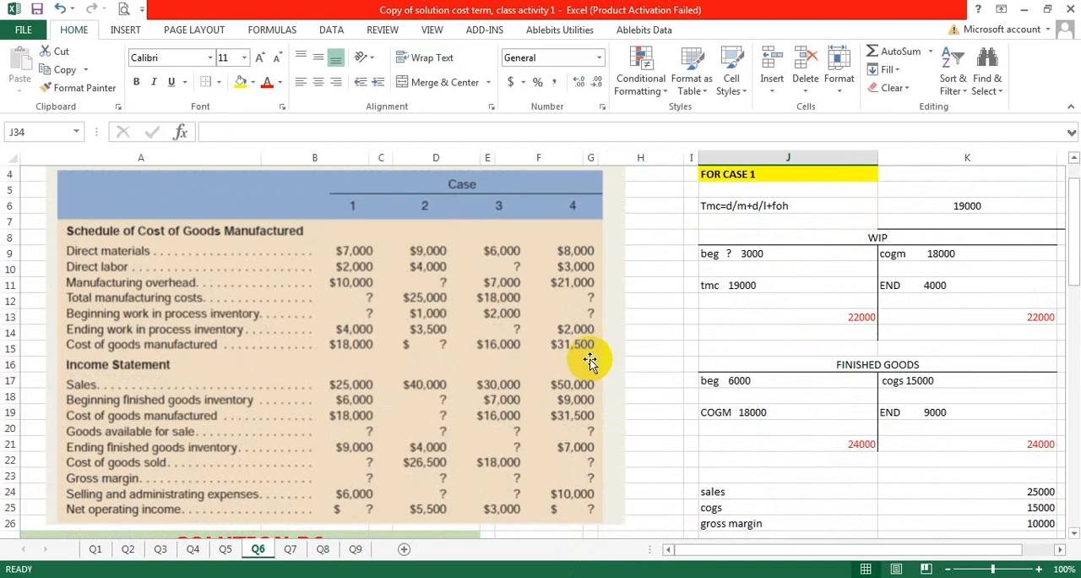
pyautogui.scroll(-5, 591, 356)
pyautogui.scroll(-3, 591, 362)
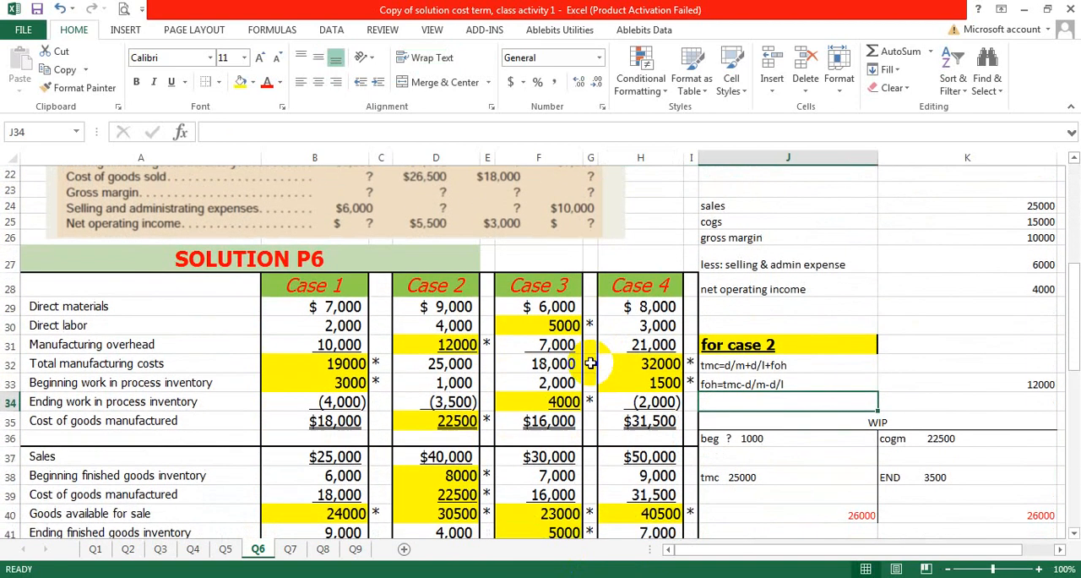
pyautogui.scroll(-1, 590, 364)
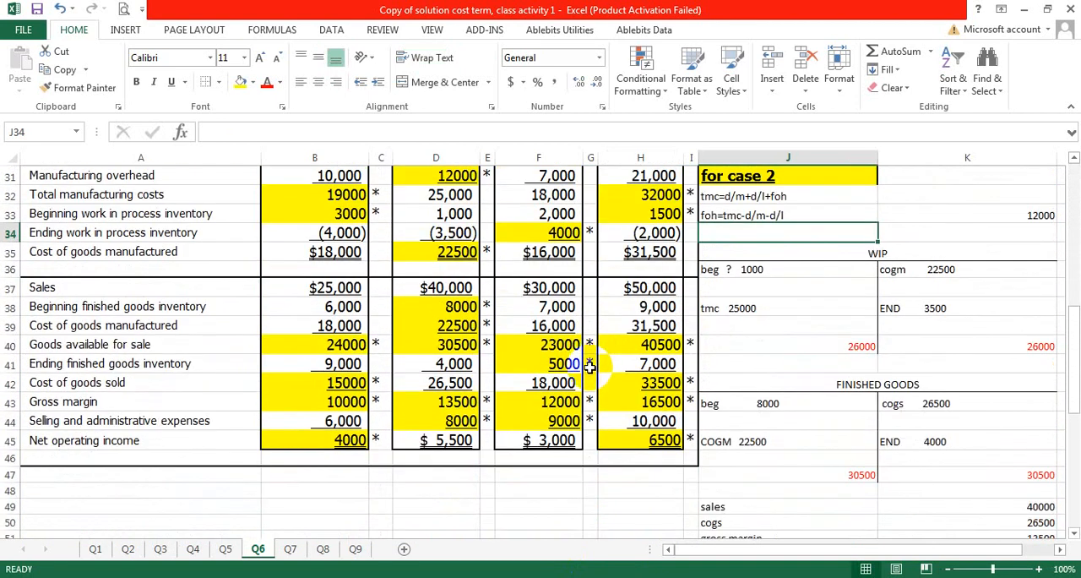
pyautogui.scroll(-1, 589, 365)
pyautogui.scroll(1, 316, 437)
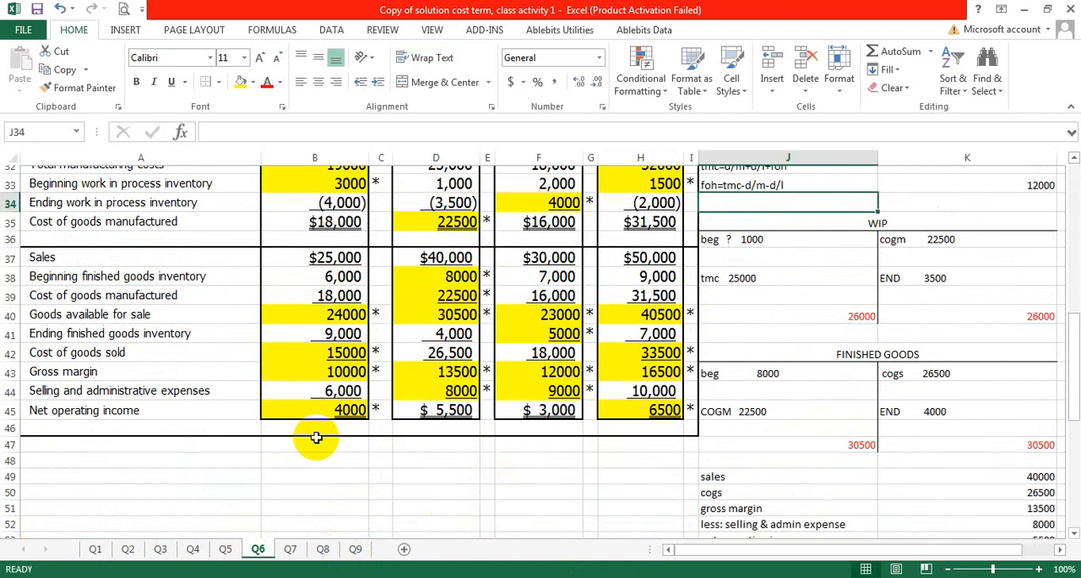
pyautogui.scroll(1, 316, 437)
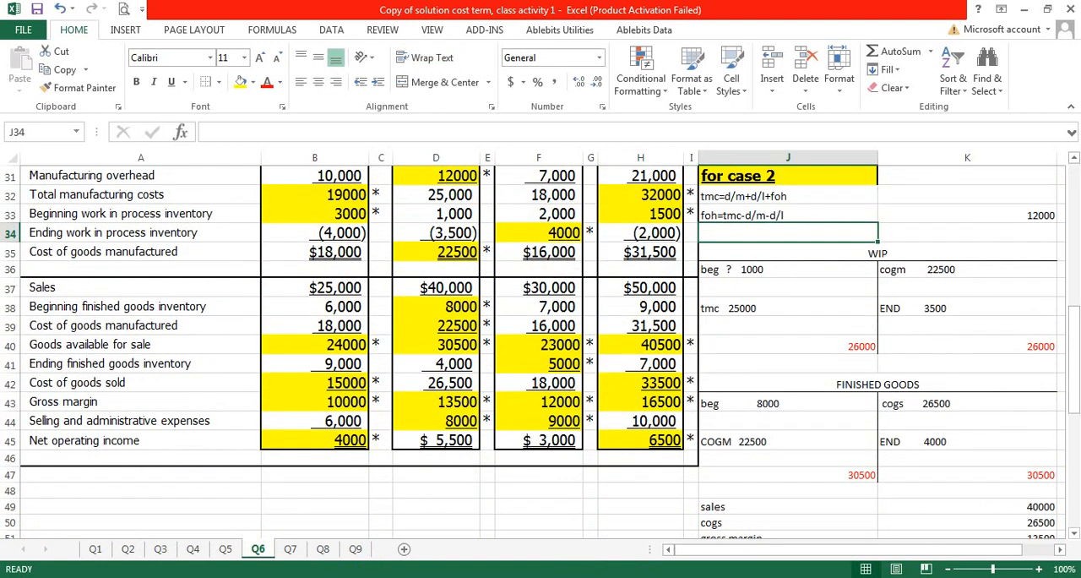
pyautogui.scroll(3, 505, 526)
pyautogui.scroll(-2, 514, 527)
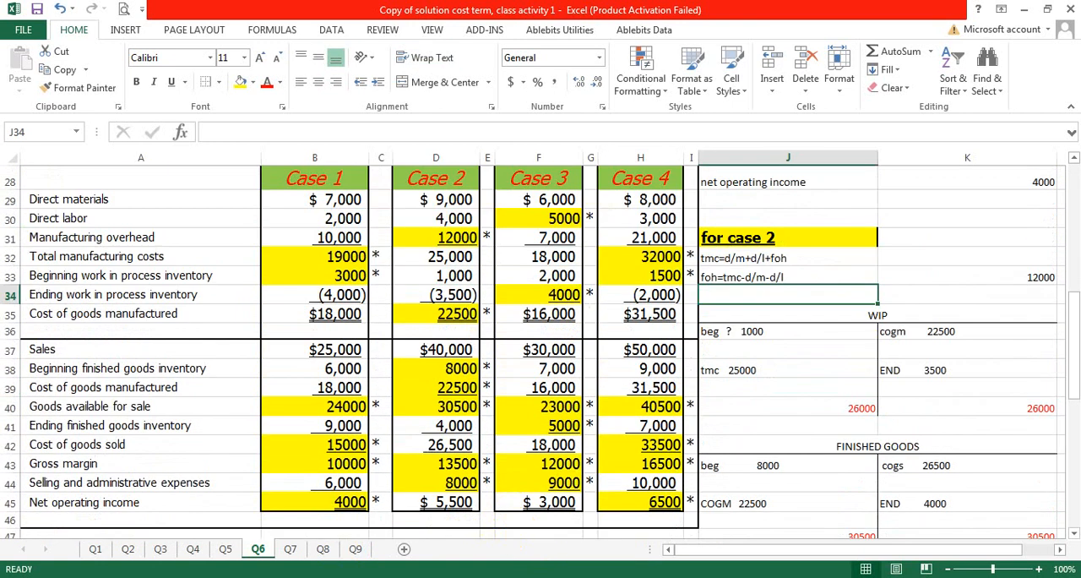